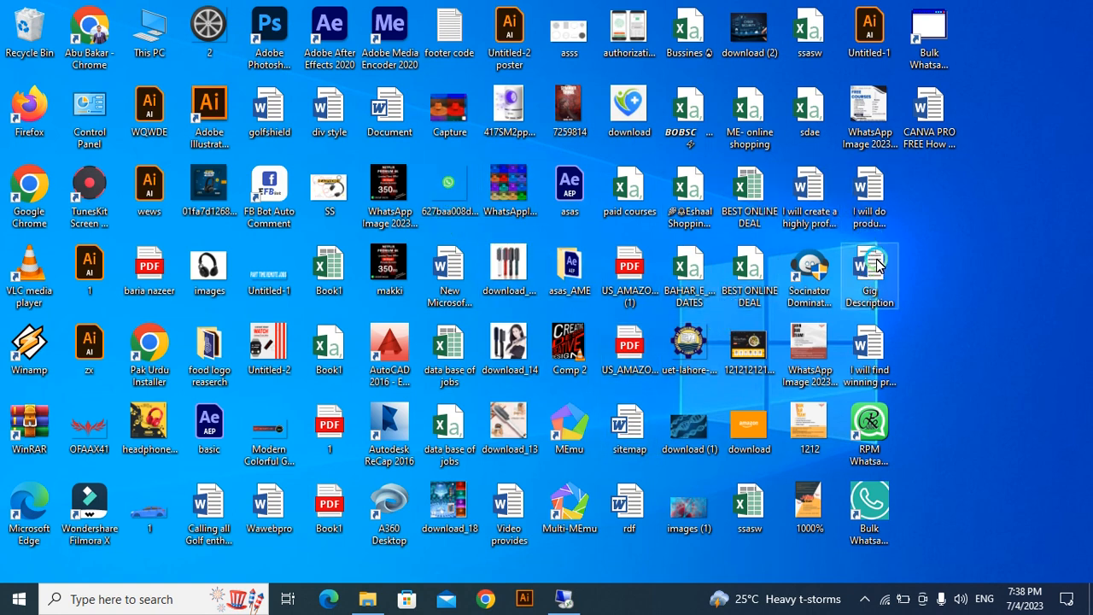
Open the "I will do product hunting" document in Word and review the gig title and keywords
double_click(873, 209)
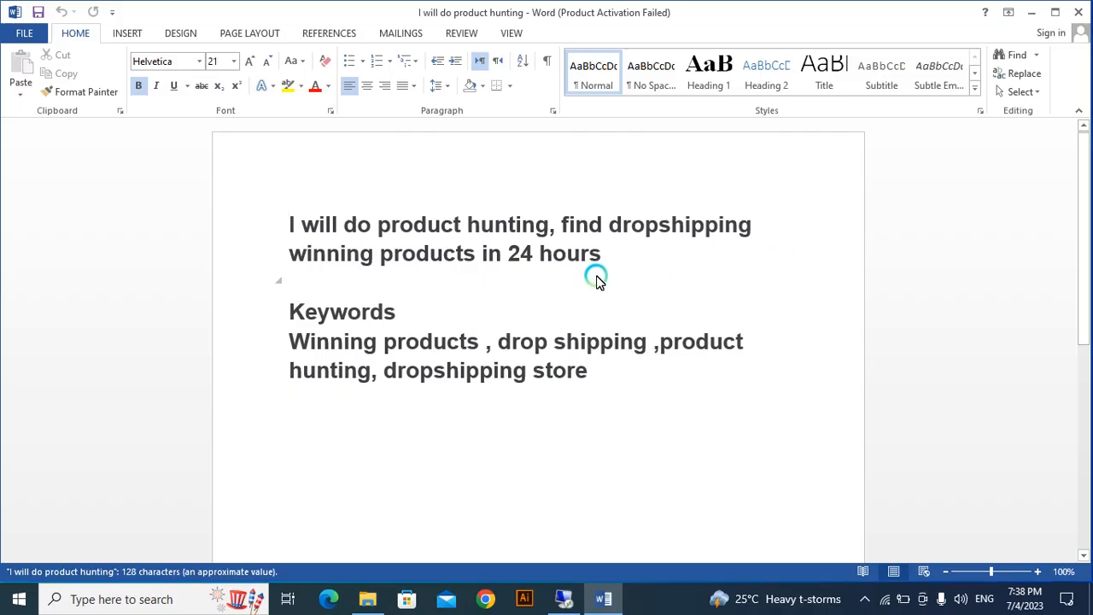
left_click(702, 455)
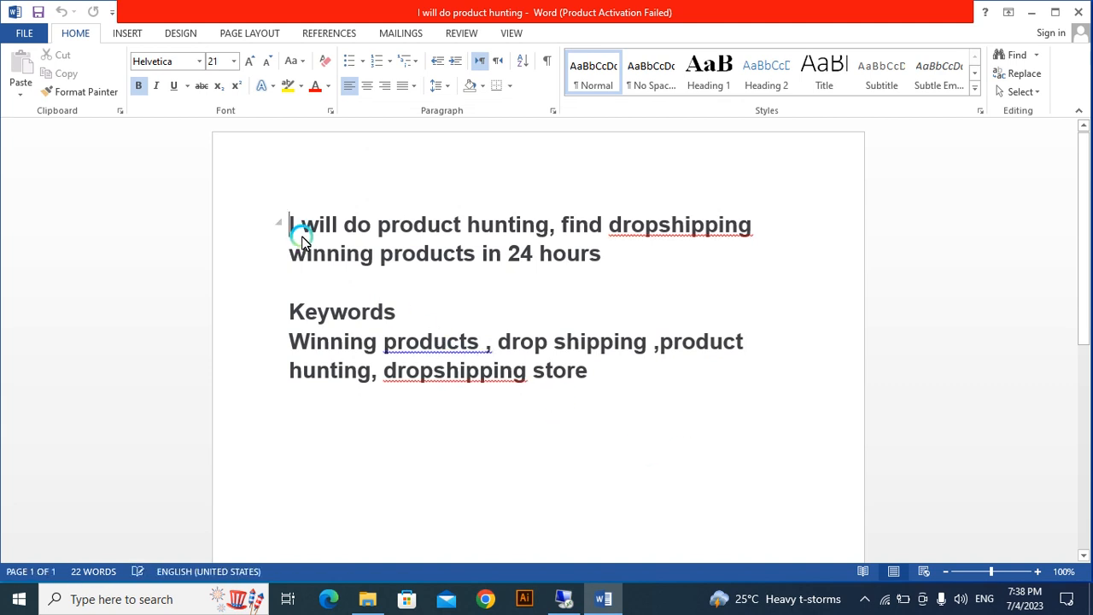
left_click_drag(293, 221, 620, 258)
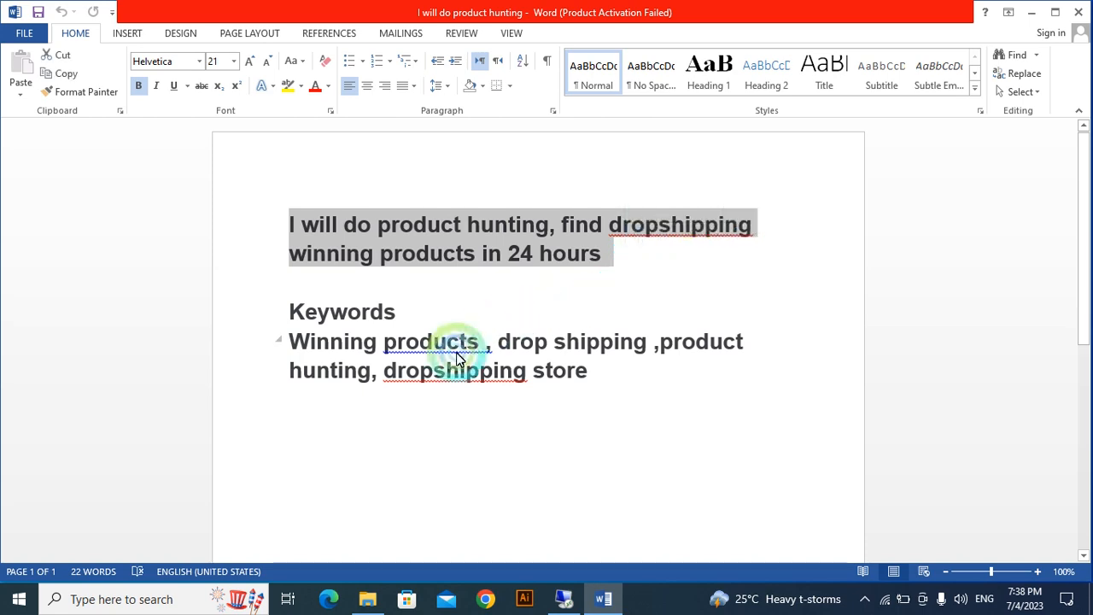
left_click(429, 365)
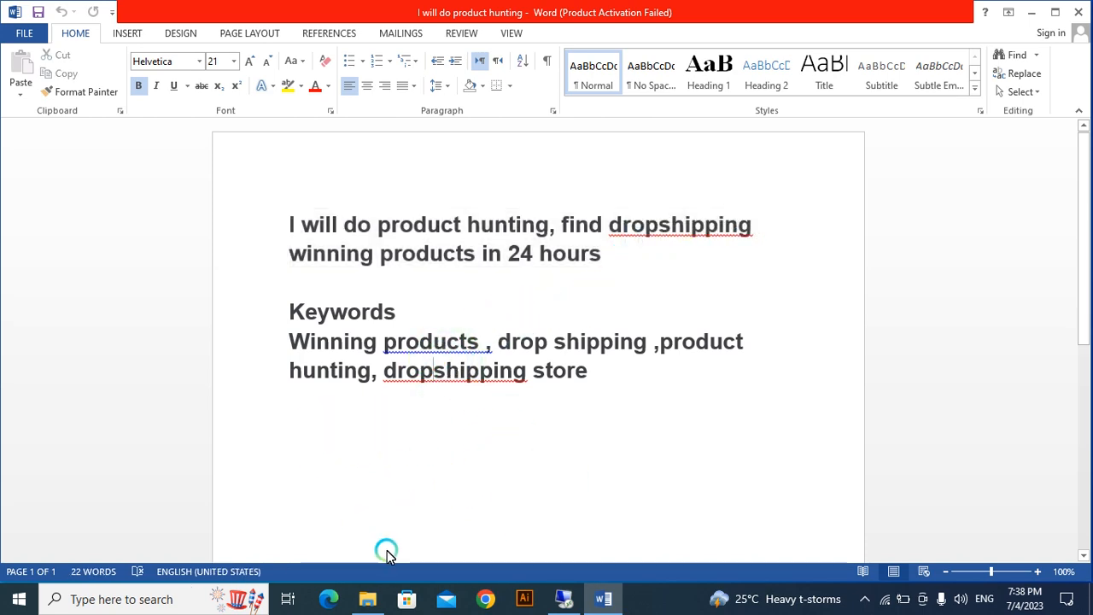
Switch to the Downloads folder in File Explorer and view today's yellow "Dropshiping Winning Products" thumbnail image at full size
left_click(367, 598)
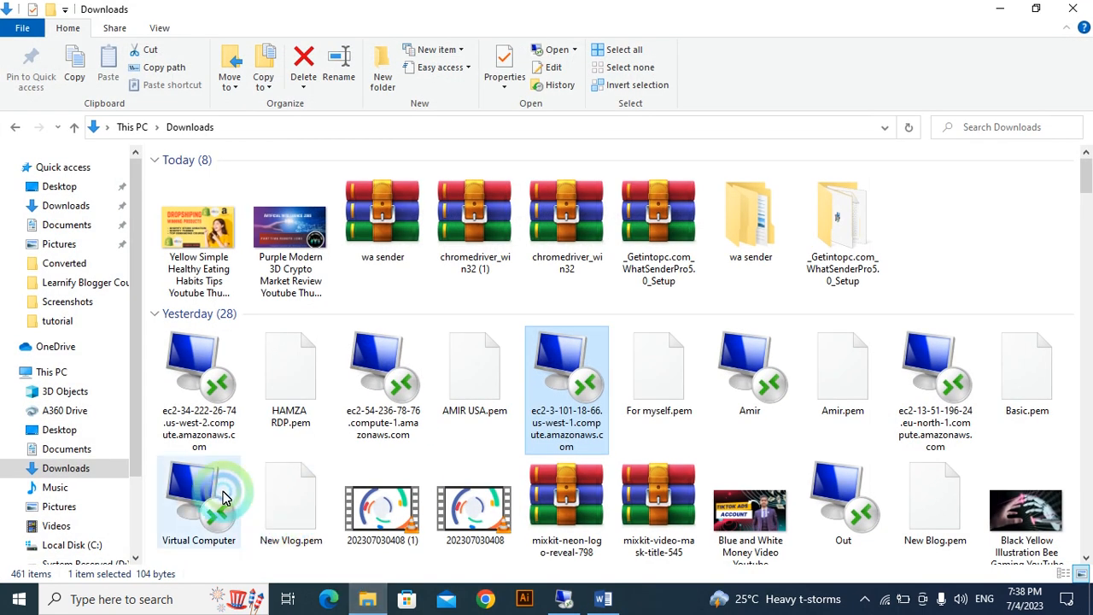
left_click(205, 245)
double_click(205, 245)
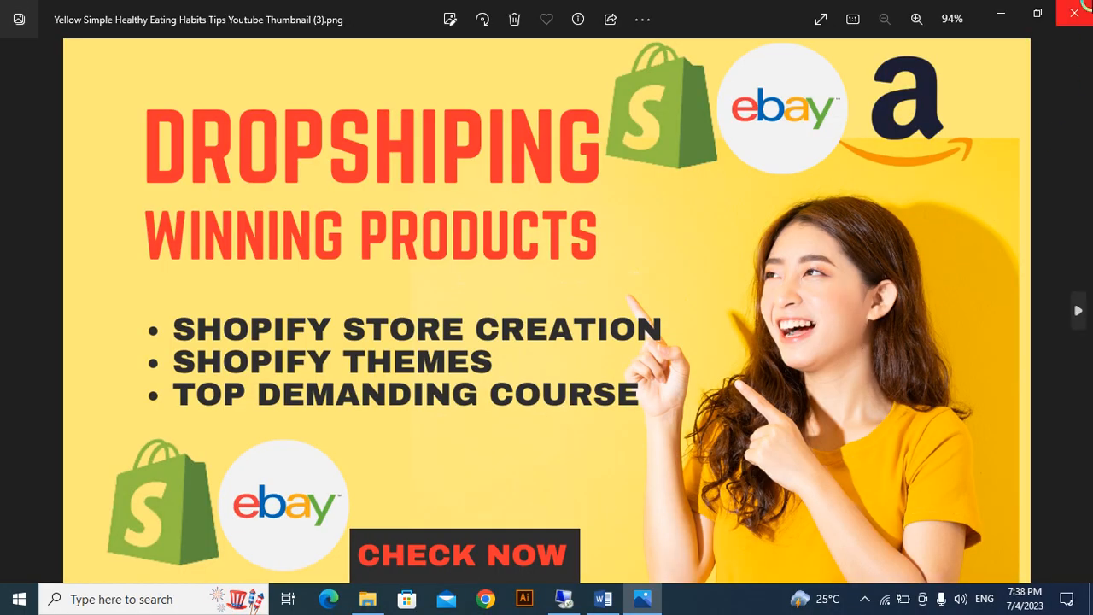
left_click(1075, 12)
Examine last week's gig thumbnails in Downloads, including the Kinetic Title Animation image and the yellow and red dropshipping images
scroll(464, 401, "down", 10)
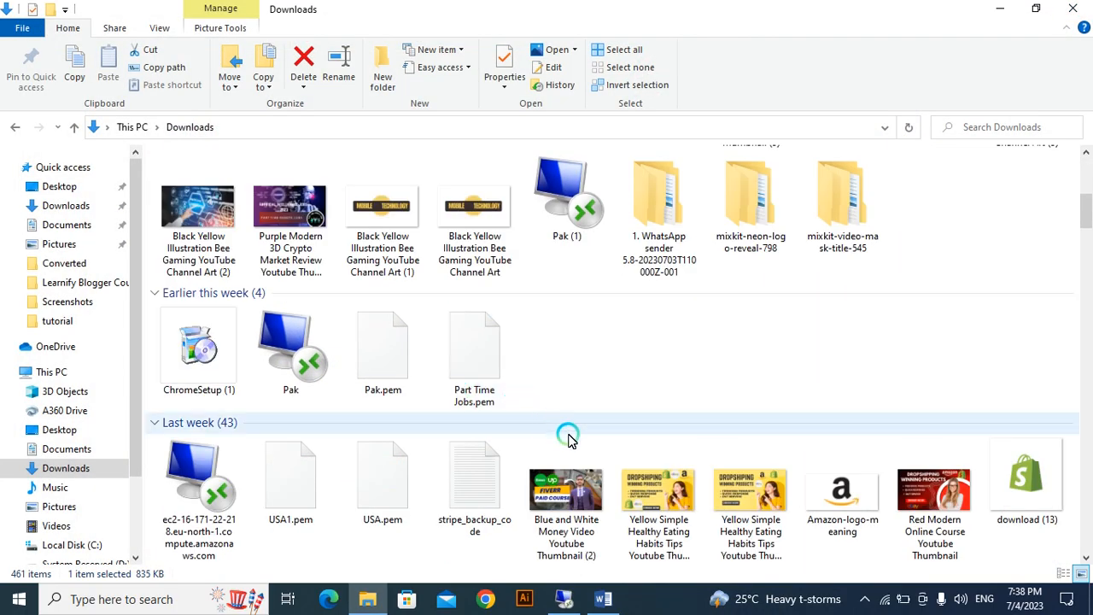
scroll(571, 437, "down", 3)
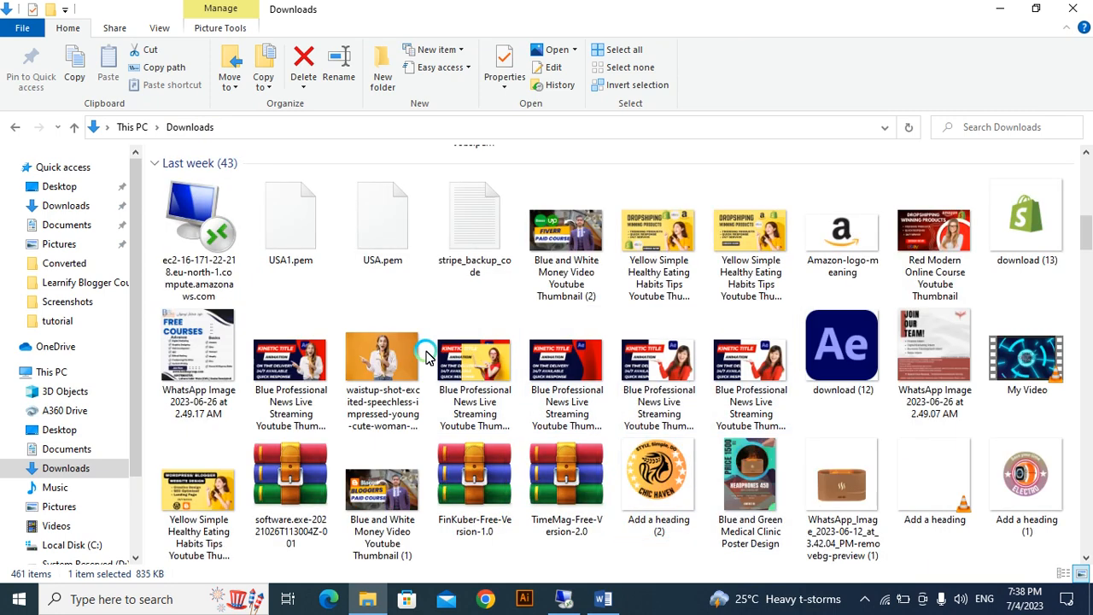
left_click(306, 354)
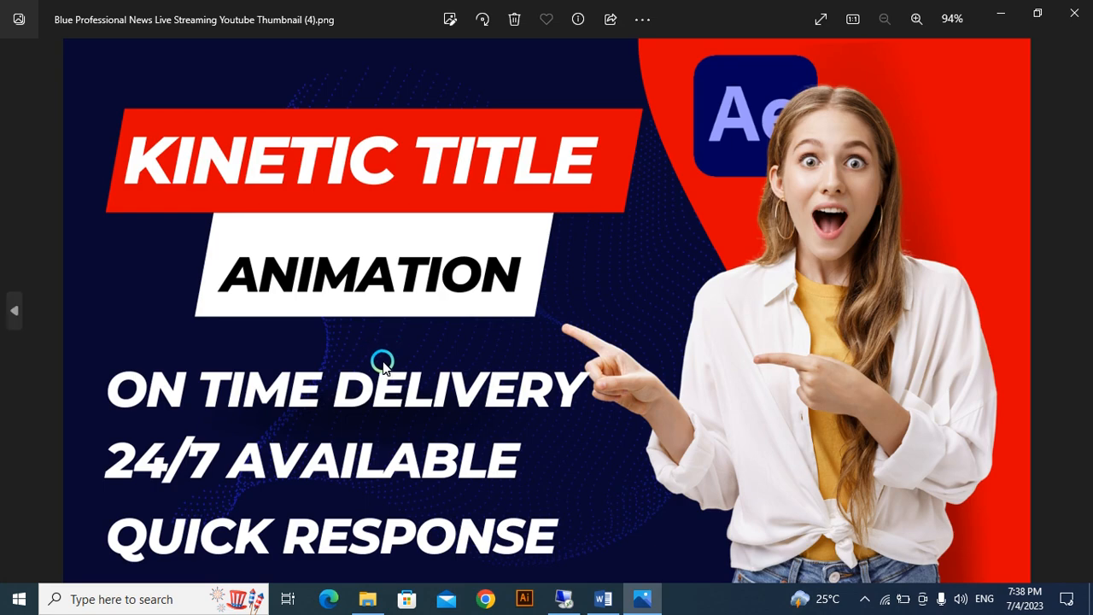
left_click(1075, 12)
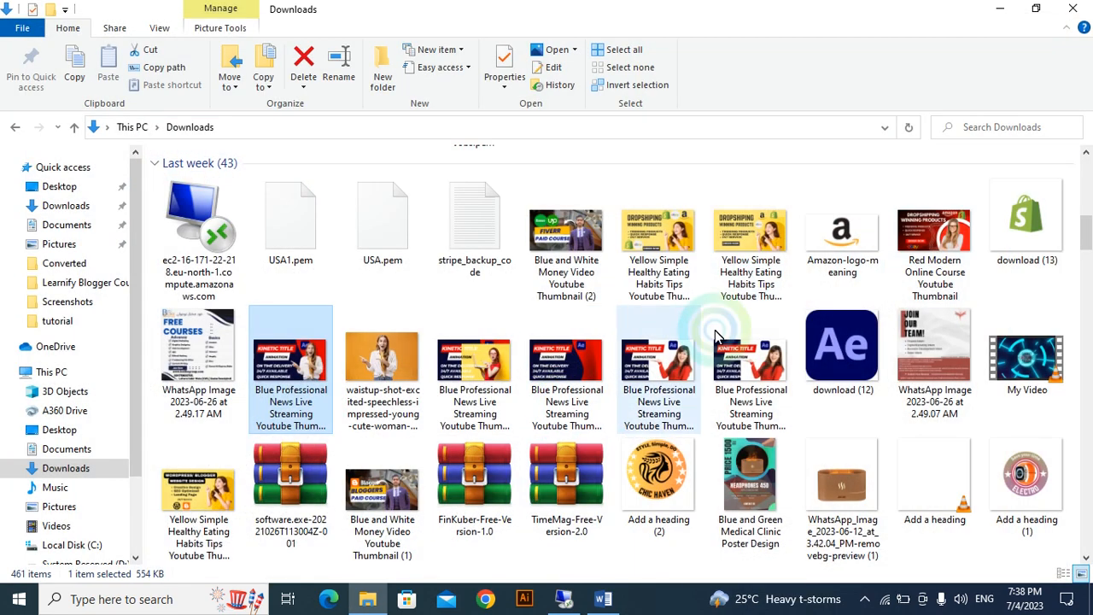
double_click(725, 251)
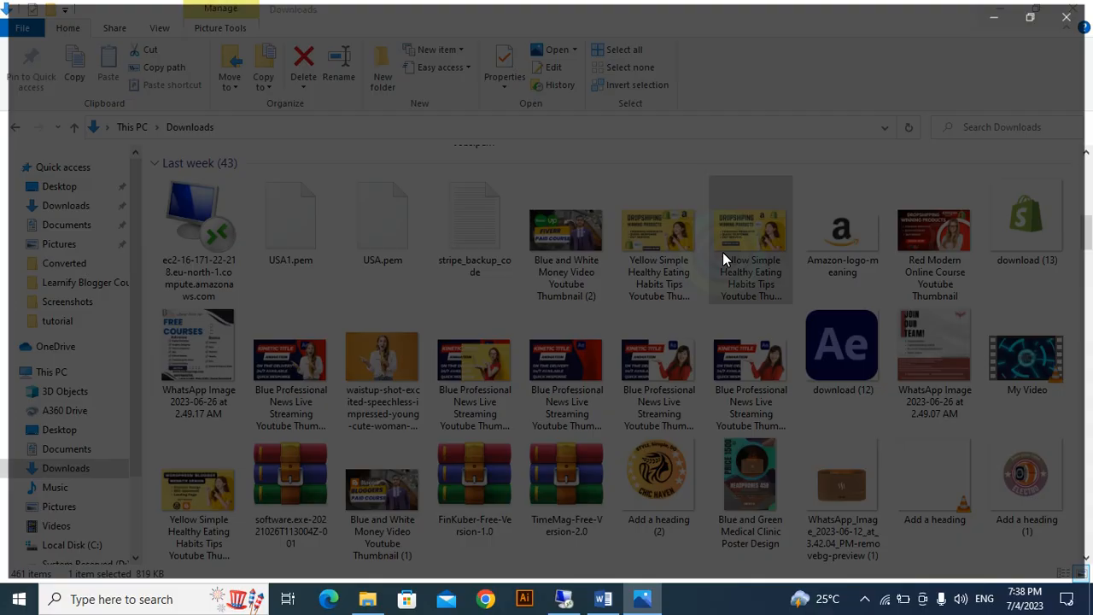
left_click(1074, 10)
double_click(944, 221)
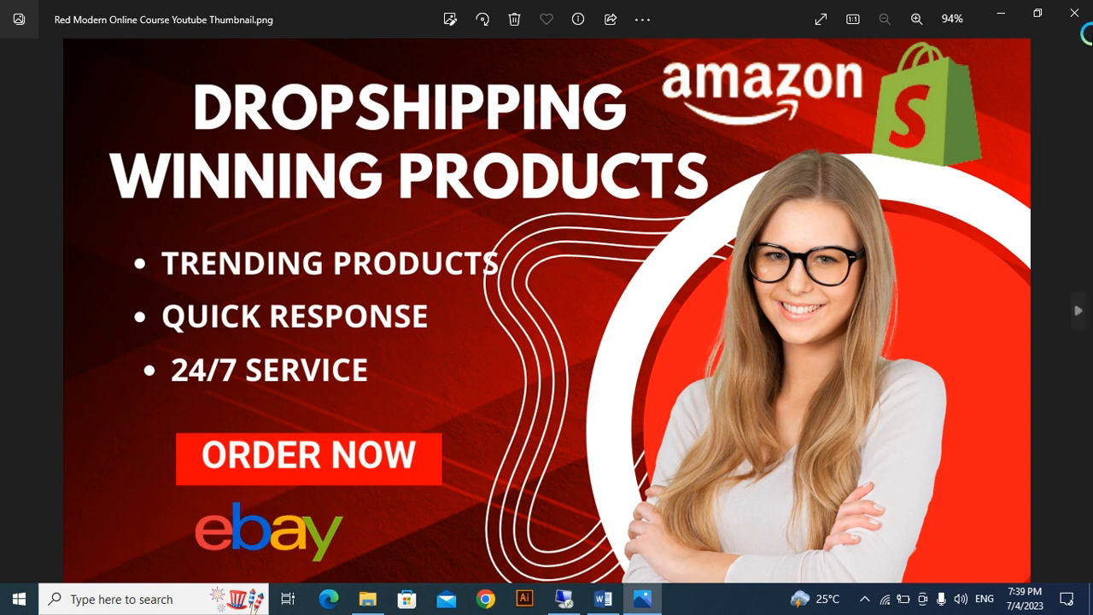
left_click(1001, 13)
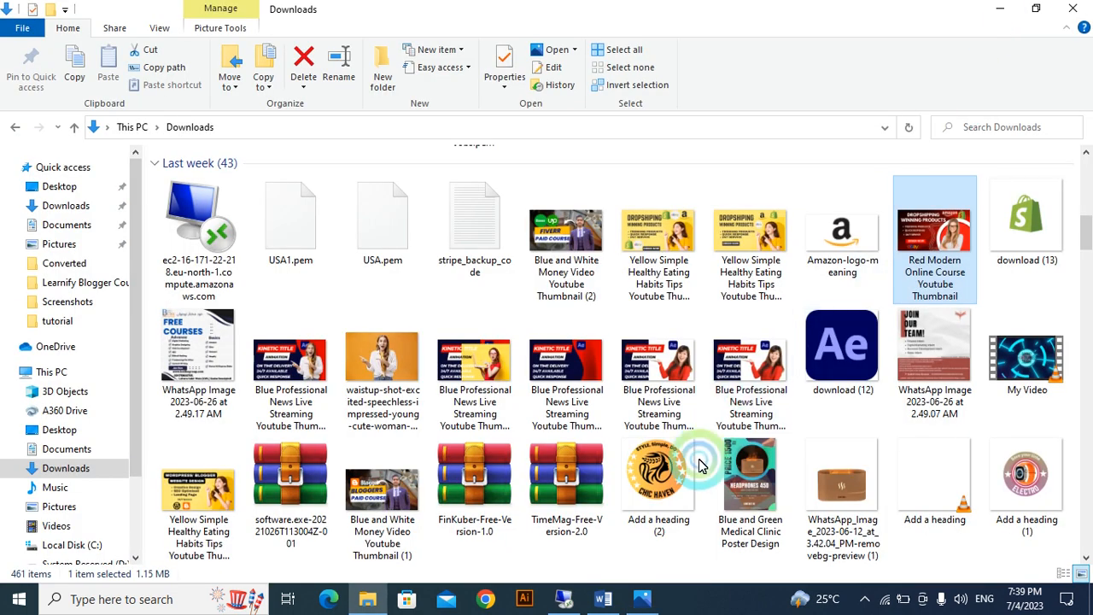
left_click(564, 600)
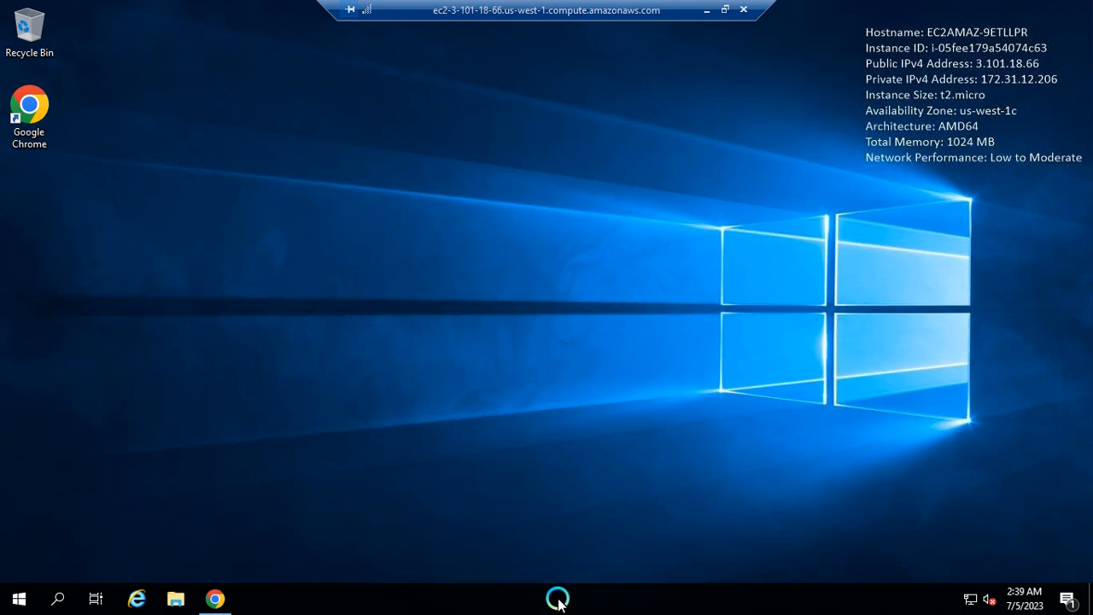
double_click(31, 120)
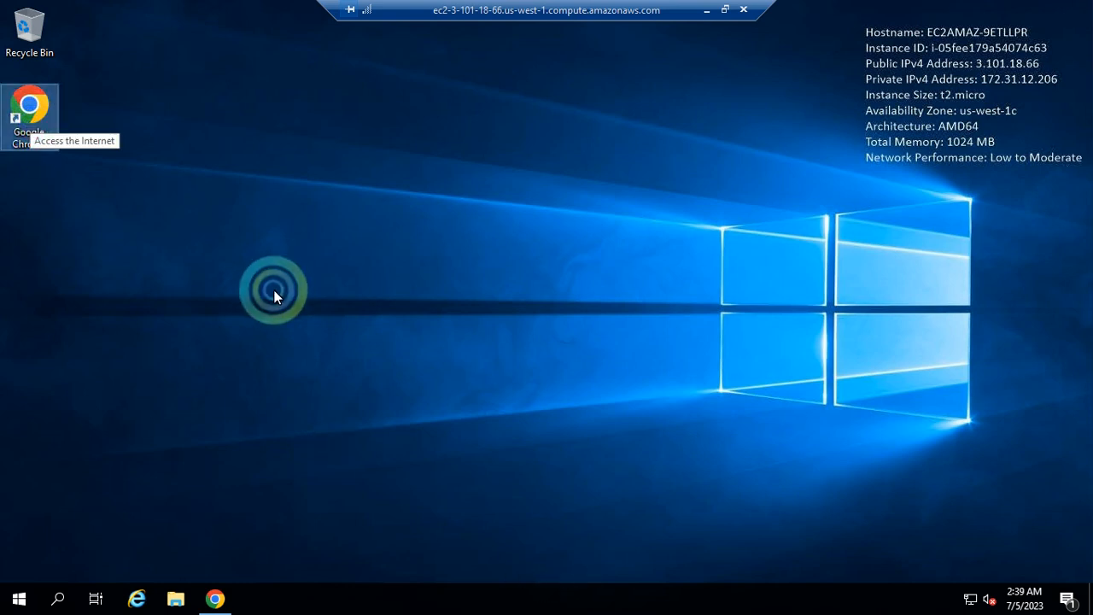
left_click(706, 10)
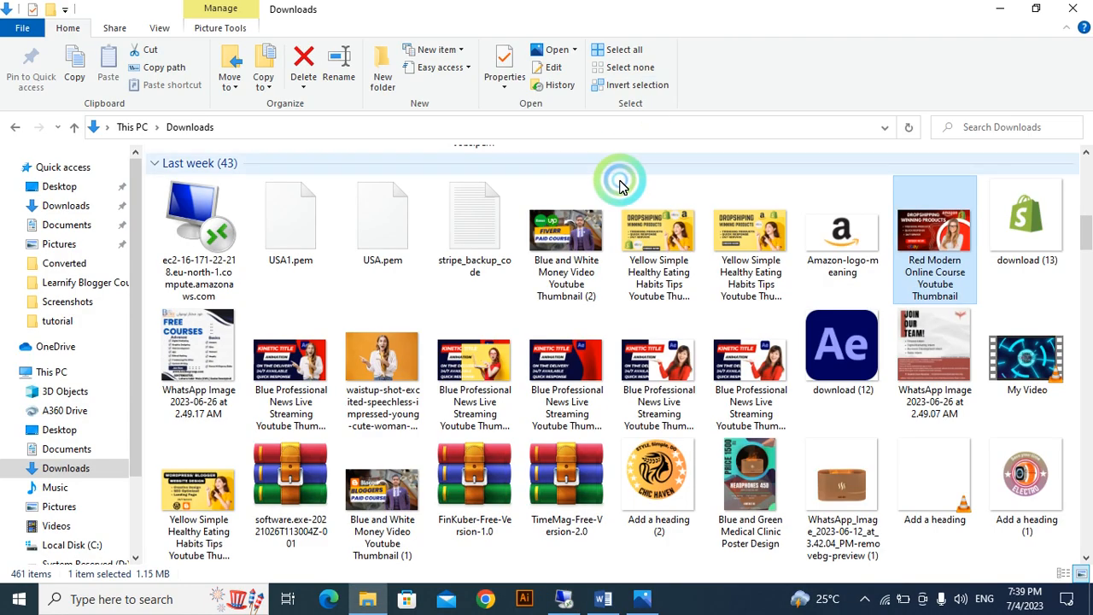
Open Firefox from the desktop, go to Fiverr and log out of the current account
key("super+d")
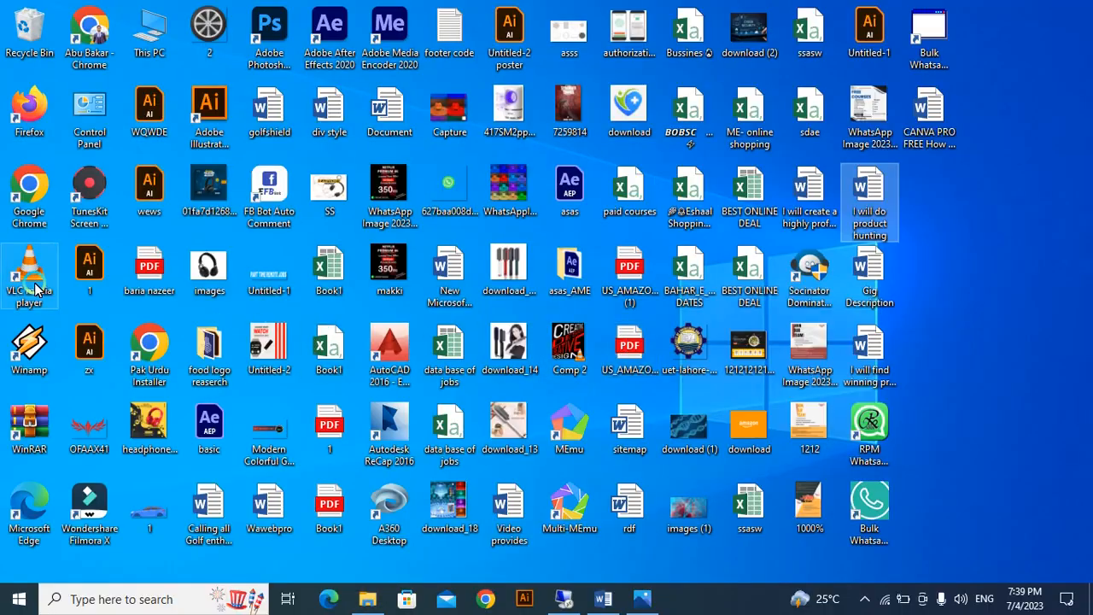
double_click(34, 112)
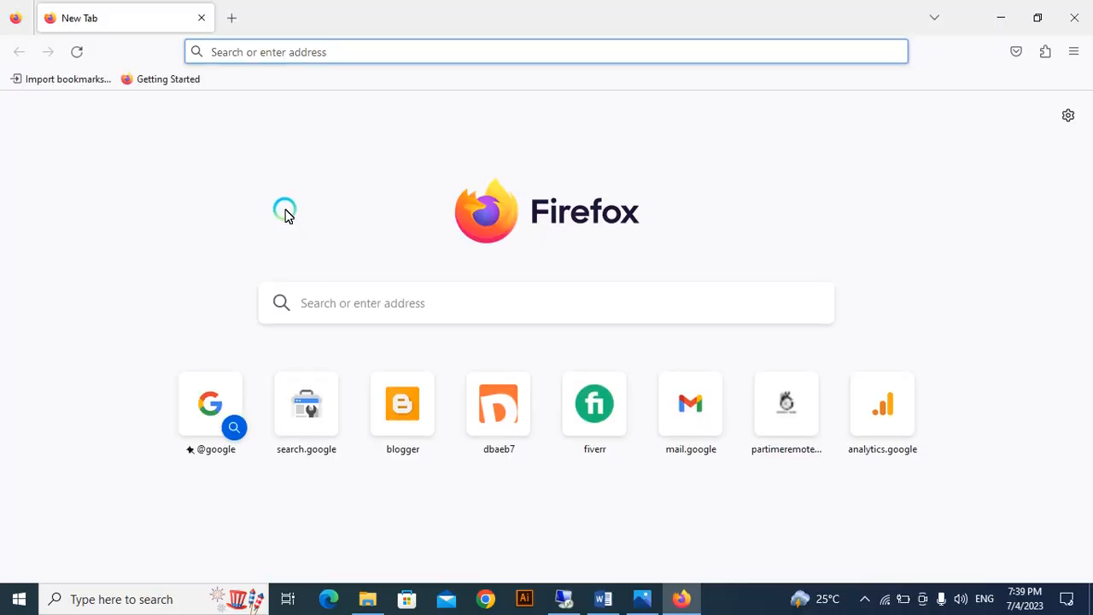
left_click(568, 421)
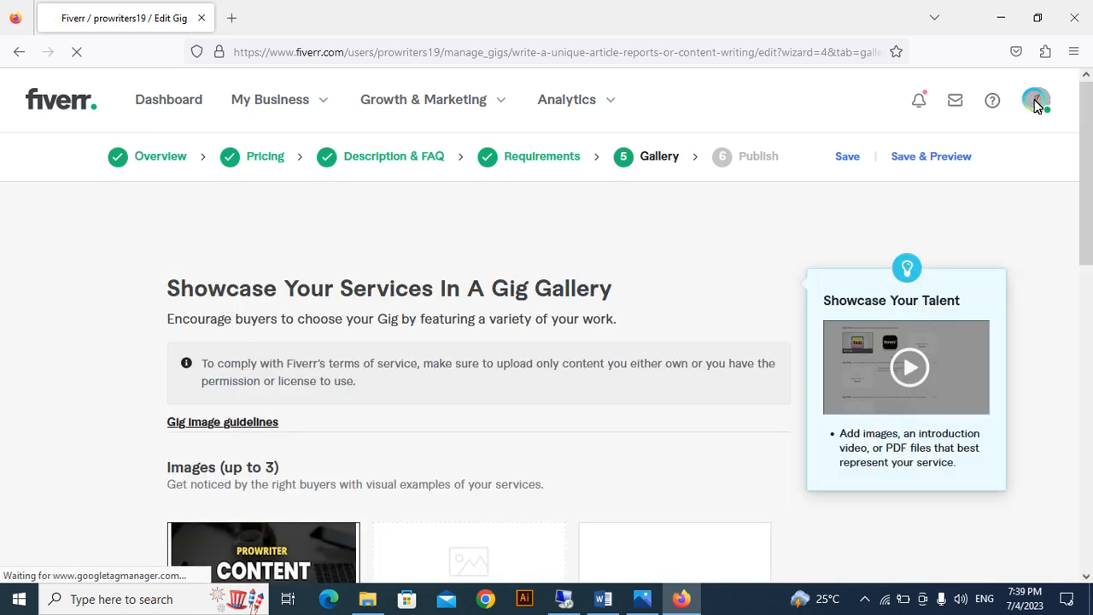
left_click(1036, 101)
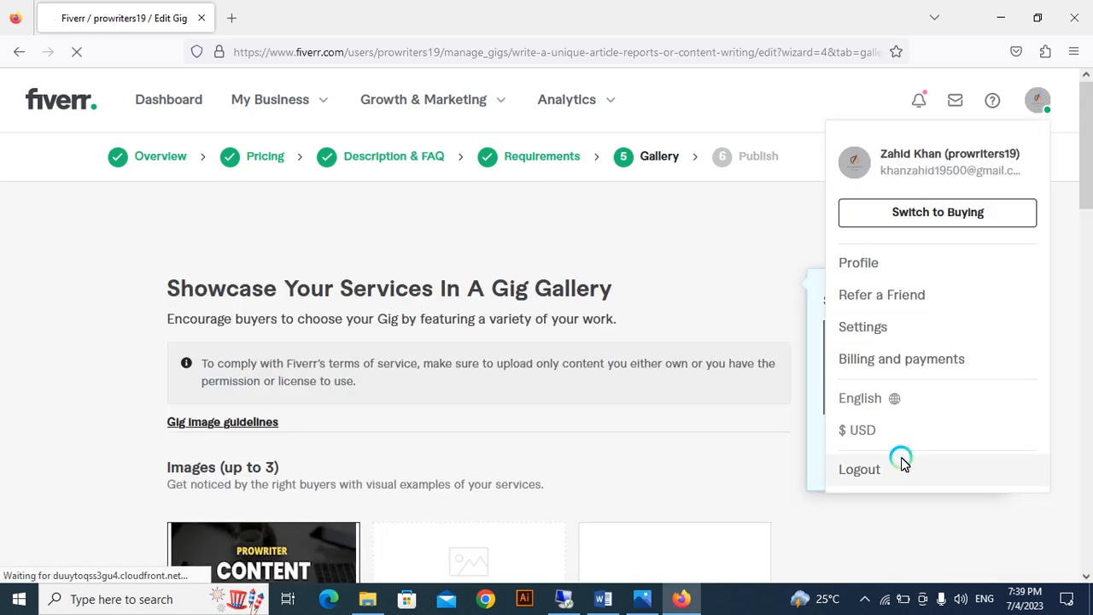
left_click(880, 466)
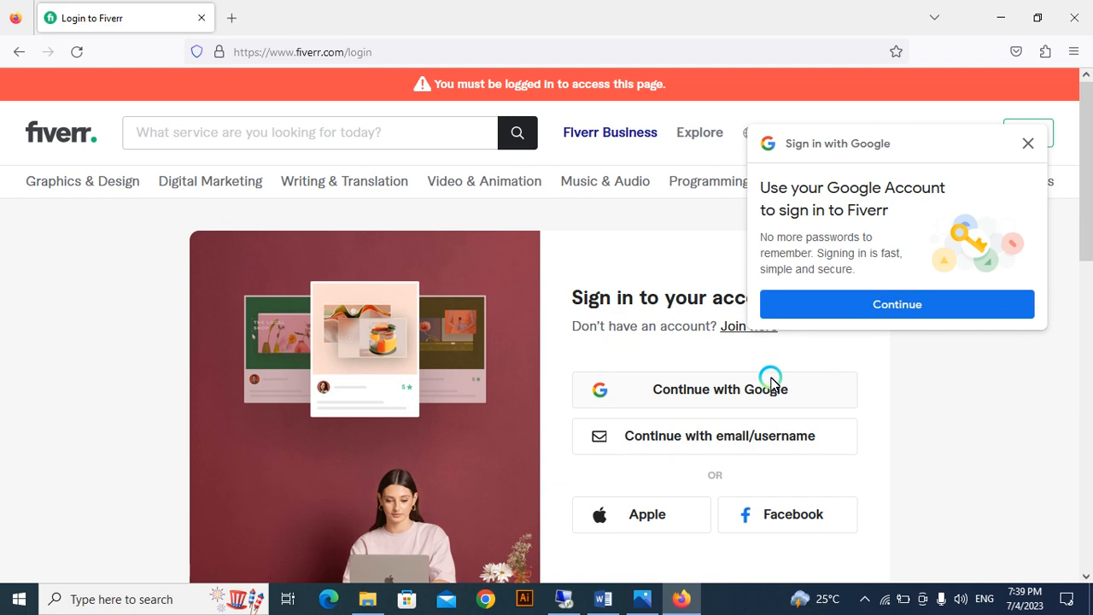
Continue to Fiverr with Google using another account and submit the new account's e-mail
left_click(660, 398)
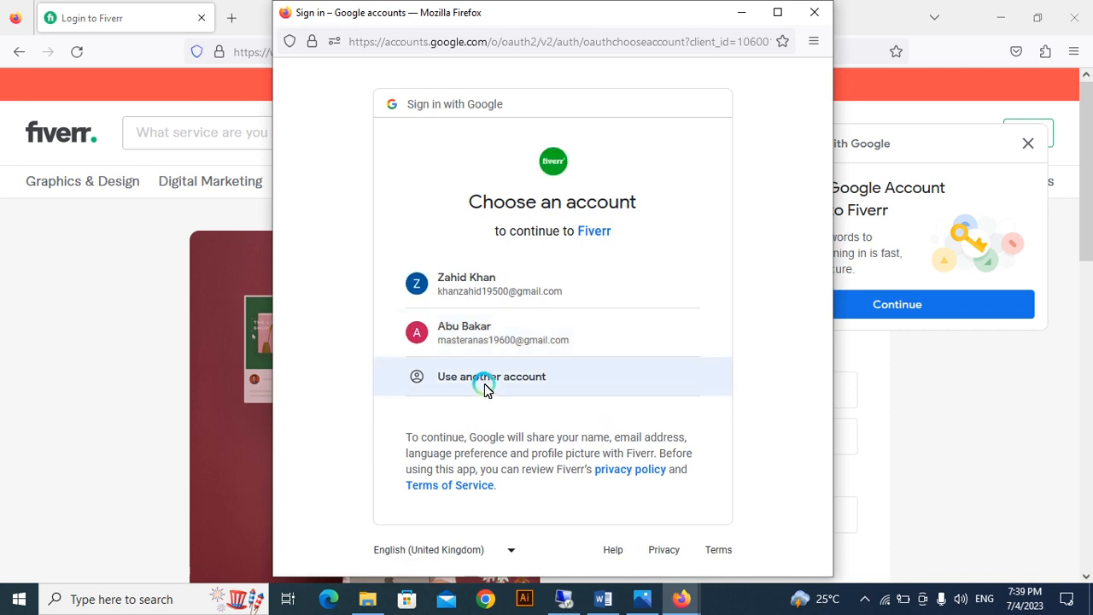
left_click(484, 386)
left_click(491, 315)
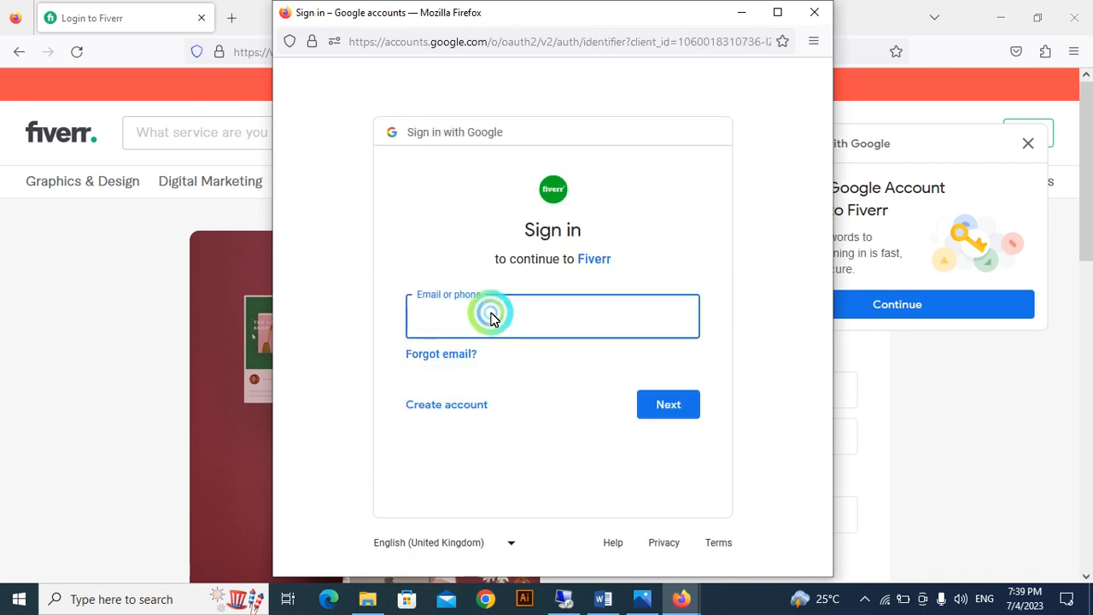
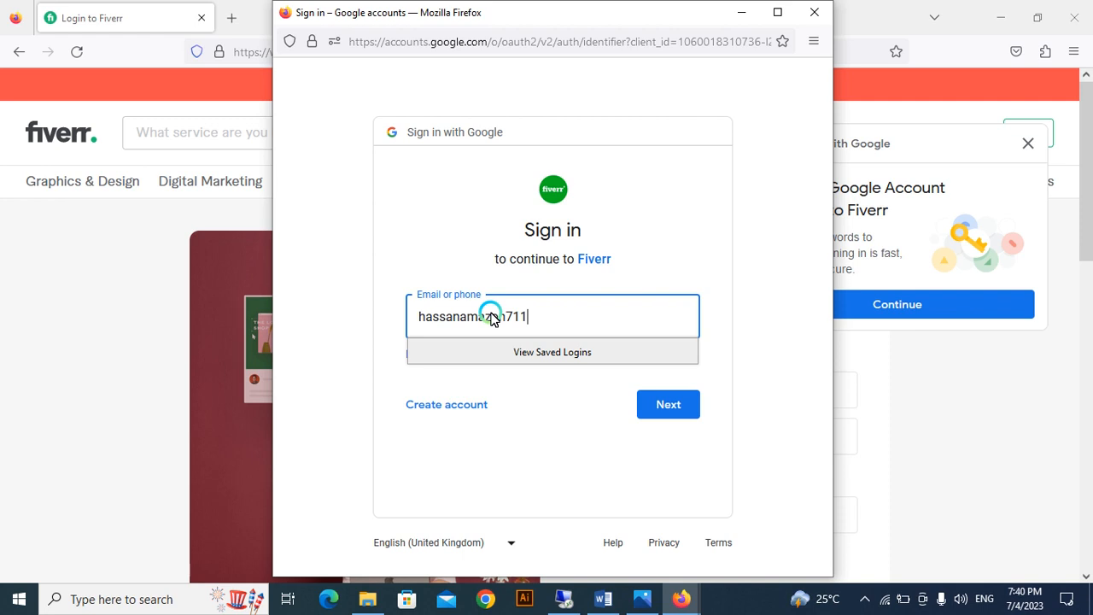
left_click(681, 416)
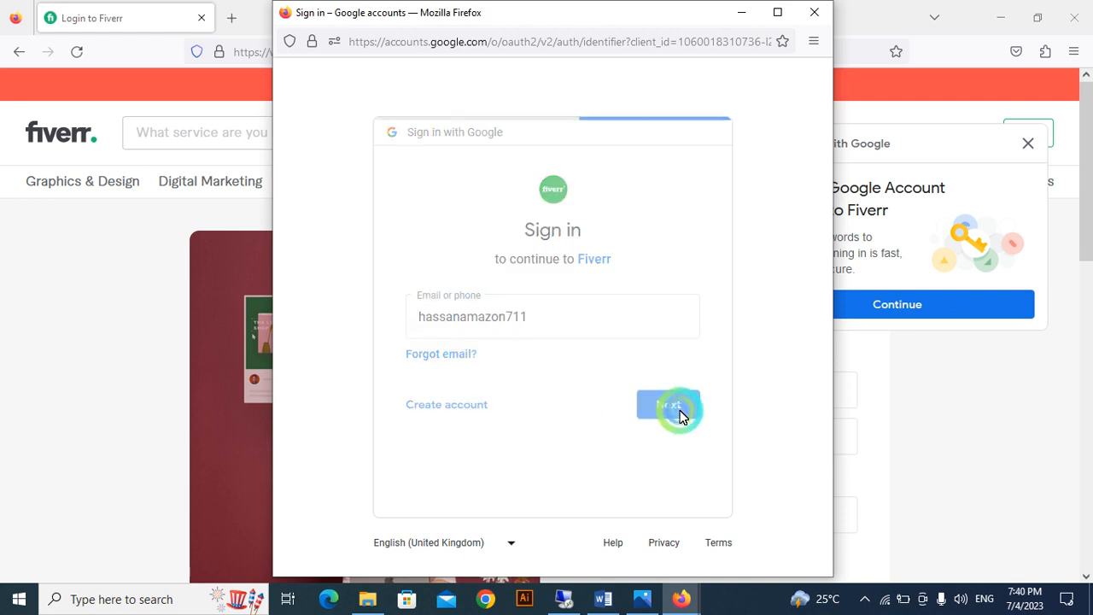
Enter the Google account password with the characters shown, submit the sign-in and save the login in Firefox
left_click(501, 337)
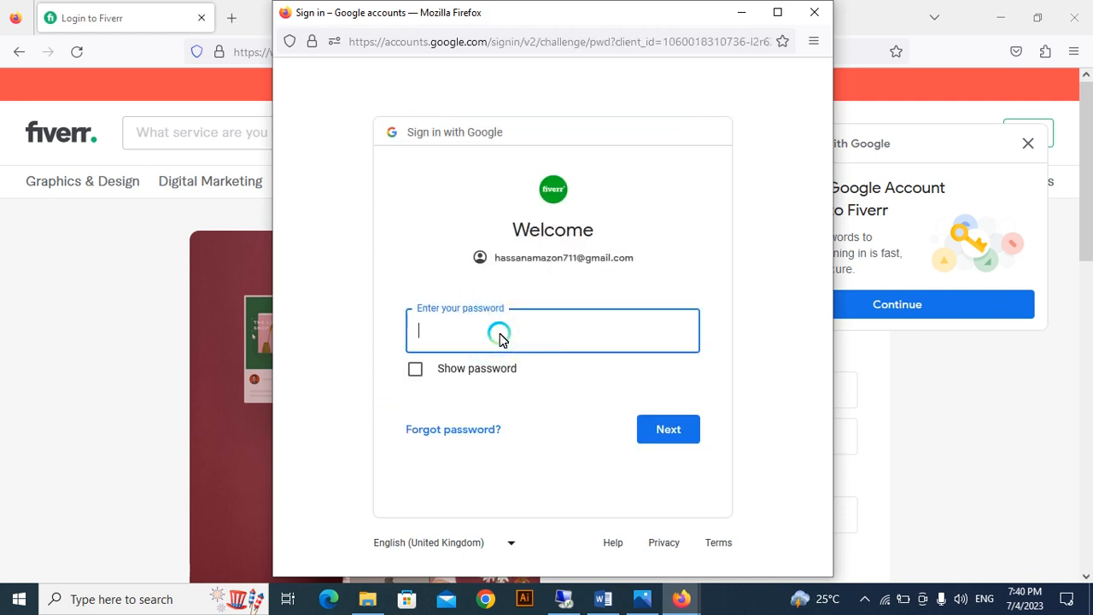
type("••")
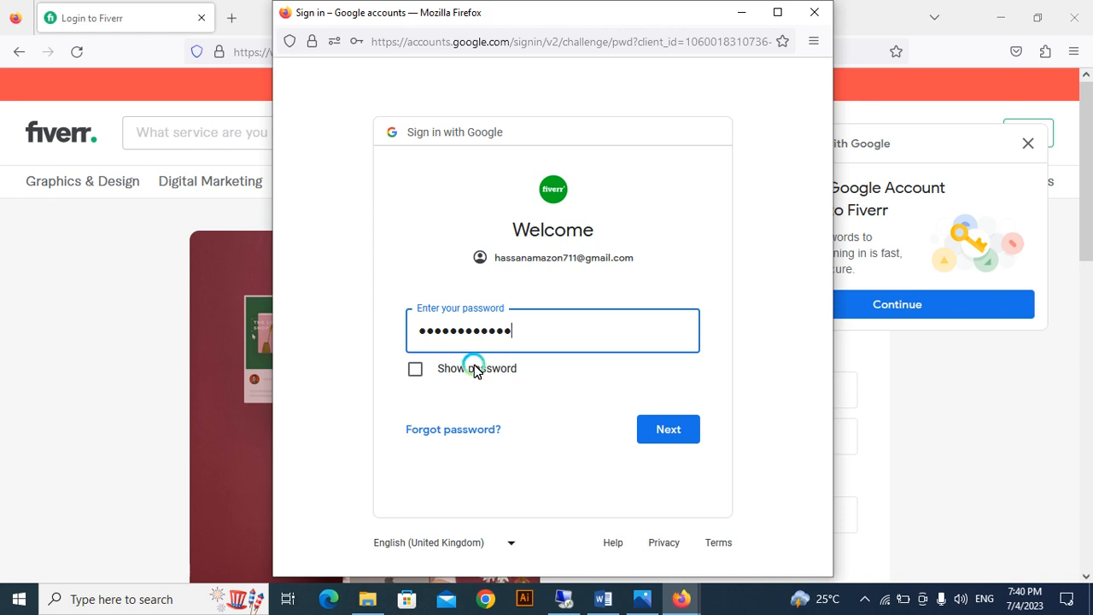
left_click(415, 368)
left_click(513, 339)
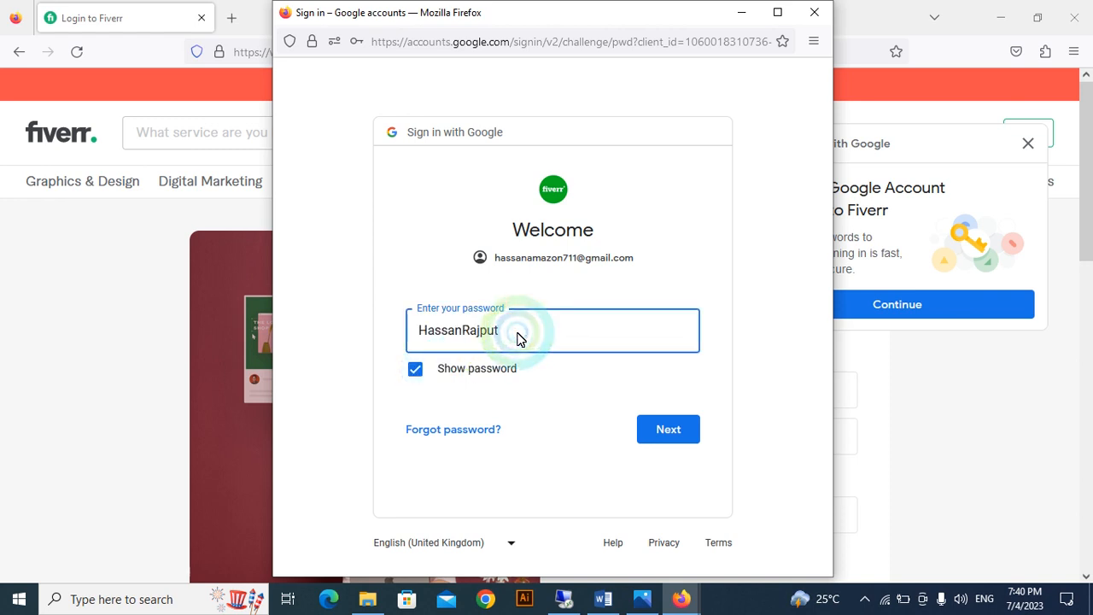
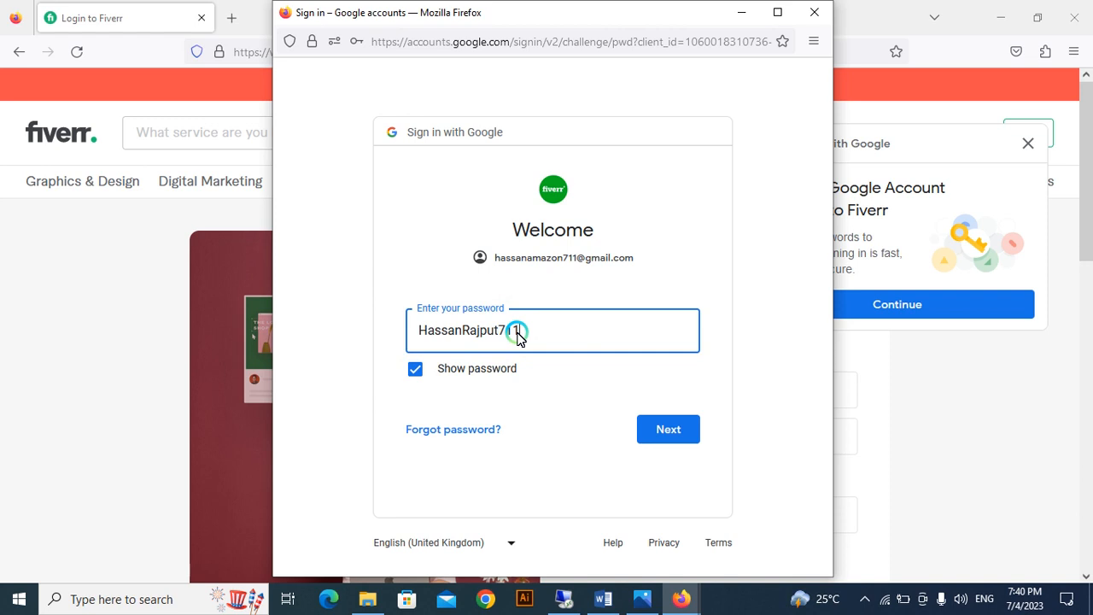
left_click(668, 429)
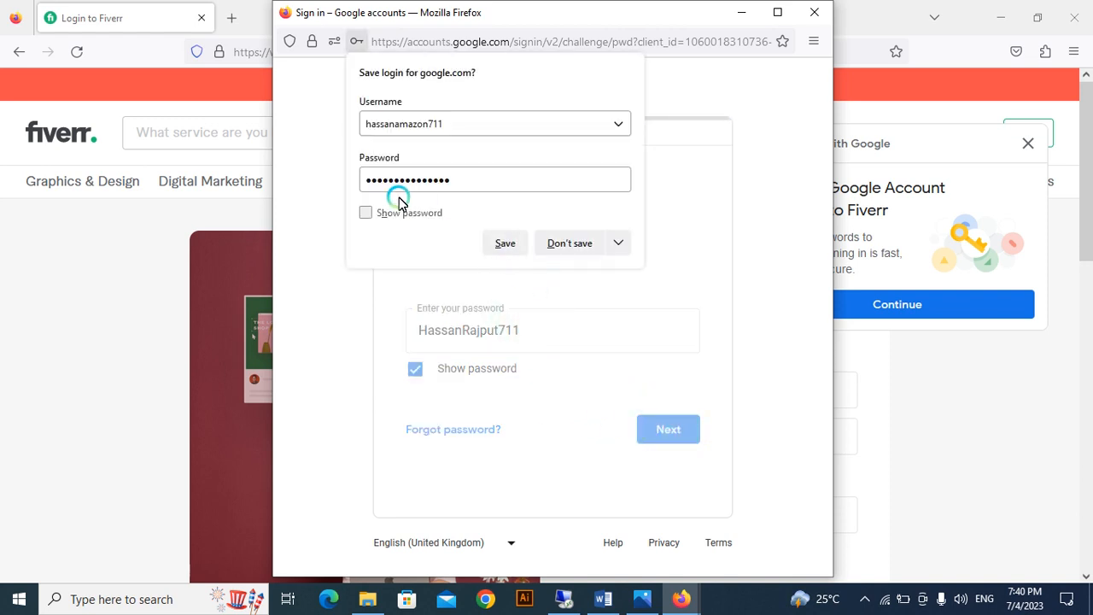
left_click(518, 239)
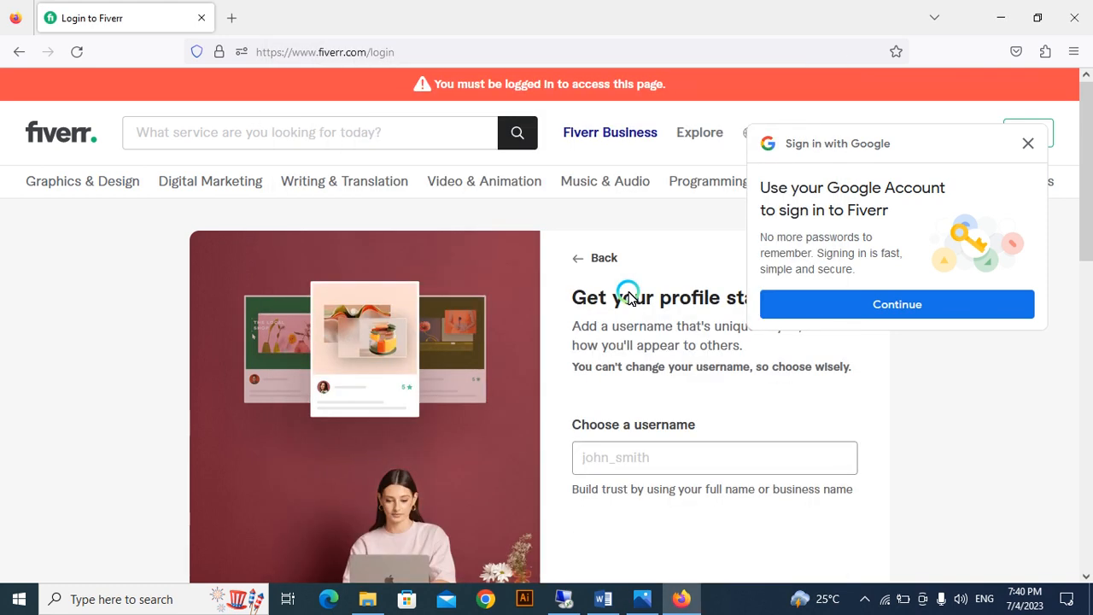
Dismiss the Google sign-in prompt on Fiverr and place the cursor in the username field
left_click(1016, 152)
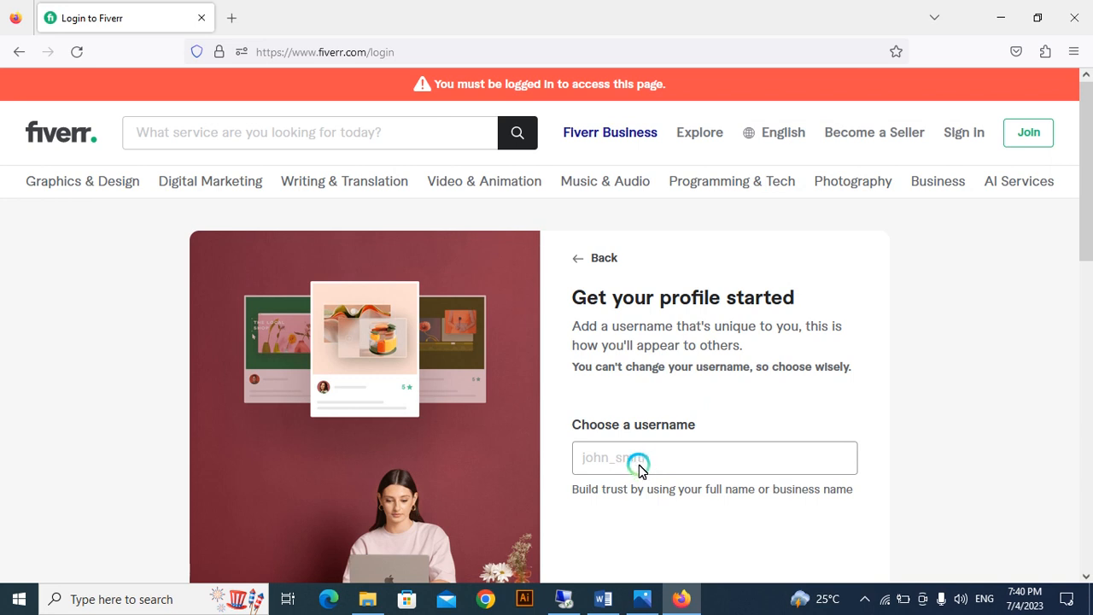
left_click(612, 450)
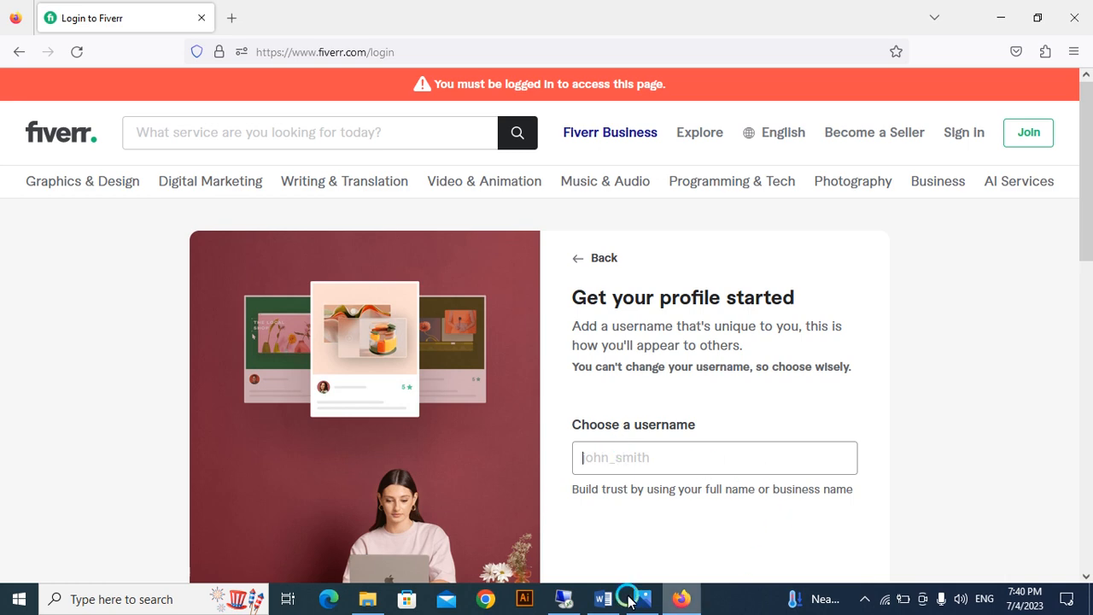
Open Fiverr in Chrome under another user profile and look over the seller usernames on the recommended gigs
left_click(485, 599)
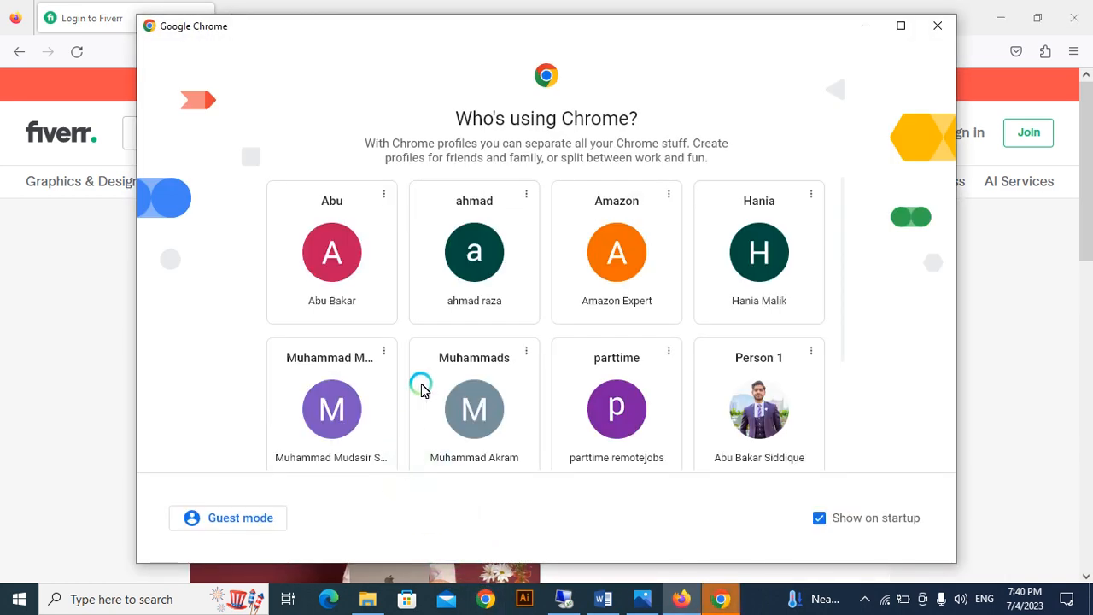
left_click(464, 295)
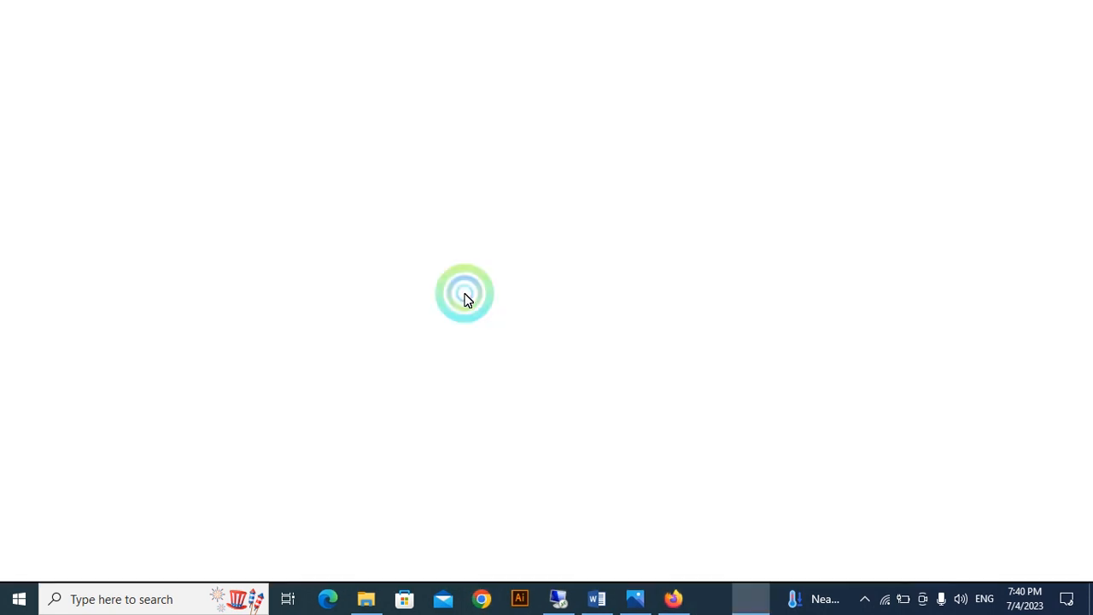
type("f")
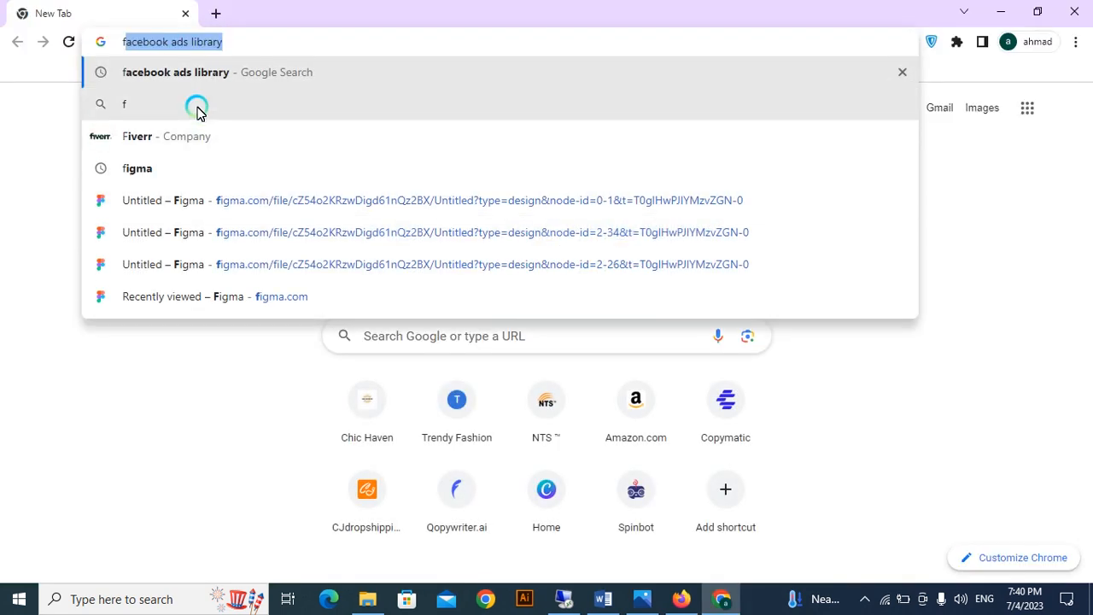
type("ive")
key("Return")
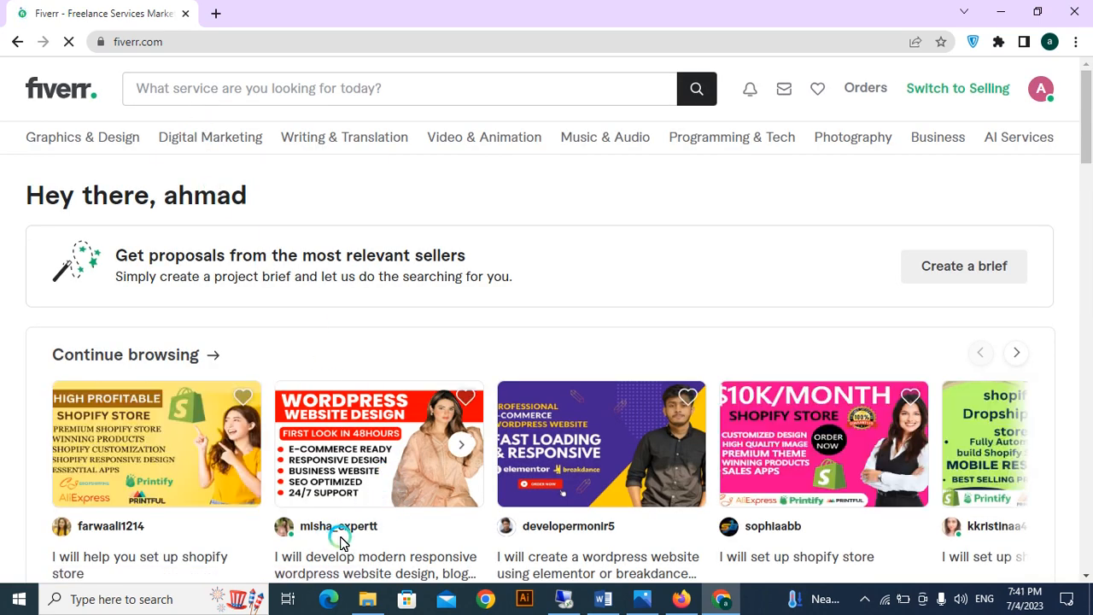
left_click(106, 538)
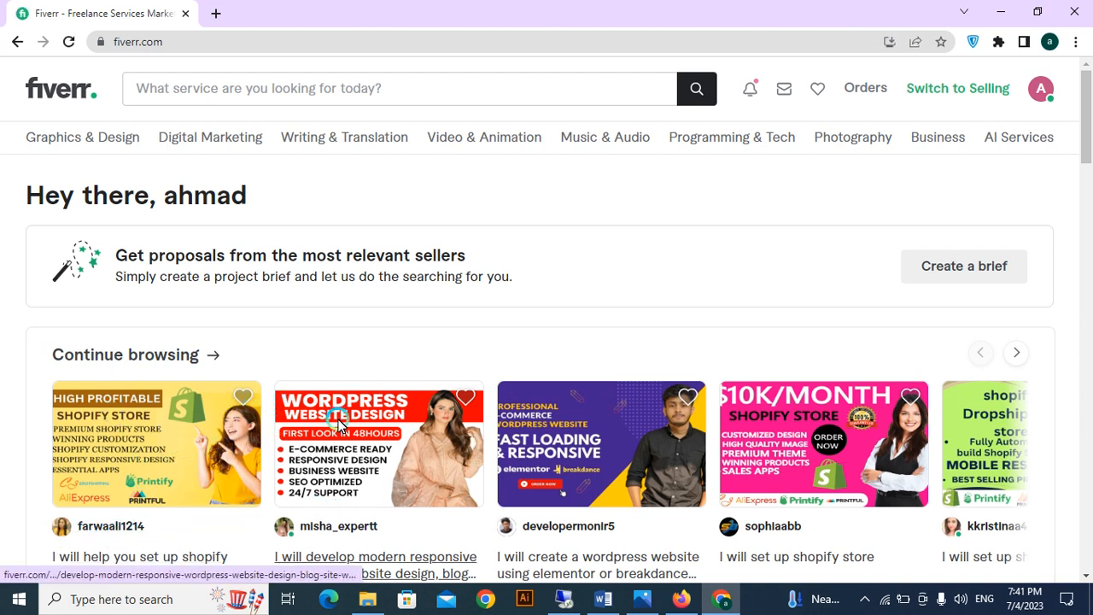
scroll(340, 419, "down", 5)
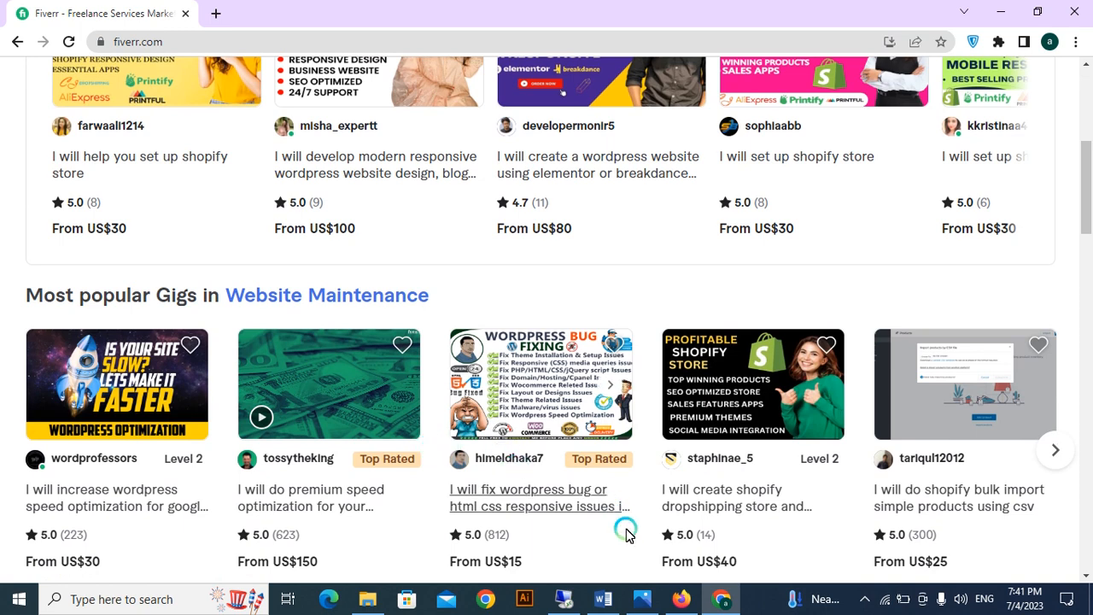
Return to the Fiverr sign-up page in Firefox and enter amazon_expert as the username
left_click(682, 599)
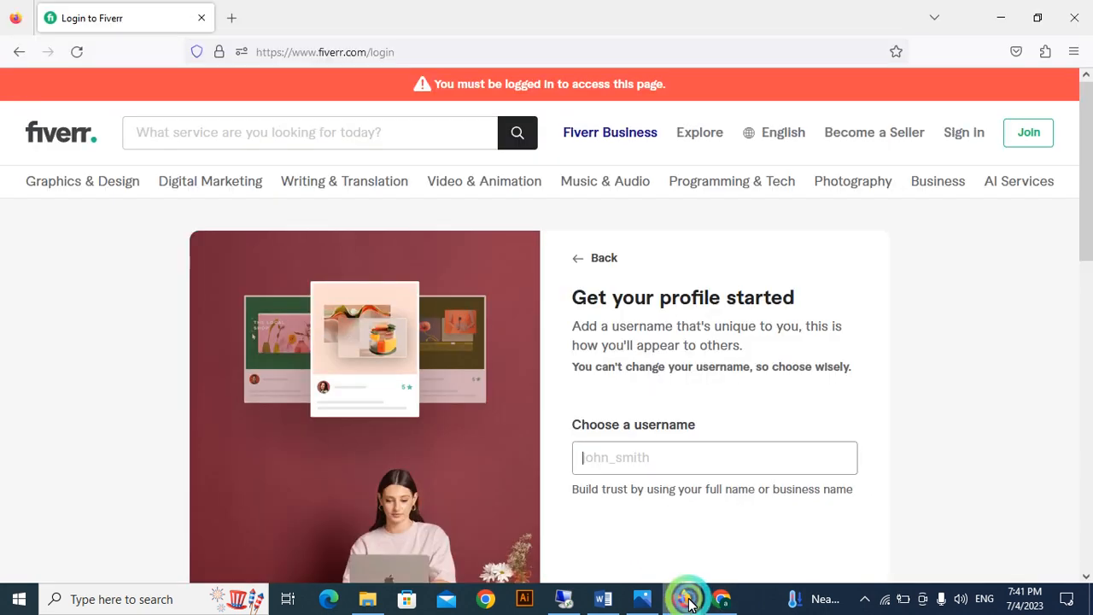
left_click(712, 466)
type("amazon")
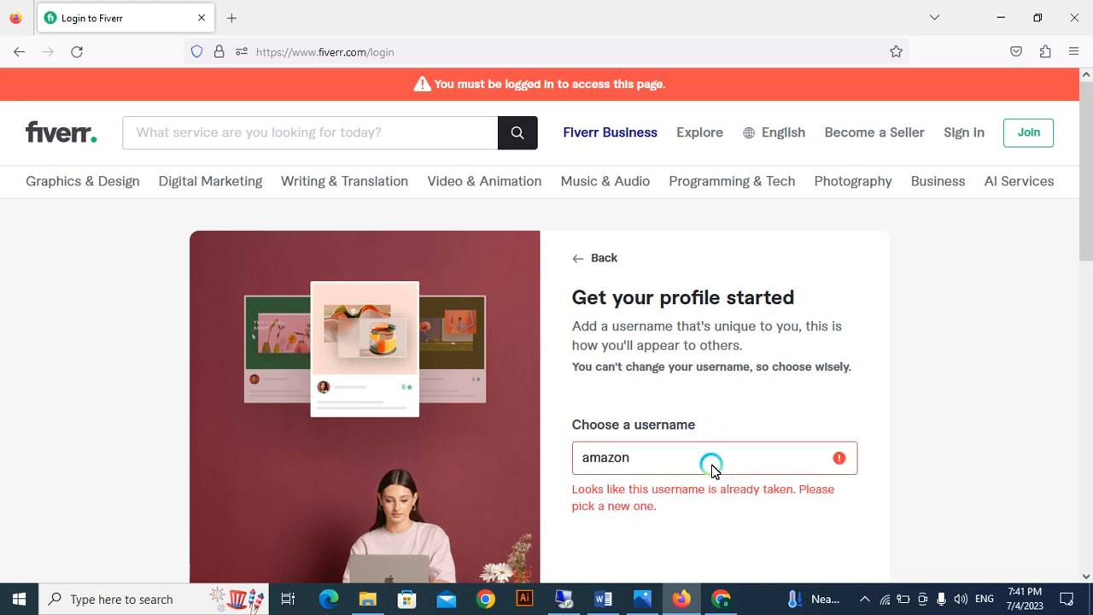
type("_exprt")
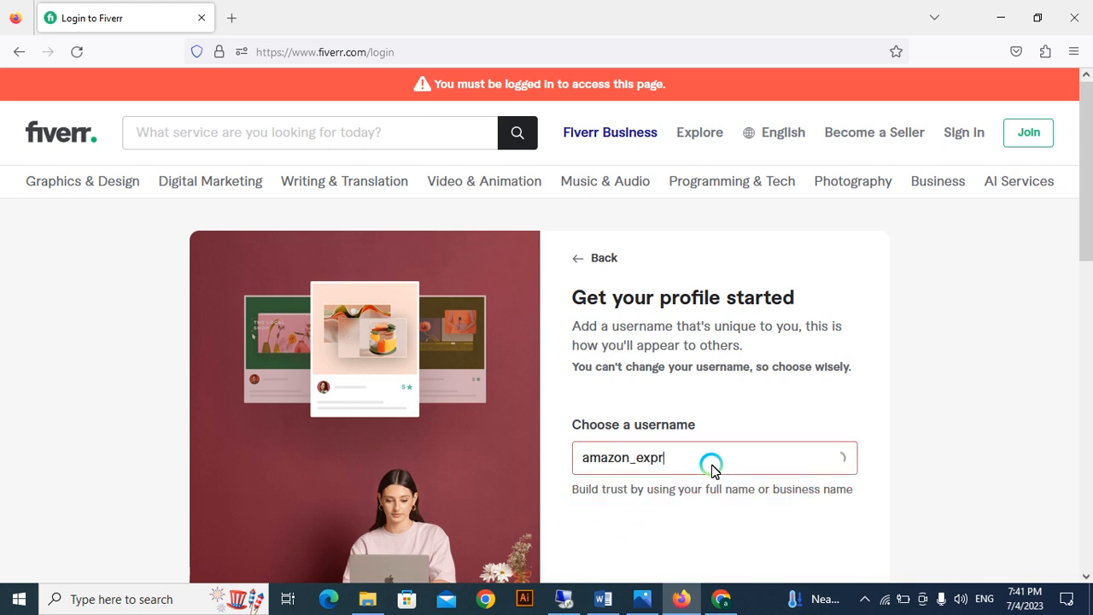
key("BackSpace")
key("BackSpace")
type("ert")
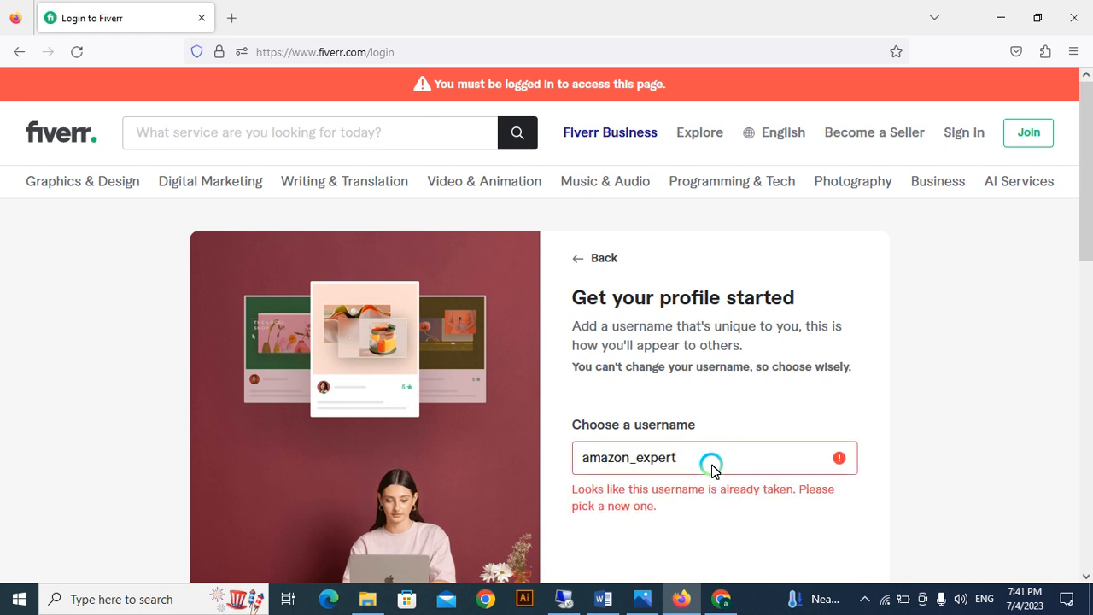
Change the username to amazonexpert711 and submit it to create the account
type("_")
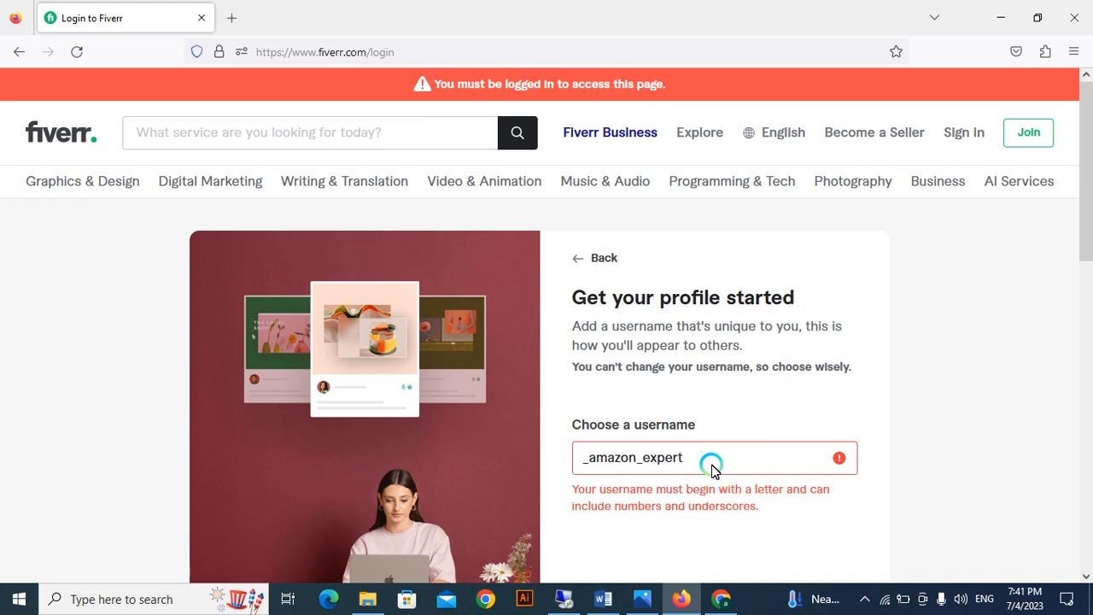
key("BackSpace")
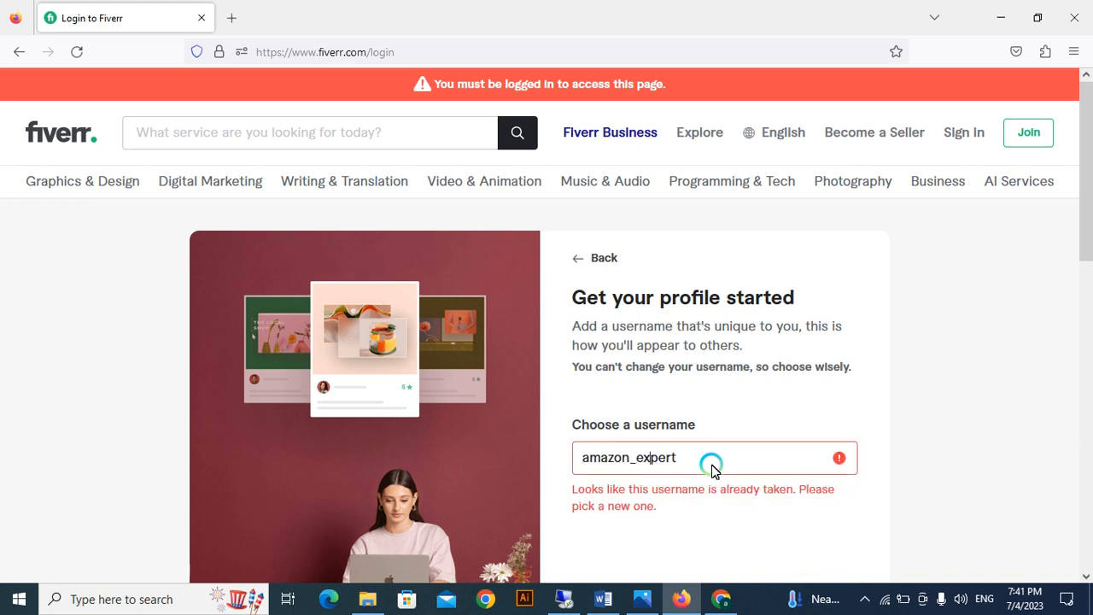
key("BackSpace")
type("98")
key("BackSpace")
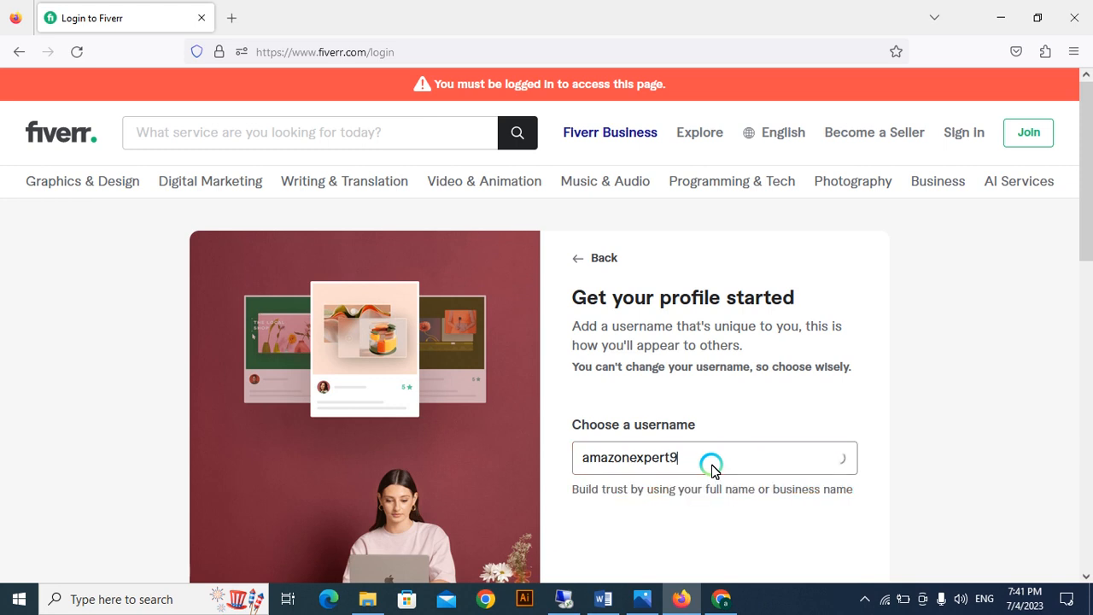
type("711")
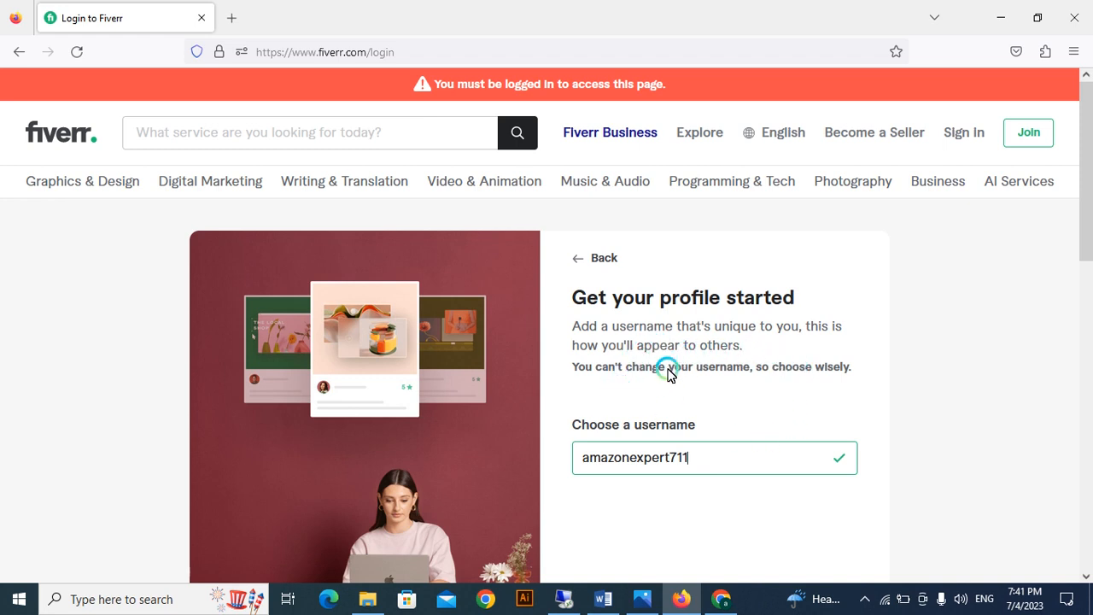
scroll(718, 406, "down", 3)
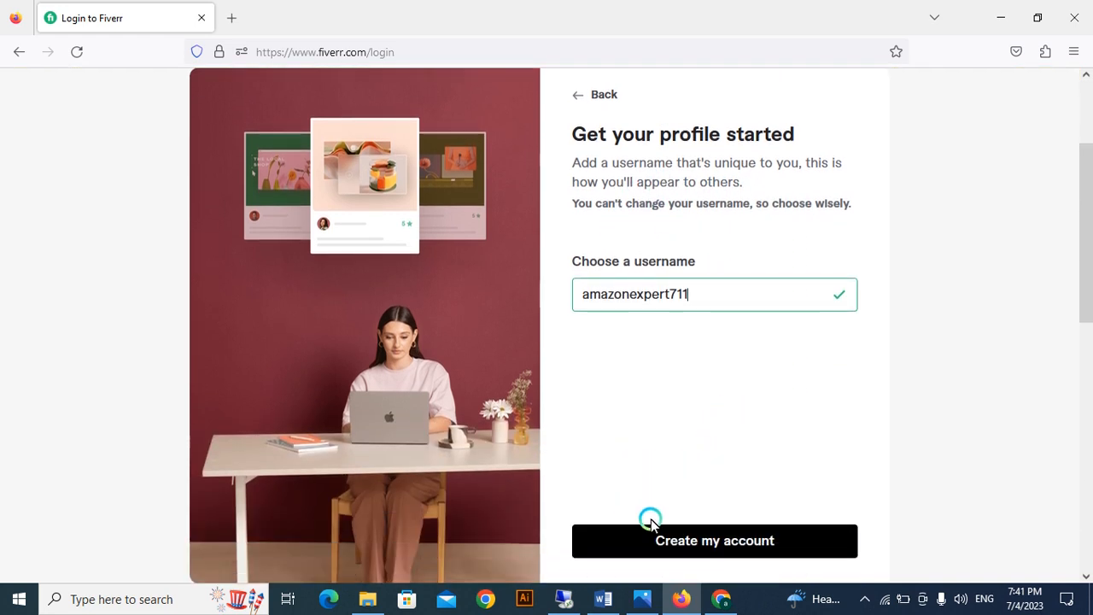
left_click(697, 536)
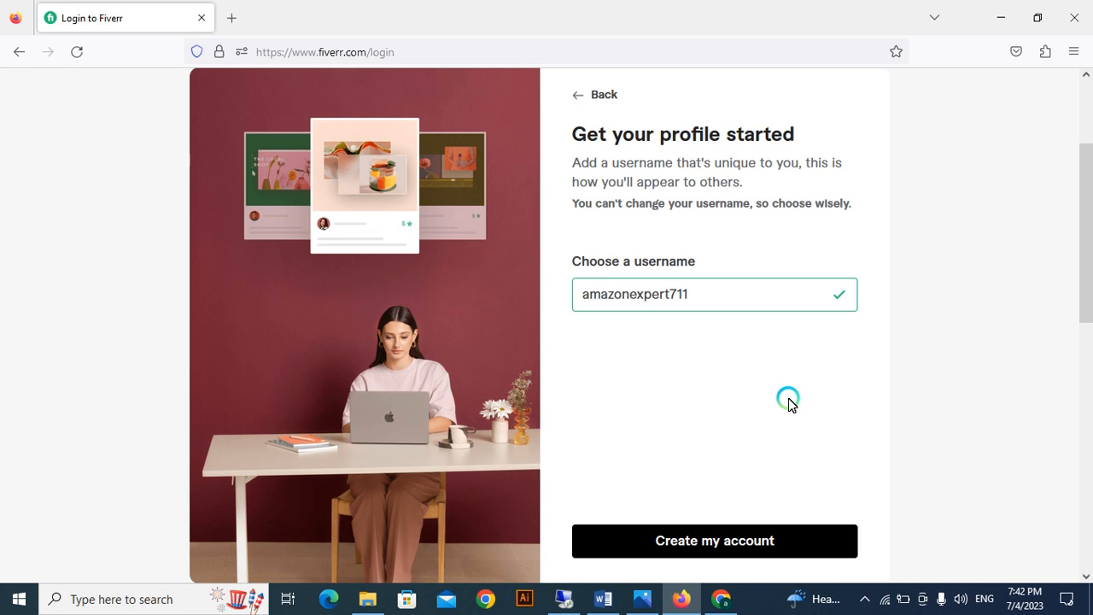
left_click(716, 539)
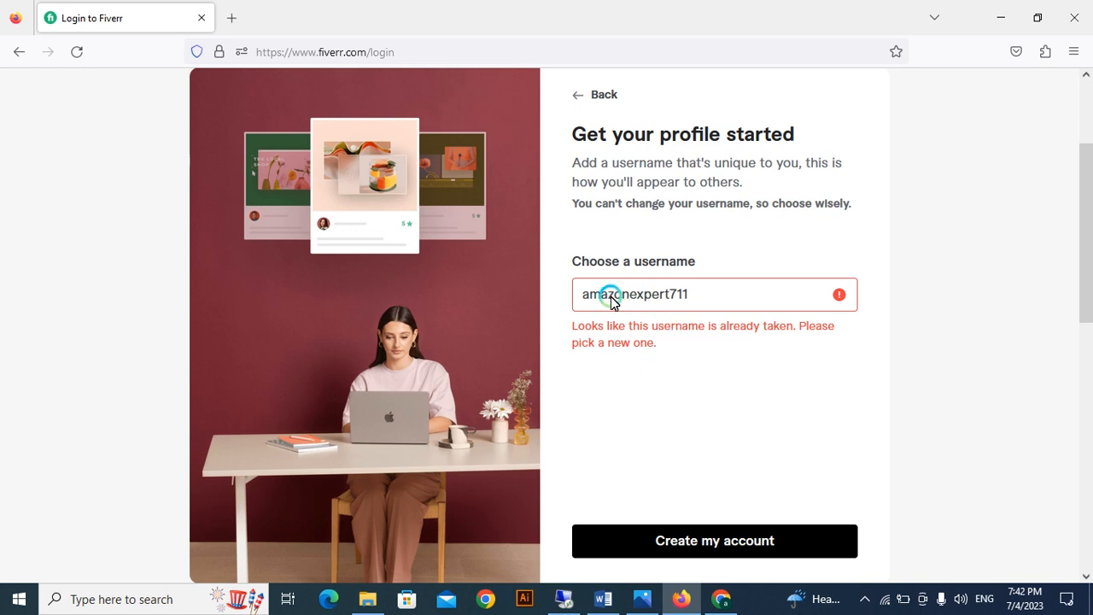
Try to create the account with the username amazonexpert087 instead
left_click(690, 295)
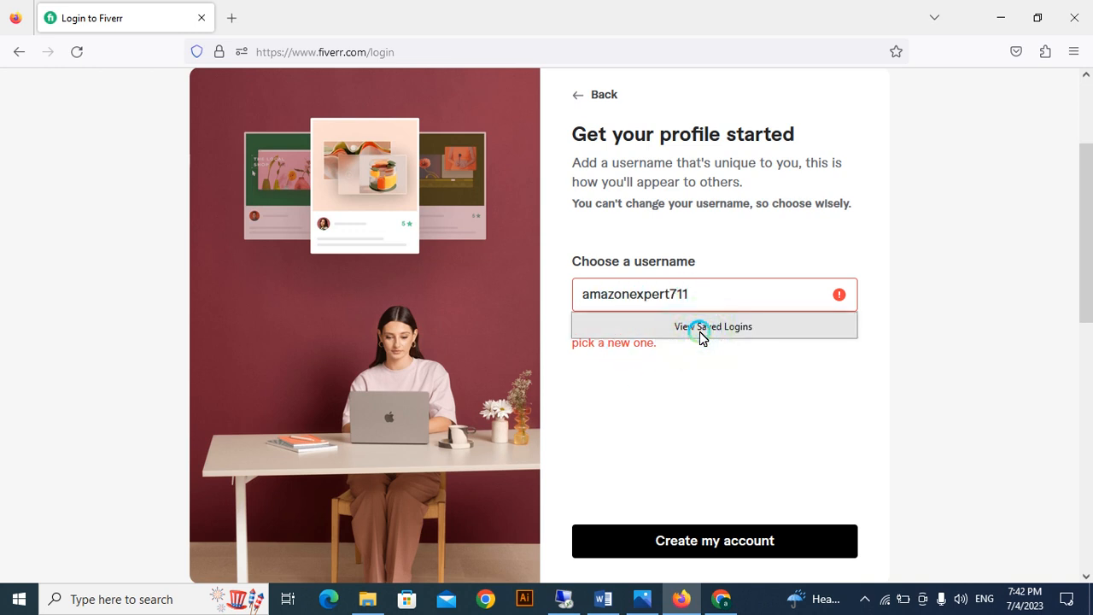
key("BackSpace")
key("BackSpace")
key("BackSpace")
type("0")
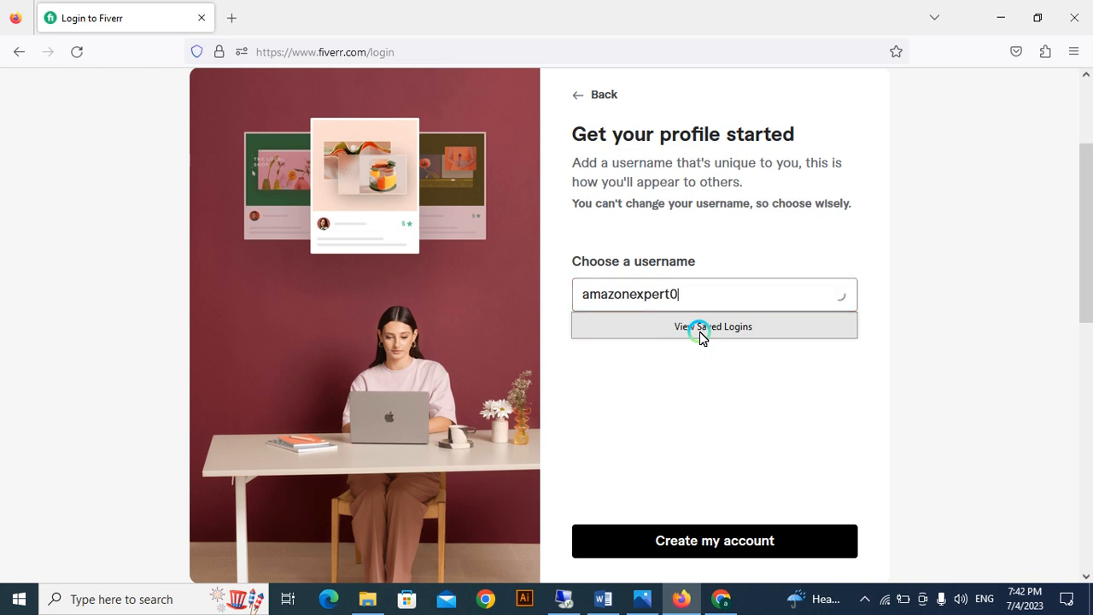
type("87")
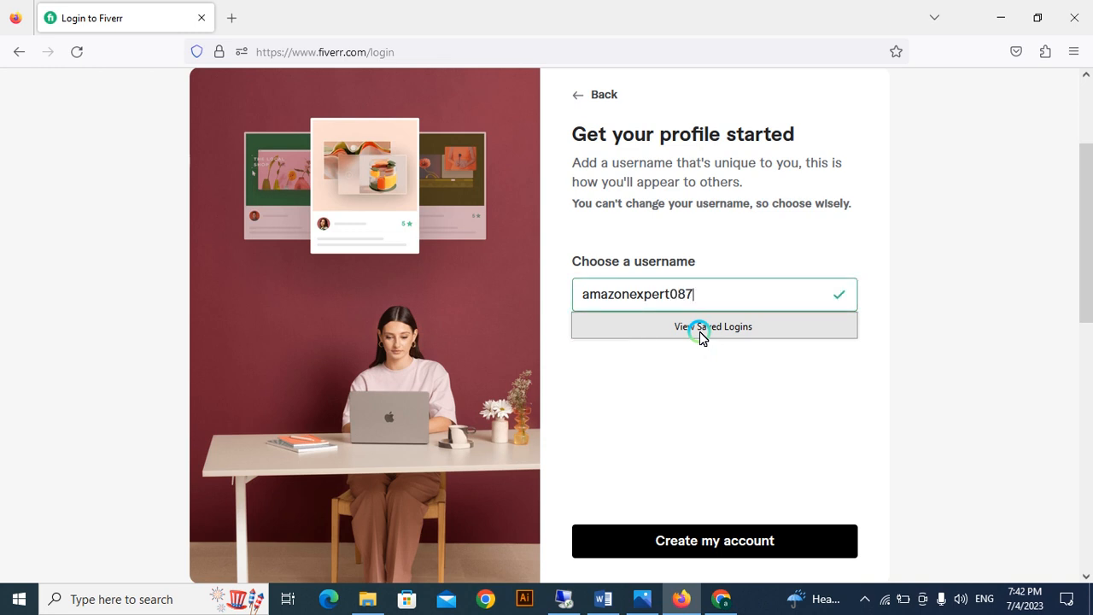
left_click(726, 539)
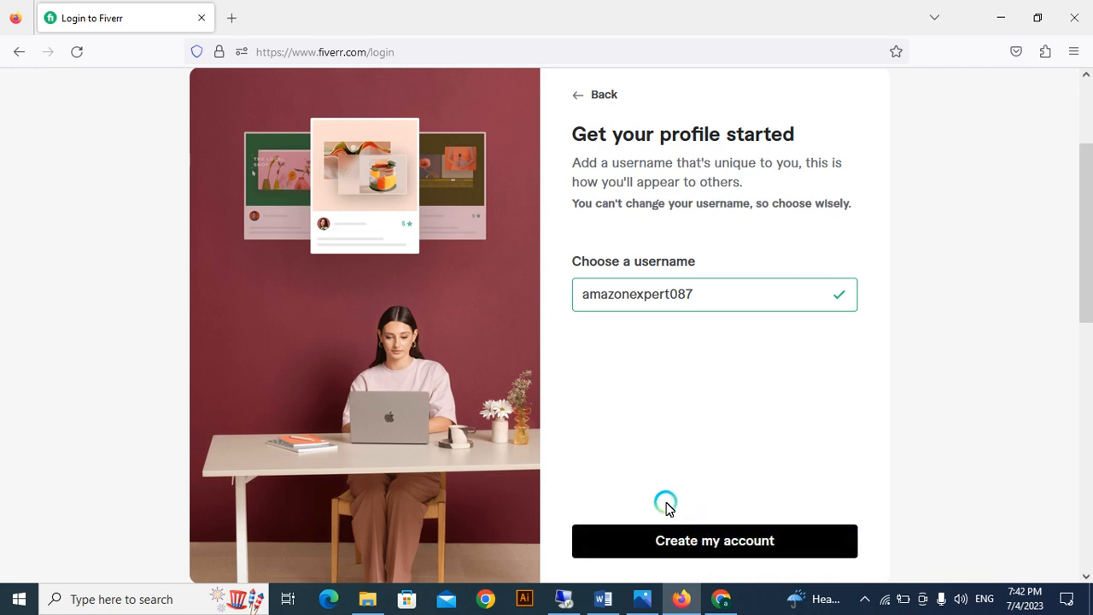
Try submitting the account creation form again with the entered username
scroll(626, 388, "down", 4)
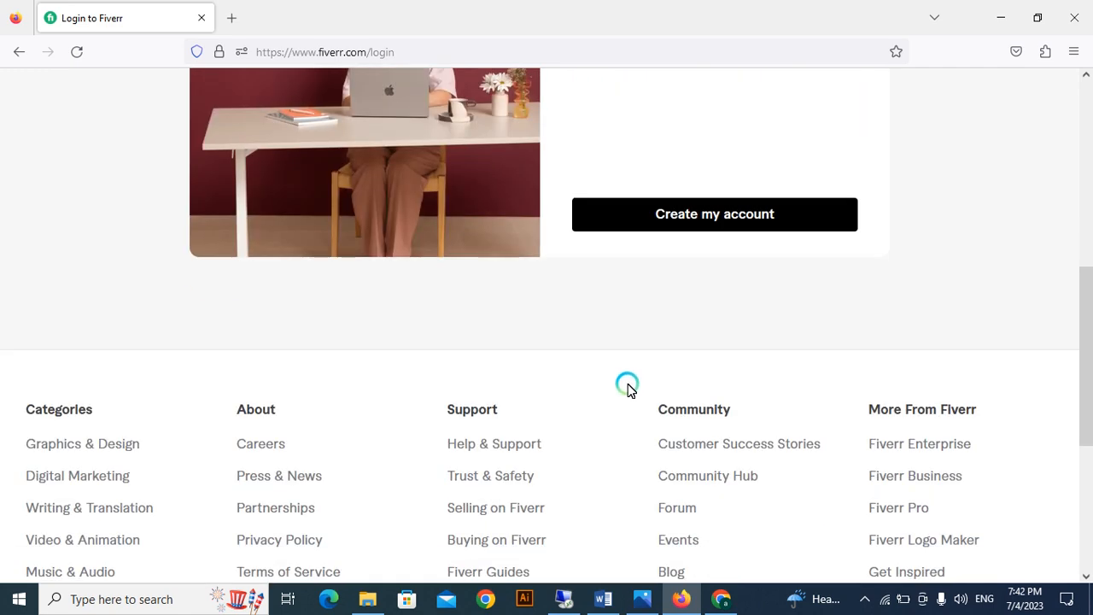
scroll(660, 308, "up", 4)
scroll(658, 309, "down", 3)
left_click(727, 295)
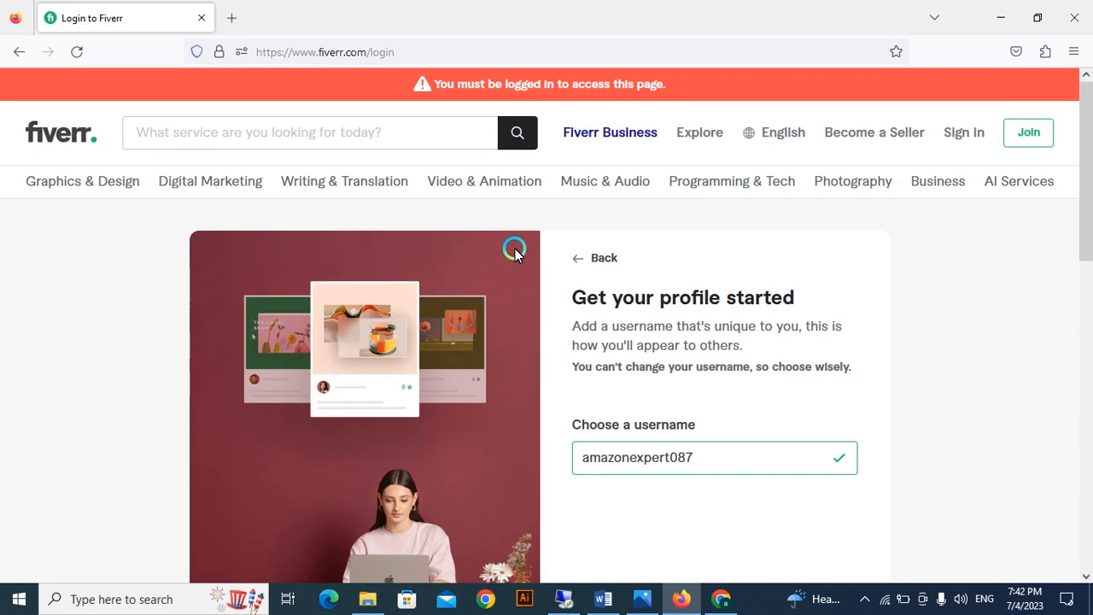
scroll(515, 253, "down", 6)
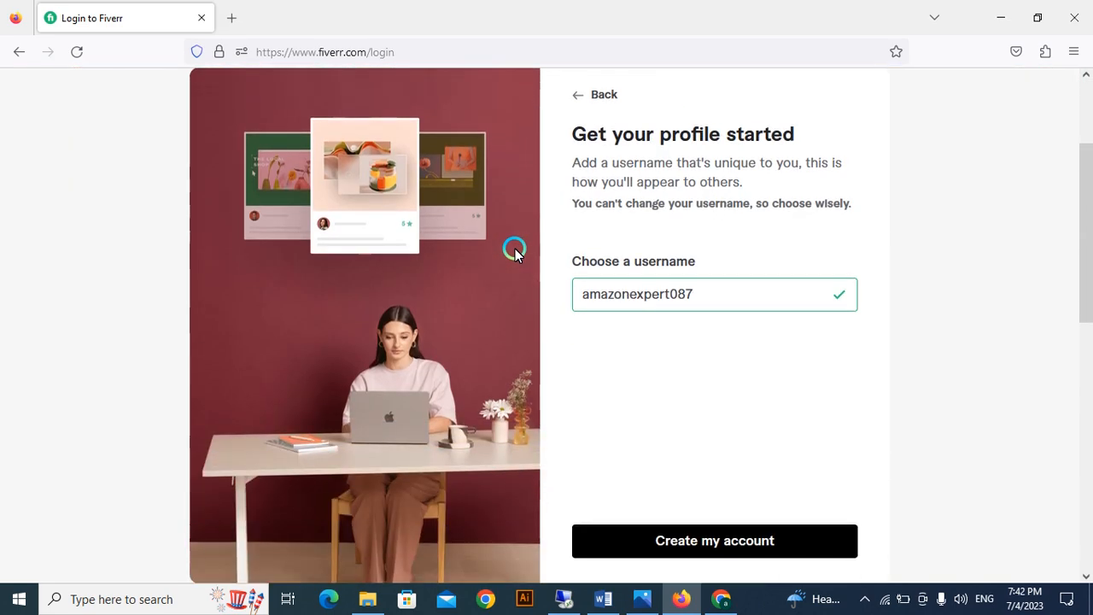
scroll(515, 253, "up", 4)
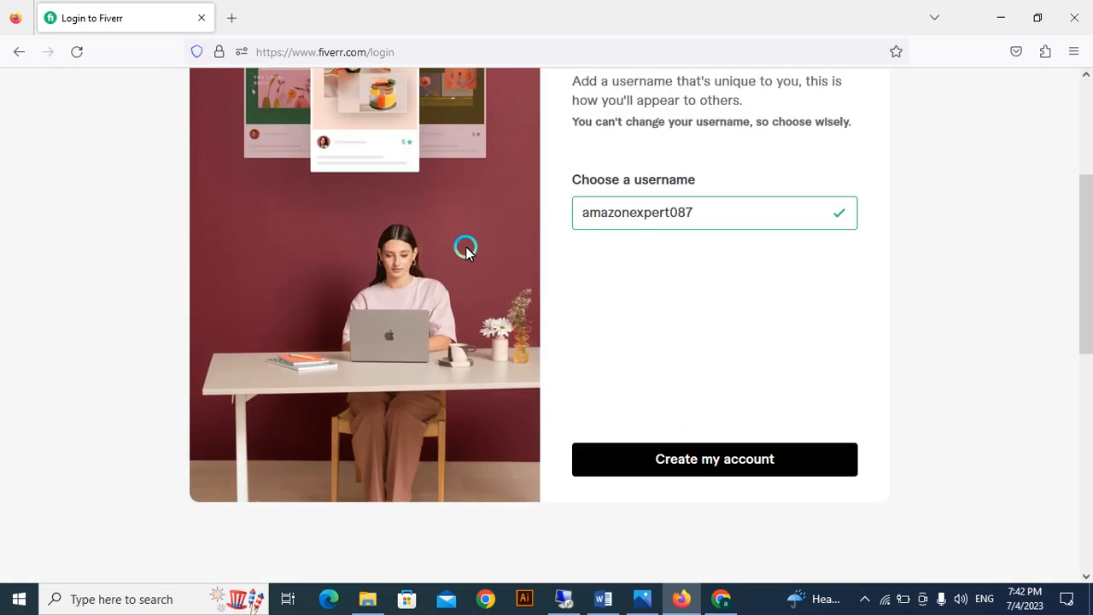
scroll(624, 320, "down", 5)
scroll(676, 347, "up", 5)
left_click(676, 446)
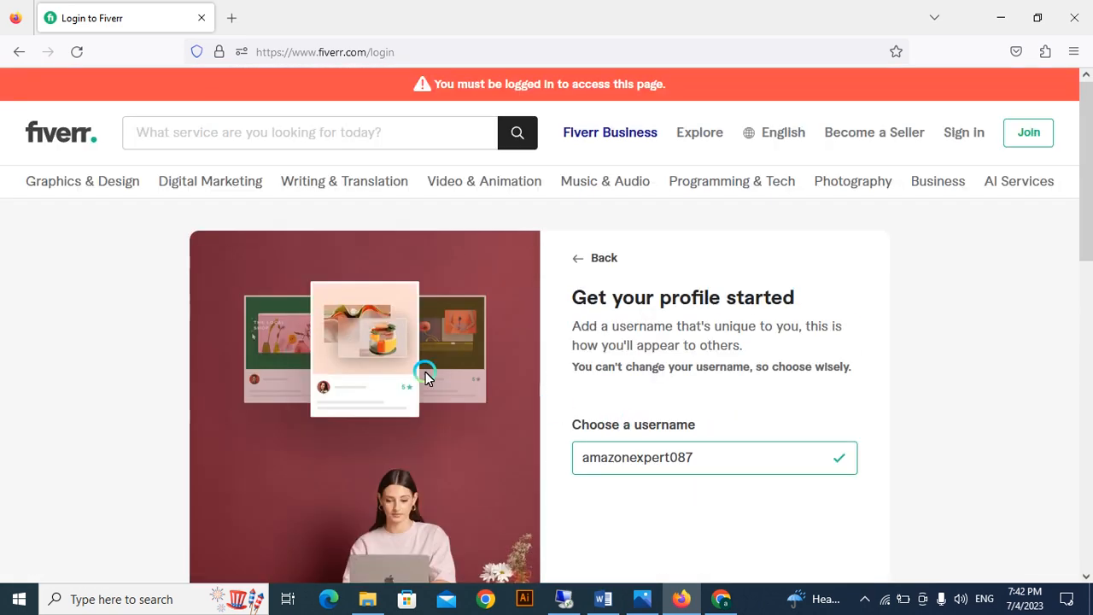
Reload the login page and sign in to Fiverr through Google with the newly registered account
left_click(75, 51)
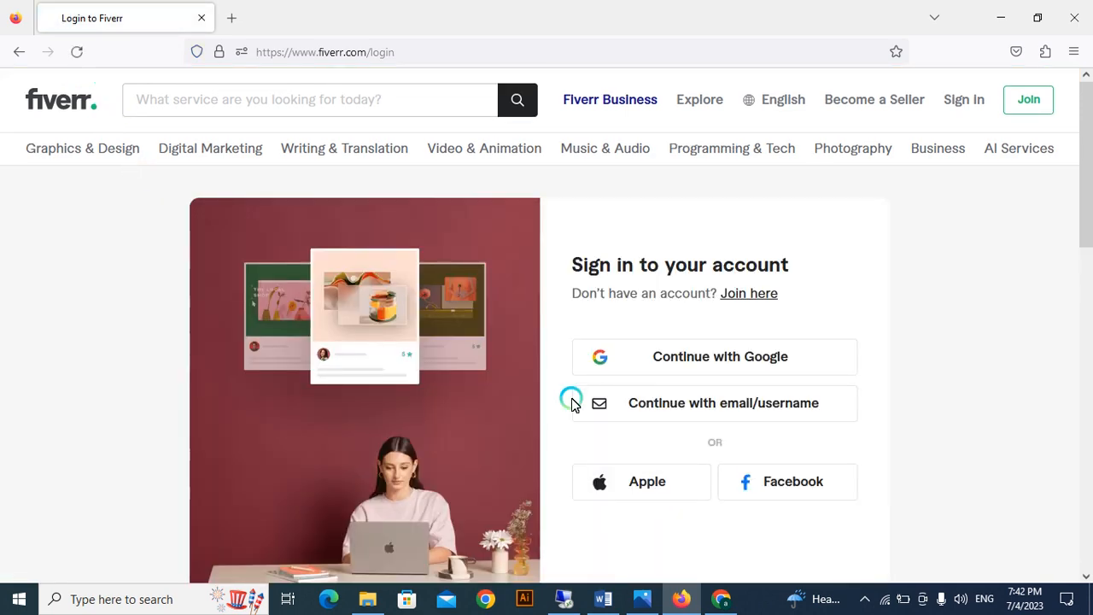
left_click(781, 356)
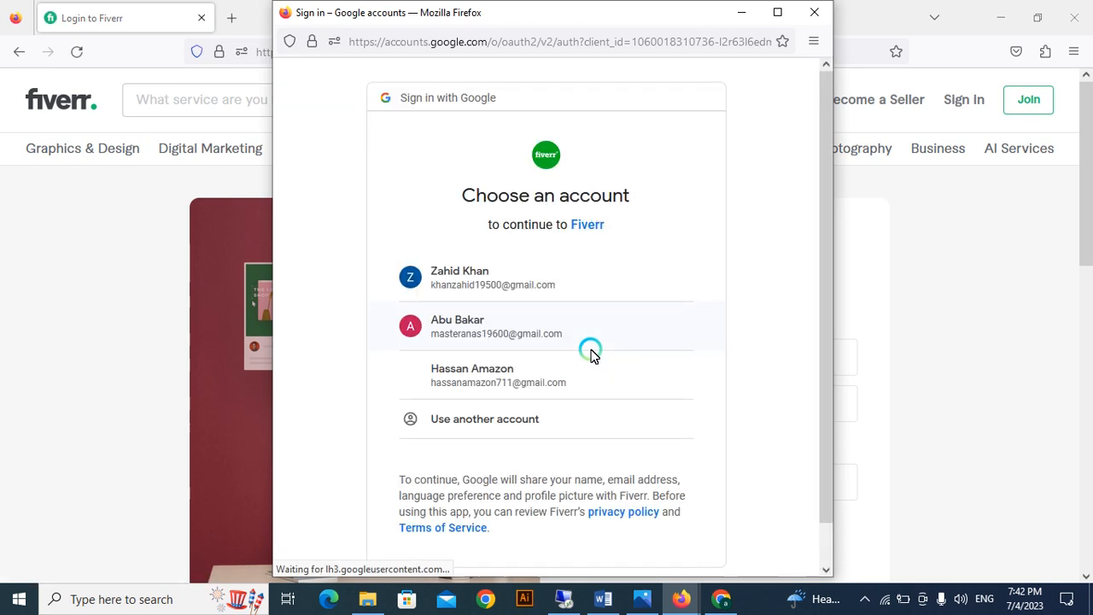
left_click(516, 374)
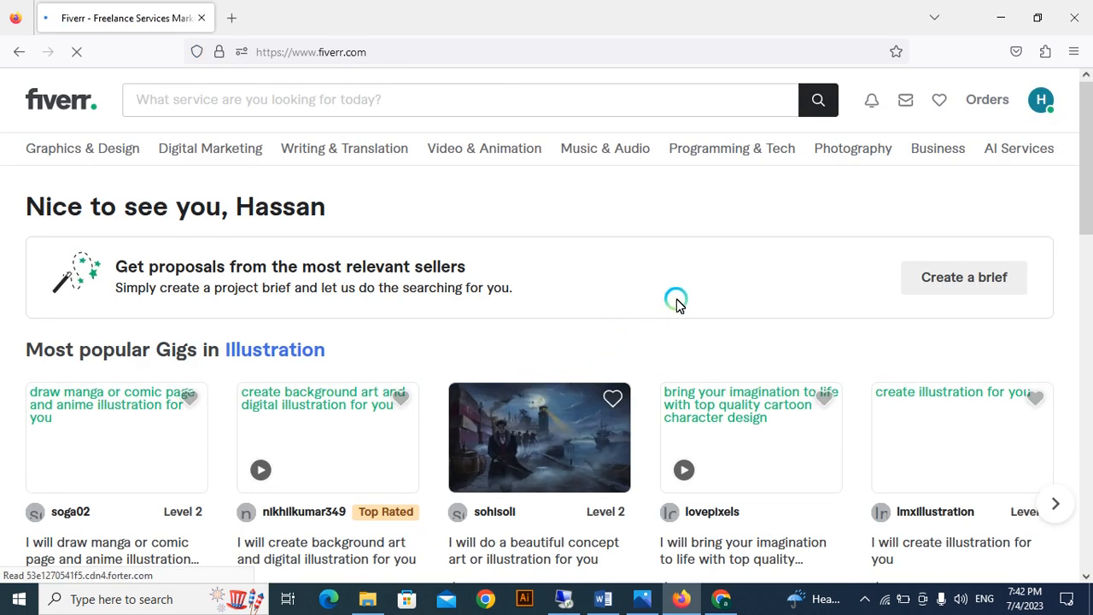
Open the account's profile page and dismiss the tip about introducing yourself with a display name
left_click(1046, 100)
left_click(957, 142)
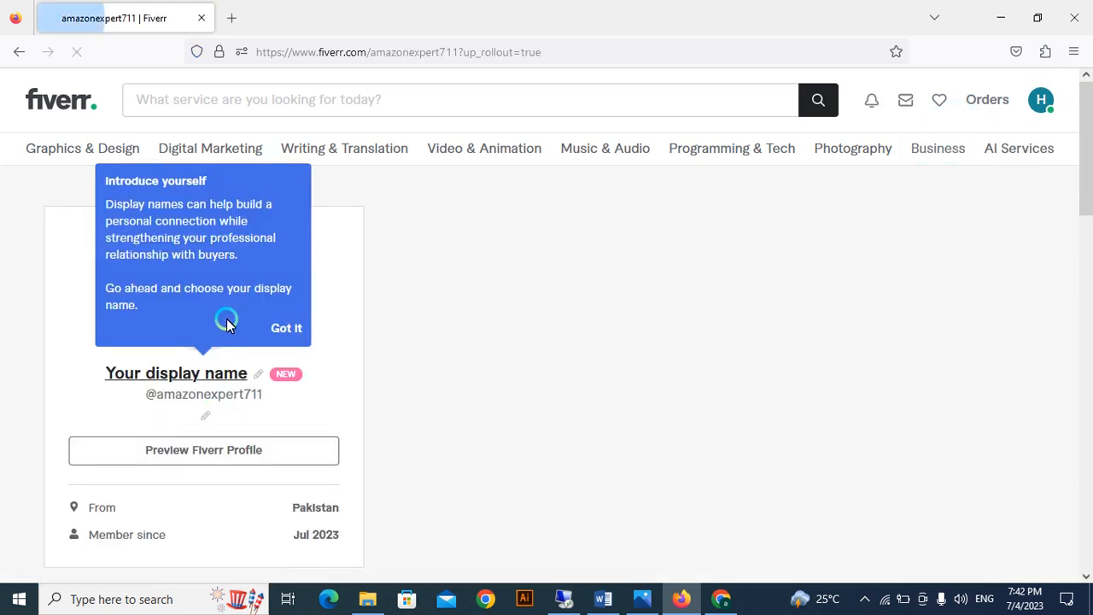
left_click(201, 376)
left_click(290, 380)
left_click(300, 390)
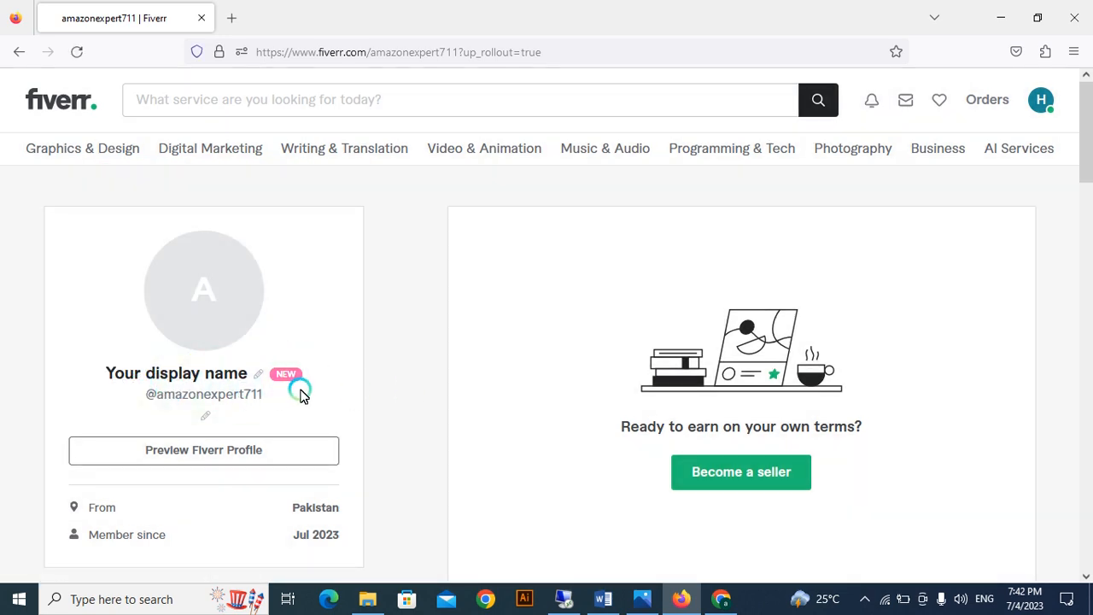
Shorten the suggested display name to the first name only and save it
left_click(138, 378)
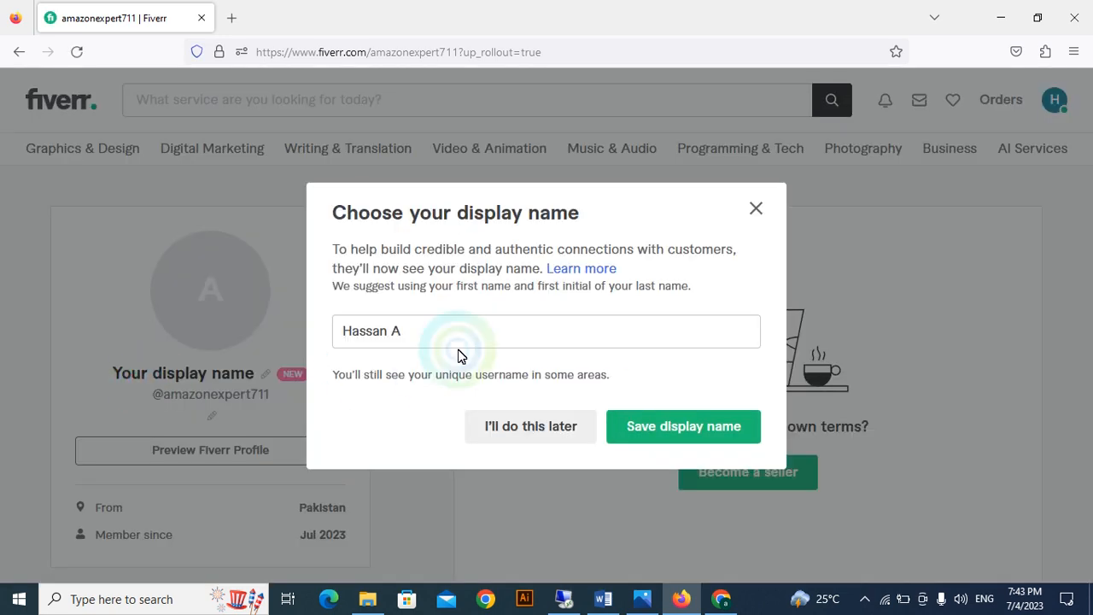
left_click(454, 340)
left_click(502, 363)
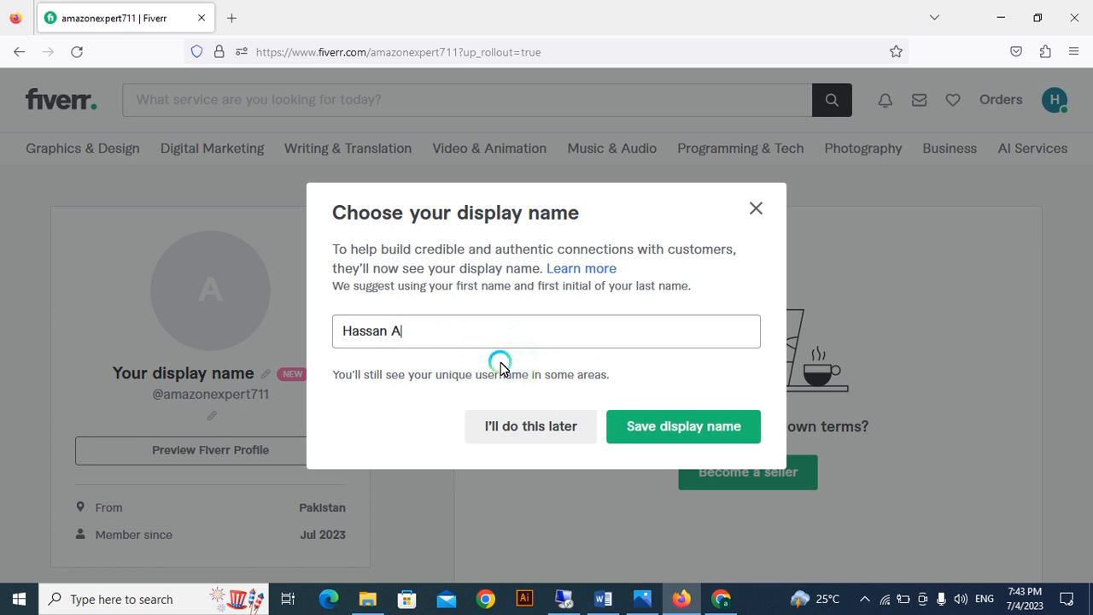
left_click(708, 429)
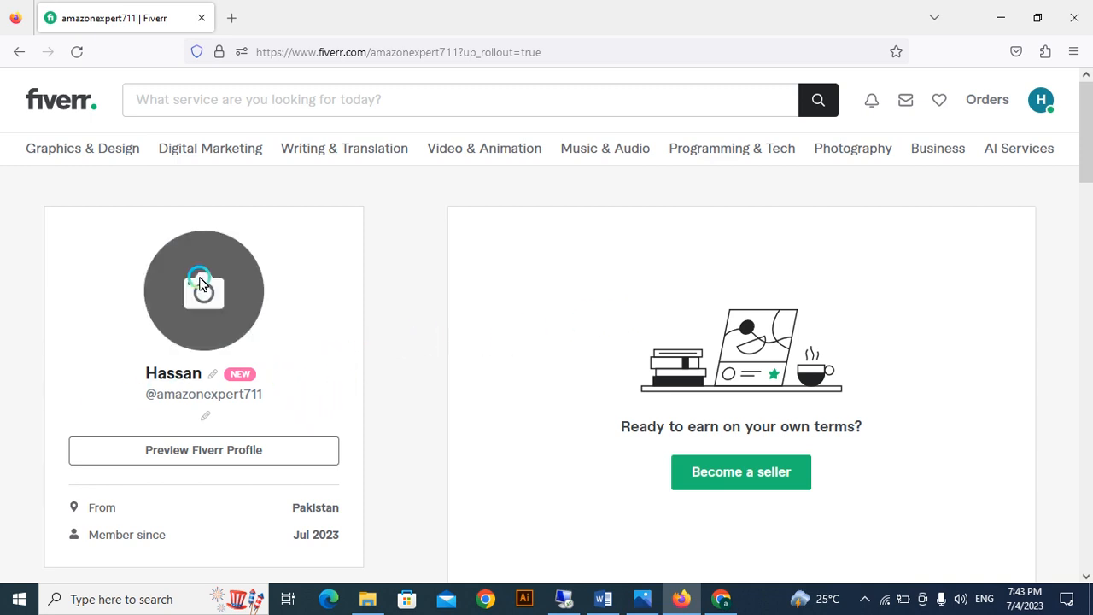
scroll(228, 345, "down", 2)
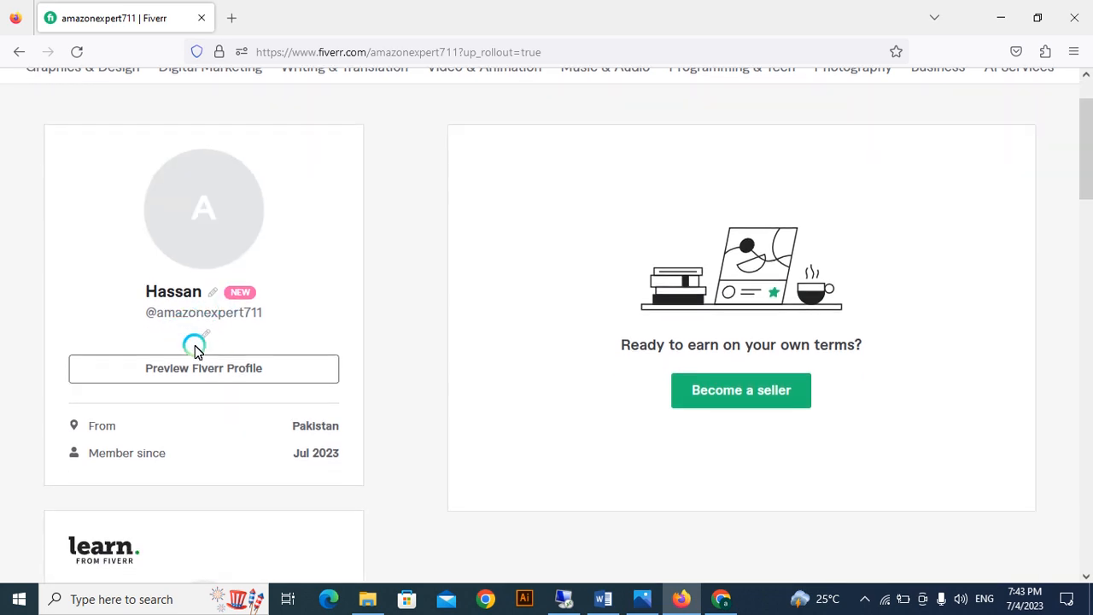
scroll(205, 334, "up", 1)
left_click(192, 239)
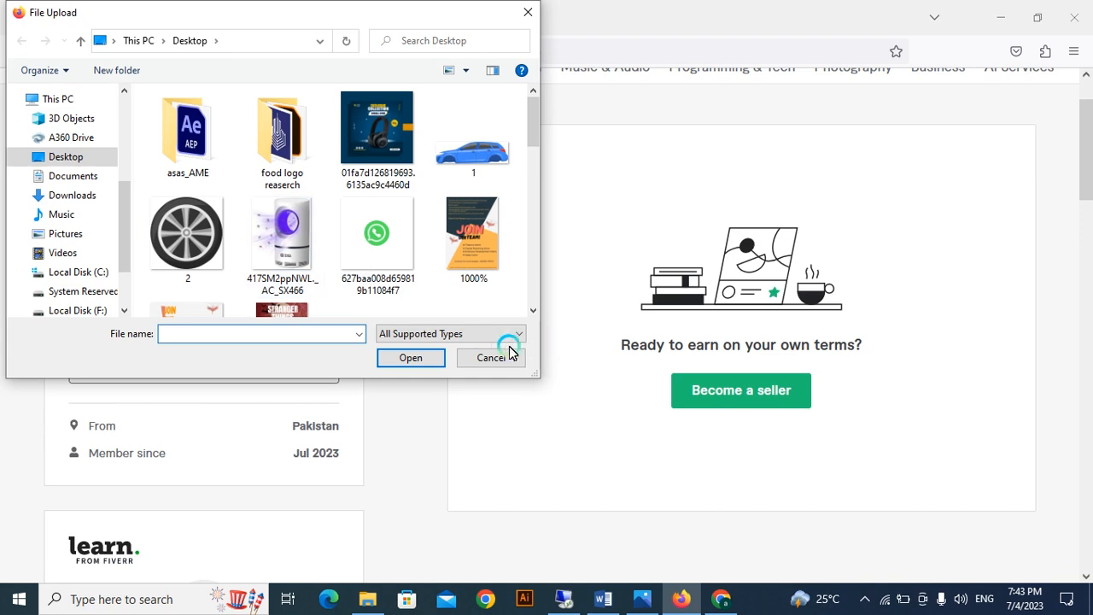
left_click(498, 358)
Switch to Chrome, search for "bg remove" in a new tab and open the remove.bg site
left_click(675, 589)
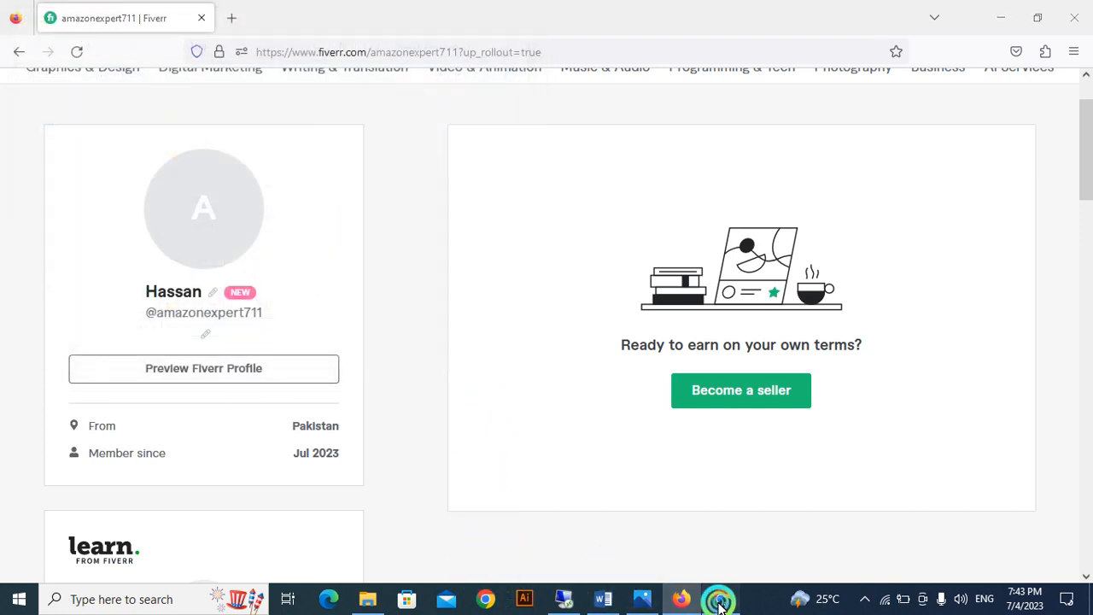
left_click(163, 96)
key("ctrl+t")
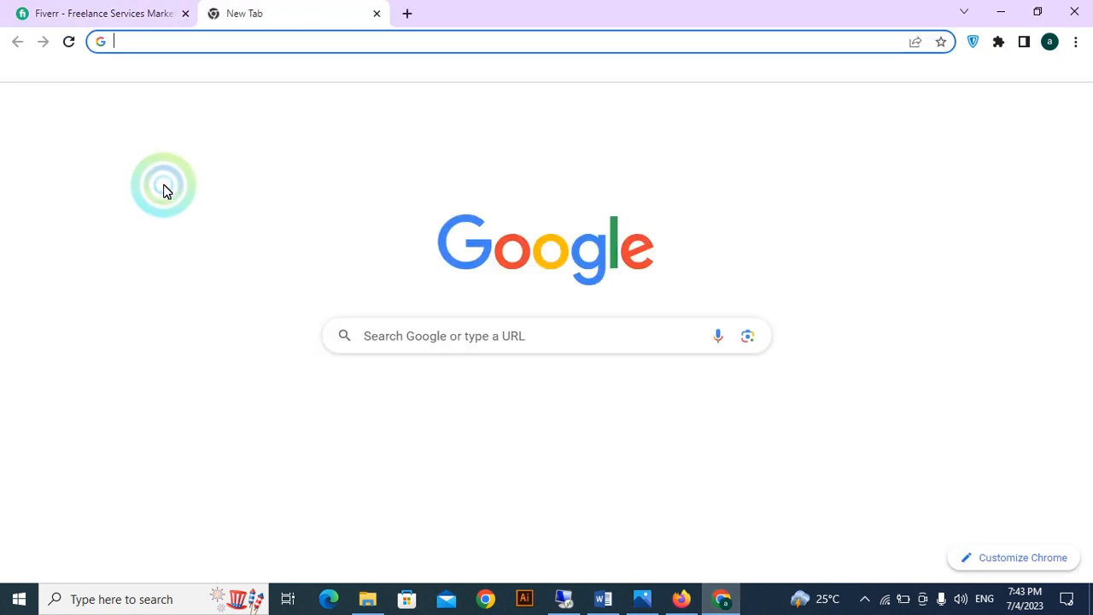
type("bg")
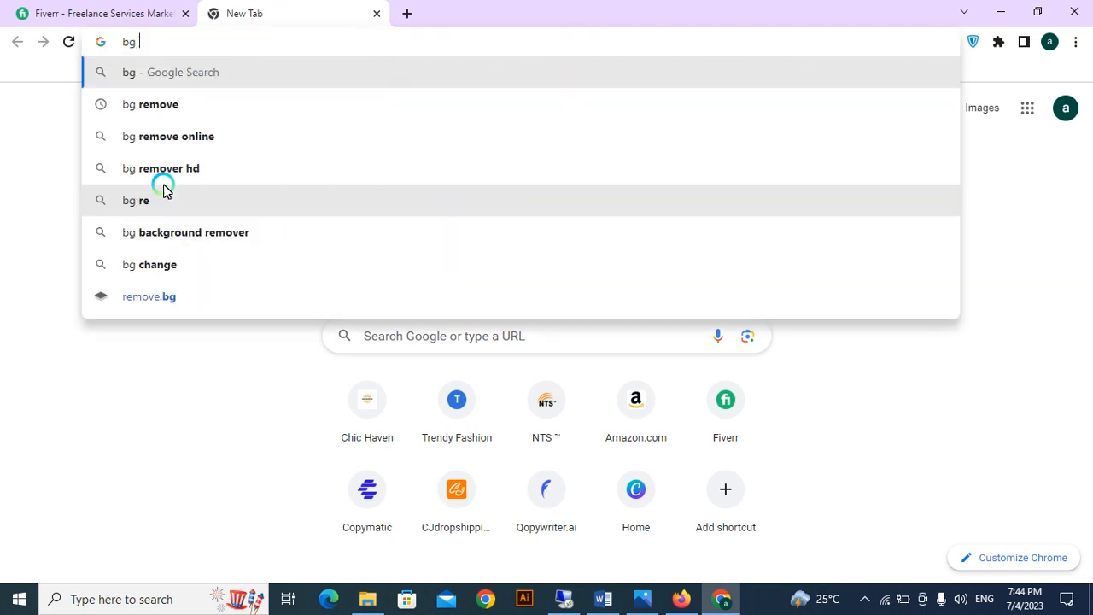
left_click(184, 109)
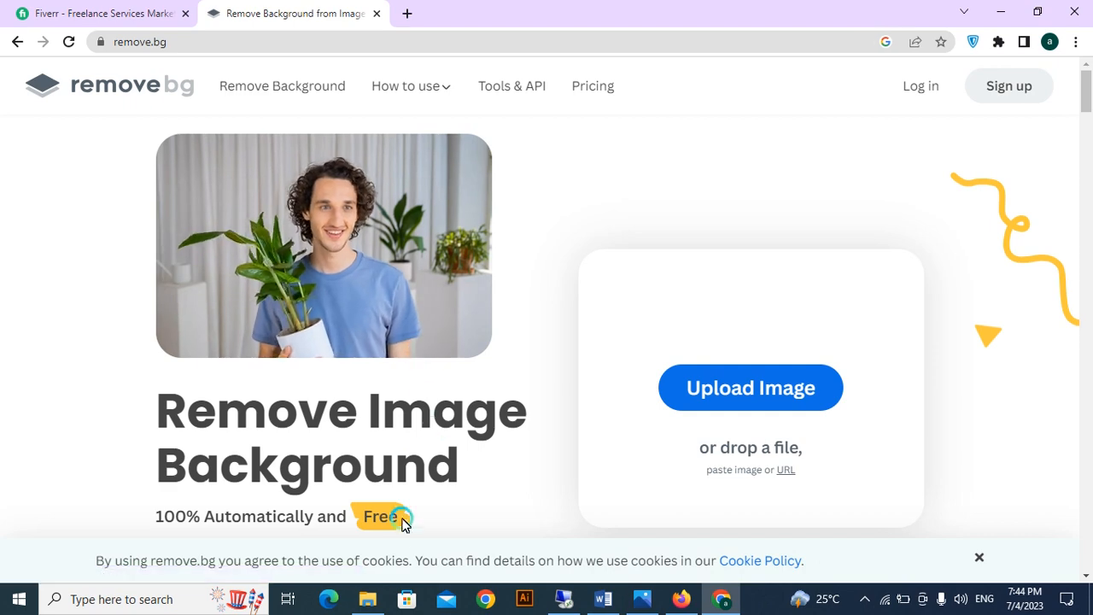
Upload the WhatsApp_Image_2023-06-13_at_6.45.15_AM-removebg-preview picture from the Downloads folder to remove.bg
left_click(367, 599)
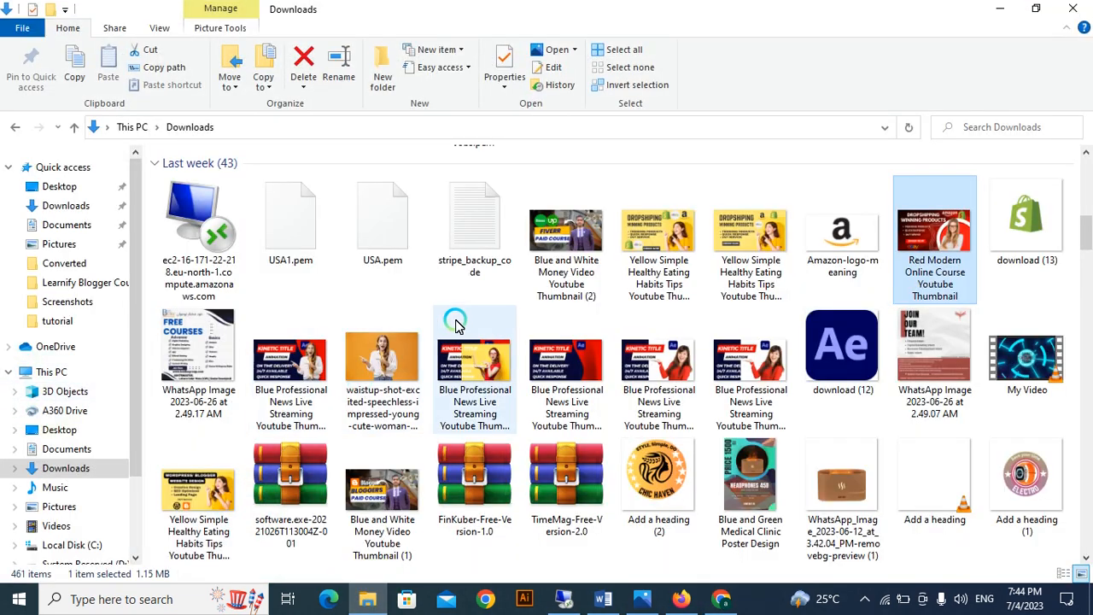
scroll(366, 389, "down", 10)
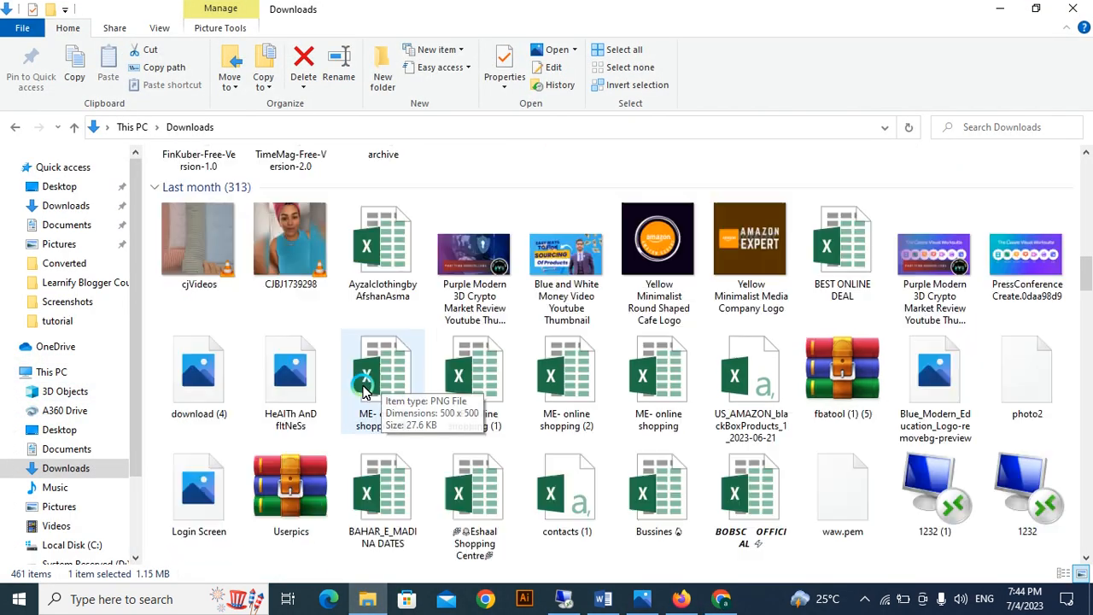
scroll(363, 390, "down", 5)
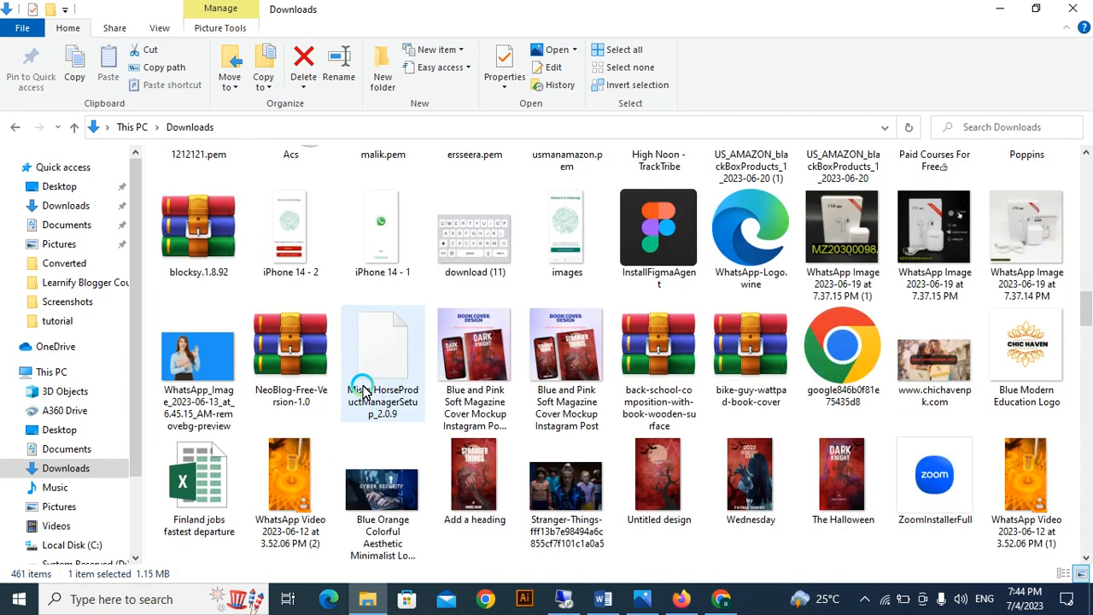
left_click_drag(198, 354, 570, 306)
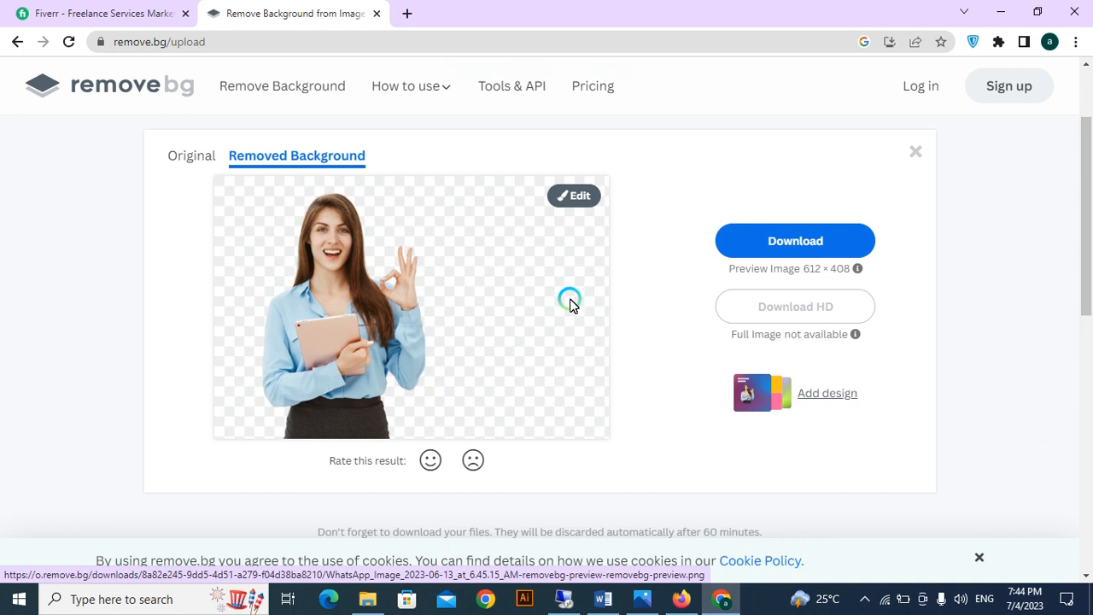
Edit the cut-out image and give it a solid bright blue background colour after comparing other shades
left_click(575, 198)
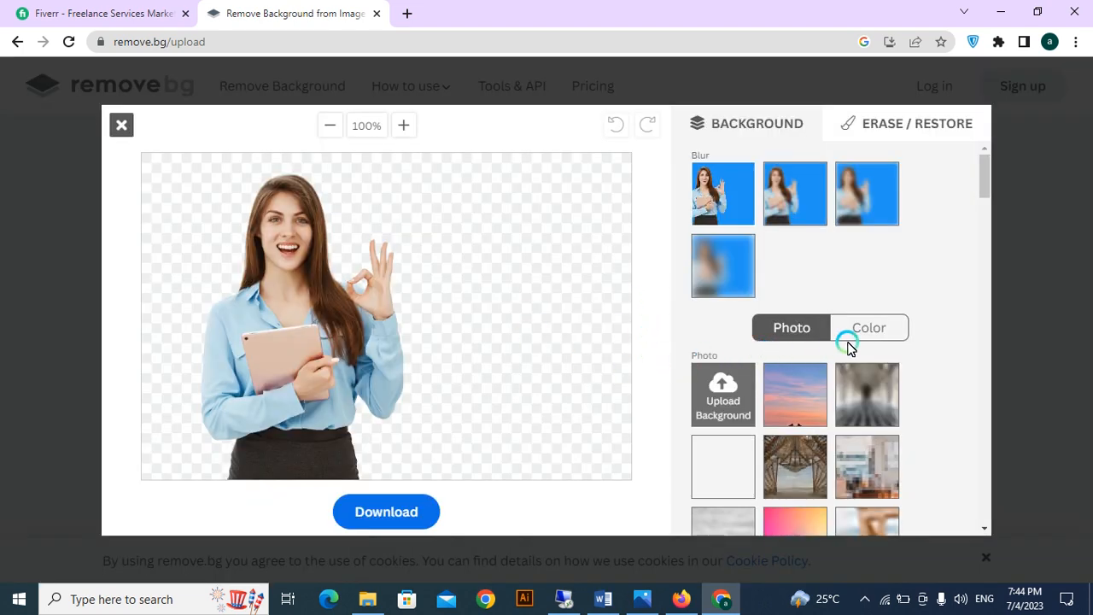
left_click(869, 333)
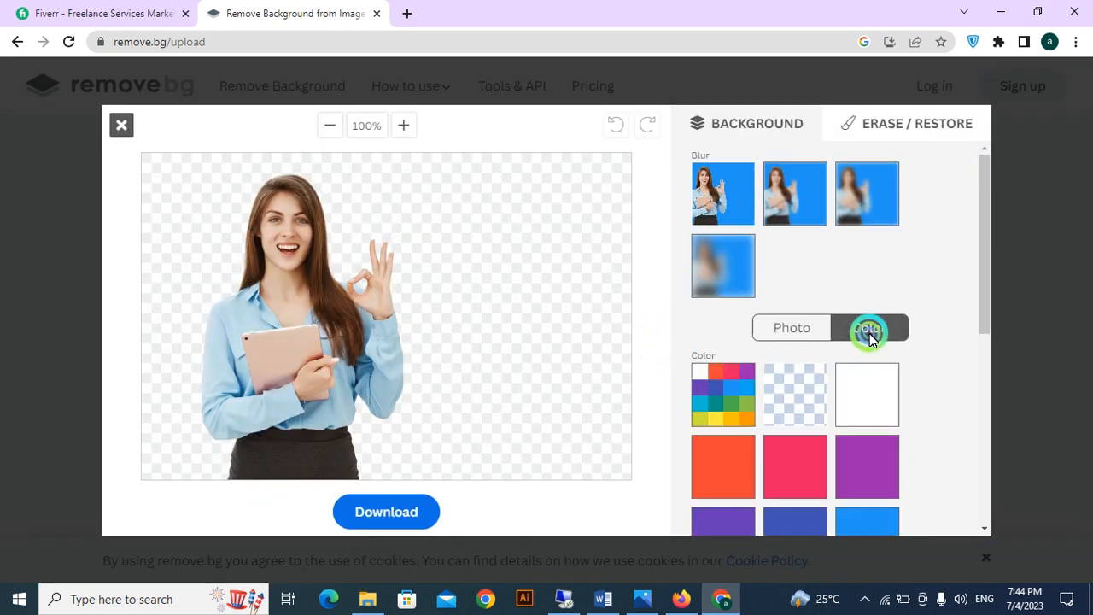
scroll(785, 420, "down", 3)
left_click(738, 385)
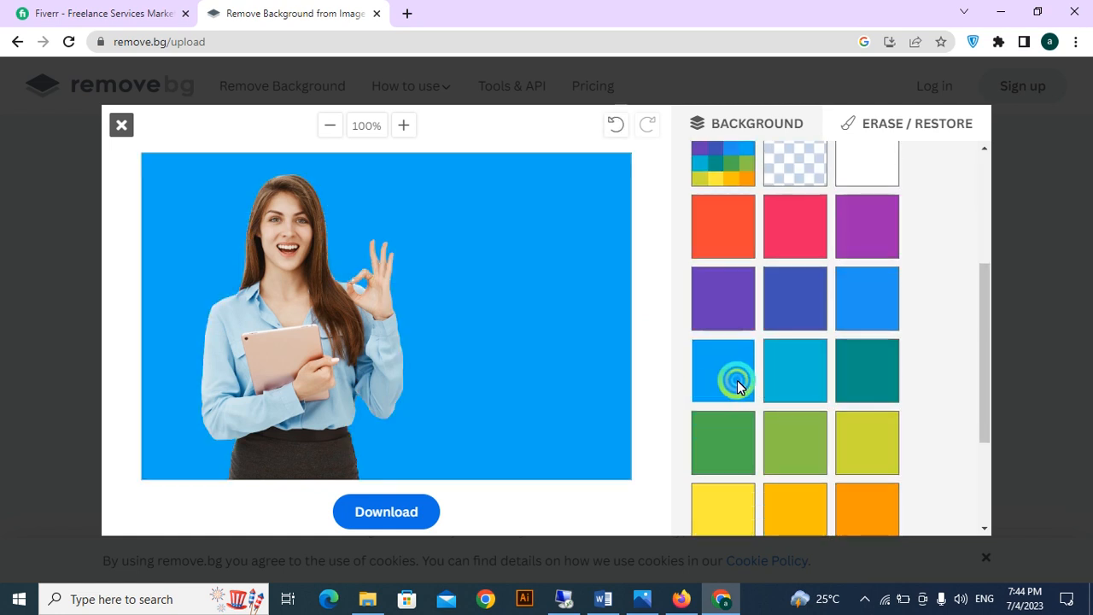
left_click(838, 351)
left_click(875, 327)
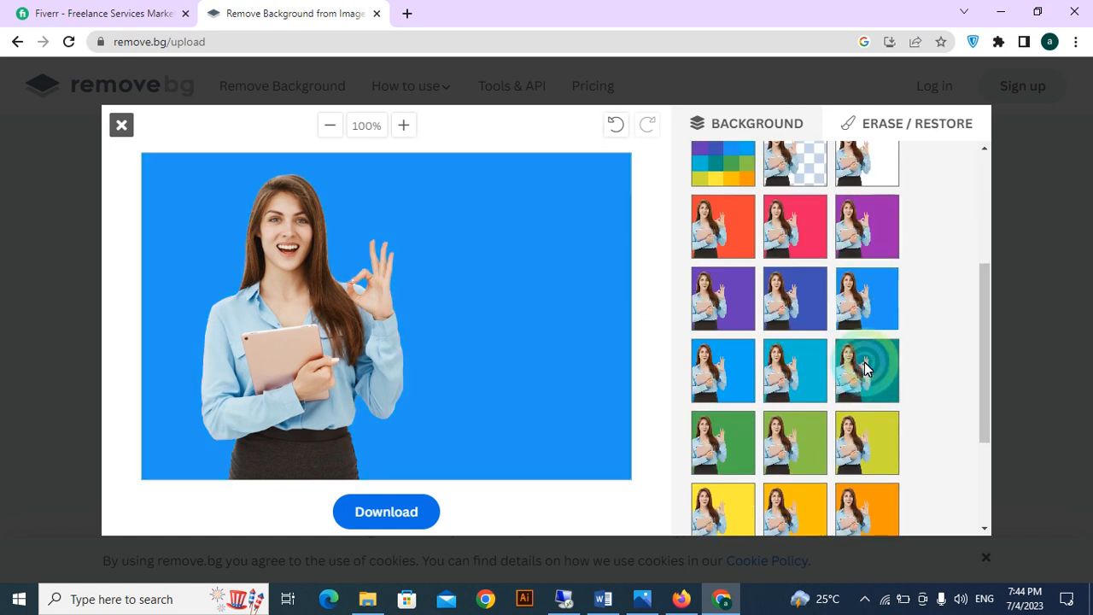
left_click(802, 359)
left_click(740, 388)
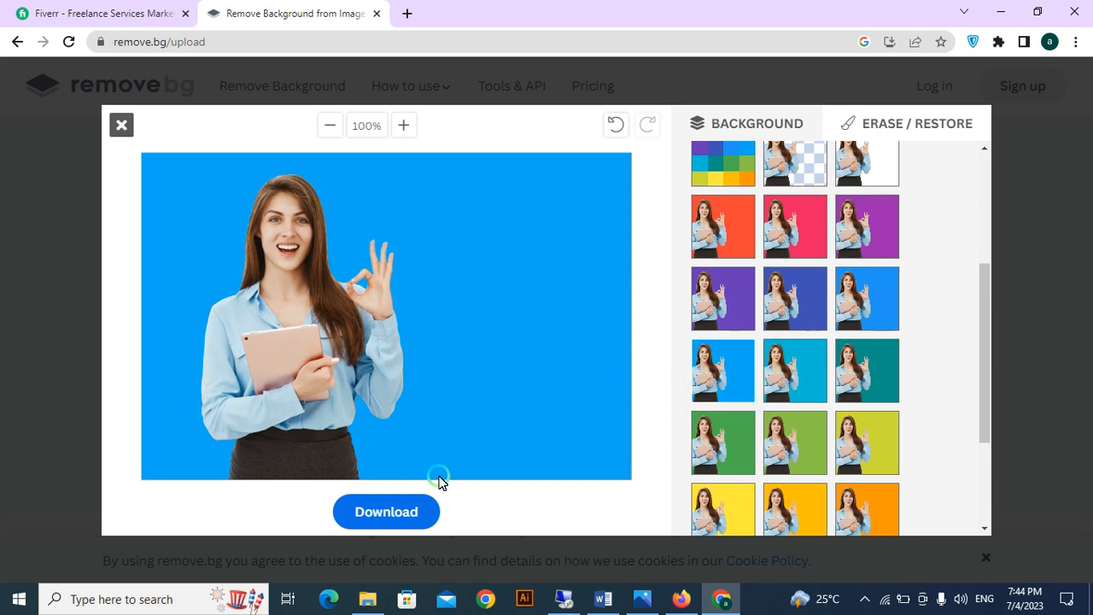
Download the blue-background image and open the downloaded file
left_click(392, 510)
left_click(565, 341)
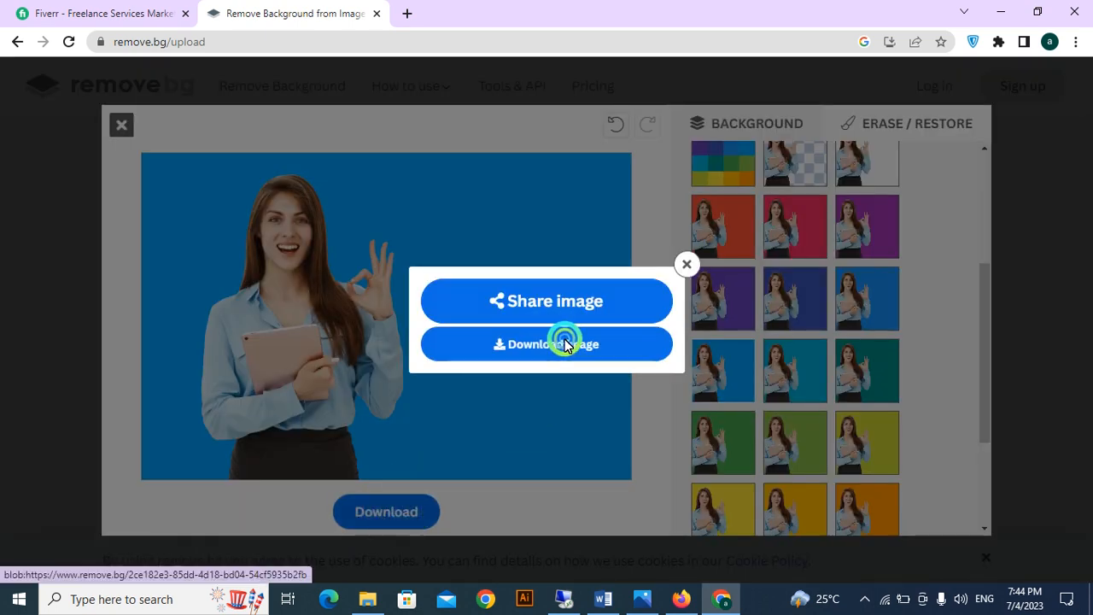
left_click(88, 559)
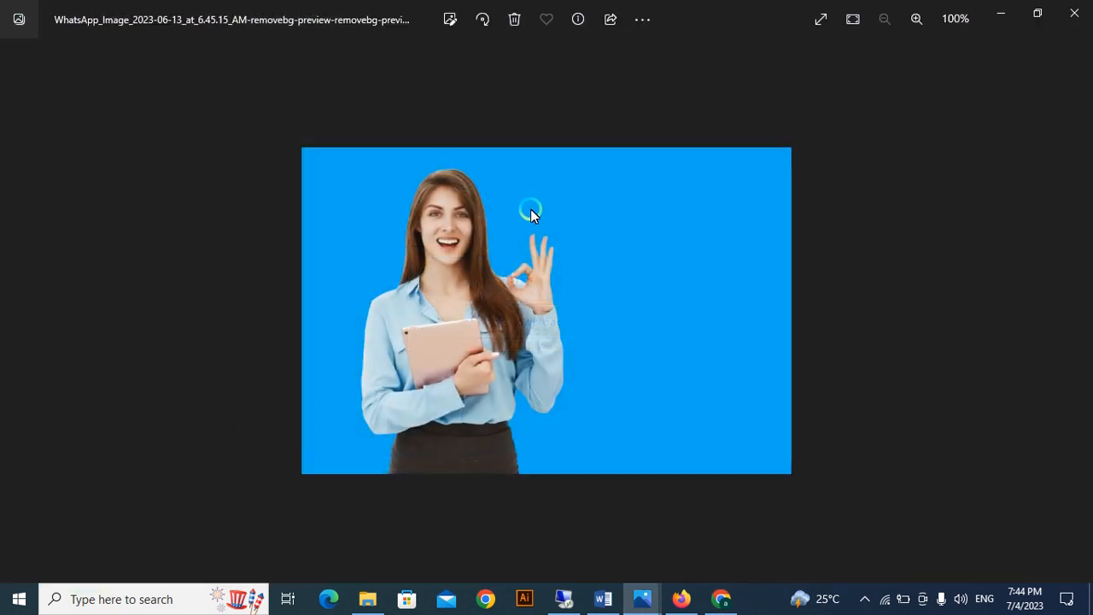
Crop the image to the woman's head, upper body and raised hand, and save a PNG copy to the Desktop
left_click(451, 20)
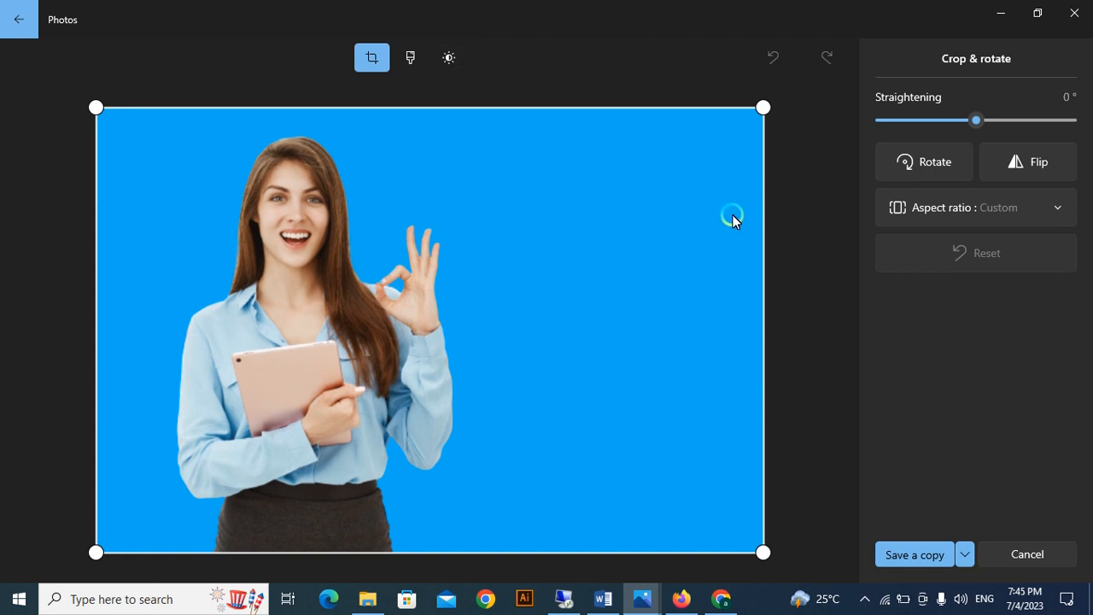
left_click_drag(764, 107, 481, 92)
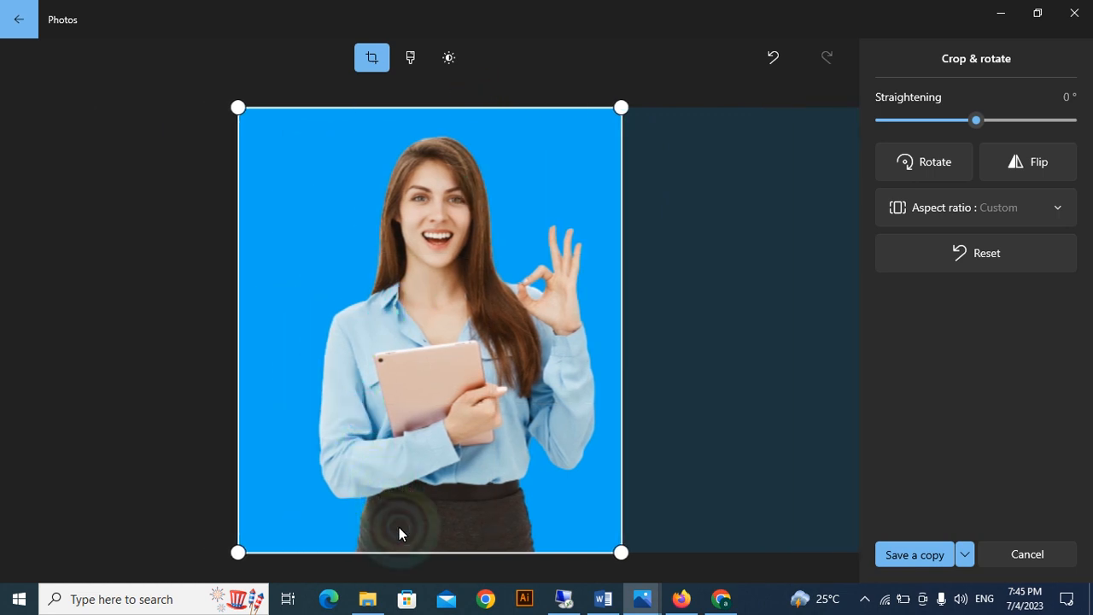
left_click_drag(385, 552, 389, 366)
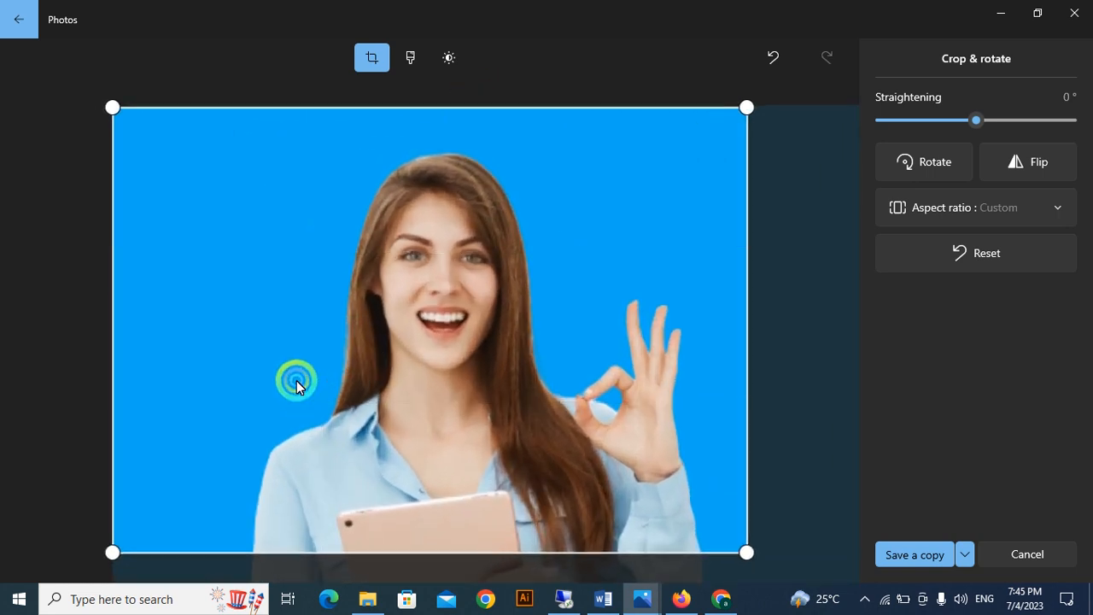
left_click_drag(449, 441, 367, 401)
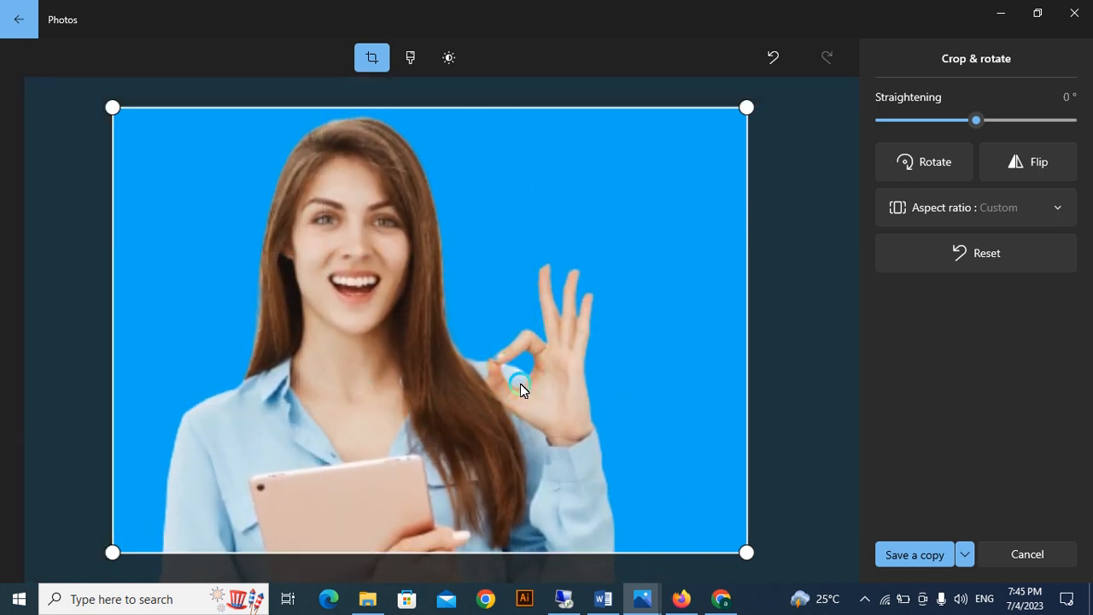
left_click(931, 556)
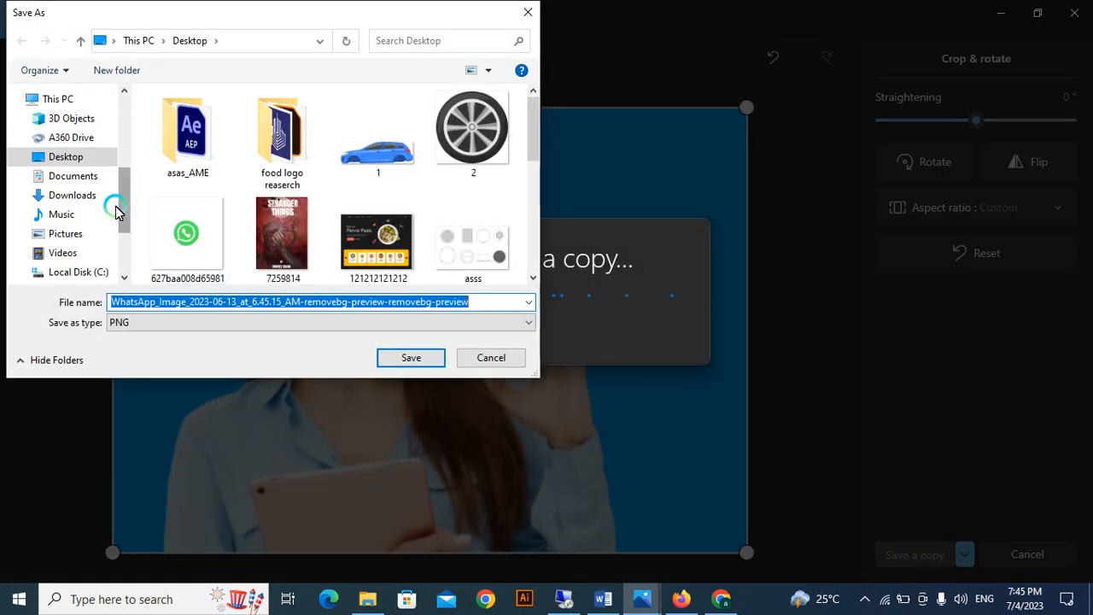
left_click(405, 356)
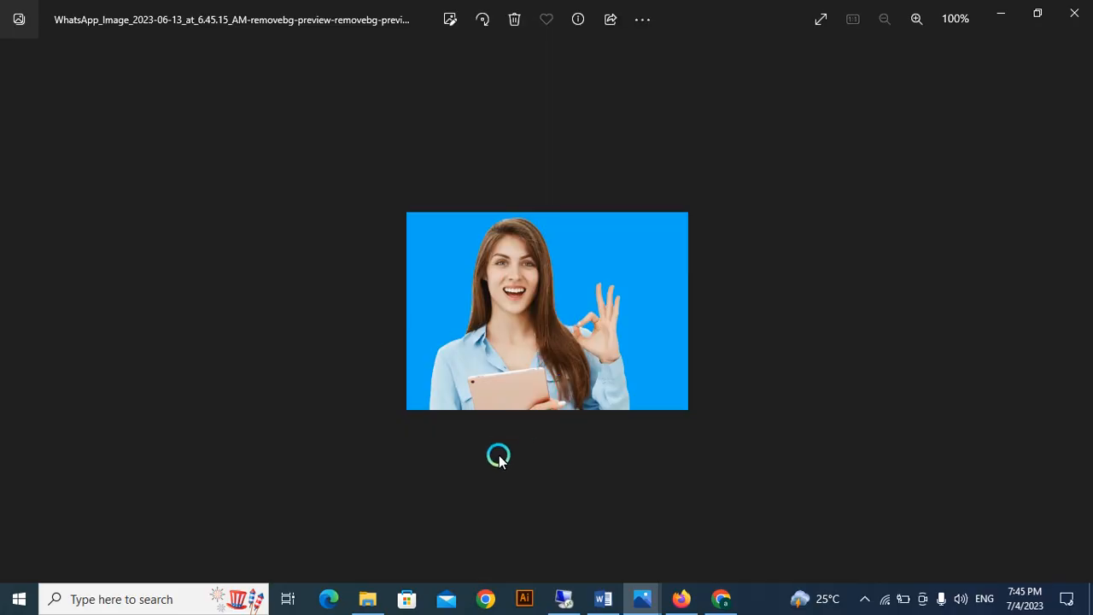
Return to the Fiverr profile in Firefox and upload the cropped image from the Desktop as the profile picture
left_click(721, 599)
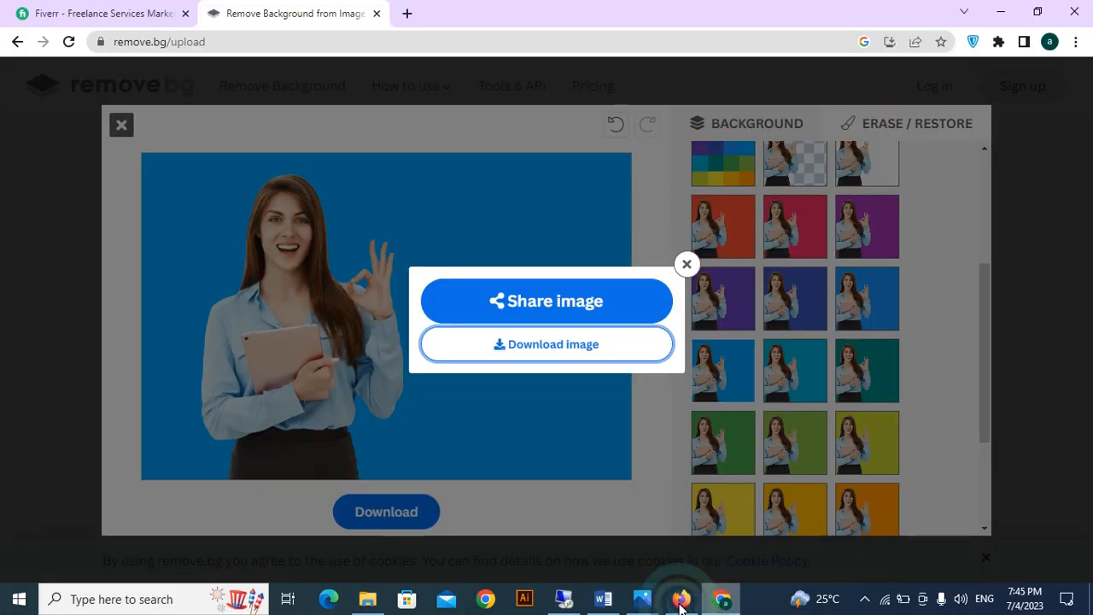
left_click(683, 599)
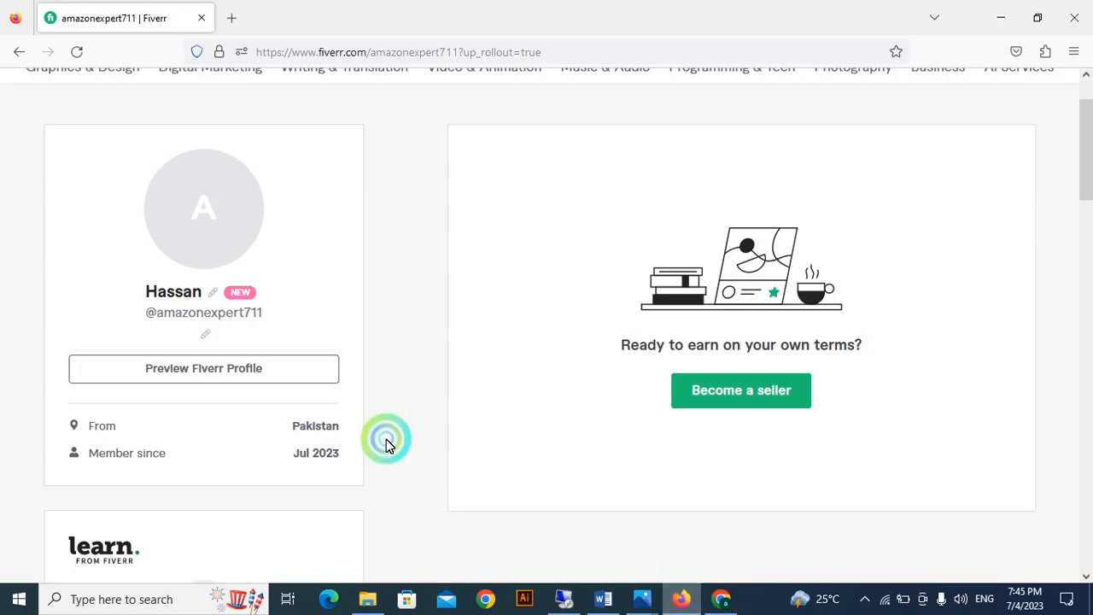
left_click(206, 241)
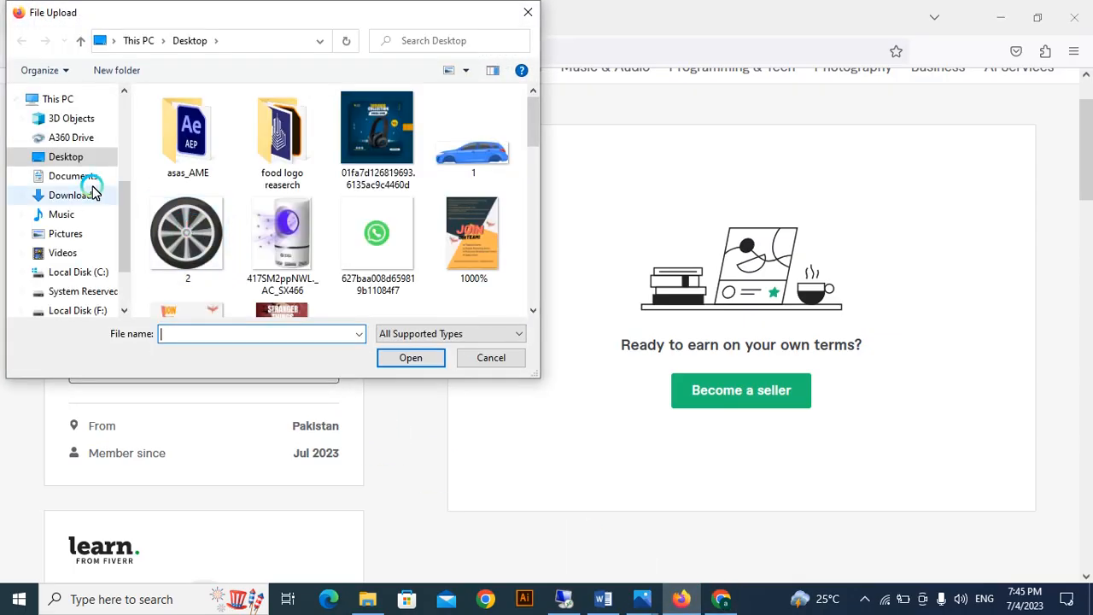
scroll(262, 249, "down", 10)
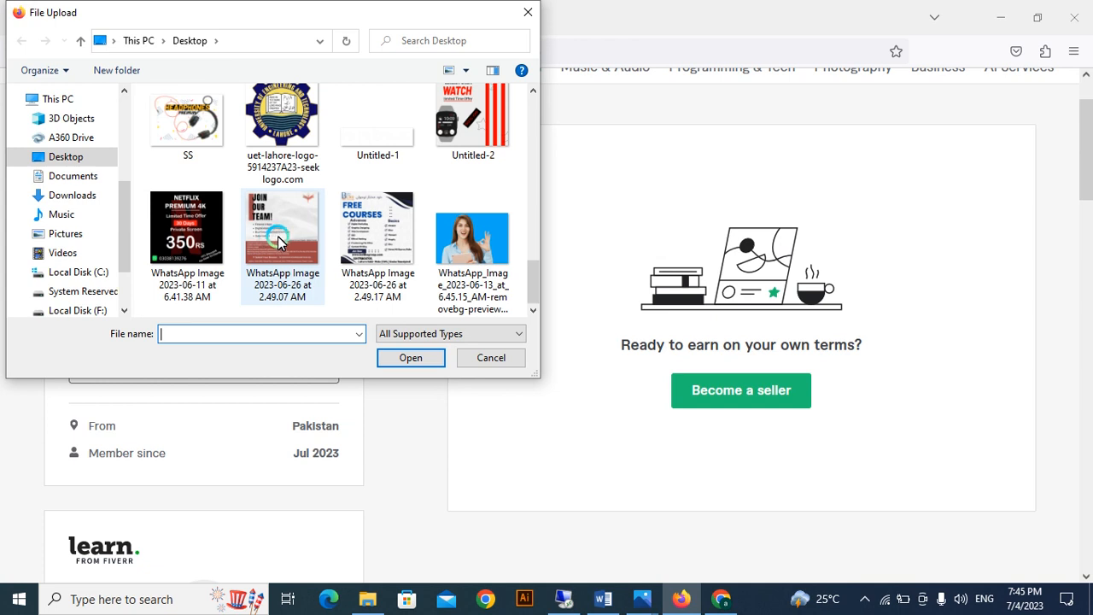
left_click(473, 247)
left_click(416, 360)
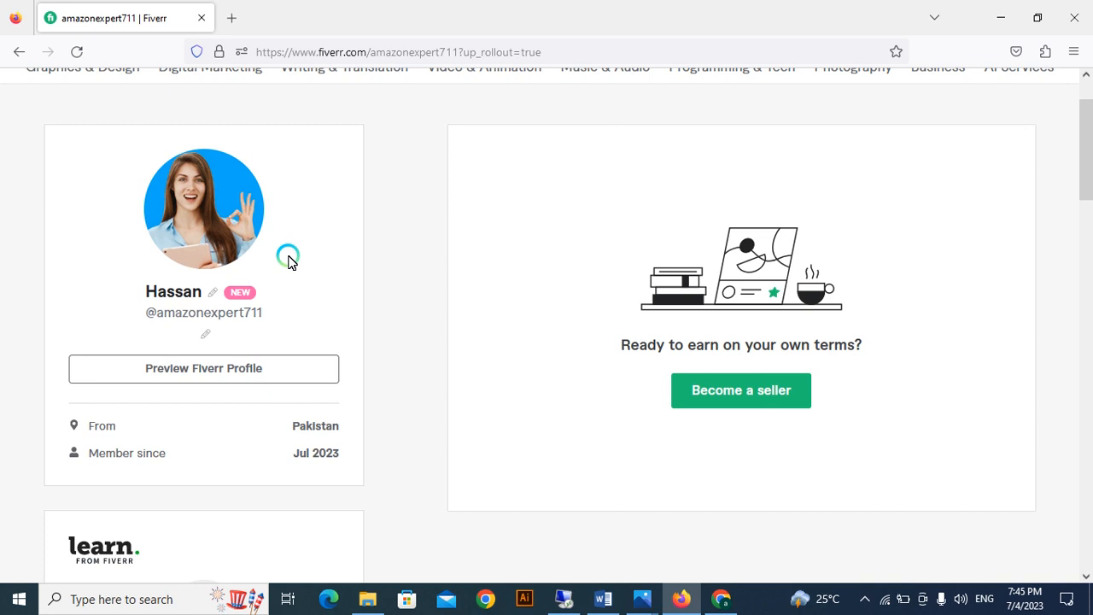
Enter "Dropshipping & Marketing Expert" as the one-line profile story and try to update it
left_click(205, 337)
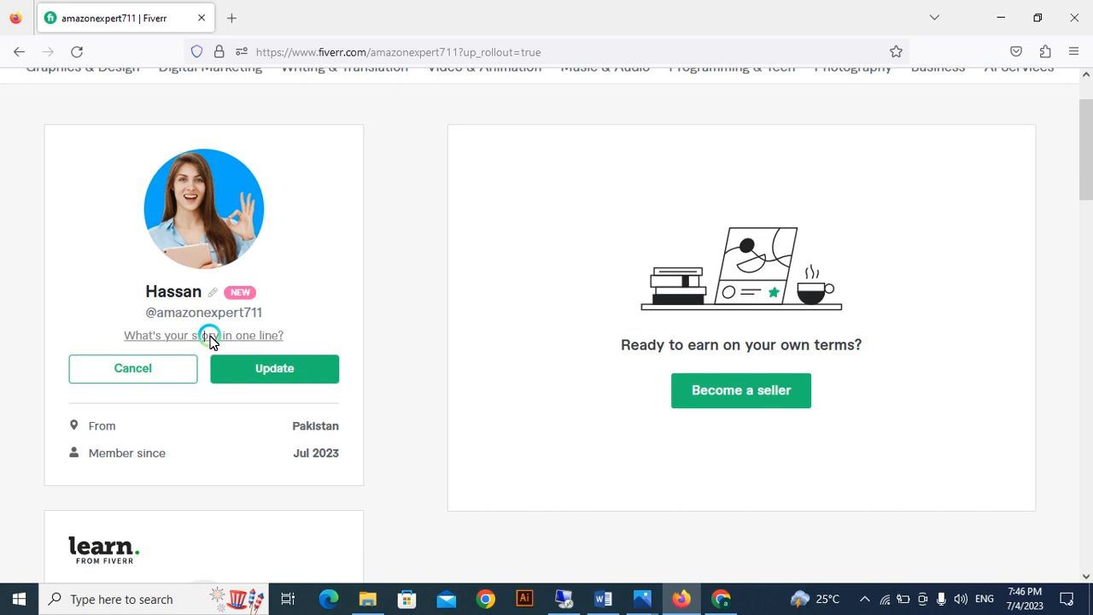
type("Dropsh")
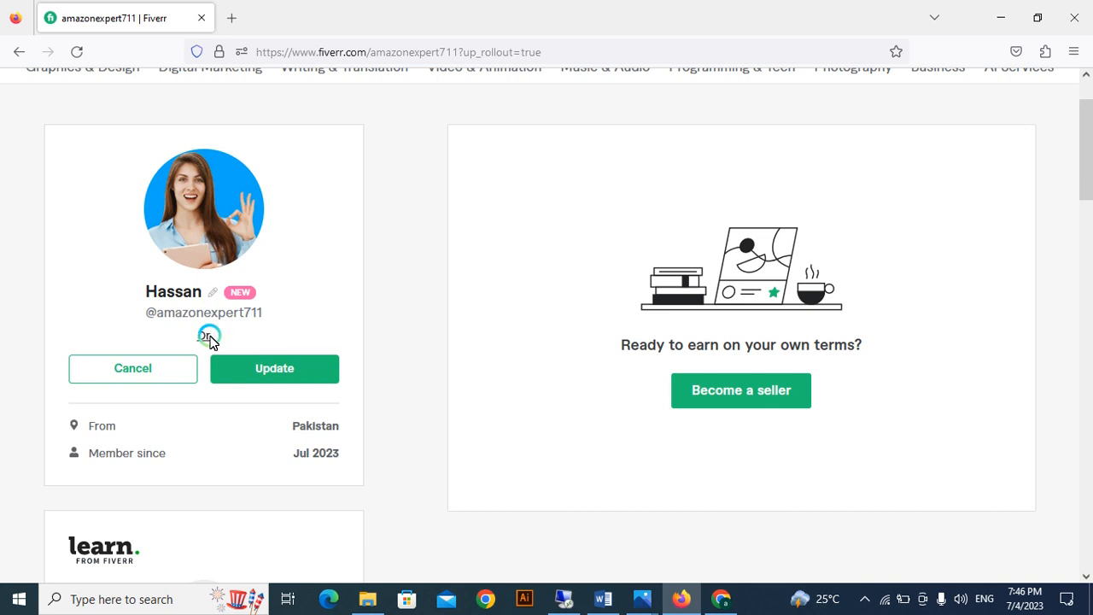
type("ipping & ")
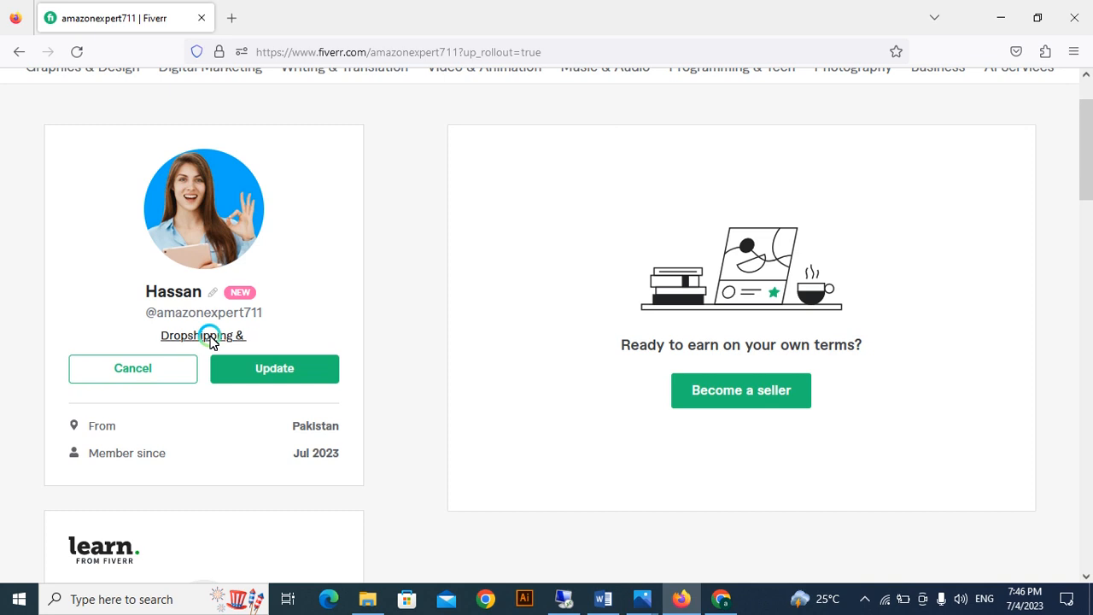
type("Marke")
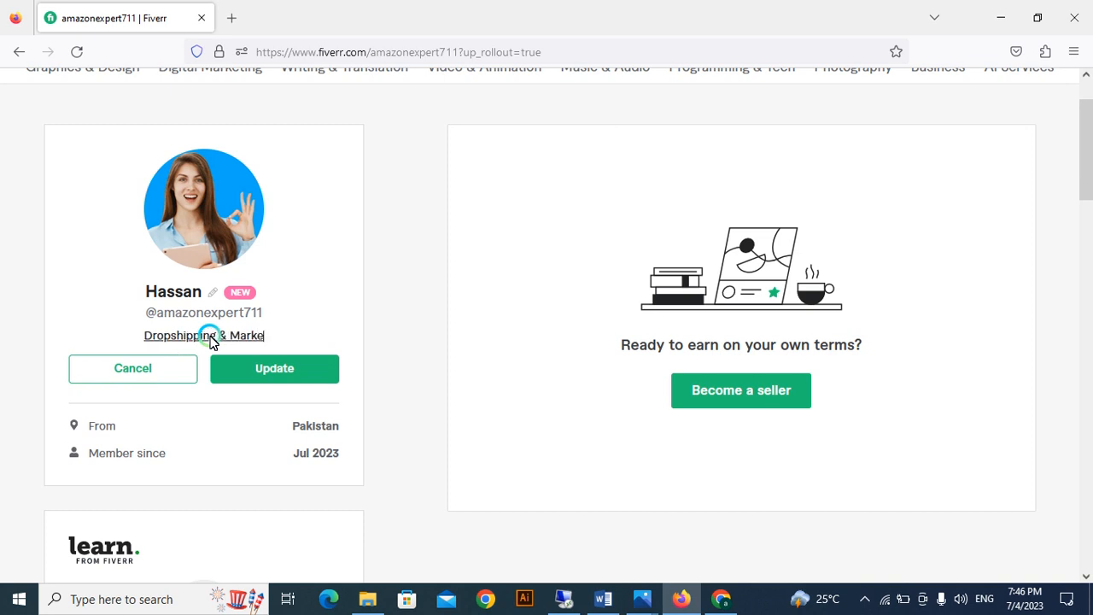
type("ting ")
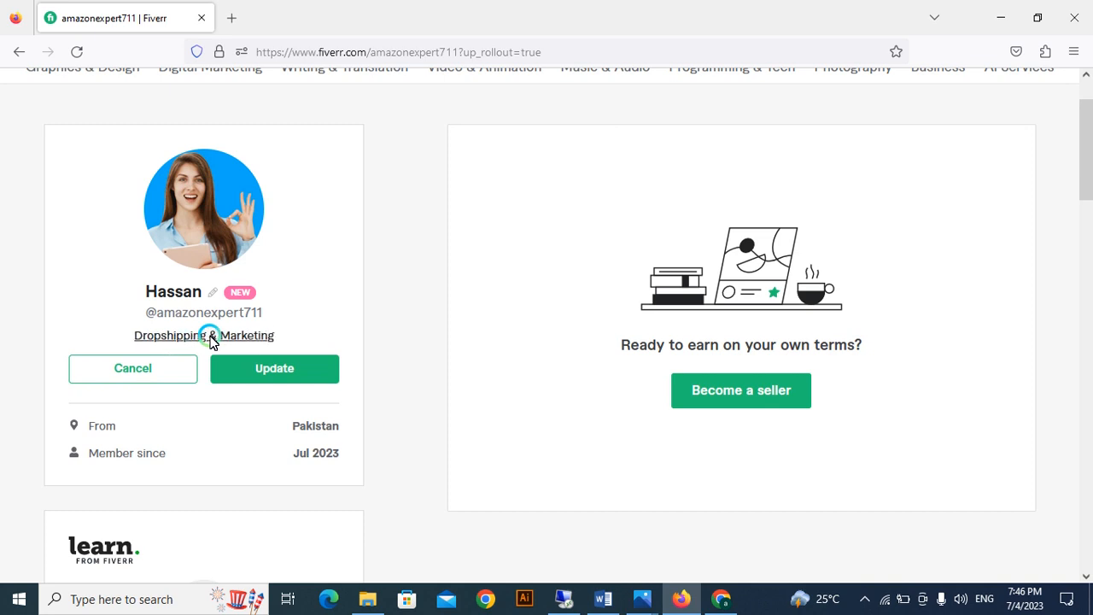
type("Expert")
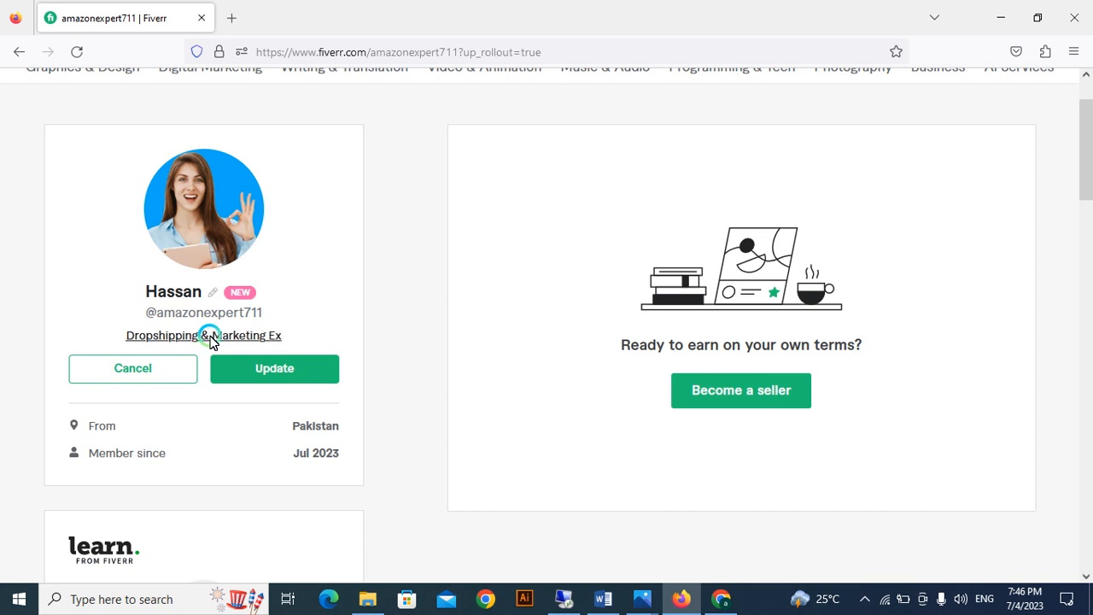
left_click(274, 376)
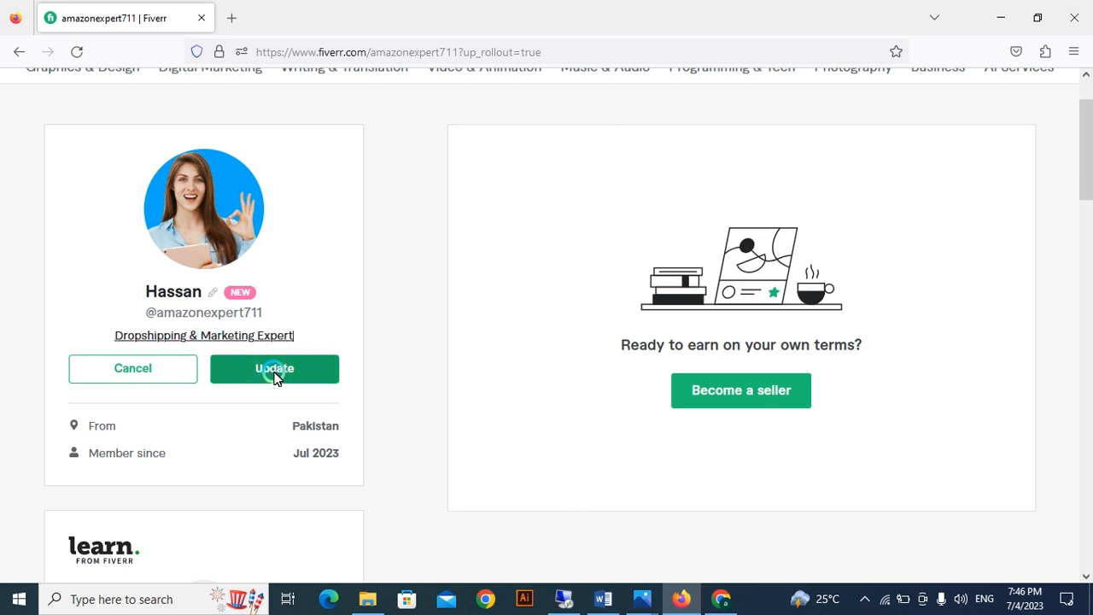
left_click(275, 372)
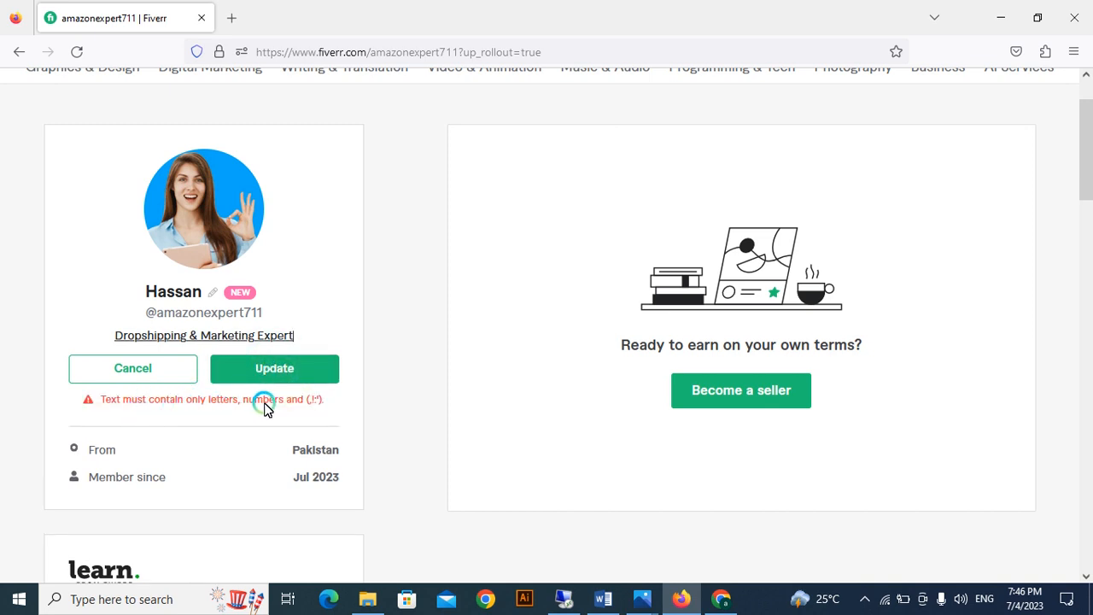
Replace the ampersand in the profile tagline so it reads "Dropshipping and Marketing Expert", and save it
left_click(200, 347)
key("BackSpace")
key("BackSpace")
type("|")
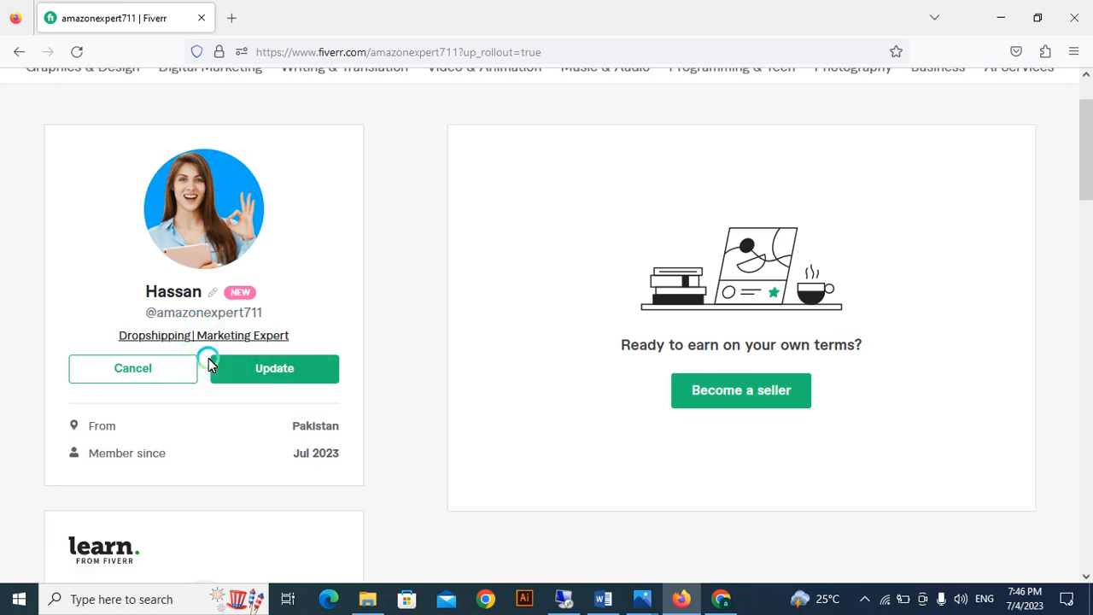
type(" and")
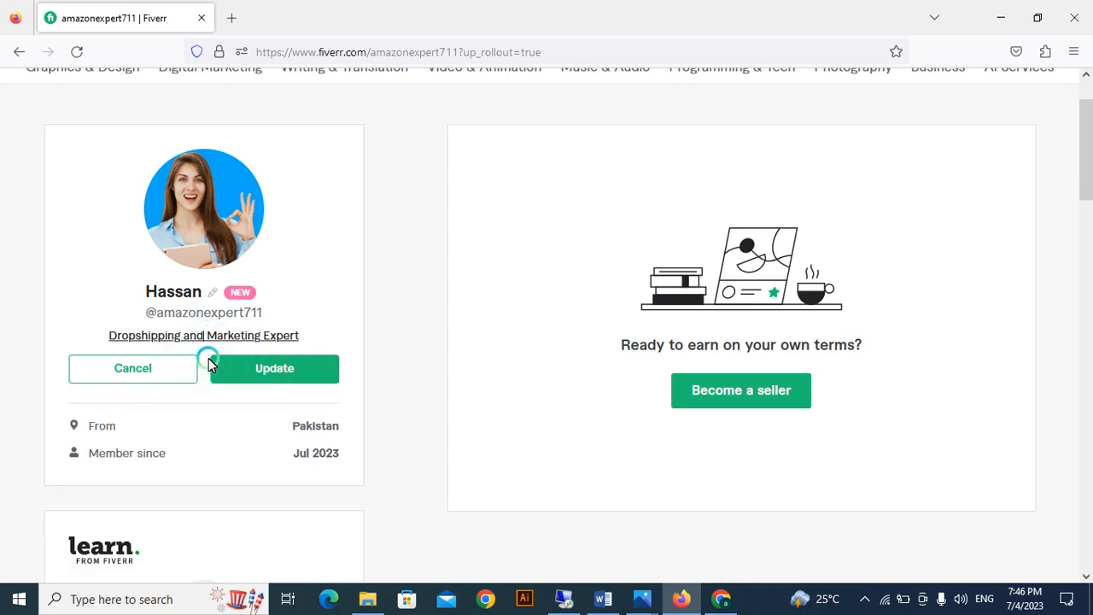
left_click(268, 368)
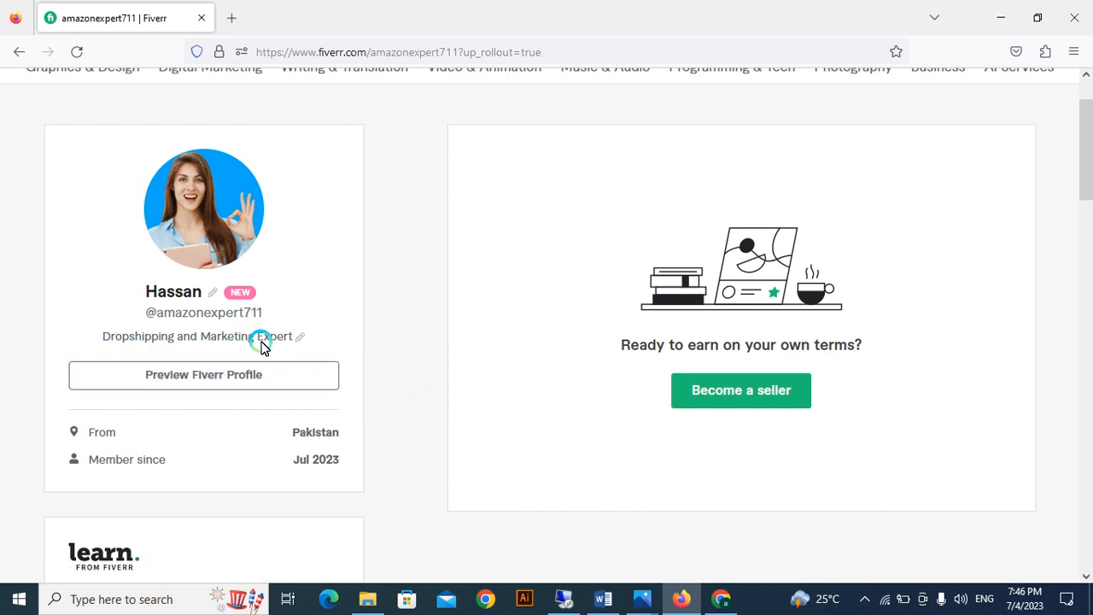
Open the profile description for editing and begin it with "Hi my name is", the seller's first name and "and"
scroll(176, 362, "down", 6)
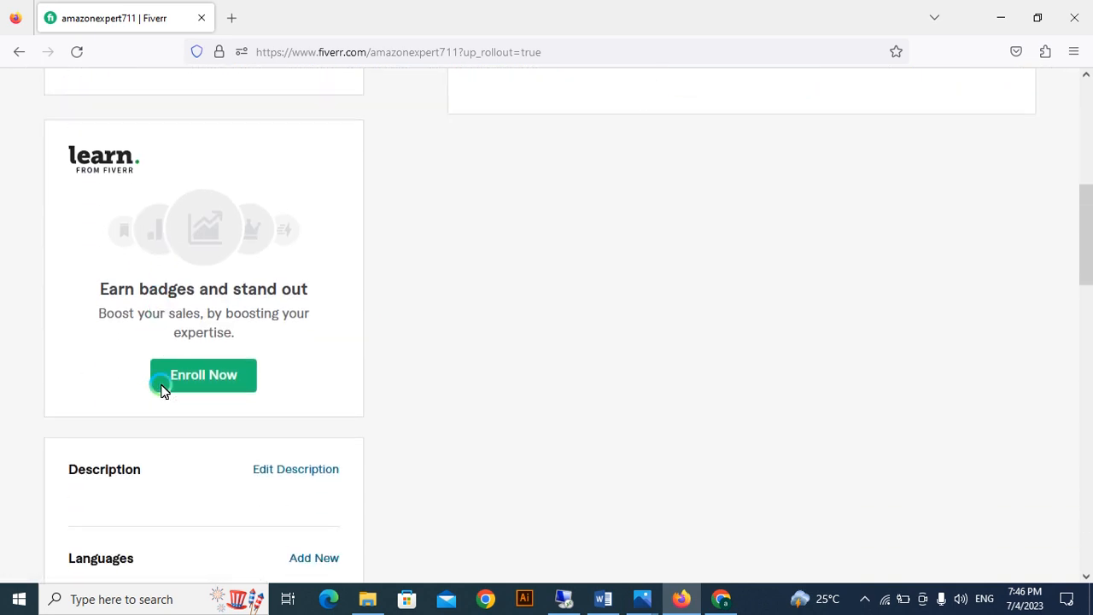
scroll(161, 387, "down", 1)
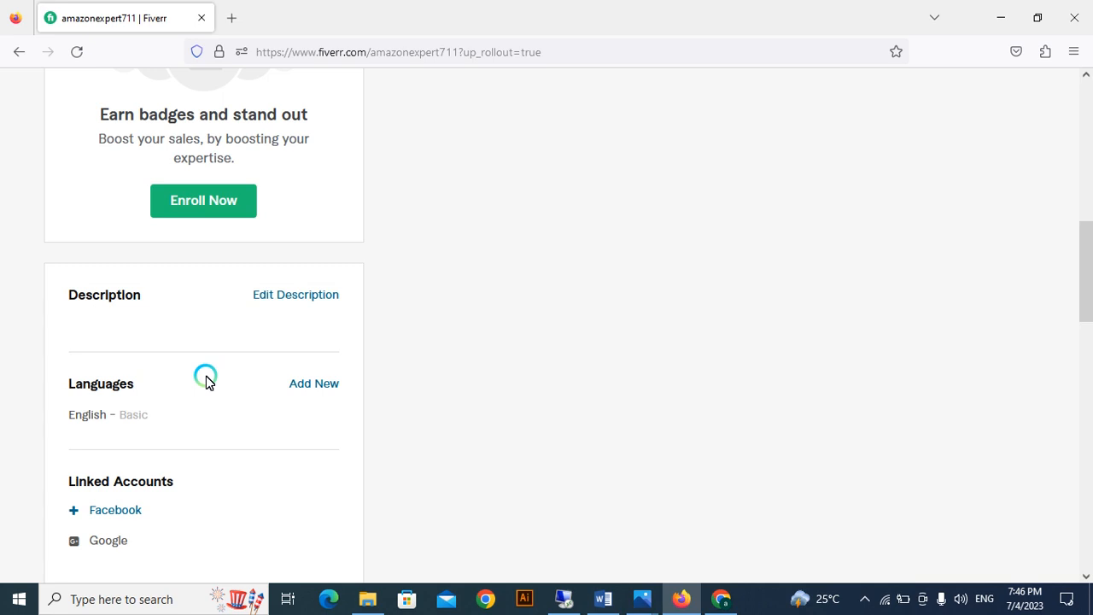
left_click(309, 295)
left_click(193, 344)
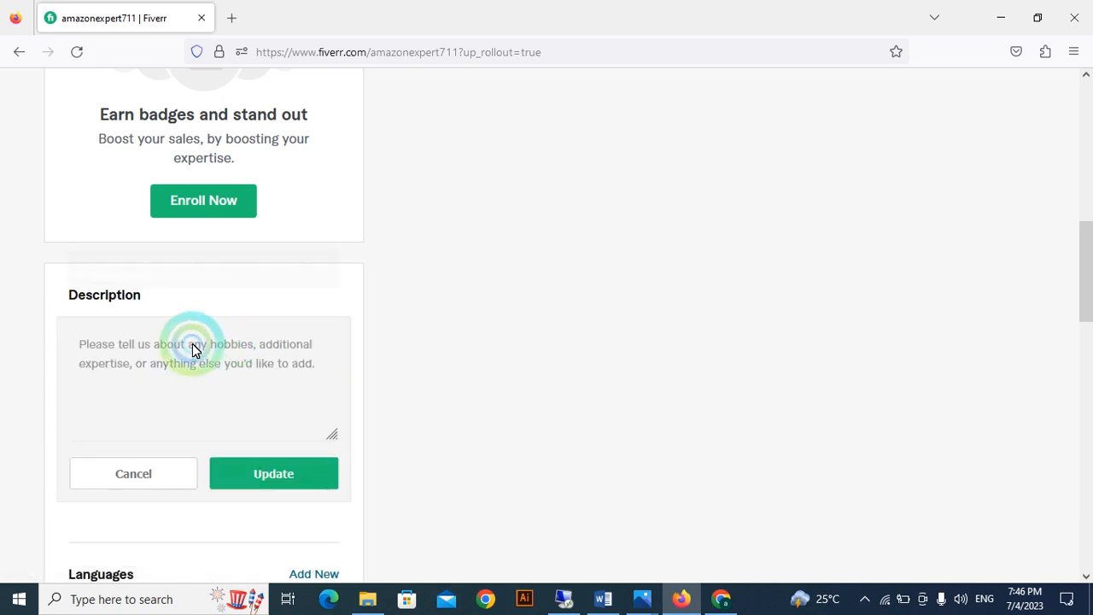
type("Hi")
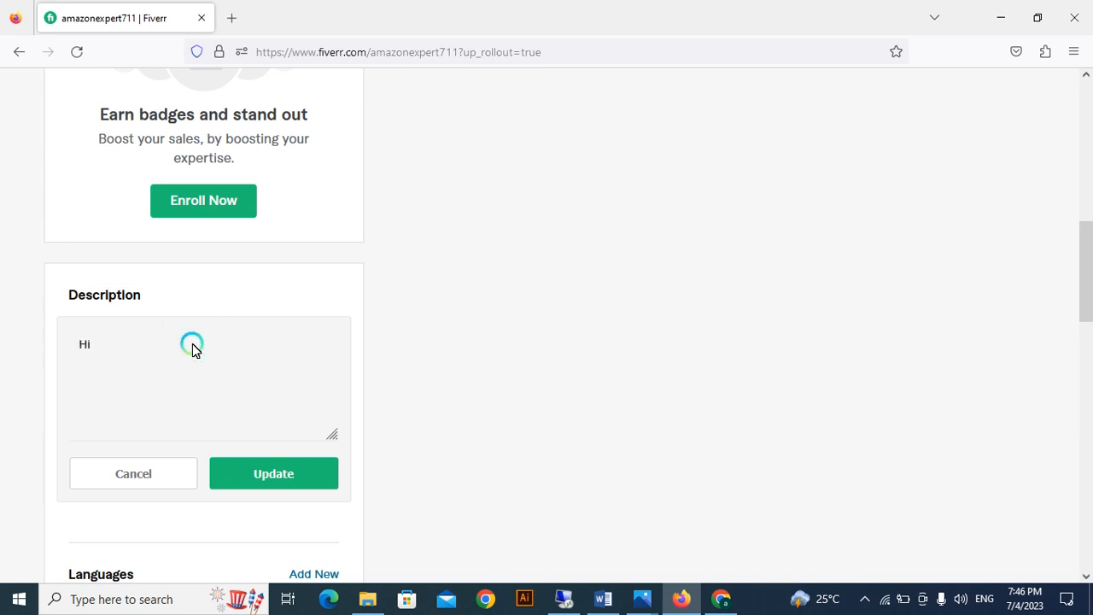
type(" my name")
type(" is")
key("BackSpace")
type("is Hassan and ")
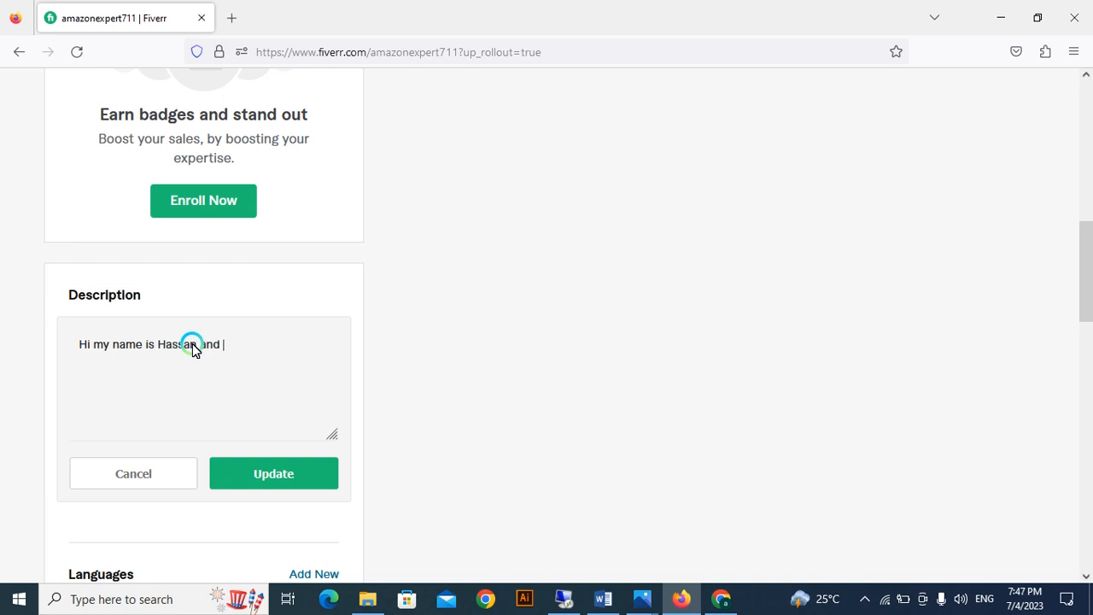
type("I'm Expert at Digital m")
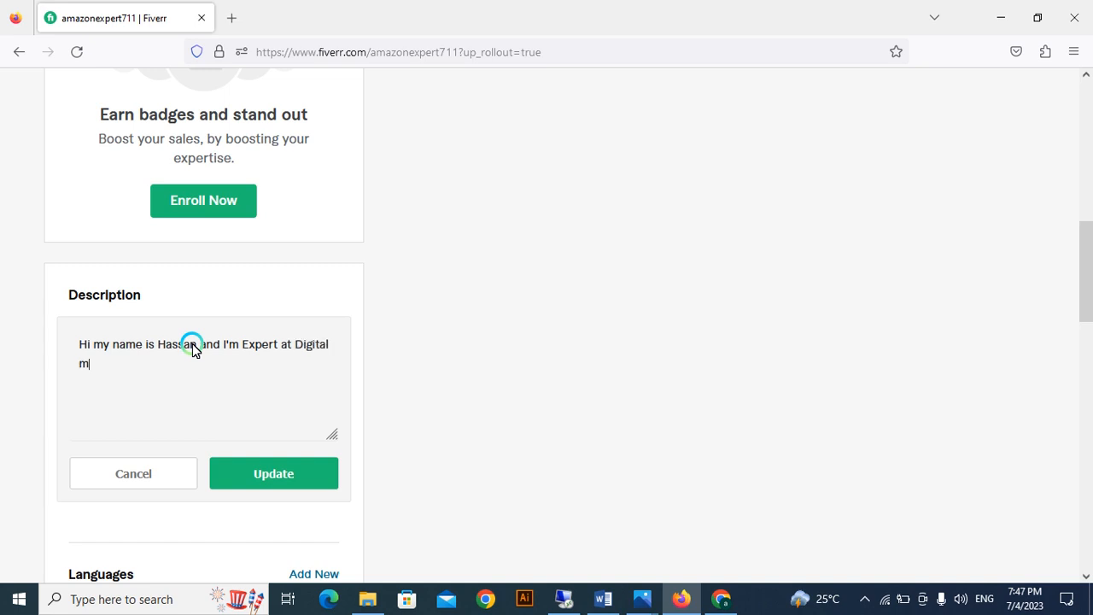
Complete the description's first sentence with "I'm Expert at Digital marketing with Dropshipping."
type("arketin")
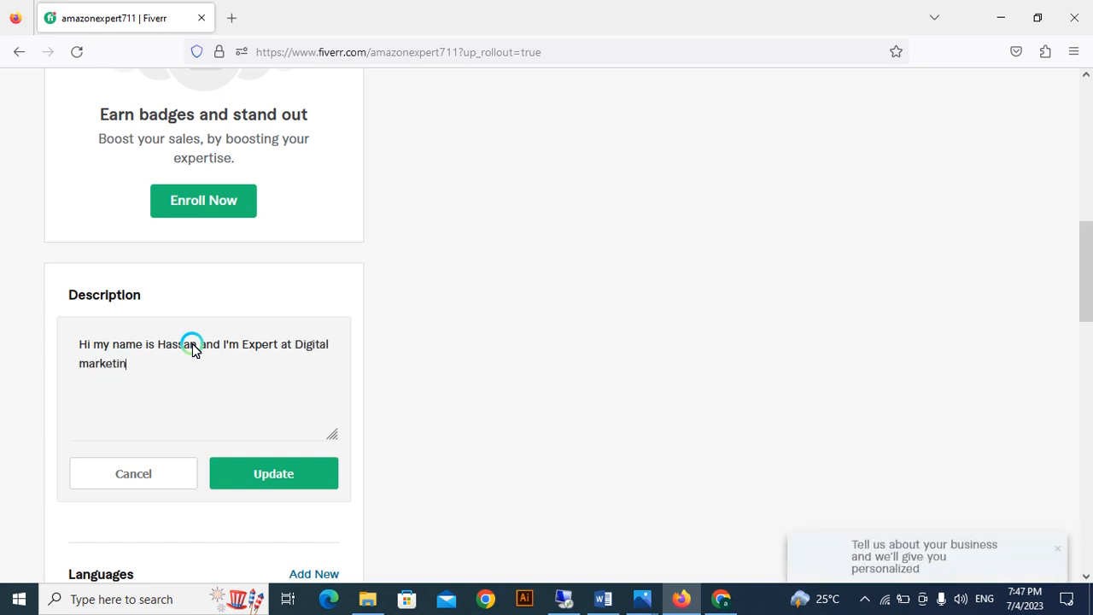
type("g with")
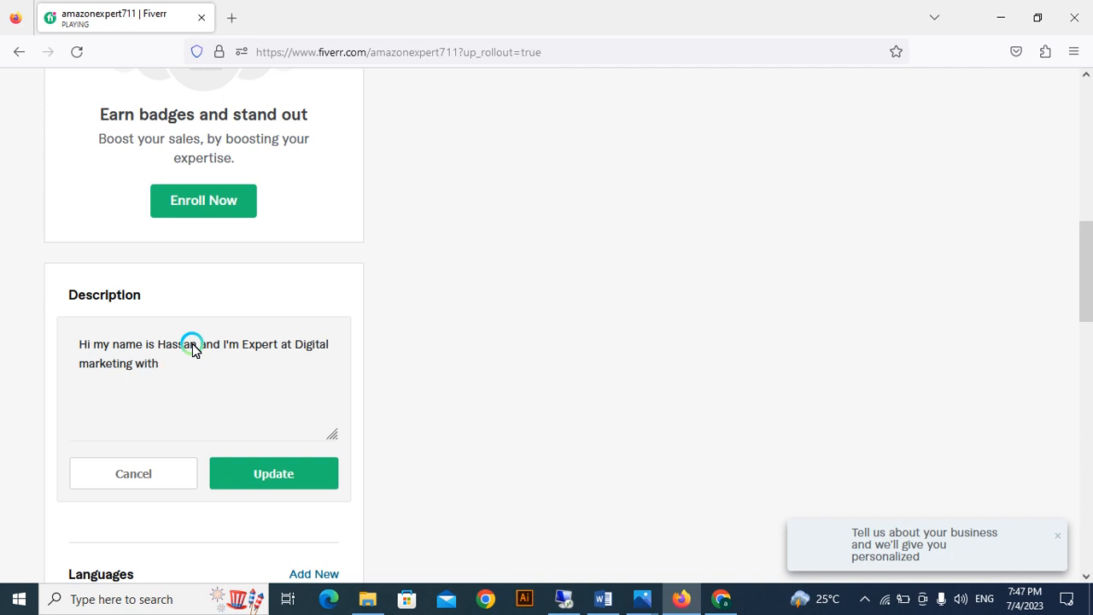
type(" Dropsh")
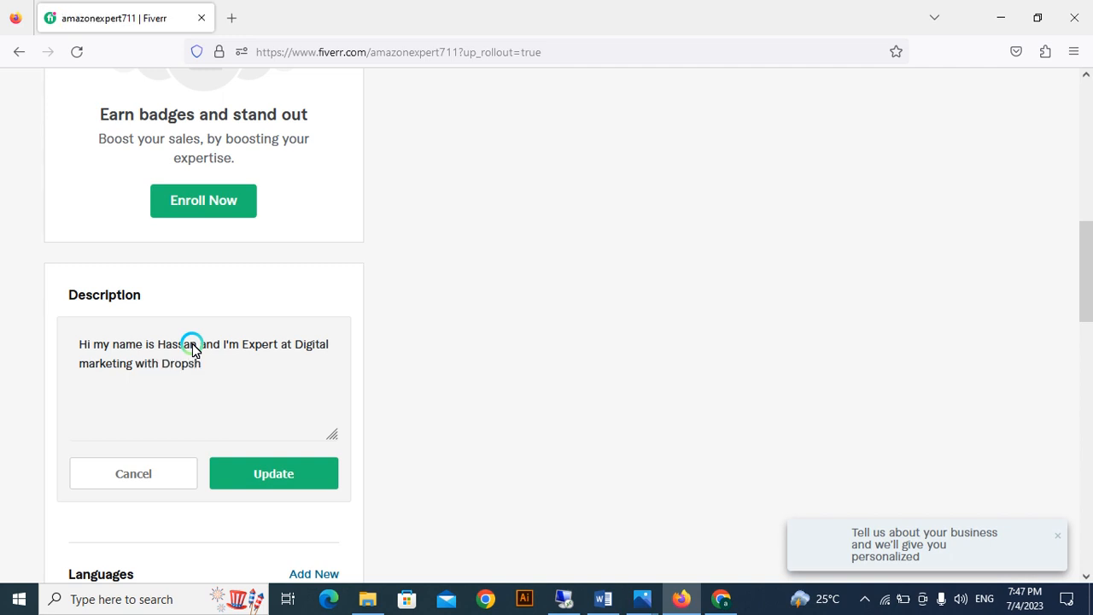
type("ipping")
key("BackSpace")
type(".")
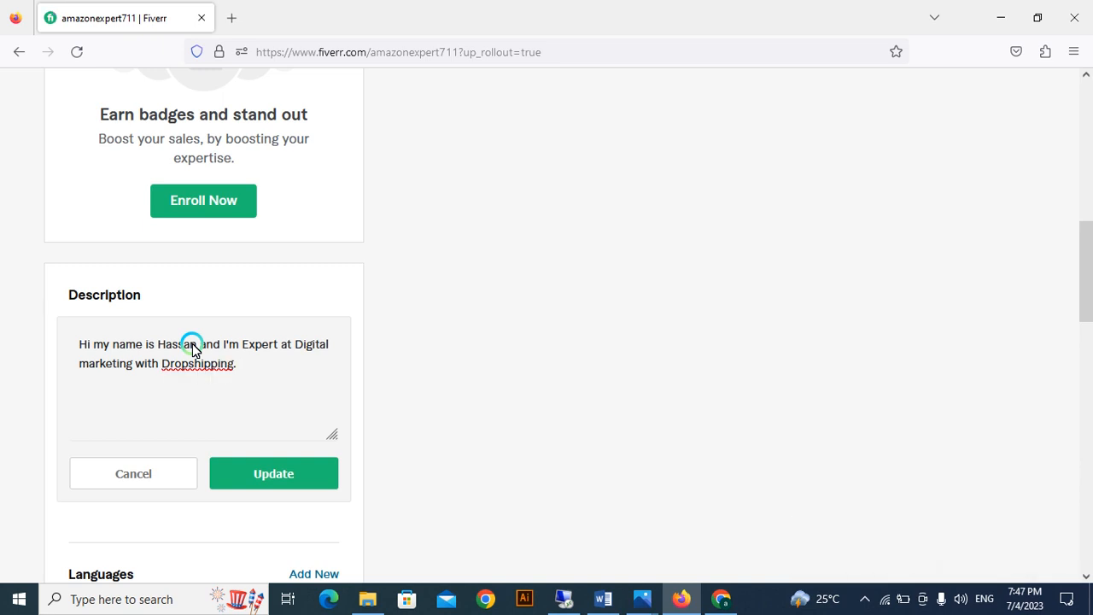
type(" I can create store")
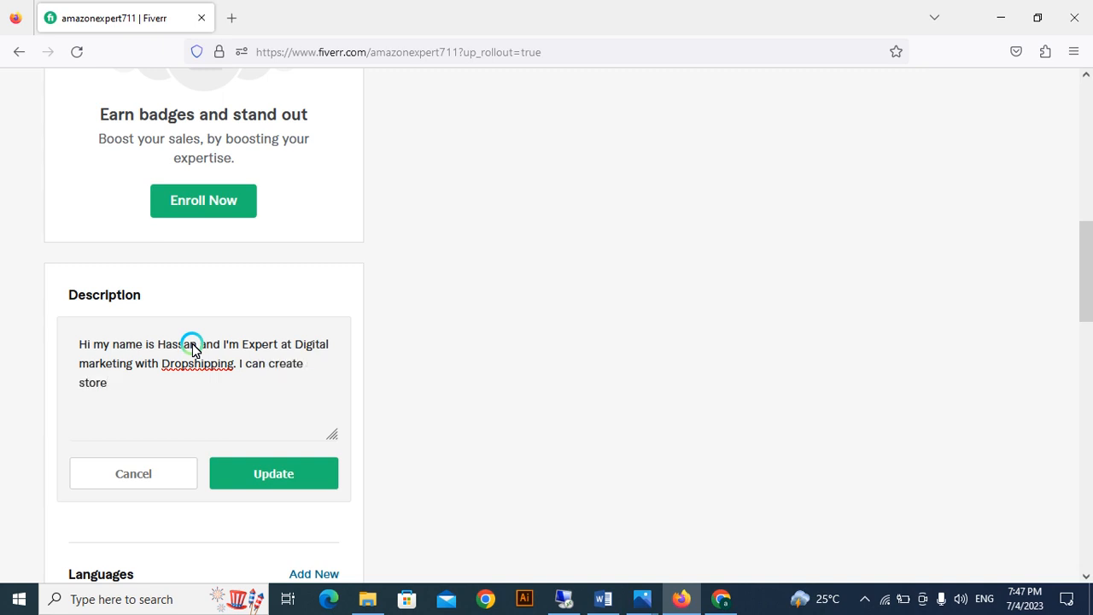
type(" as")
type("t")
Start a second description sentence reading "I can create store for internatiomal purpose"
key("BackSpace")
type("for interha")
key("BackSpace")
key("BackSpace")
type("natiomal pi")
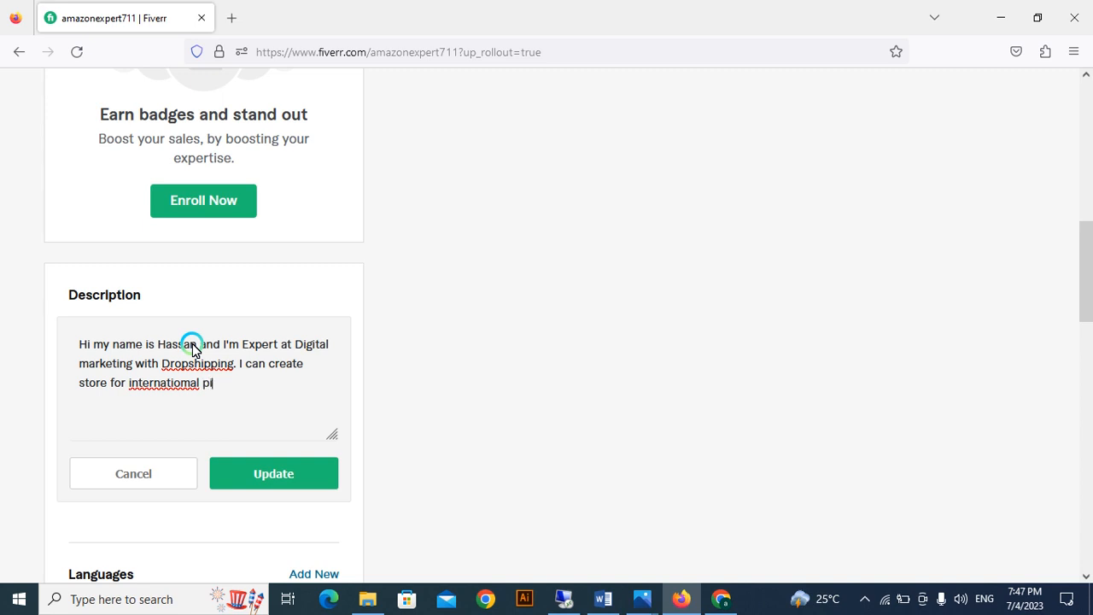
type("rpose so that we can ")
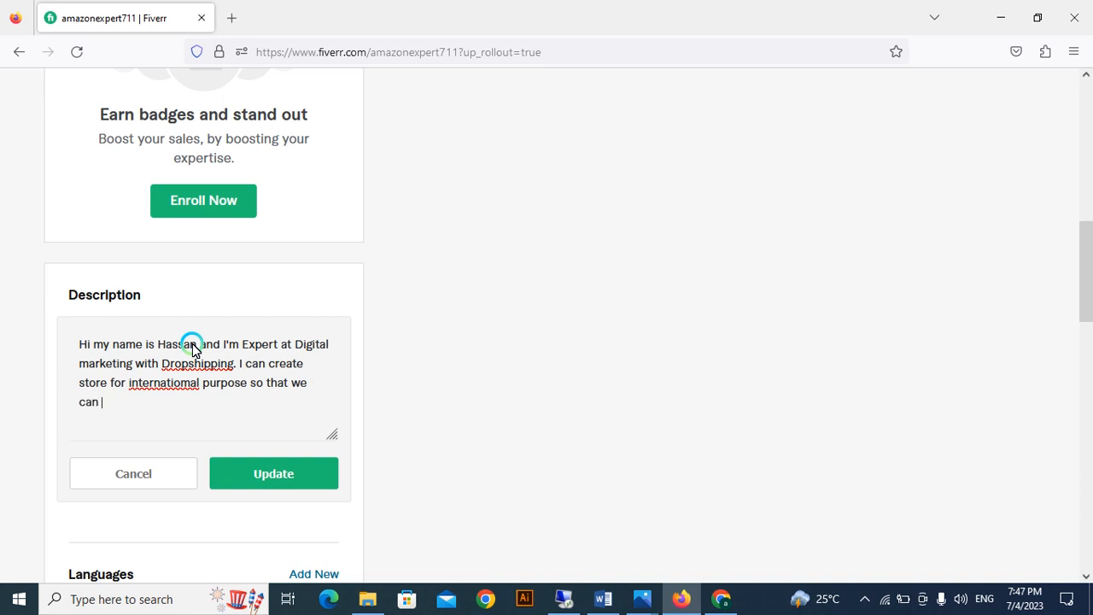
type("generate")
type(" a")
type("ma")
type("xiumum sale")
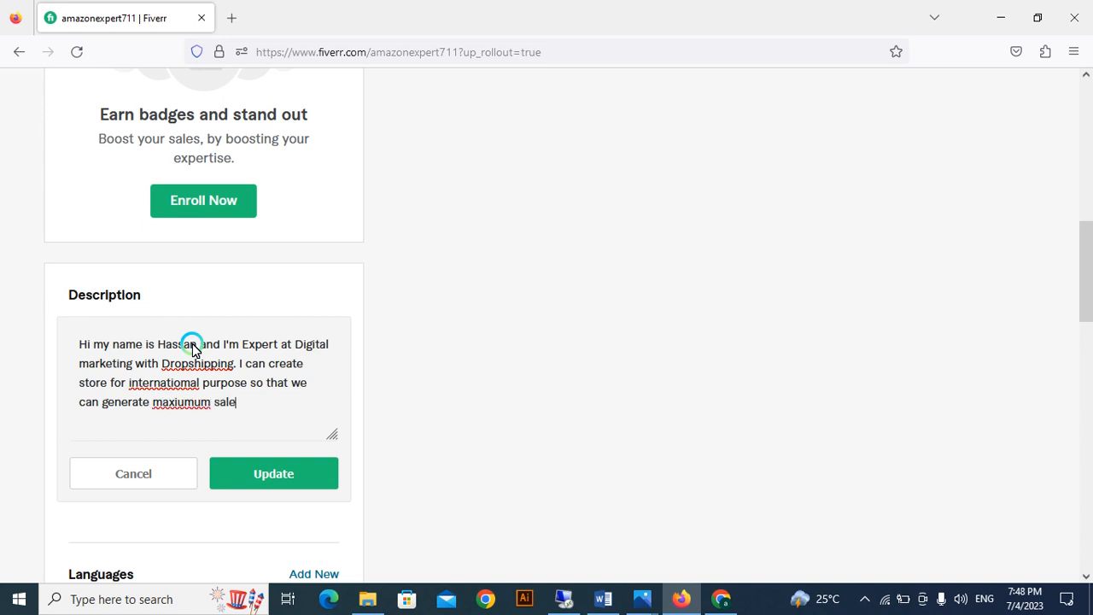
type("s")
Copy the whole description, switch to Chrome and open the QuillBot paraphrasing tool in a new tab
key("ctrl+a")
key("ctrl+c")
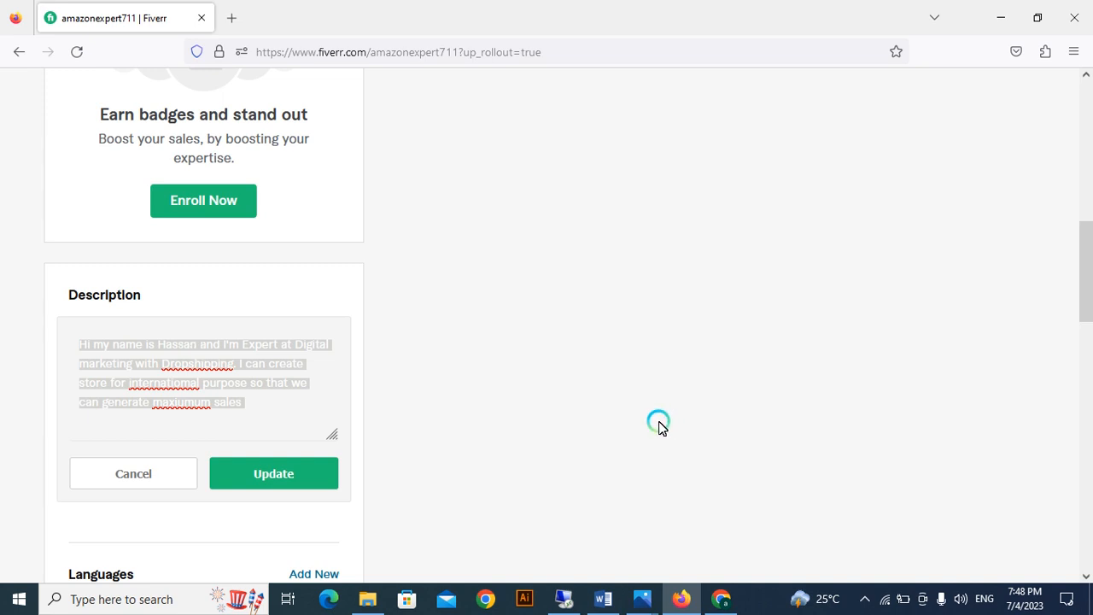
left_click(720, 597)
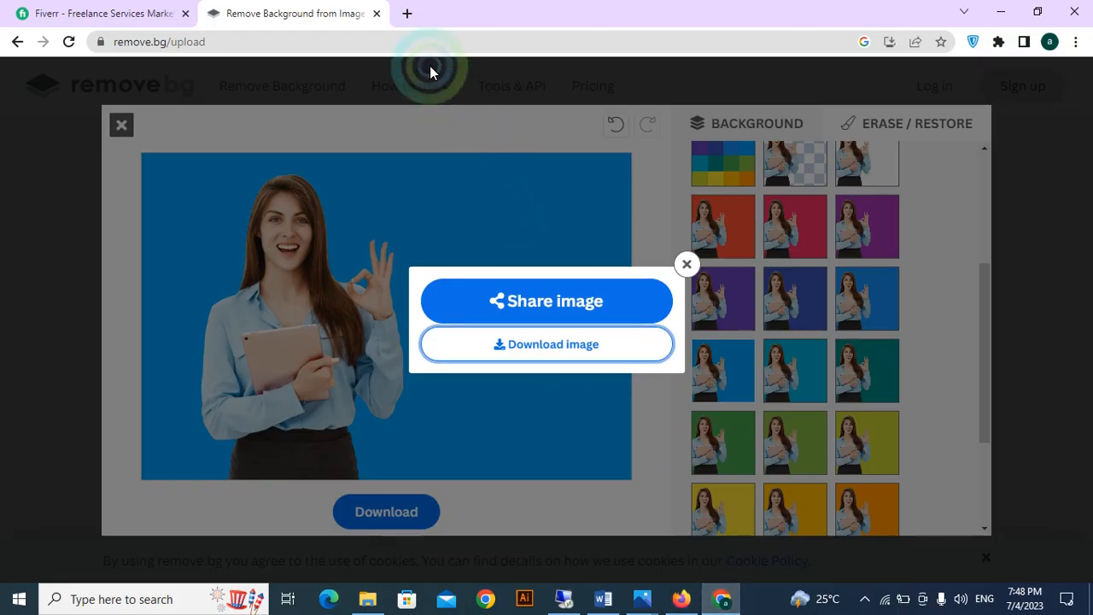
left_click(407, 13)
type("quil")
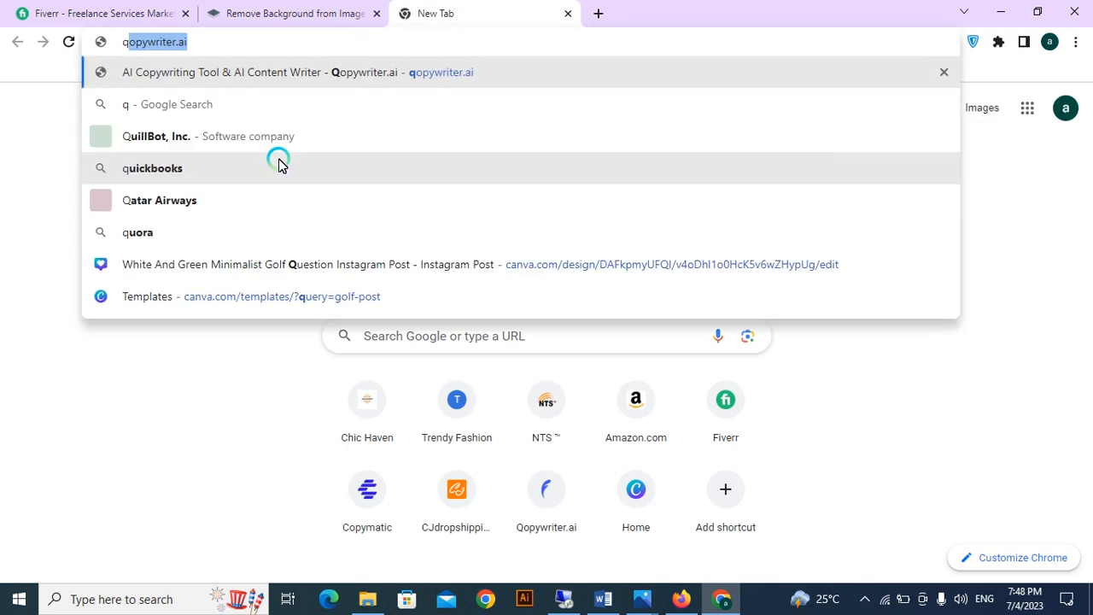
left_click(255, 147)
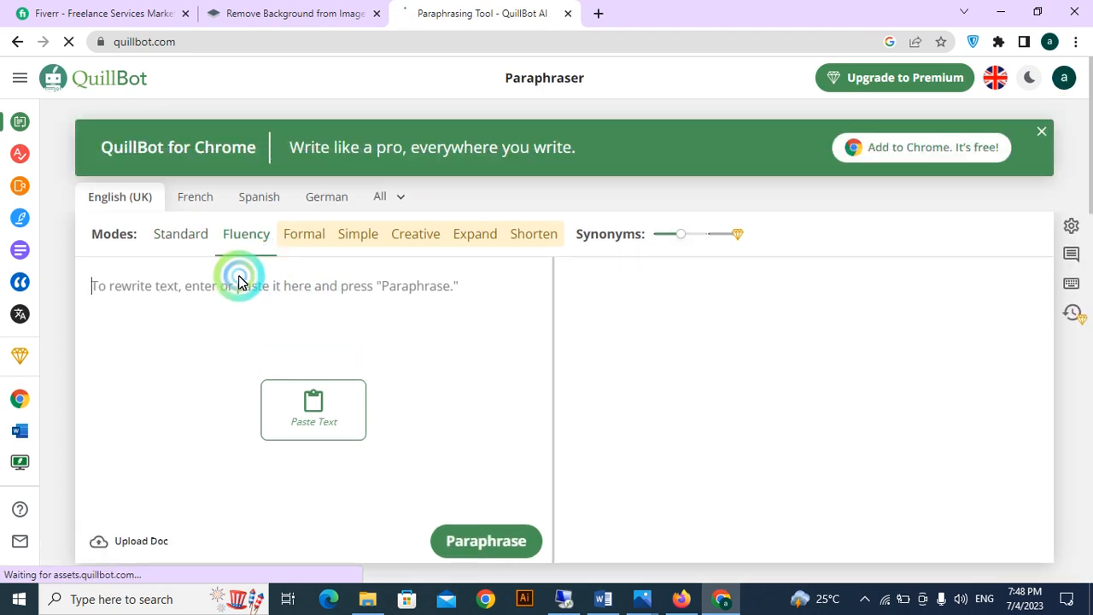
Paste the description into QuillBot, paraphrase it in Fluency mode and copy the rewritten text
key("ctrl+v")
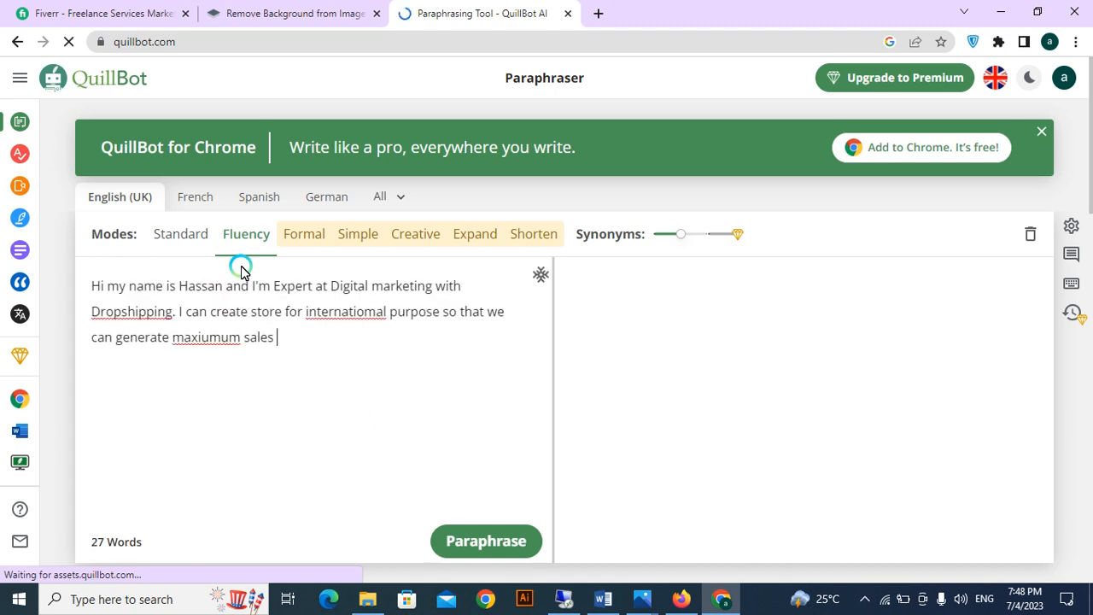
left_click(524, 539)
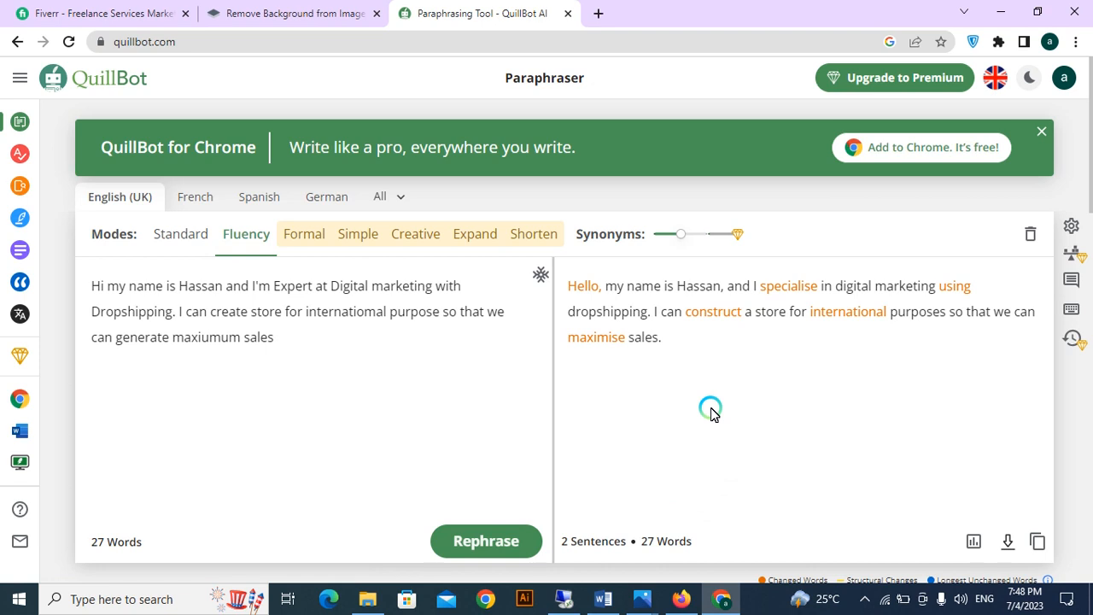
left_click(1036, 542)
Return to the Fiverr profile in Firefox and replace the description draft with the paraphrased text
left_click(77, 12)
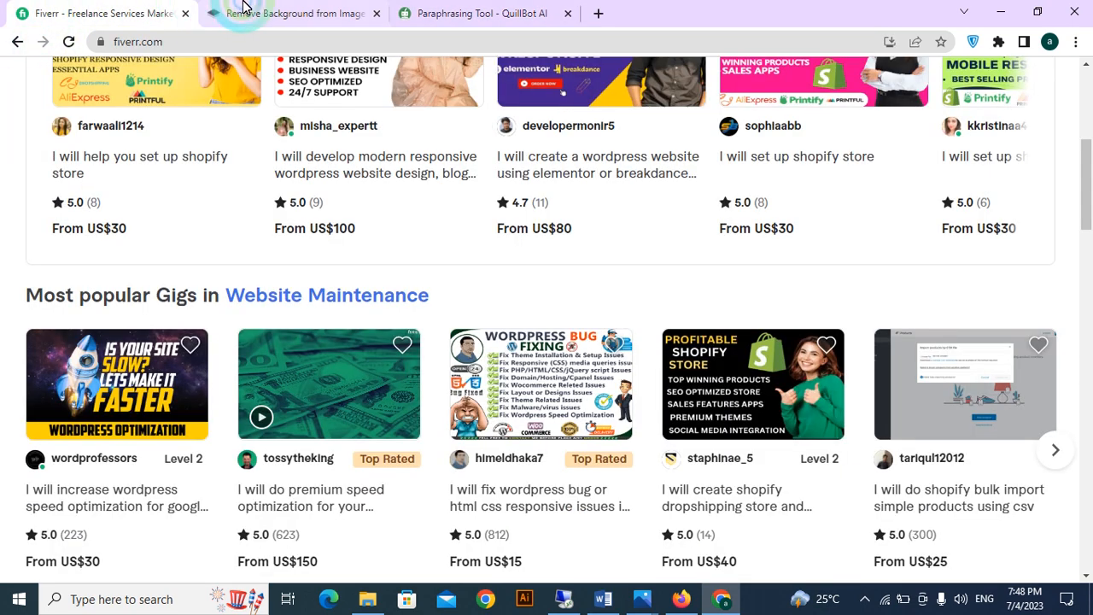
left_click(244, 14)
left_click(671, 594)
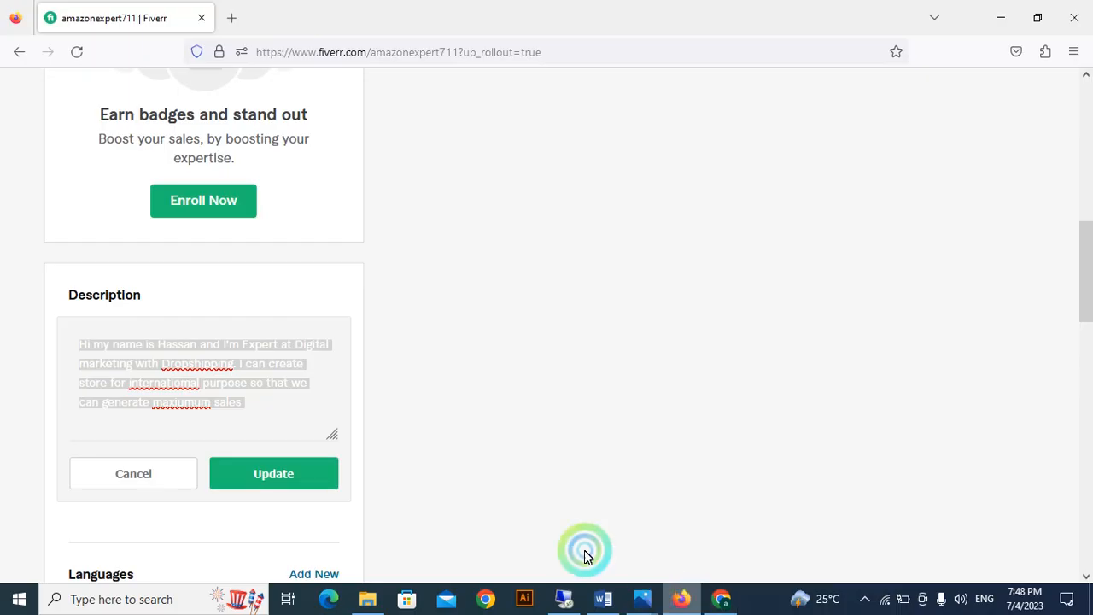
key("ctrl+v")
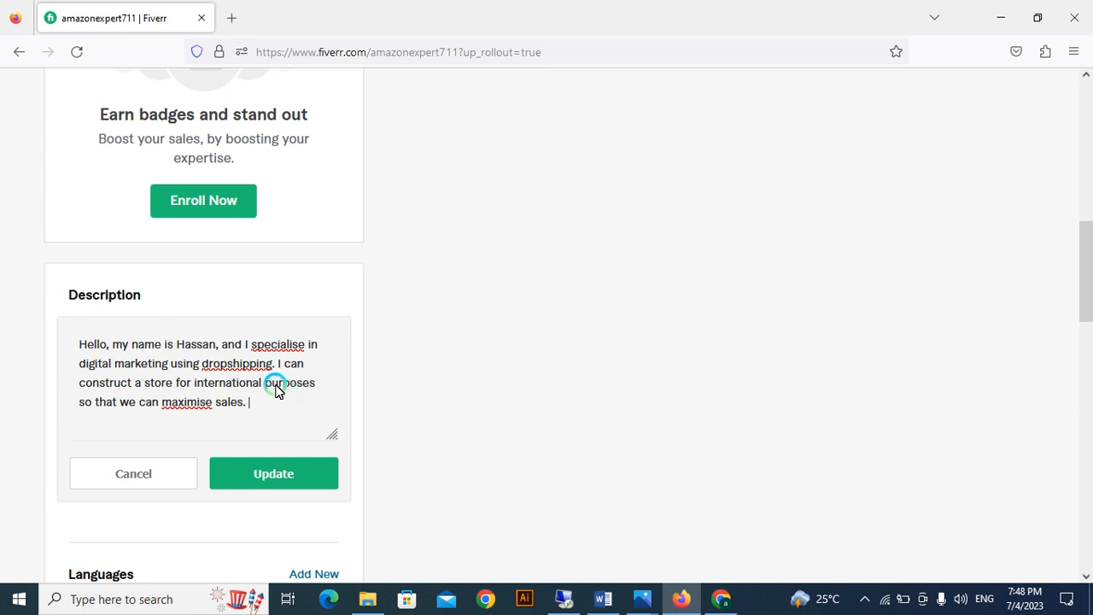
Correct the description's spelling to "maximize" and "specialize", leaving "dropshipping" as written, and save the description
right_click(189, 408)
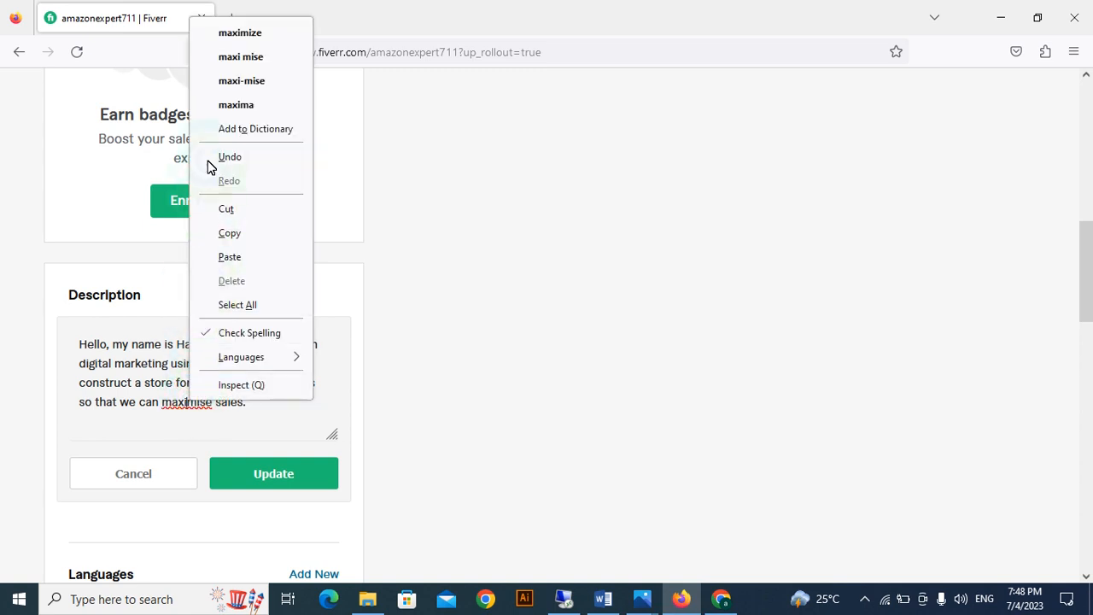
left_click(234, 31)
right_click(220, 362)
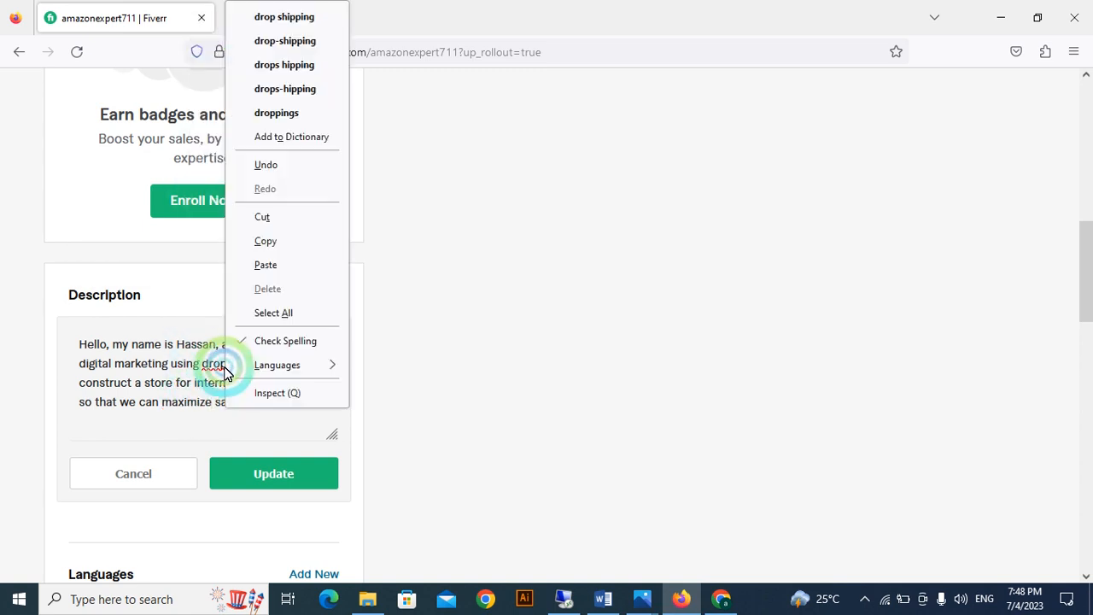
left_click(171, 303)
right_click(278, 352)
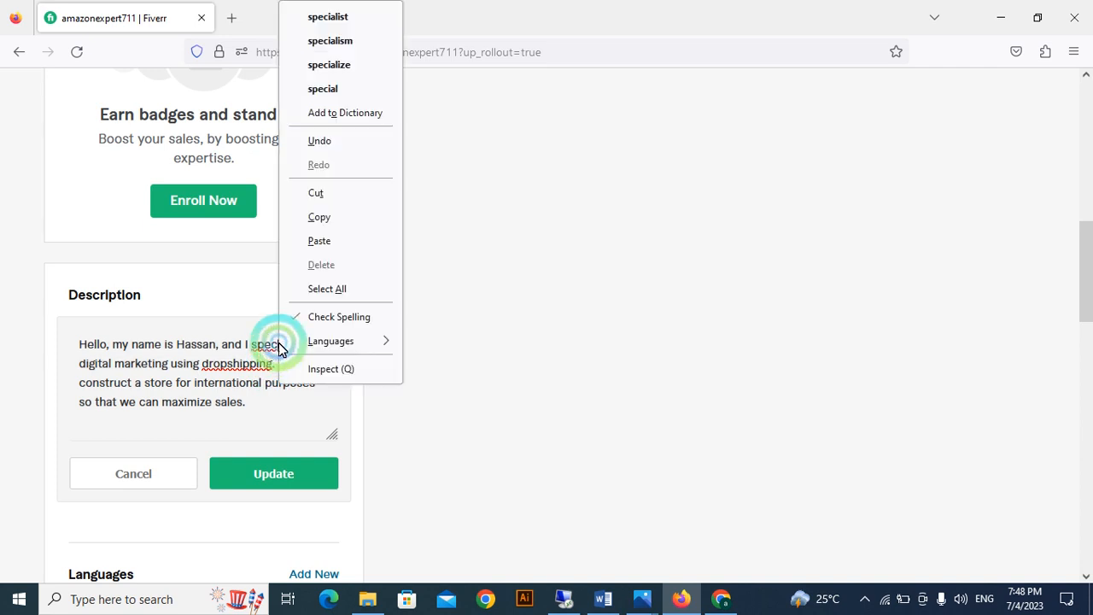
left_click(303, 41)
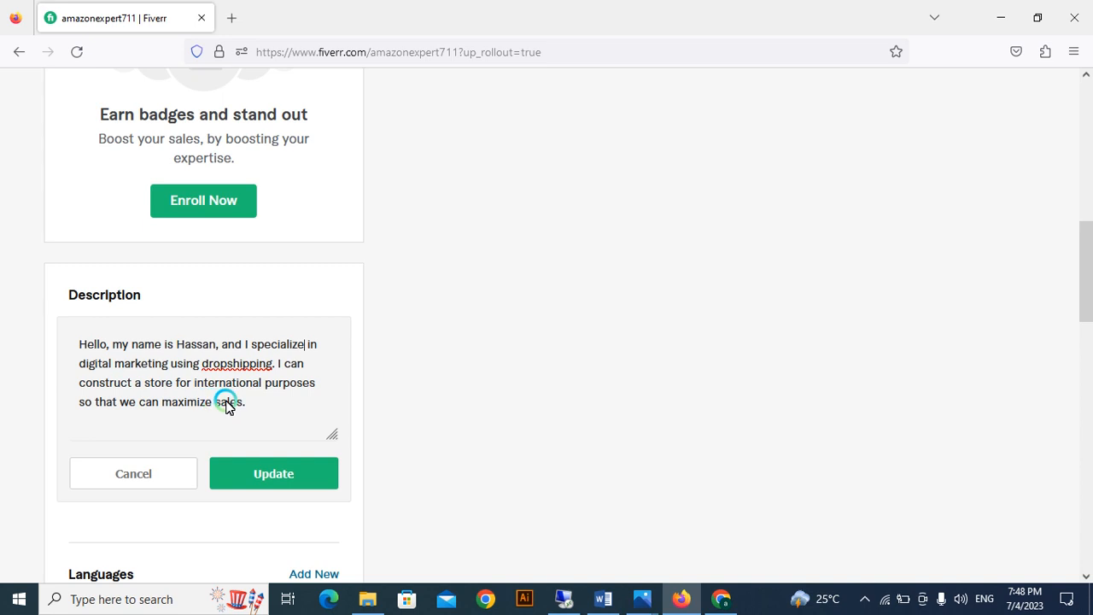
left_click(325, 483)
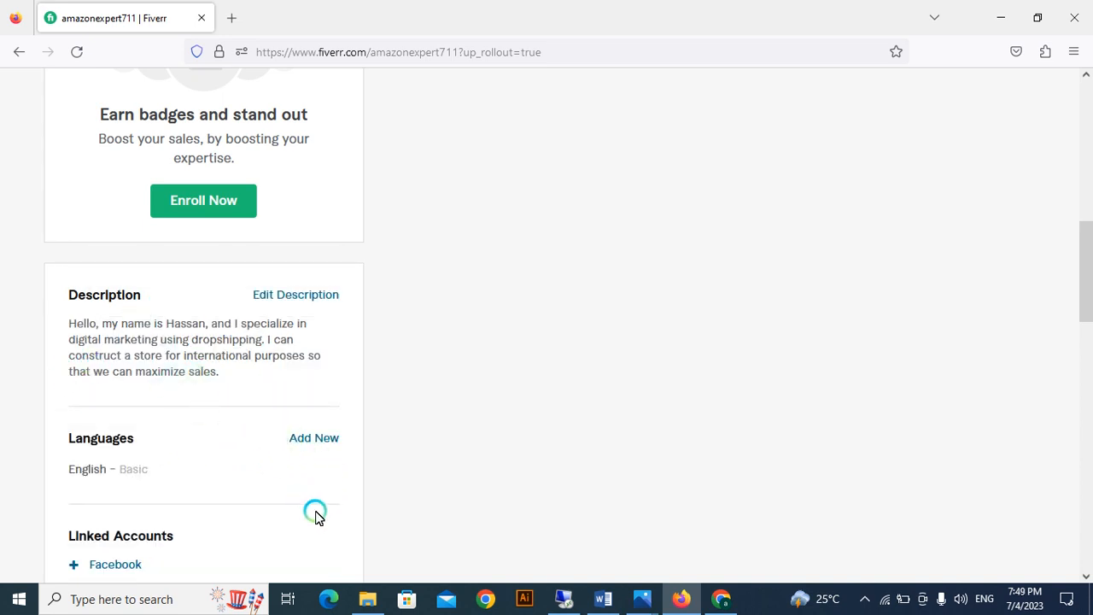
Switch to Chrome, open ChatGPT and request a customer friendly description for a Dropshipping Expert who recently joined Fiverr, including the seller's first name
left_click(485, 600)
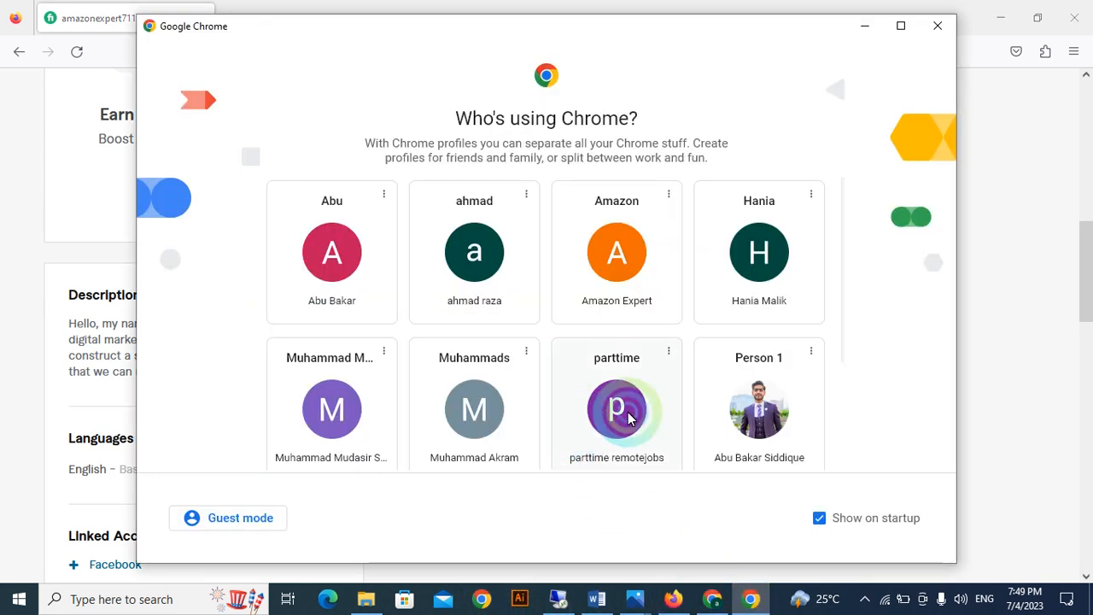
left_click(759, 408)
left_click(422, 303)
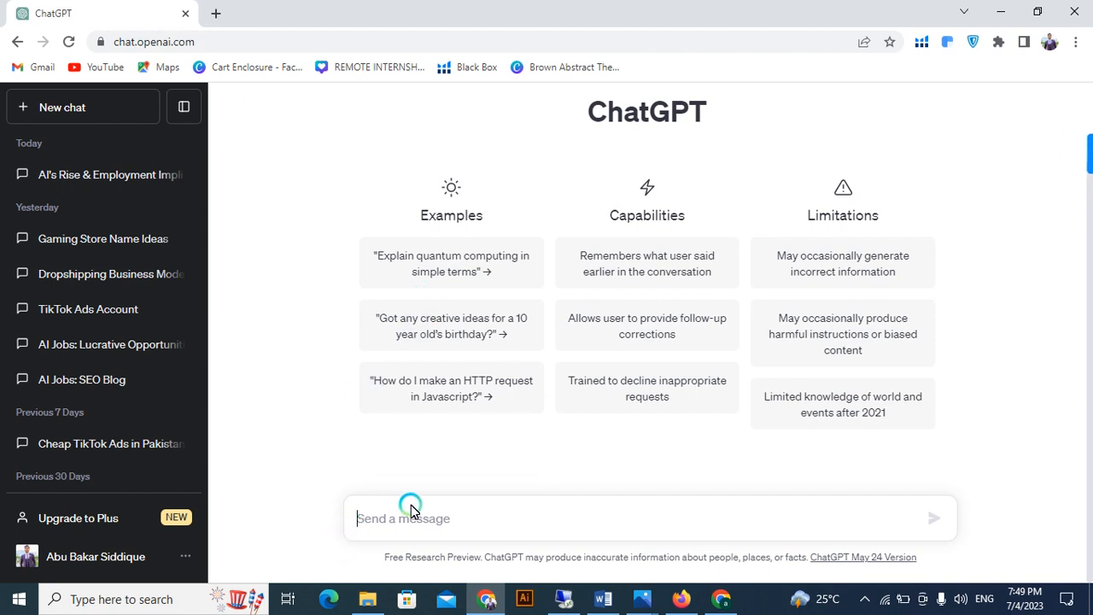
type("Hel")
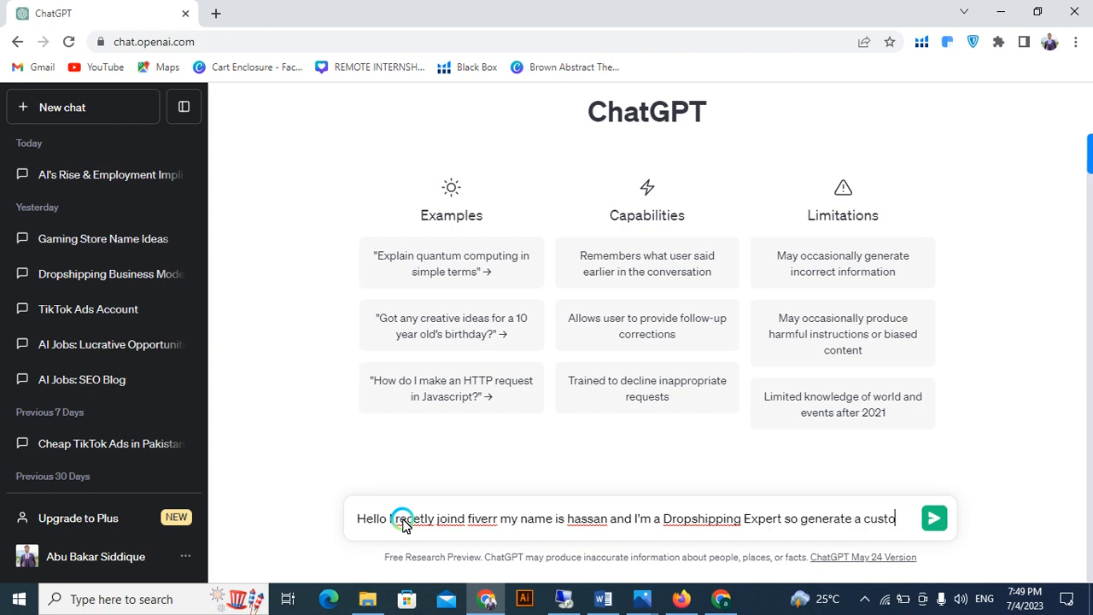
type("friendly description")
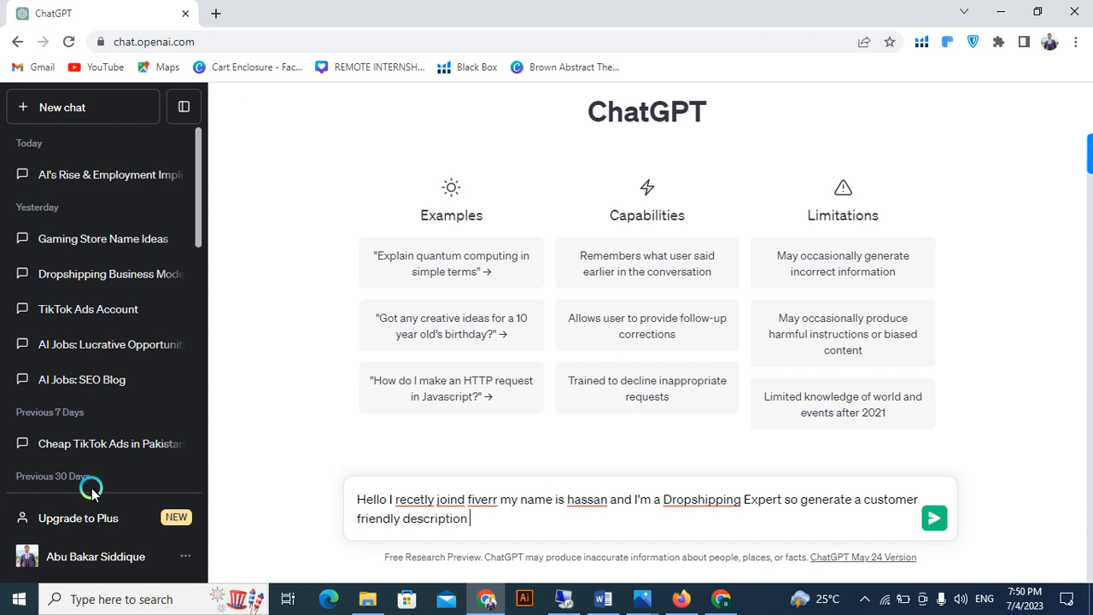
left_click(938, 522)
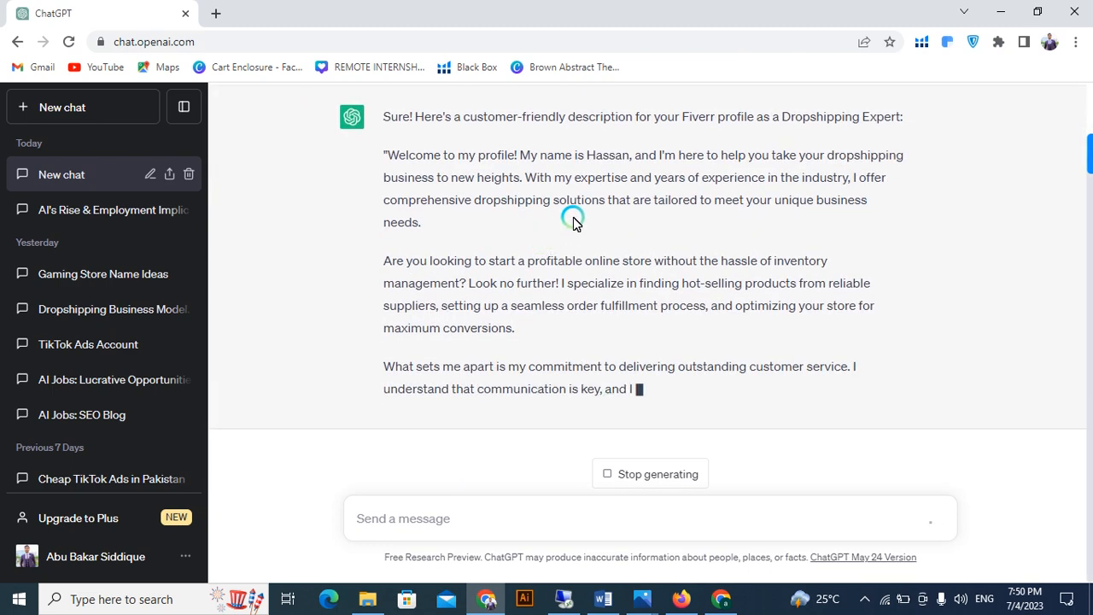
Stop the long reply, add "in 4 lines" to the end of the prompt and resubmit it
left_click(670, 476)
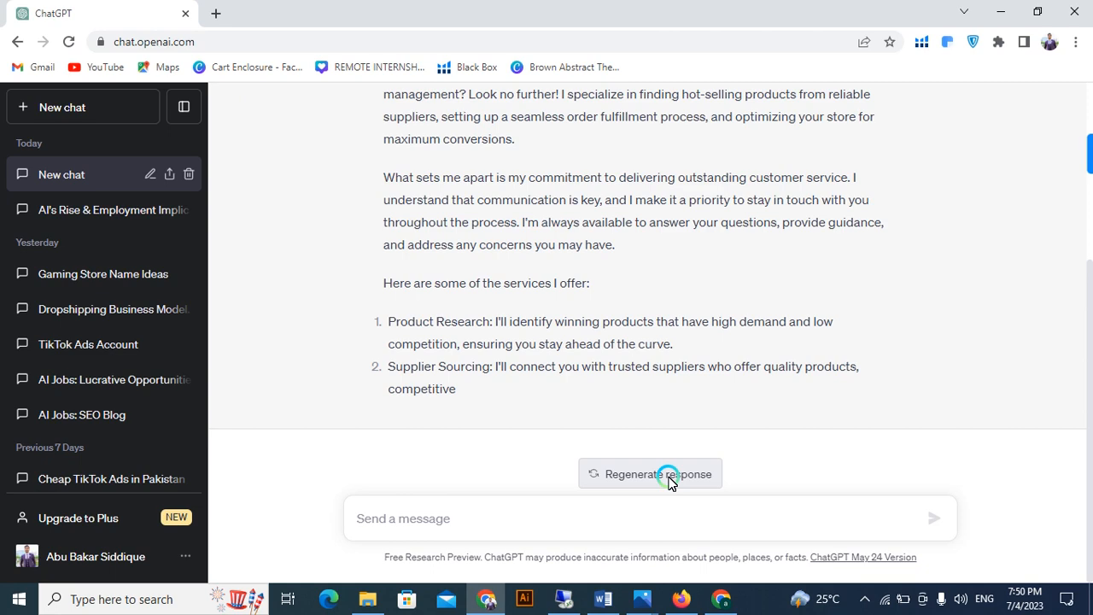
scroll(630, 342, "up", 3)
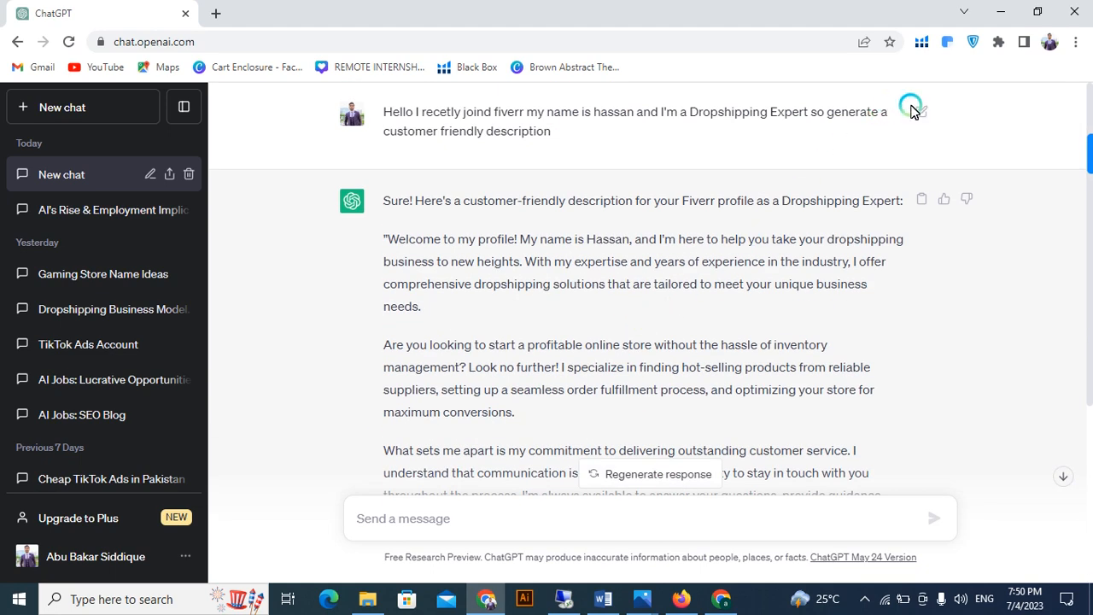
left_click(913, 111)
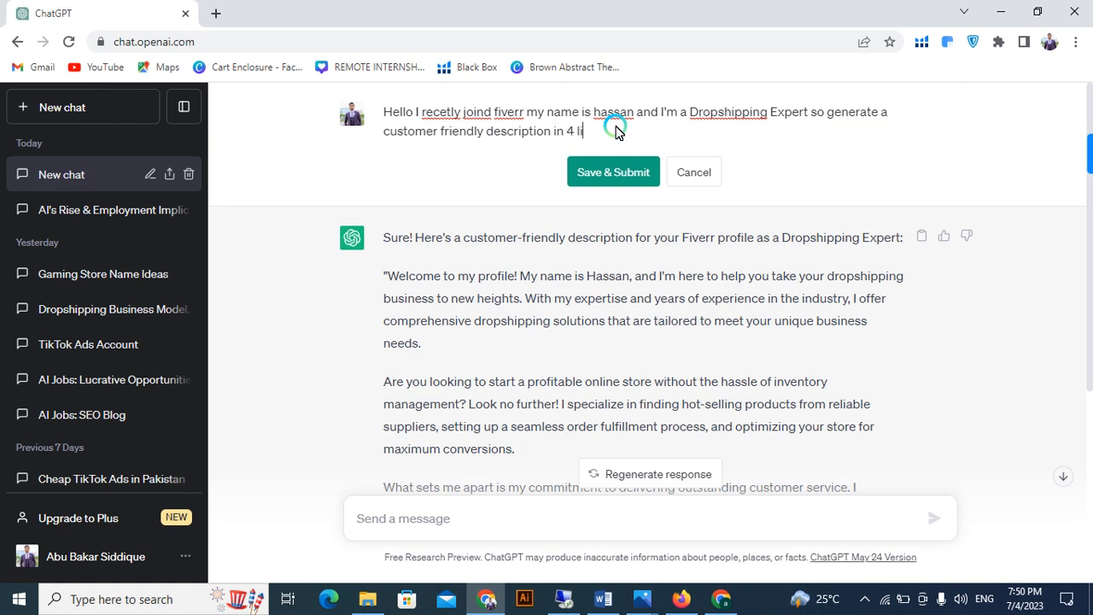
type("s")
key("Return")
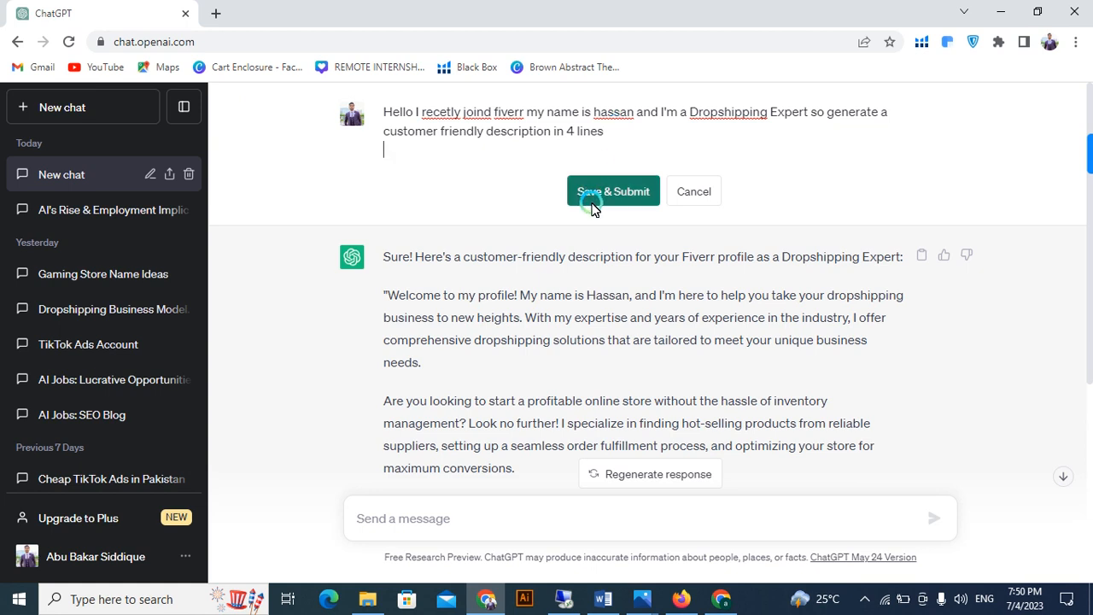
left_click(613, 189)
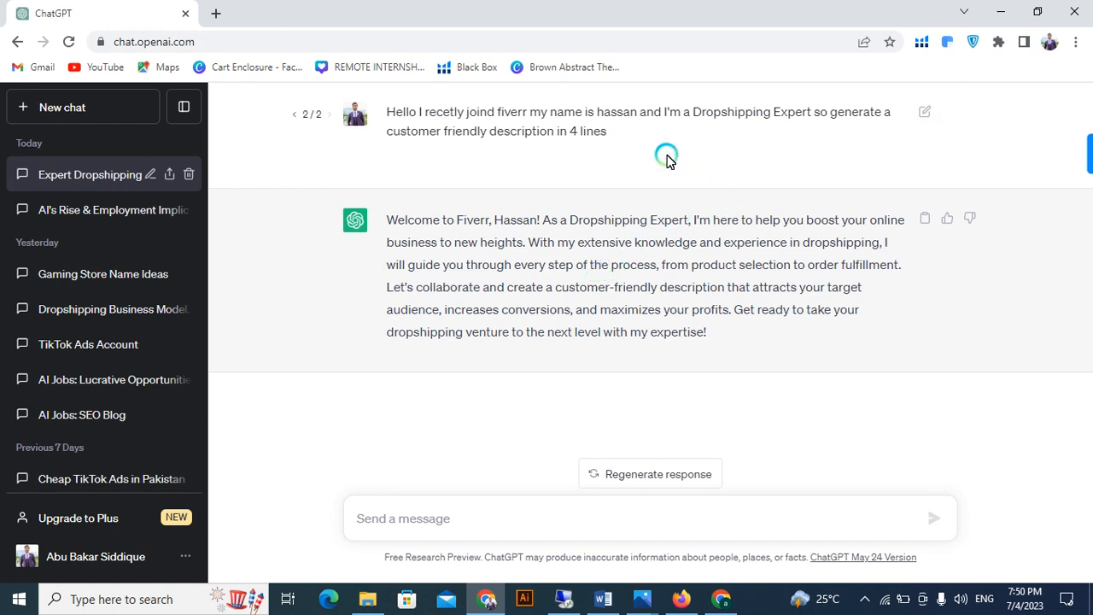
Edit the prompt to request the description in 3 lines and resubmit it
left_click(928, 112)
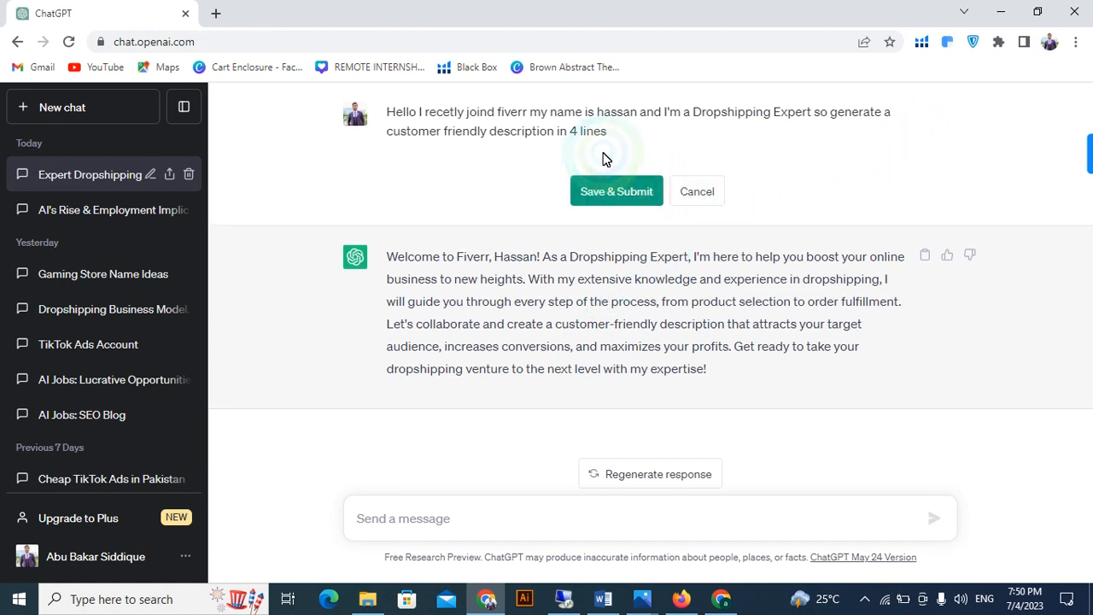
left_click(574, 131)
type("3")
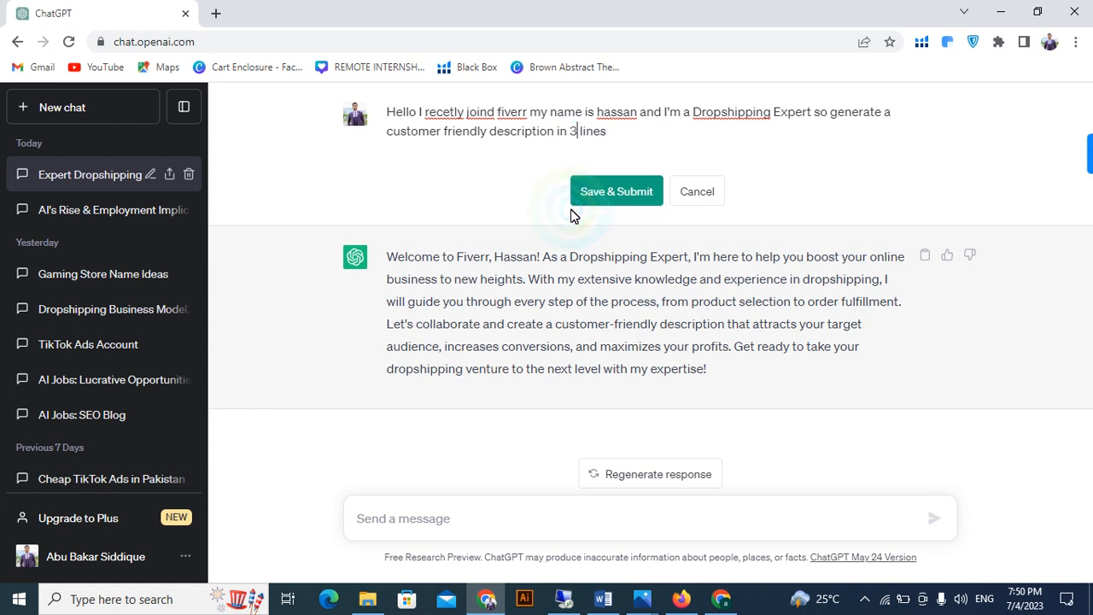
left_click(581, 186)
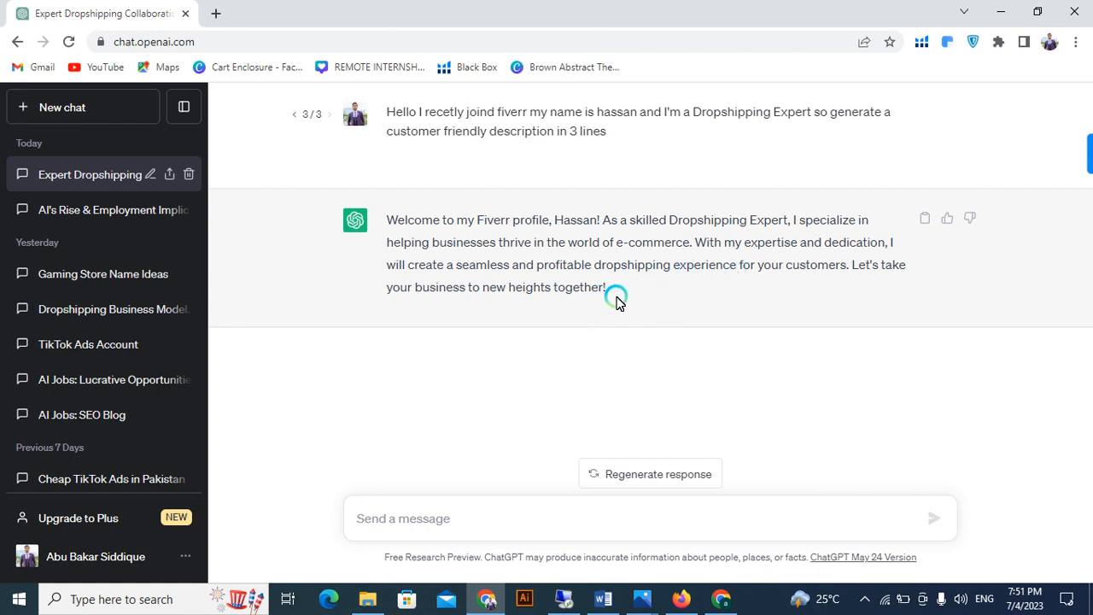
Copy the generated three-line description, return to the Fiverr profile in Firefox and save it in place of the existing profile description
left_click_drag(617, 299, 359, 233)
key("ctrl+c")
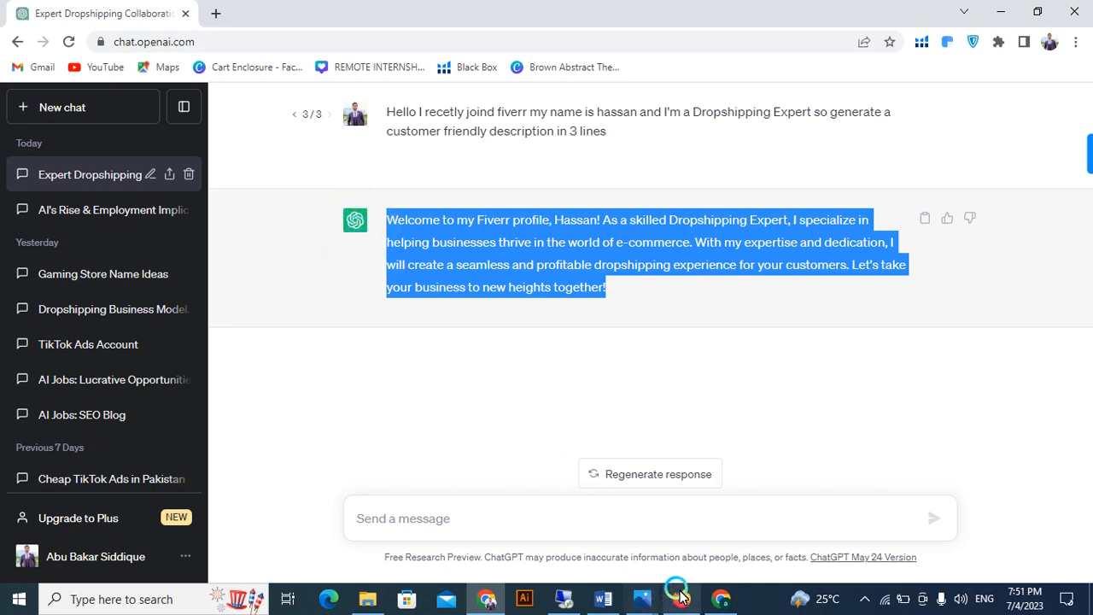
left_click(720, 601)
left_click(681, 599)
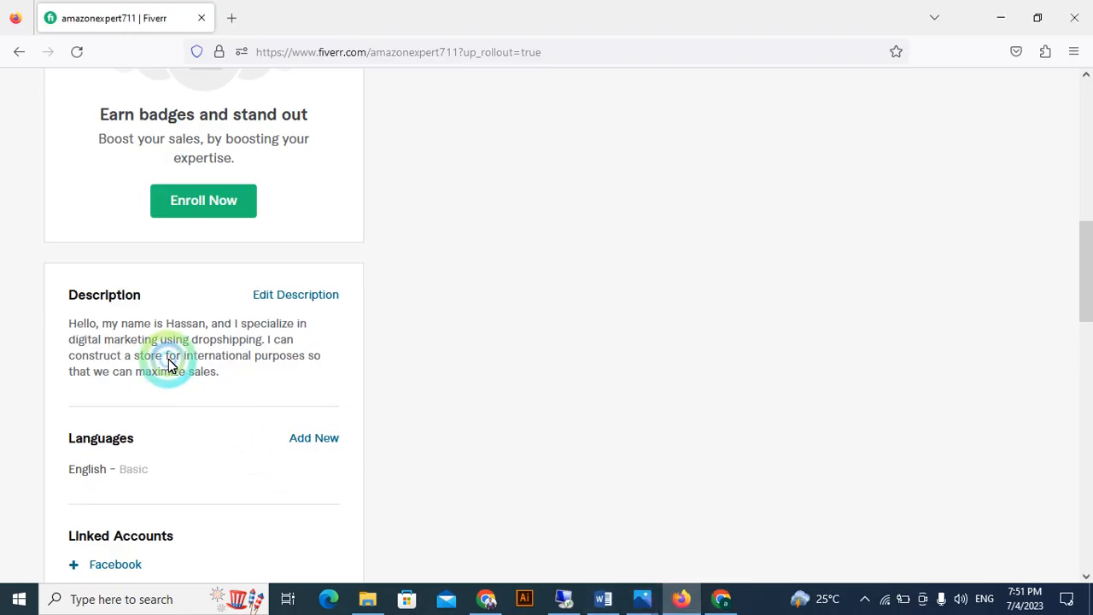
left_click(302, 296)
left_click_drag(269, 419, 9, 324)
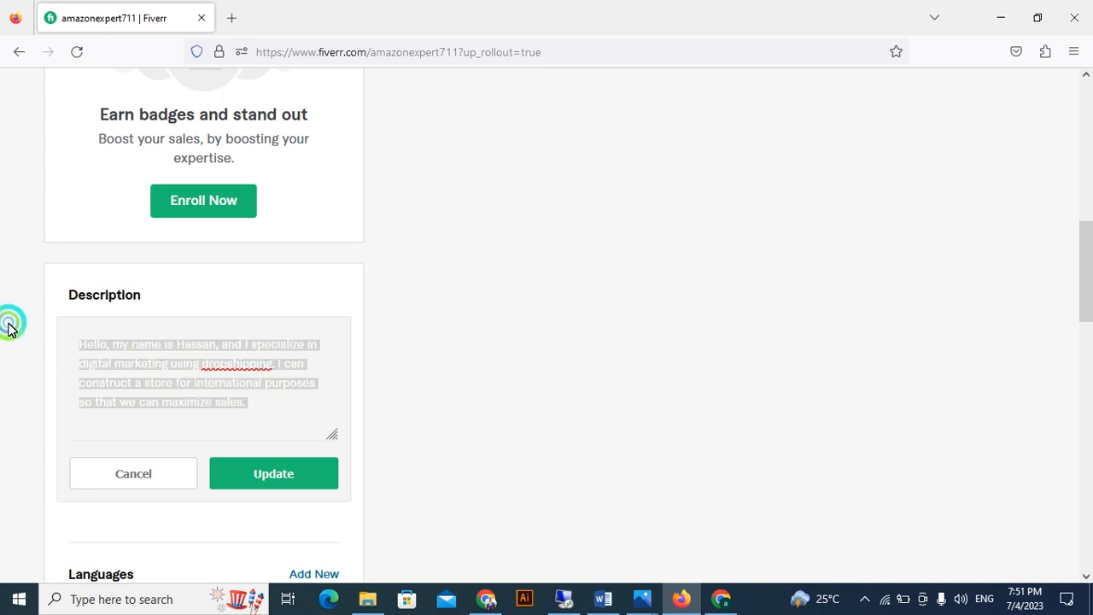
key("ctrl+v")
left_click(285, 479)
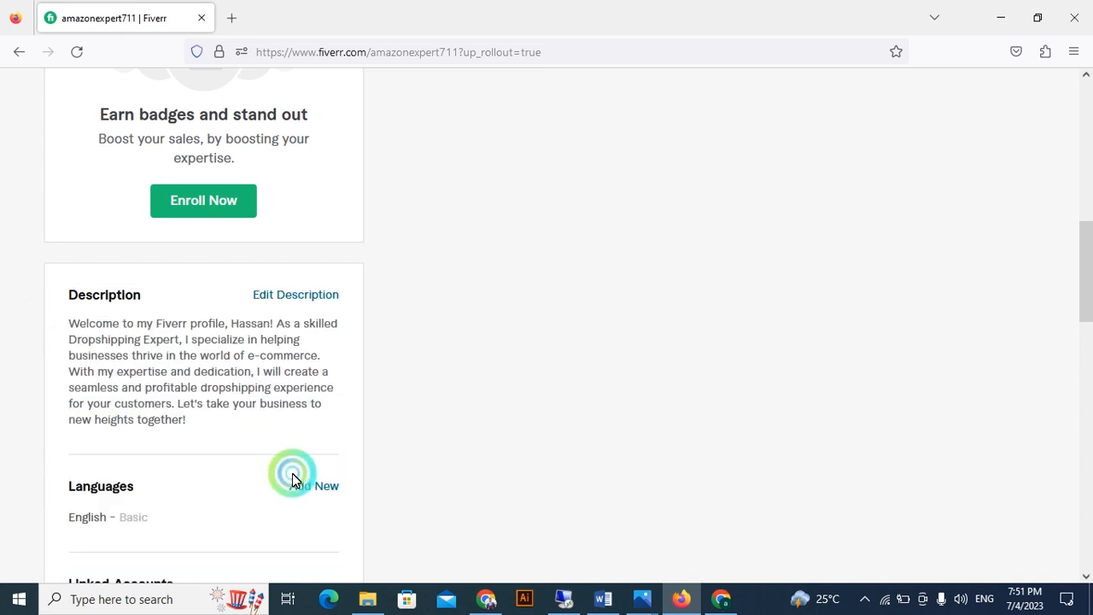
left_click(293, 474)
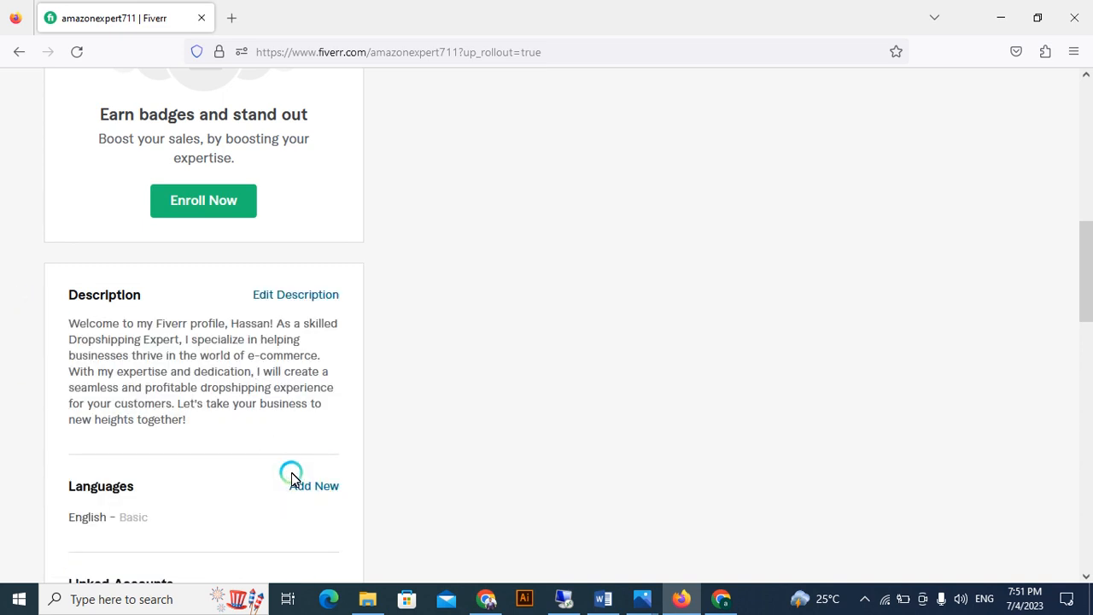
Set the English language level on the profile to Fluent and save the update
scroll(251, 442, "down", 3)
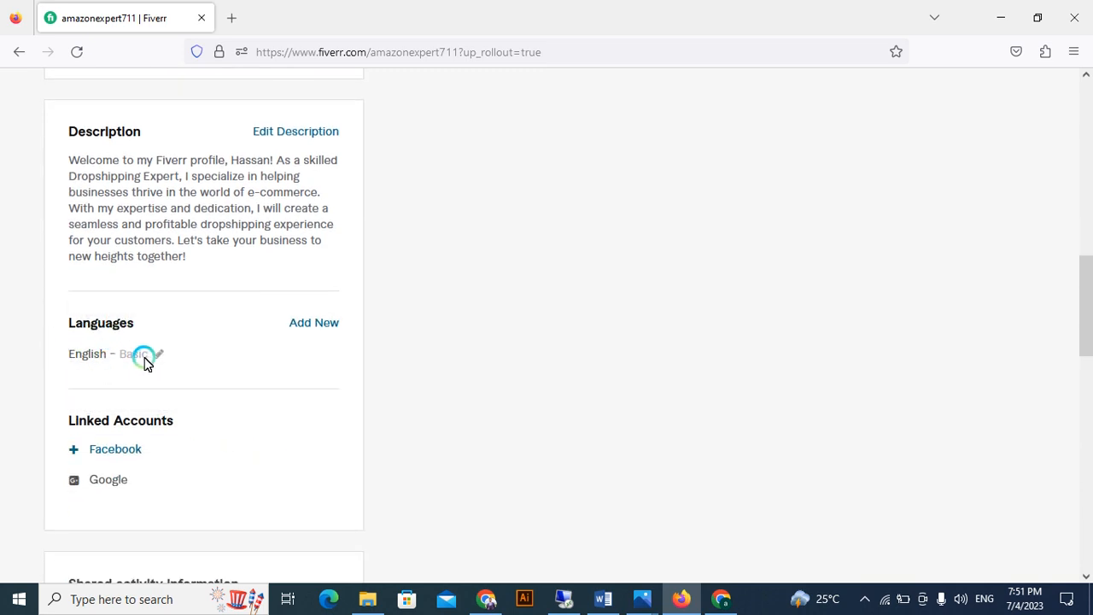
left_click(159, 357)
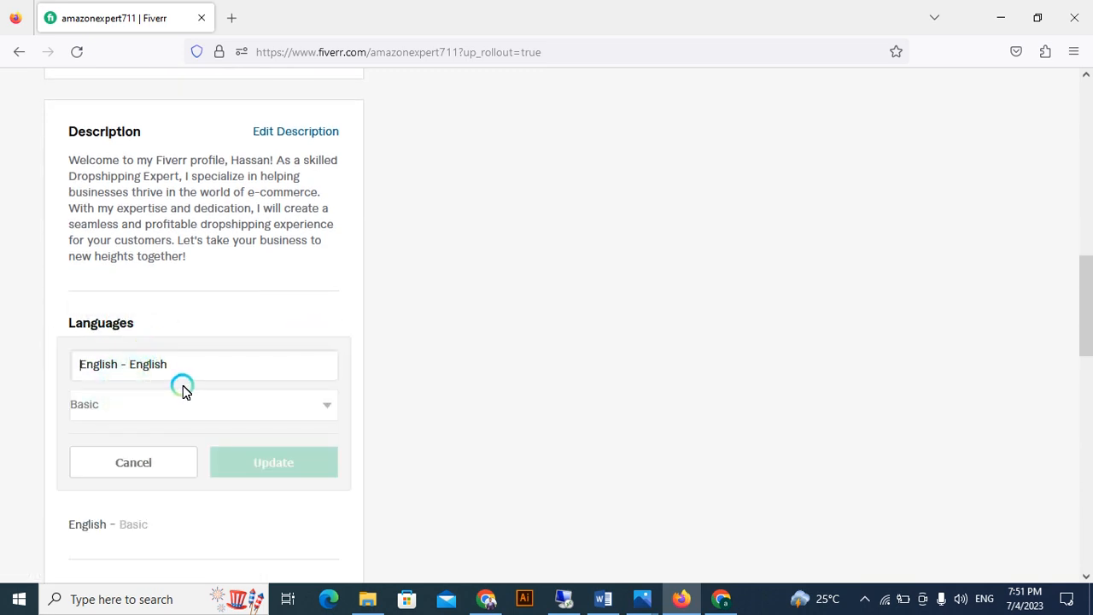
left_click(199, 416)
left_click(176, 478)
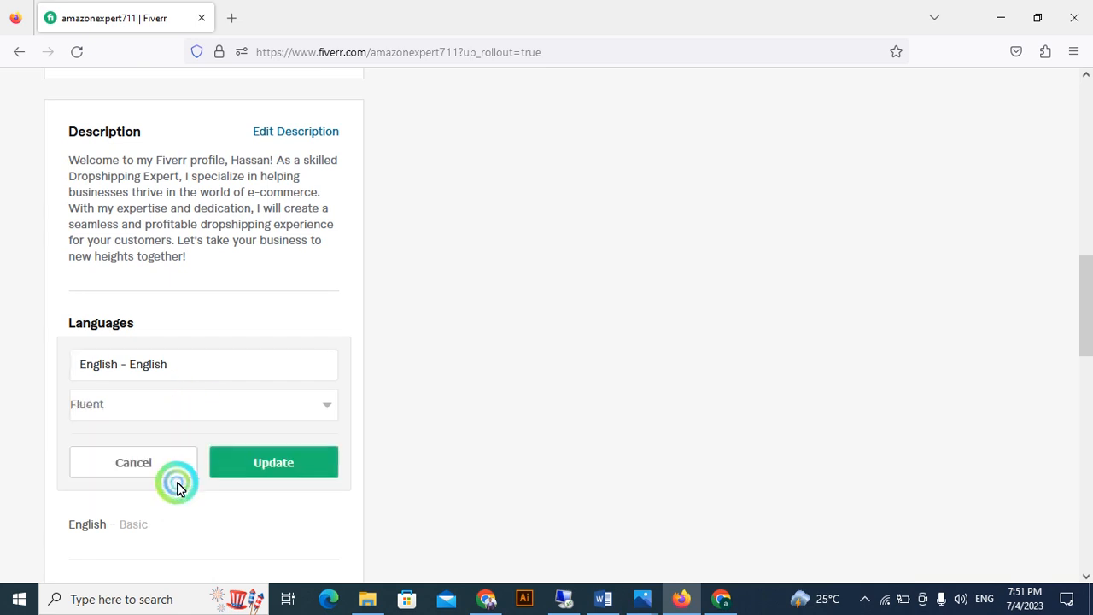
left_click(210, 417)
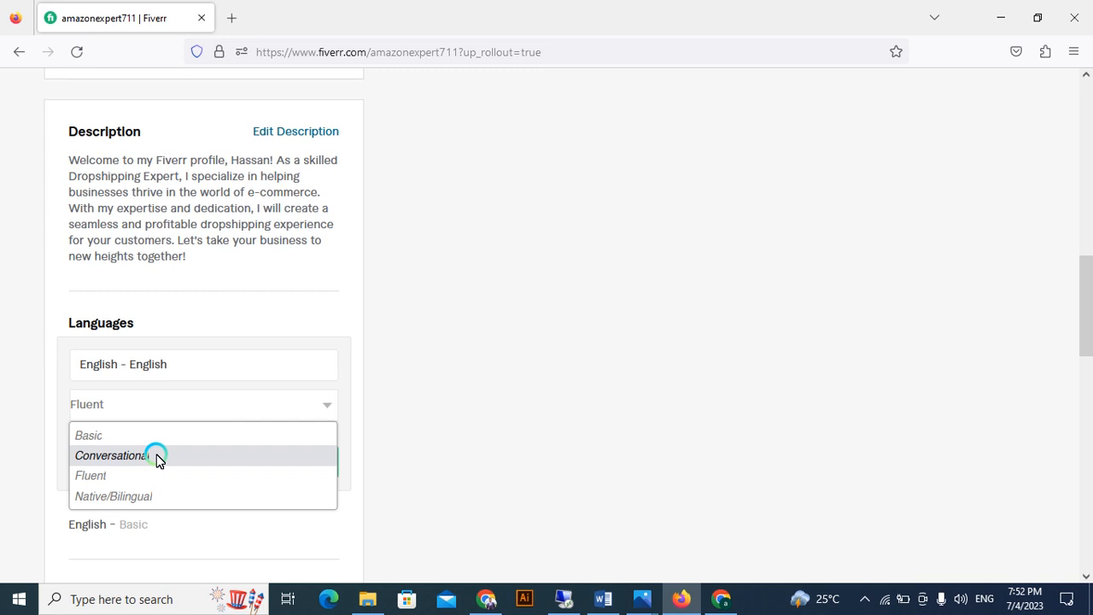
left_click(139, 484)
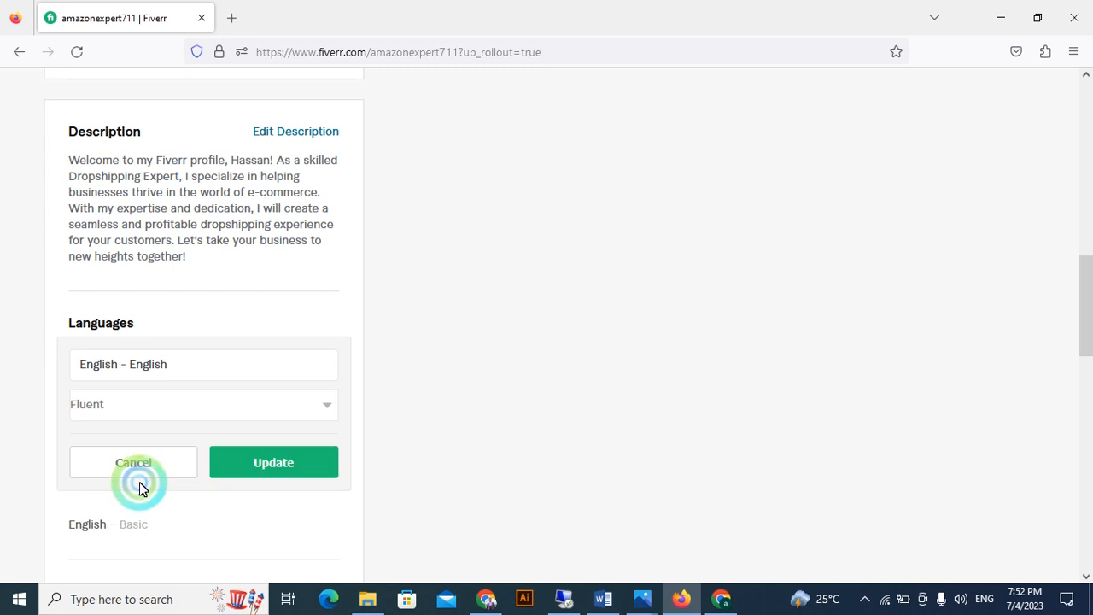
left_click(139, 483)
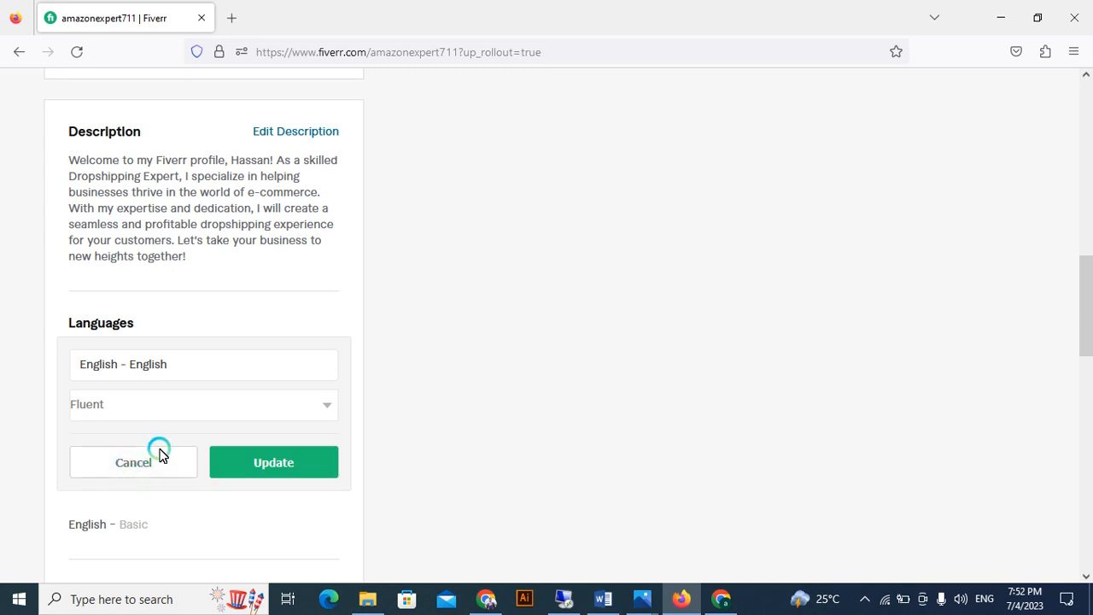
left_click(203, 416)
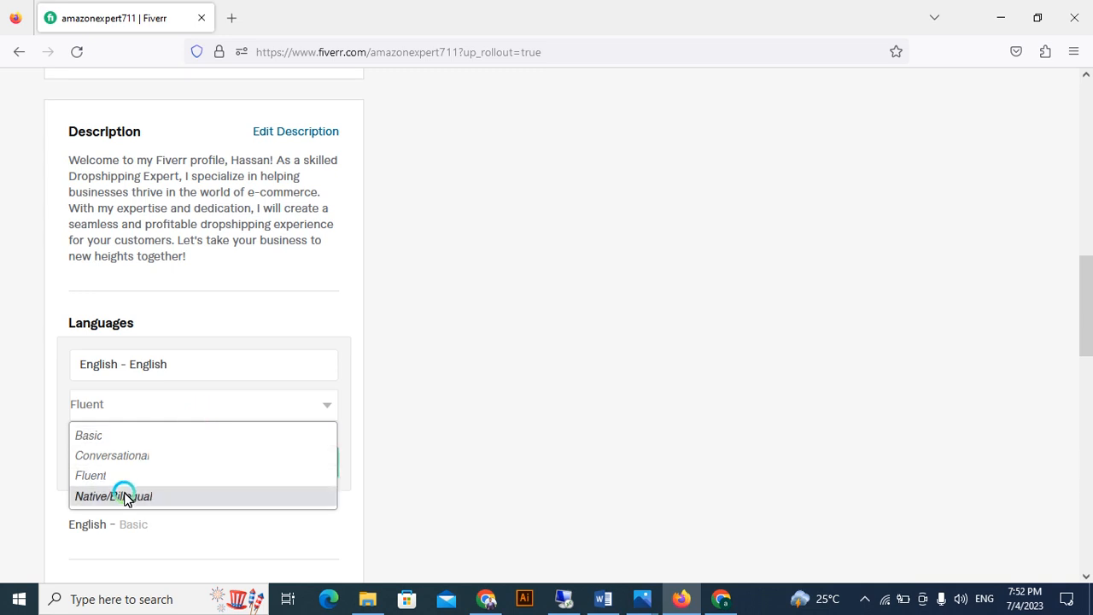
left_click(90, 476)
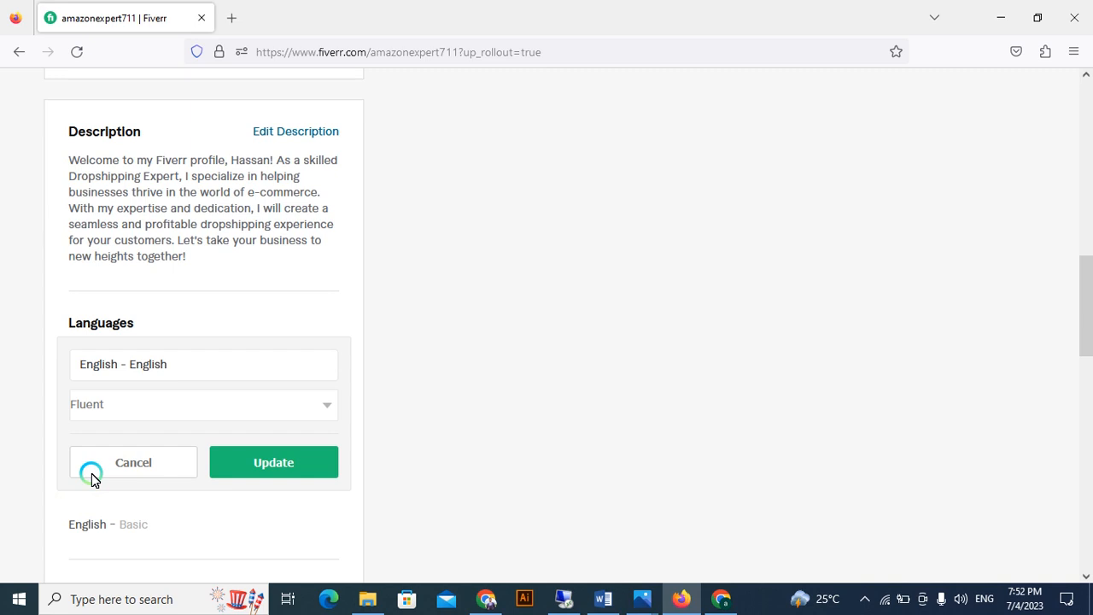
left_click(289, 471)
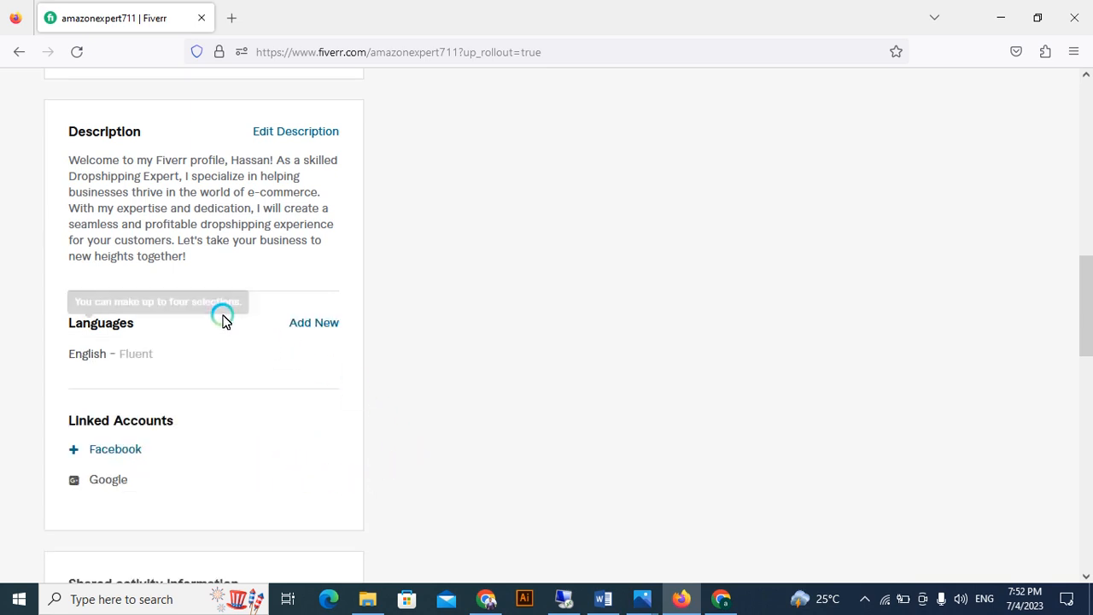
Copy the profile description, return to ChatGPT in Chrome and draft "my client sent me a message" followed by the copied text in quotation marks
left_click_drag(203, 263, 49, 167)
key("ctrl+c")
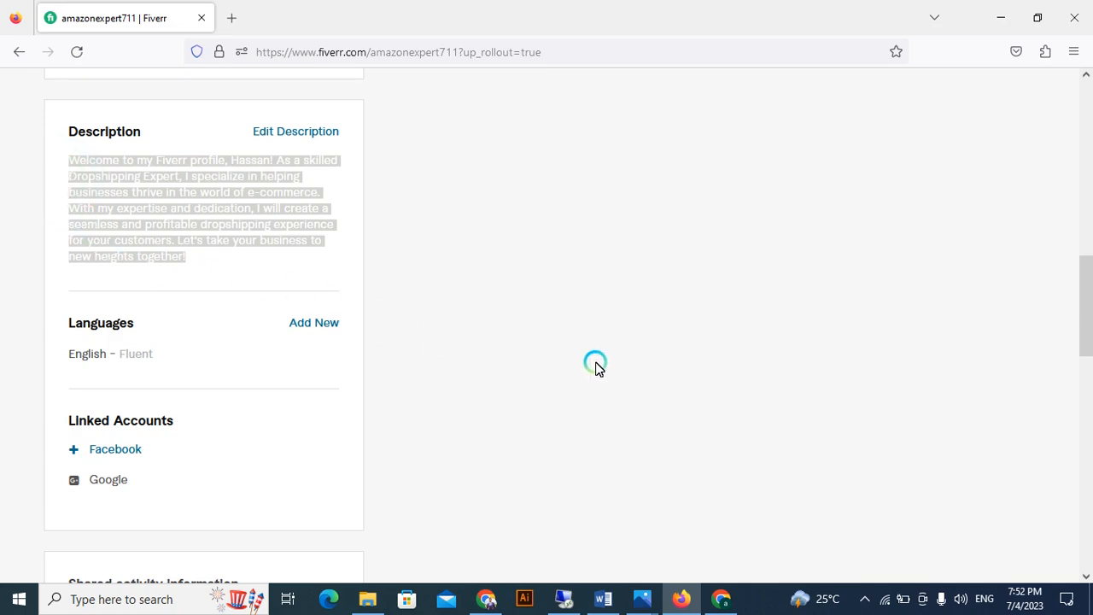
left_click(721, 594)
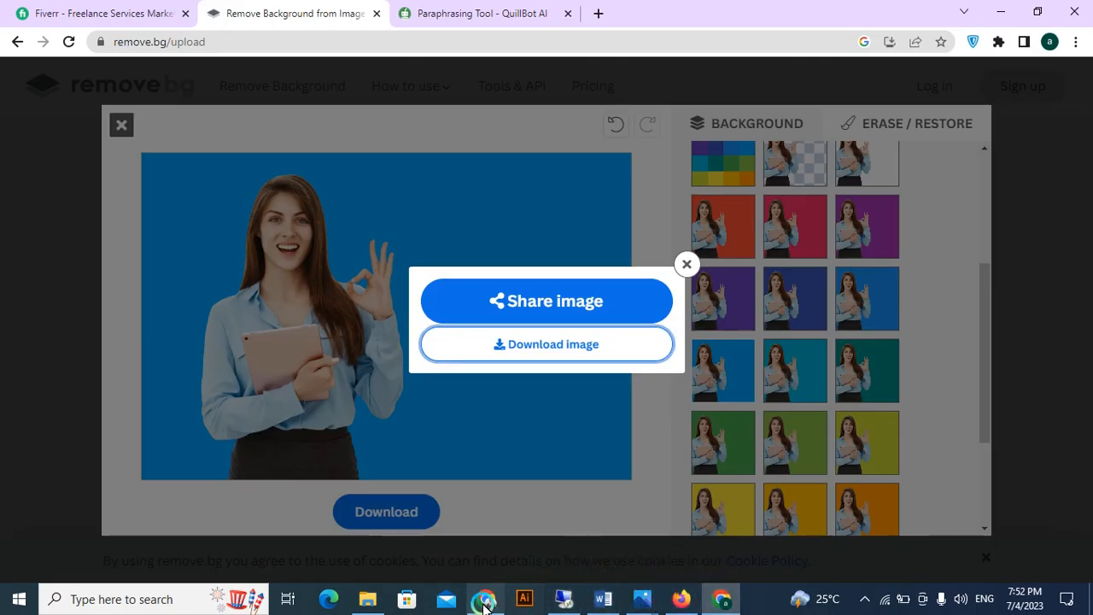
left_click(483, 603)
left_click(463, 517)
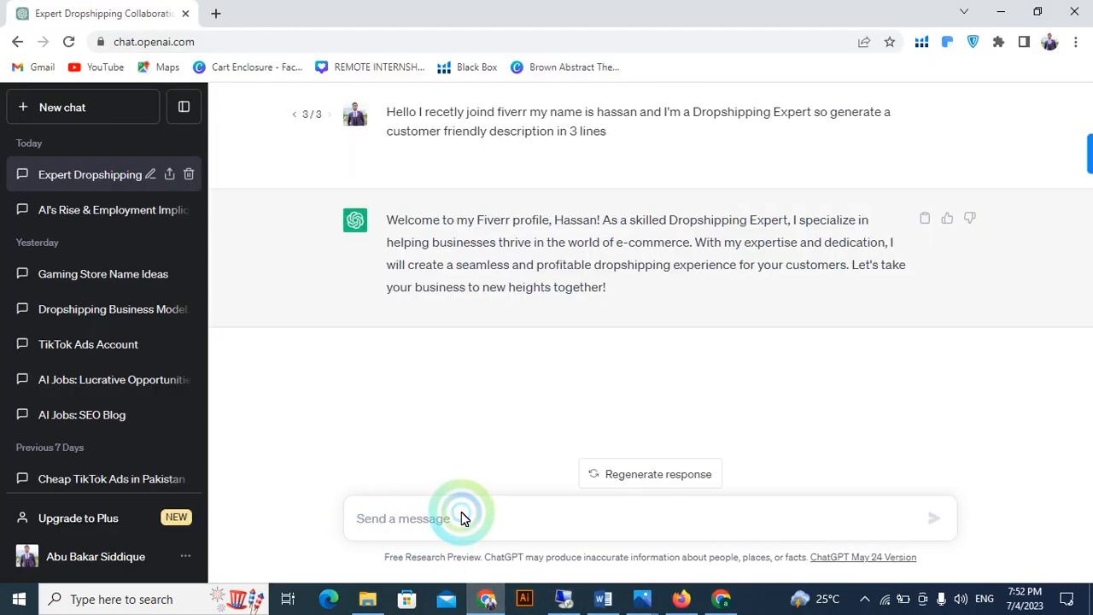
type("my s")
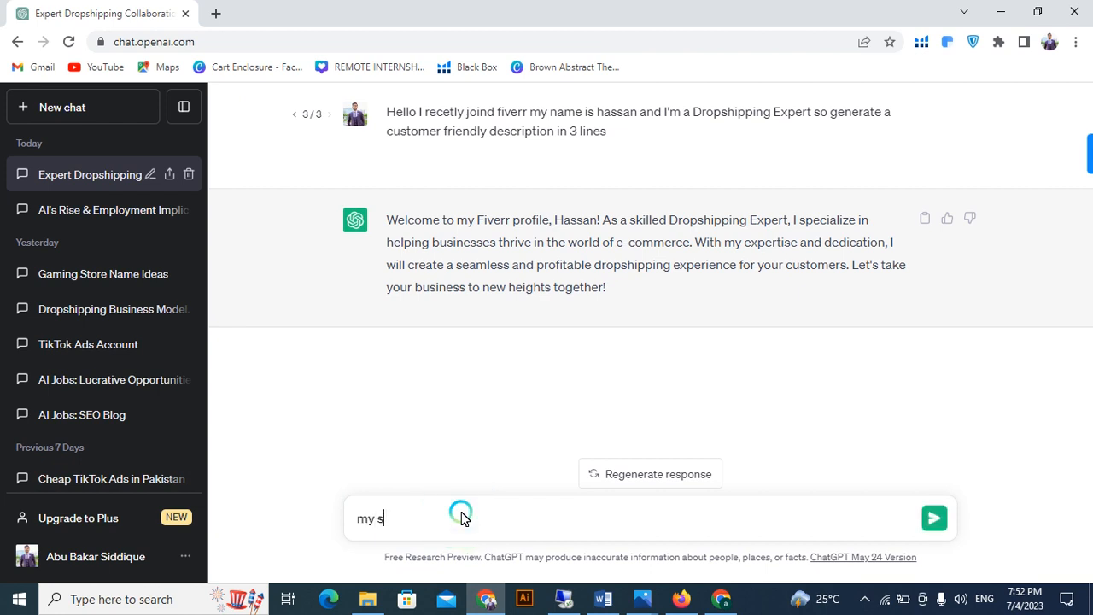
key("BackSpace")
type("client sent me name")
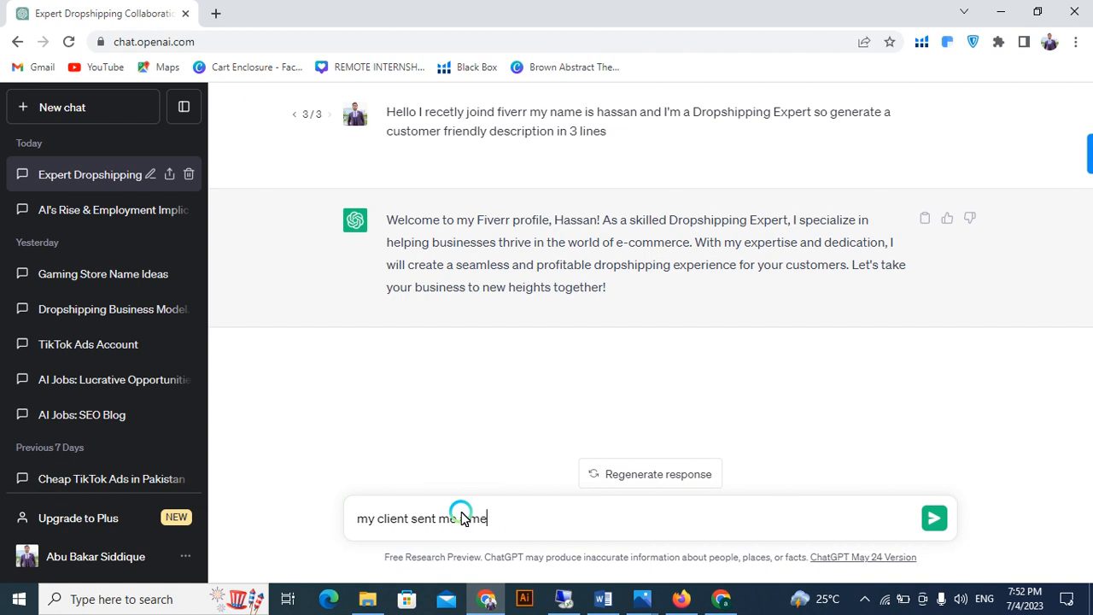
type("ssage")
type("\"")
key("ctrl+v")
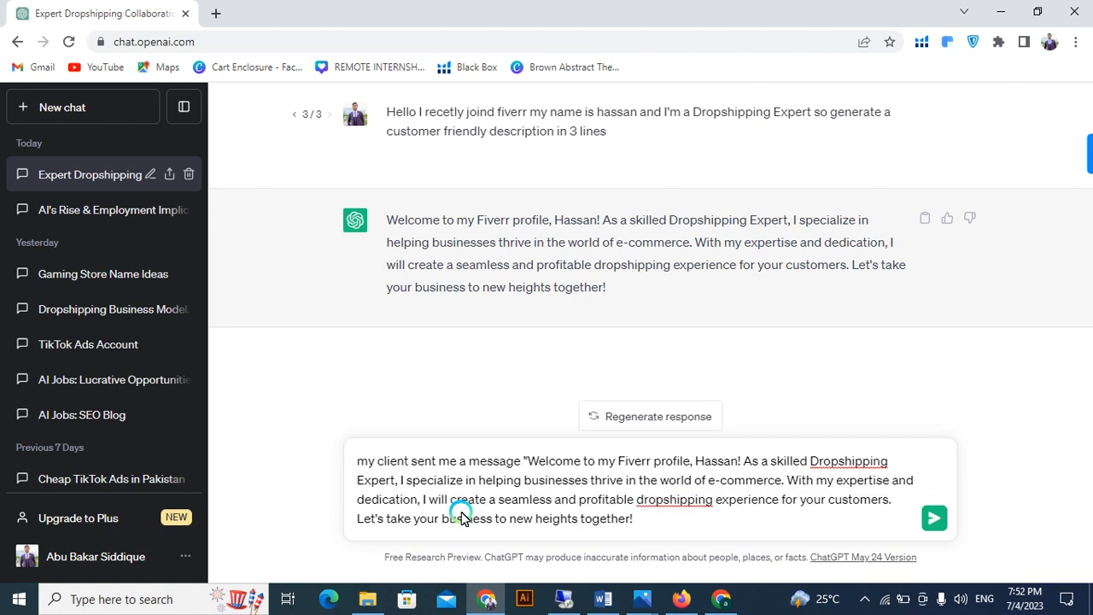
type("\"")
type("eply")
Extend the drafted prompt after the quoted message with a request to please generate a customer friendly reply
key("BackSpace")
key("BackSpace")
key("BackSpace")
key("BackSpace")
type("please geneate")
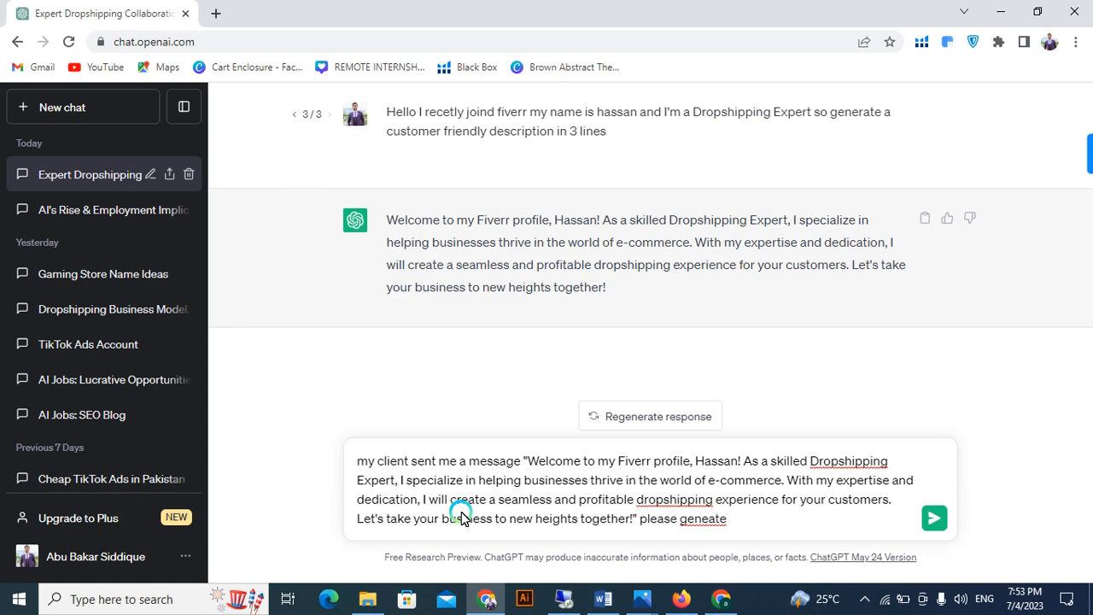
type(" customer freindly ")
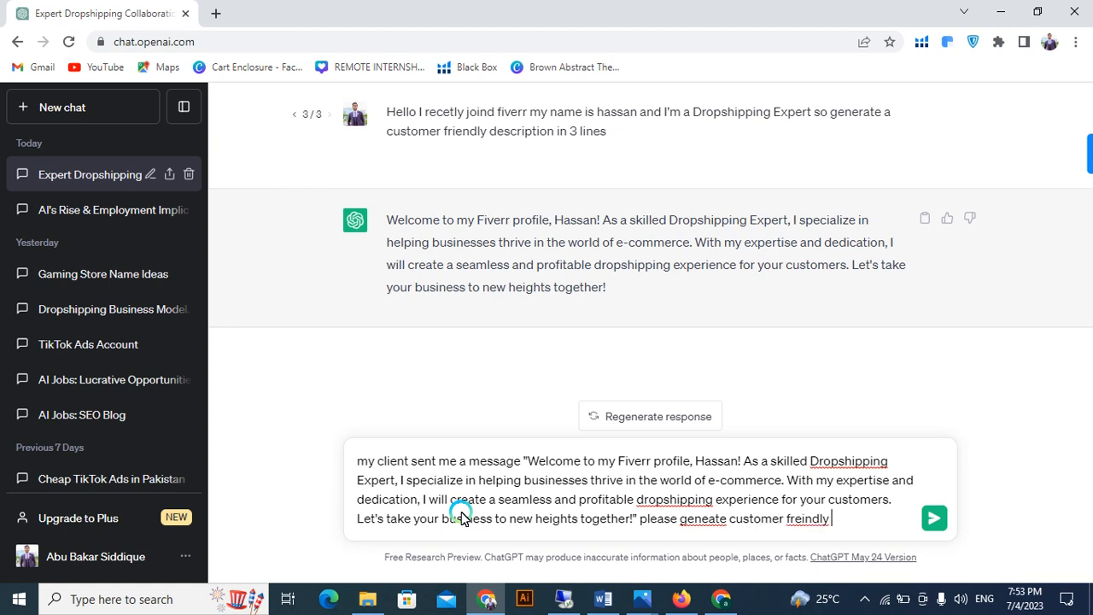
type("reply")
Correct the misspelled words in the prompt to "generate" and "friendly", and submit it to ChatGPT
right_click(701, 517)
left_click(770, 289)
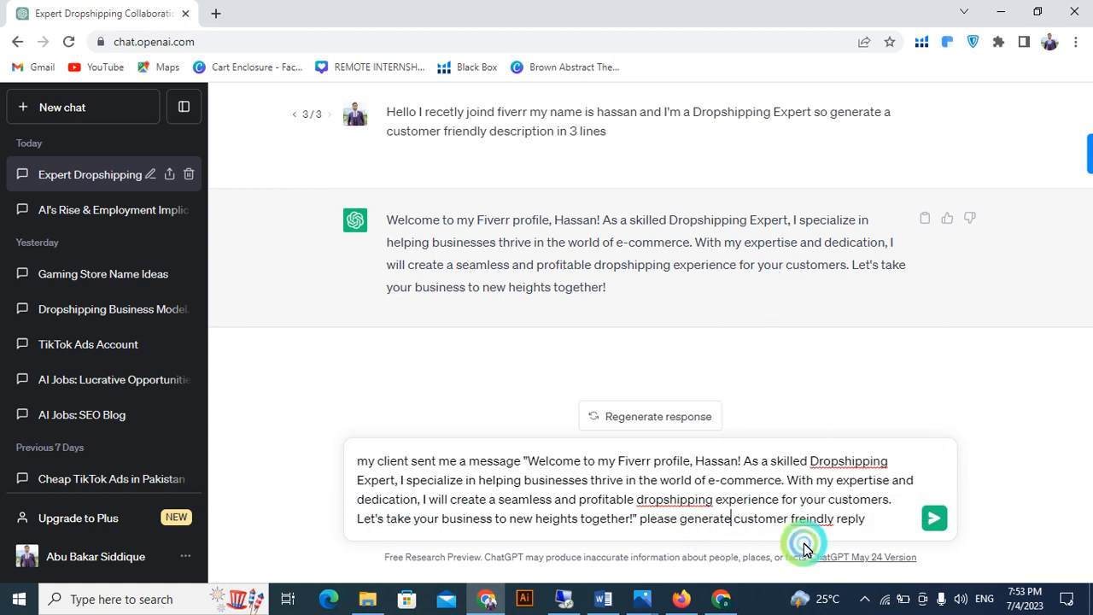
right_click(816, 518)
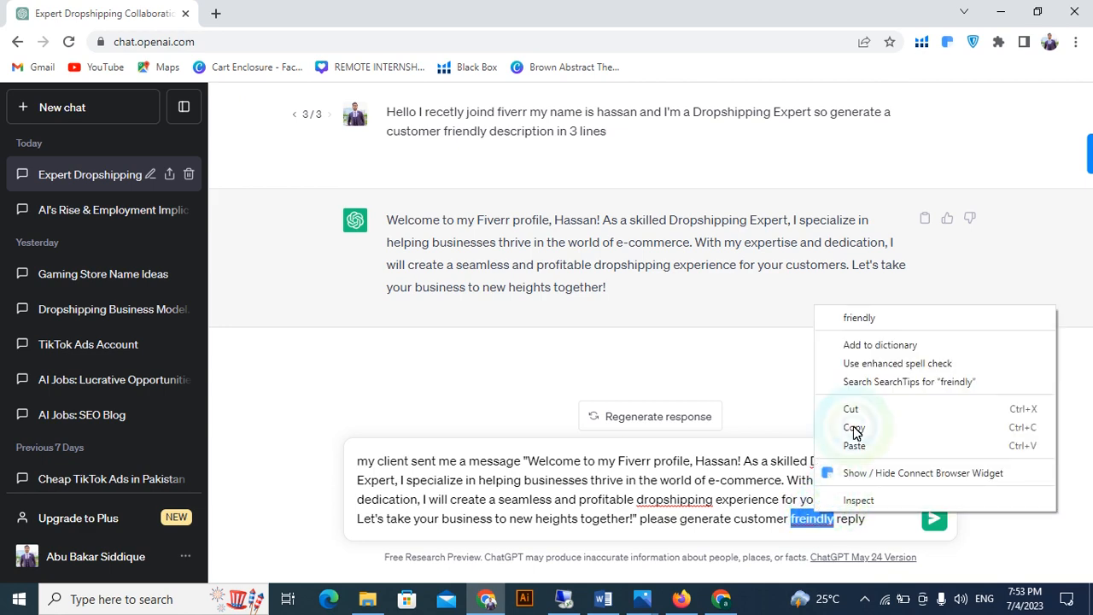
left_click(867, 318)
left_click(937, 516)
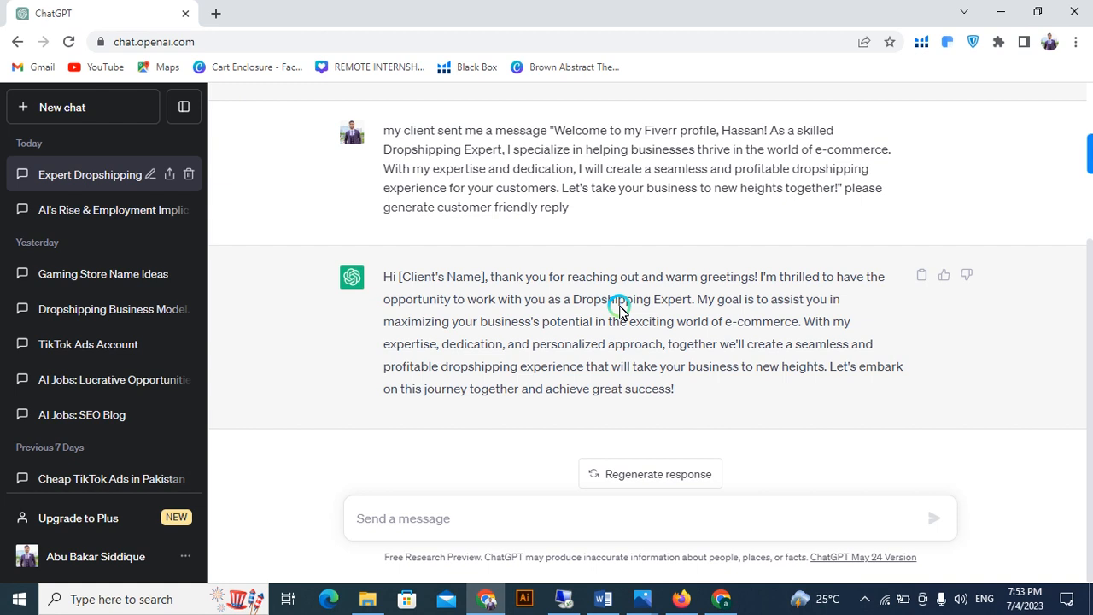
Search the web in a new tab for "eng to urdu" and show the results for the corrected query "english to urdu"
left_click(215, 17)
type("e")
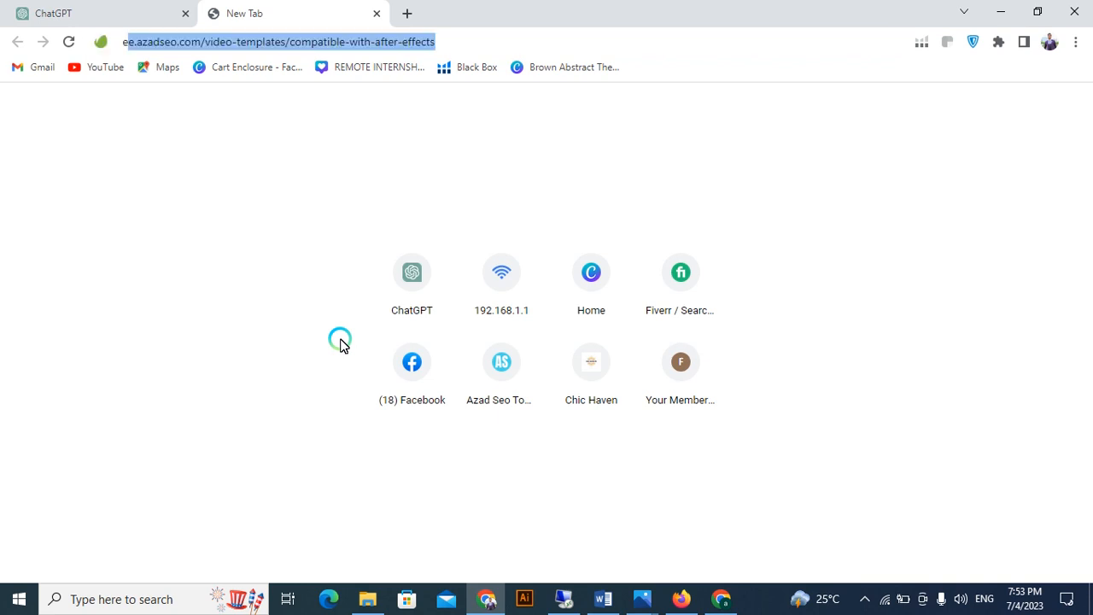
type("ng to urdu")
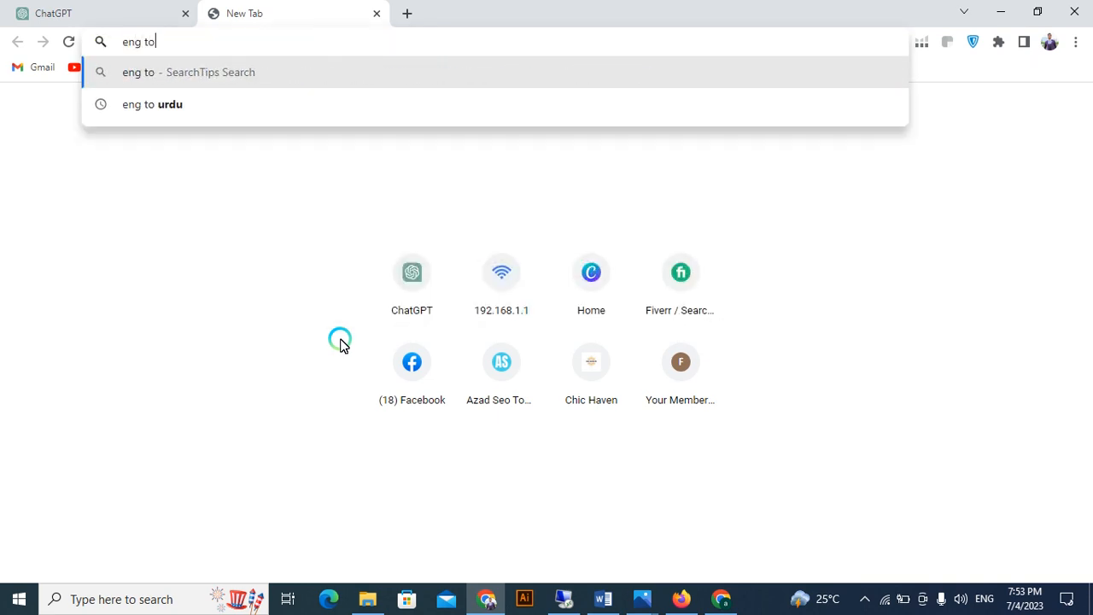
key("Return")
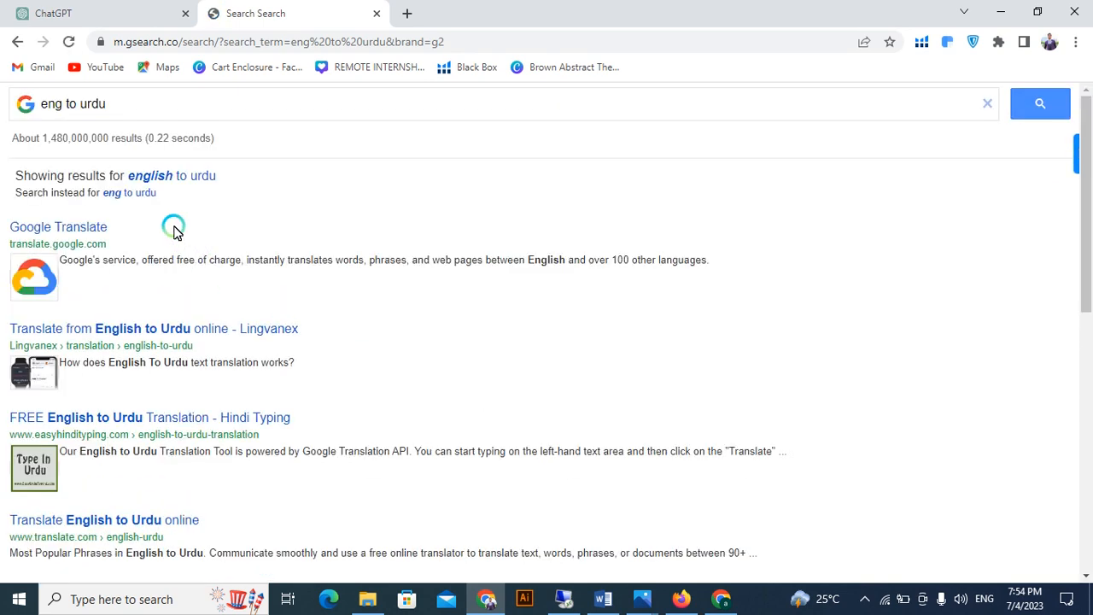
left_click(167, 181)
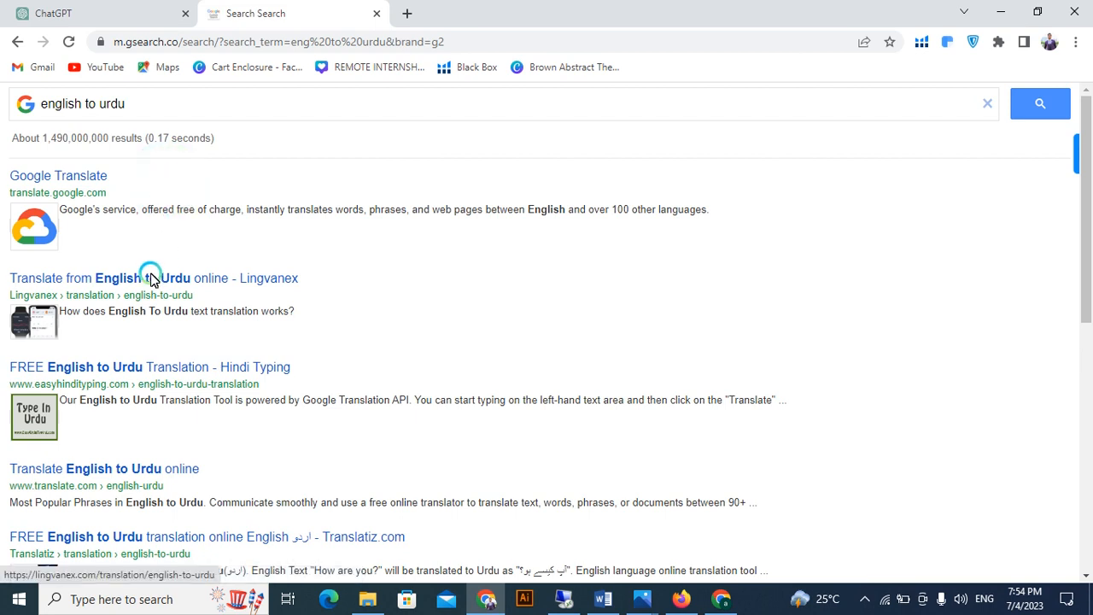
left_click_drag(151, 105, 12, 103)
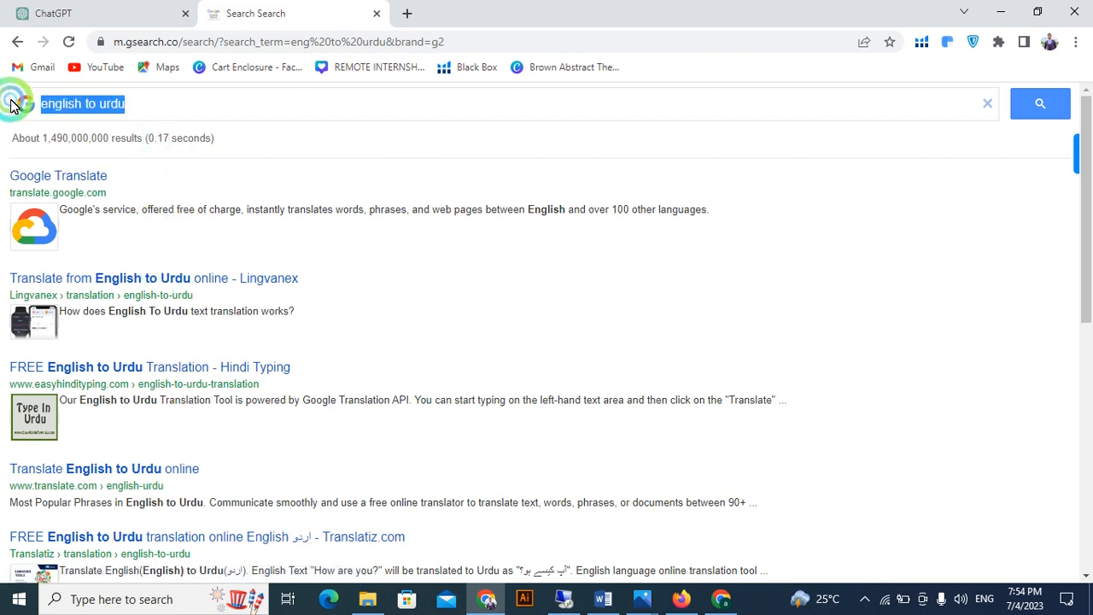
Return to the ChatGPT conversation and copy the last submitted prompt into a new message
left_click(103, 13)
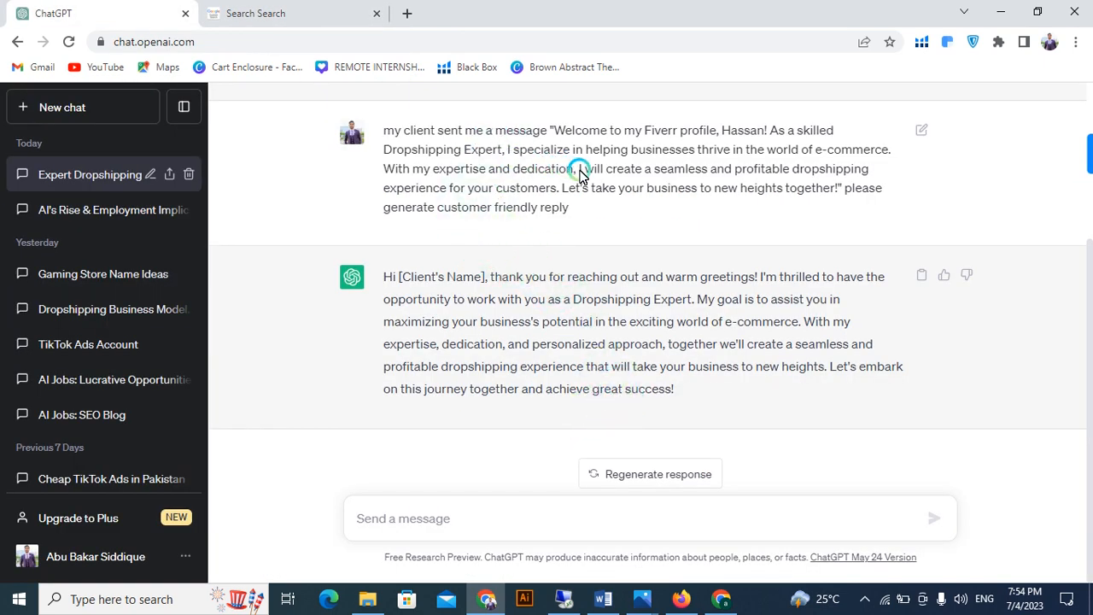
left_click_drag(580, 208, 376, 132)
key("ctrl+c")
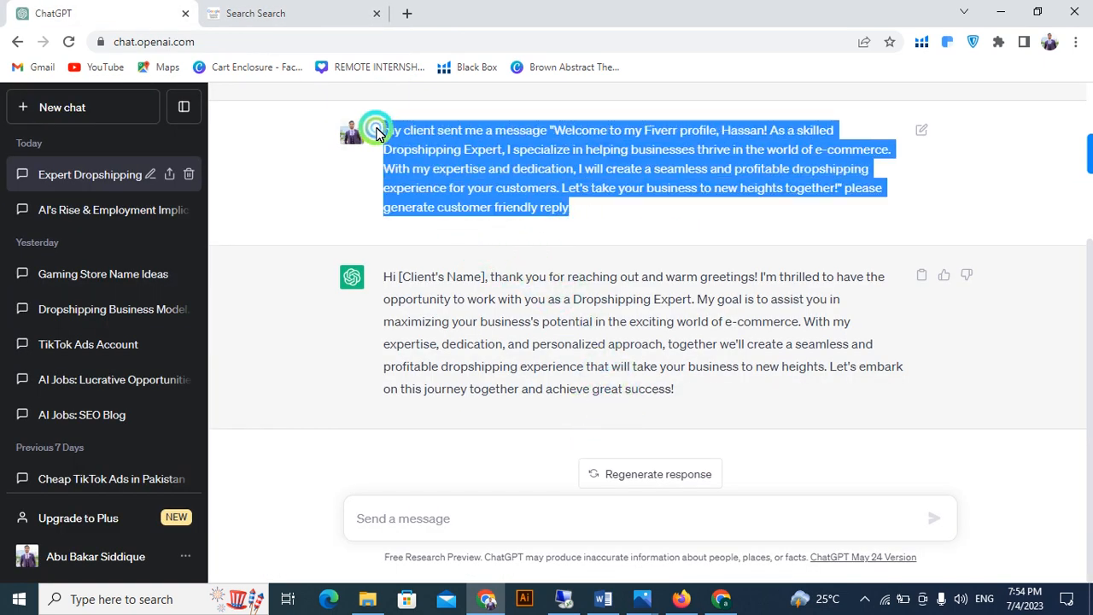
left_click(439, 523)
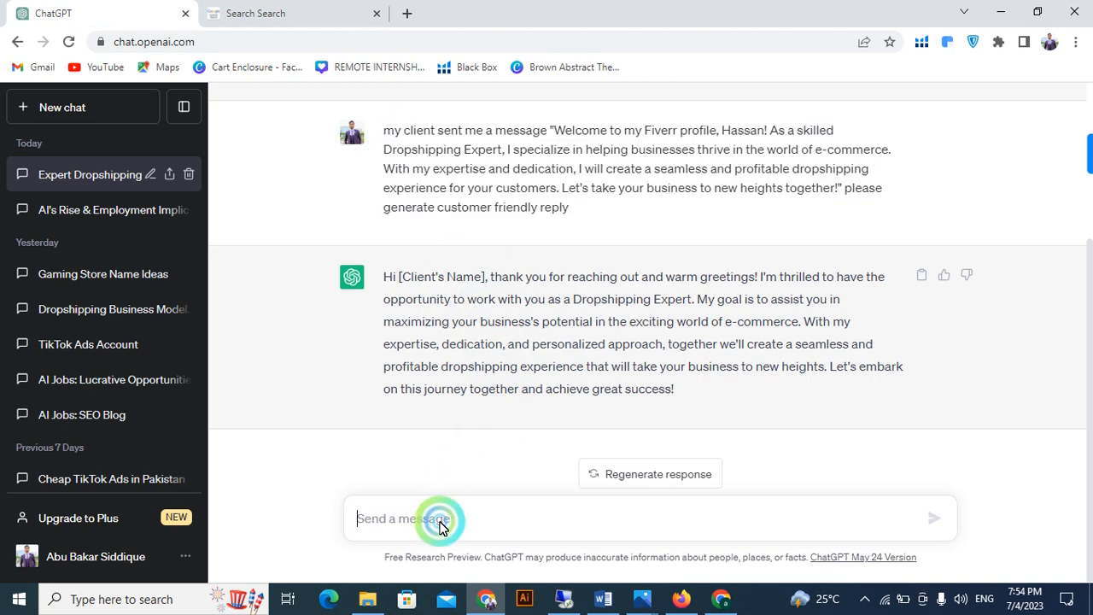
key("ctrl+v")
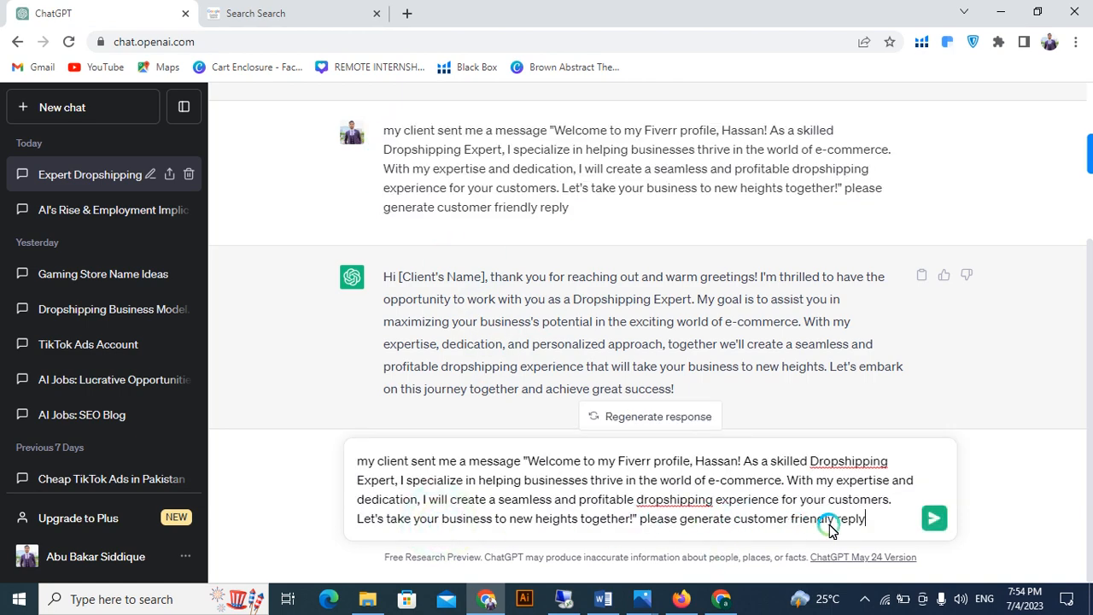
Replace "generate customer friendly reply" in the new message with "translate it into urdu" and submit it
left_click_drag(867, 518, 683, 544)
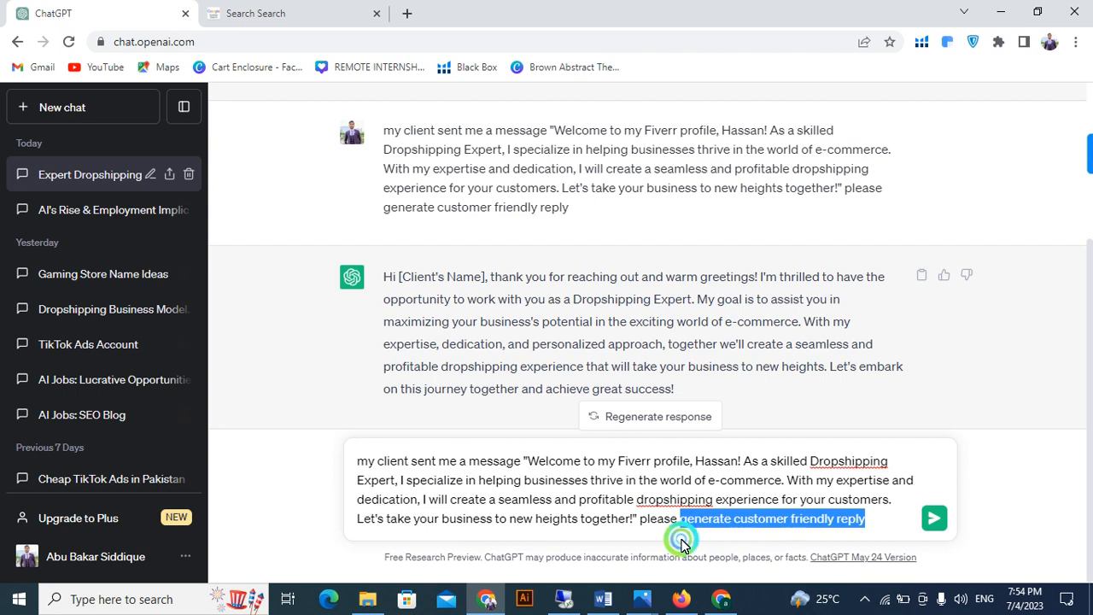
type("tran")
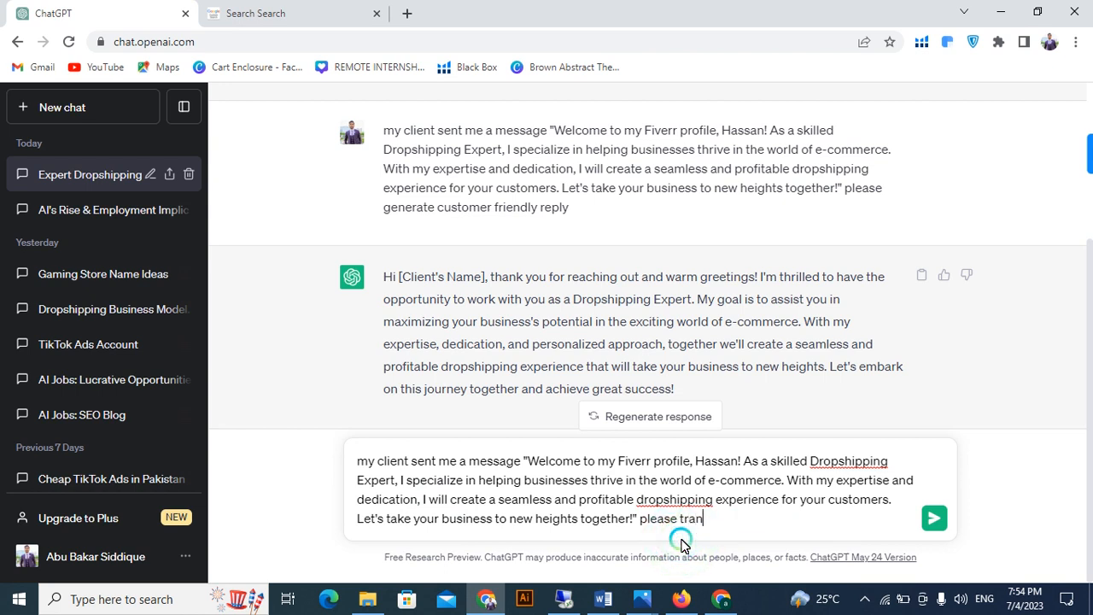
type("slate it into urdu")
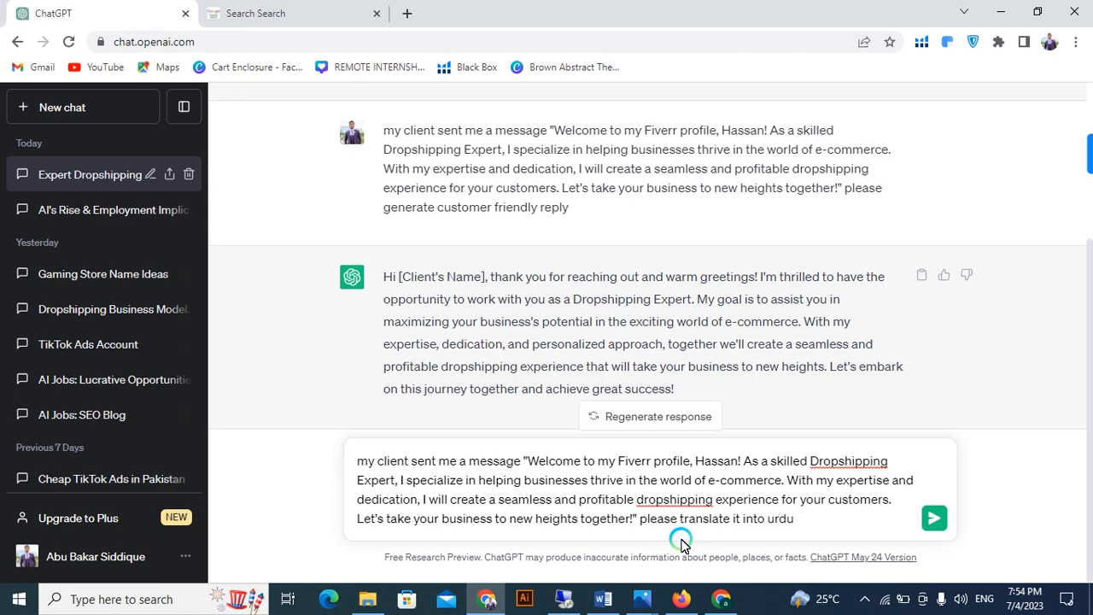
key("Return")
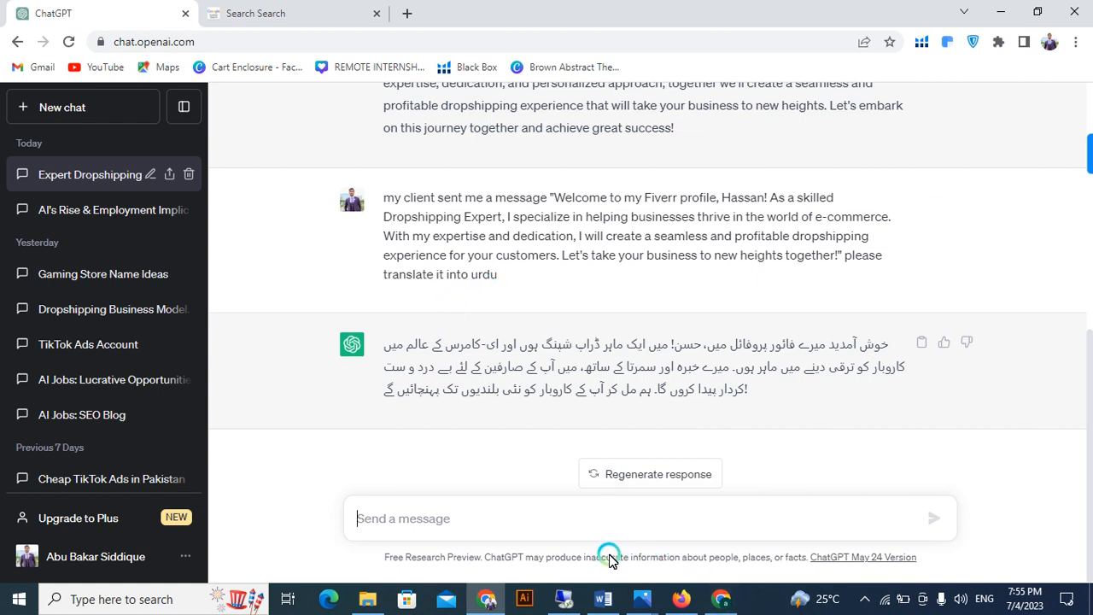
Switch to the Fiverr profile in Firefox and add Spanish - Español as a language at the Fluent level
left_click(673, 601)
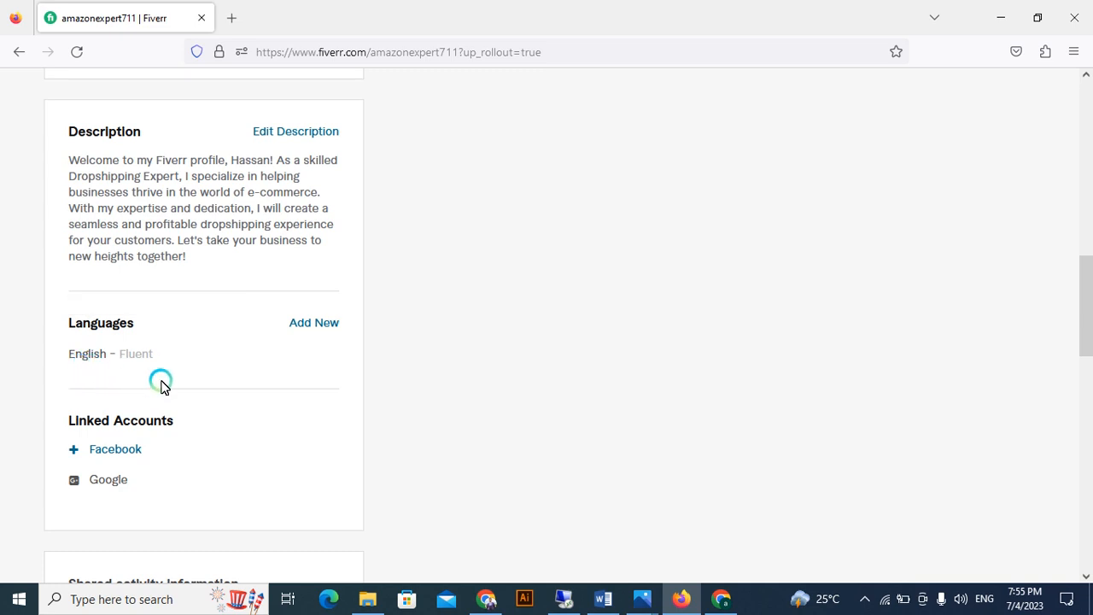
scroll(161, 385, "down", 2)
left_click(303, 241)
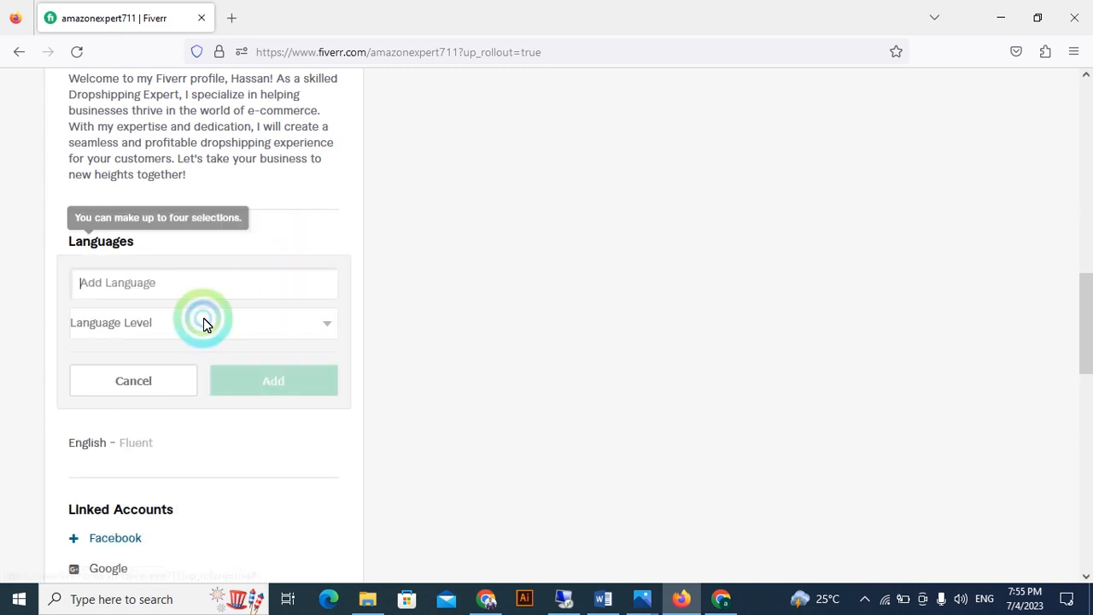
left_click(183, 288)
type("Spani")
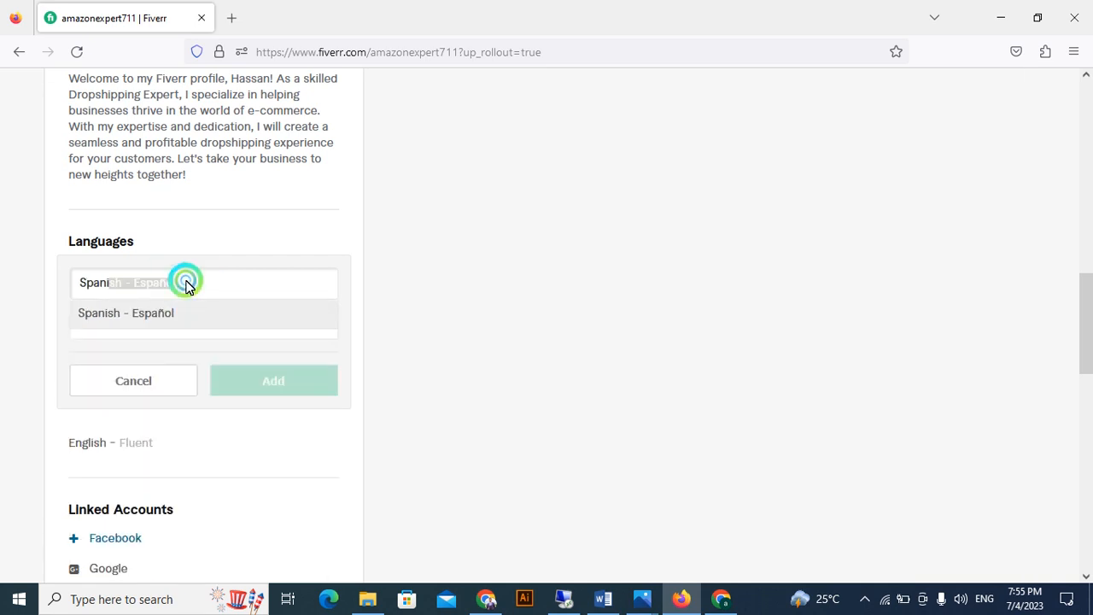
left_click(196, 322)
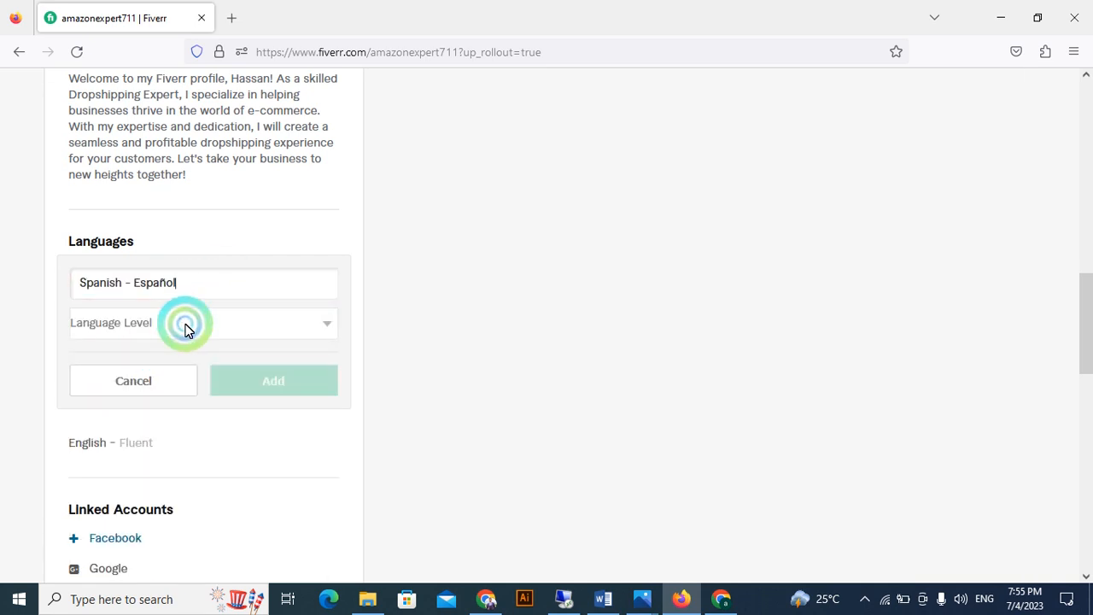
left_click(180, 324)
left_click(114, 414)
left_click(124, 325)
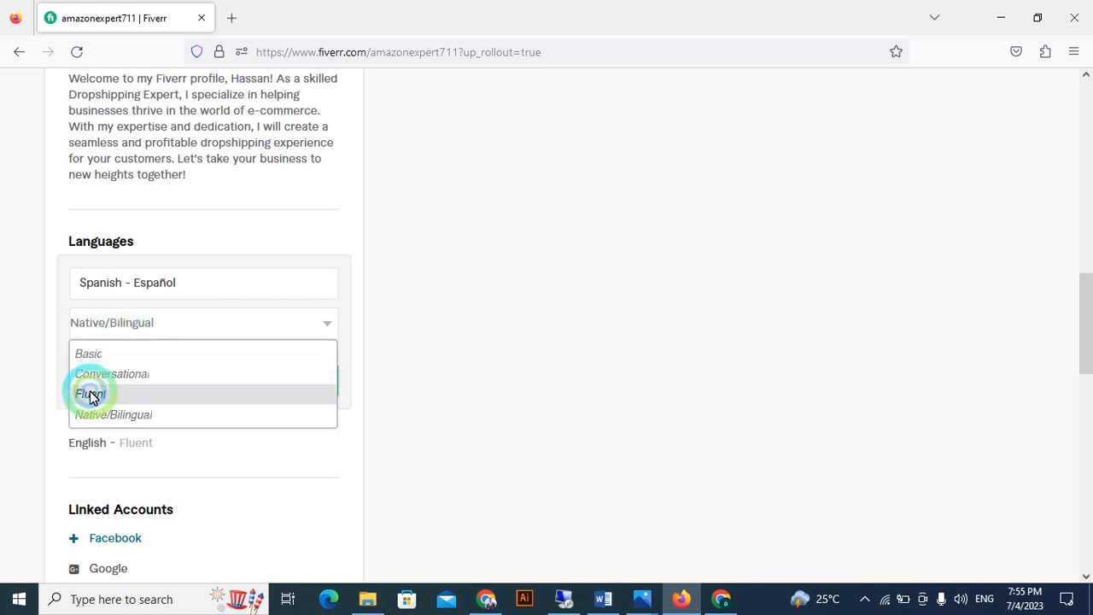
left_click(91, 391)
left_click(251, 385)
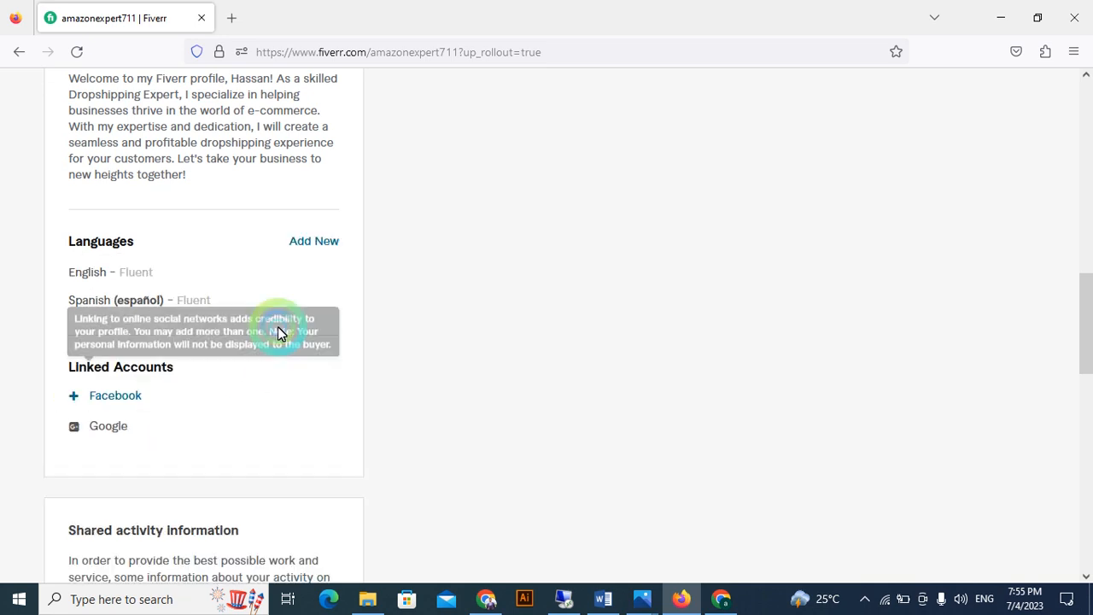
Add Russian to the profile's languages at the Fluent level
left_click(309, 242)
left_click(209, 293)
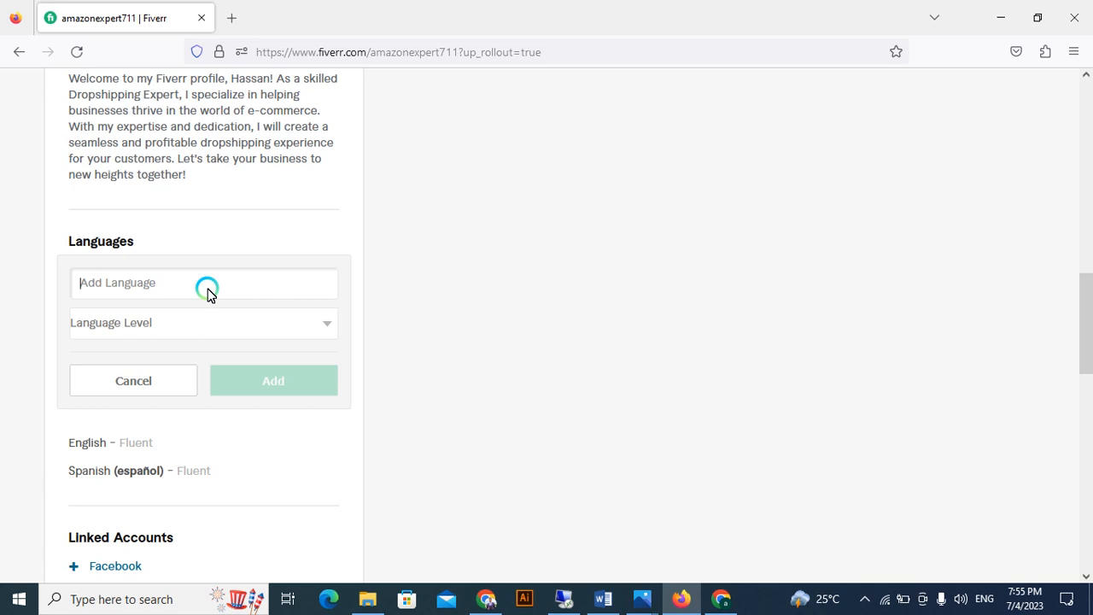
type("Ru")
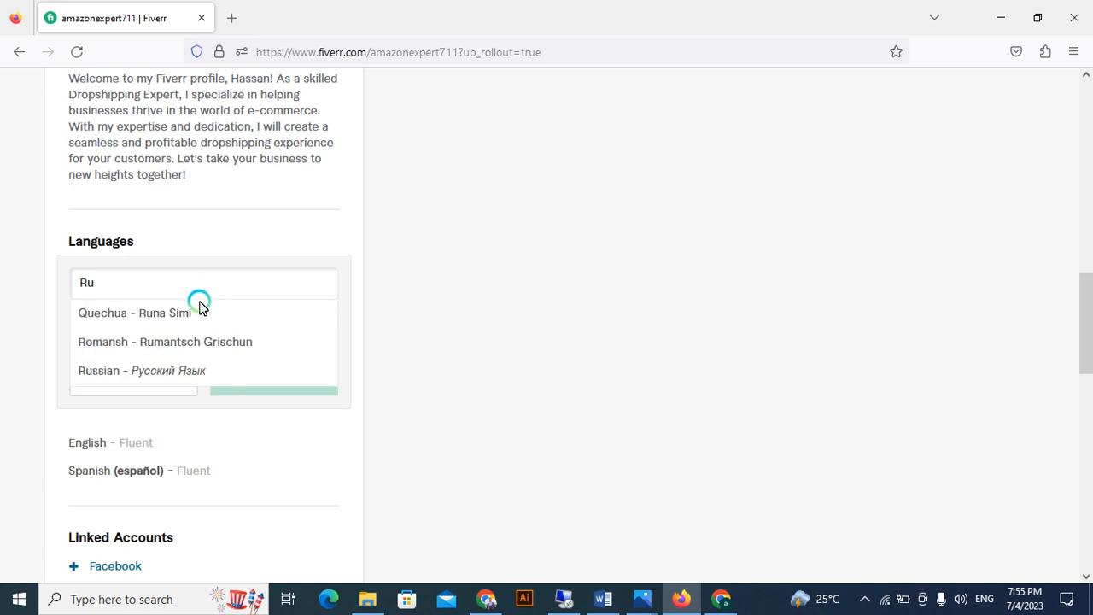
left_click(163, 370)
left_click(139, 335)
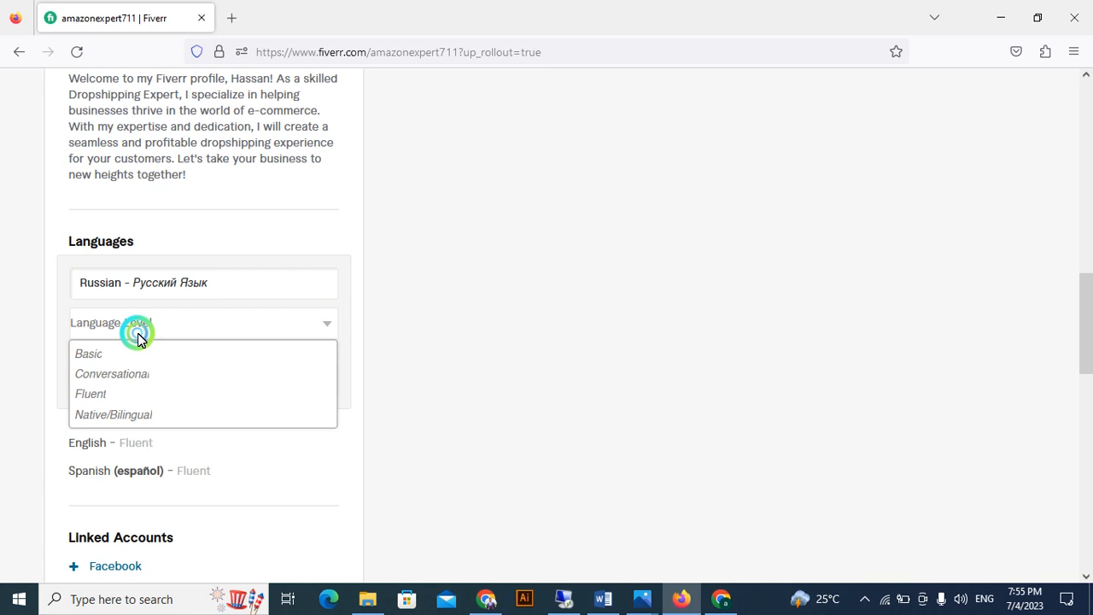
left_click(120, 392)
left_click(303, 378)
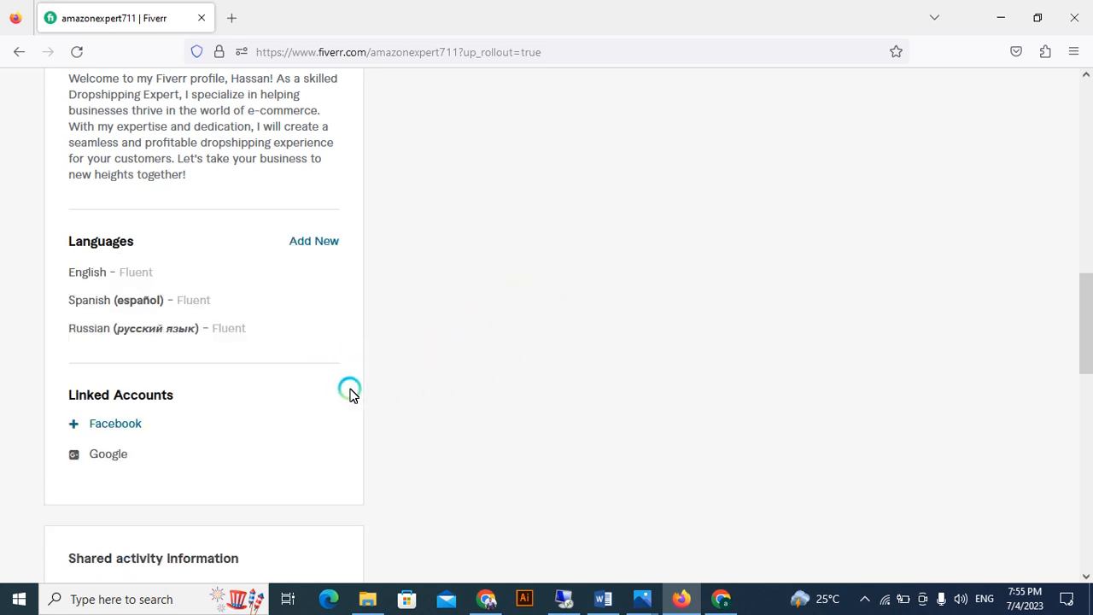
mouse_move(137, 330)
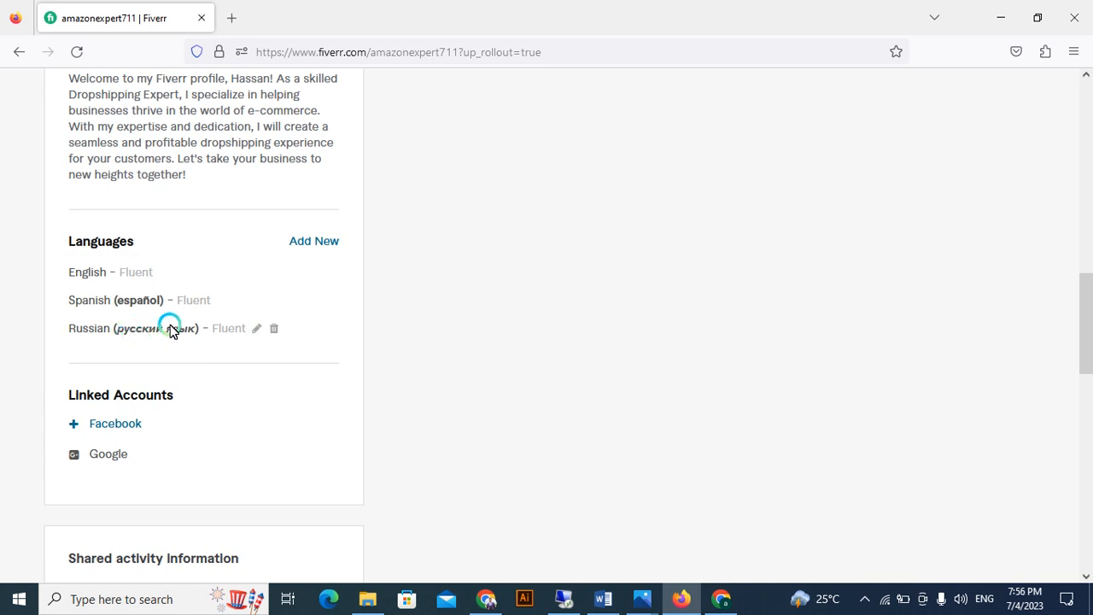
mouse_move(216, 301)
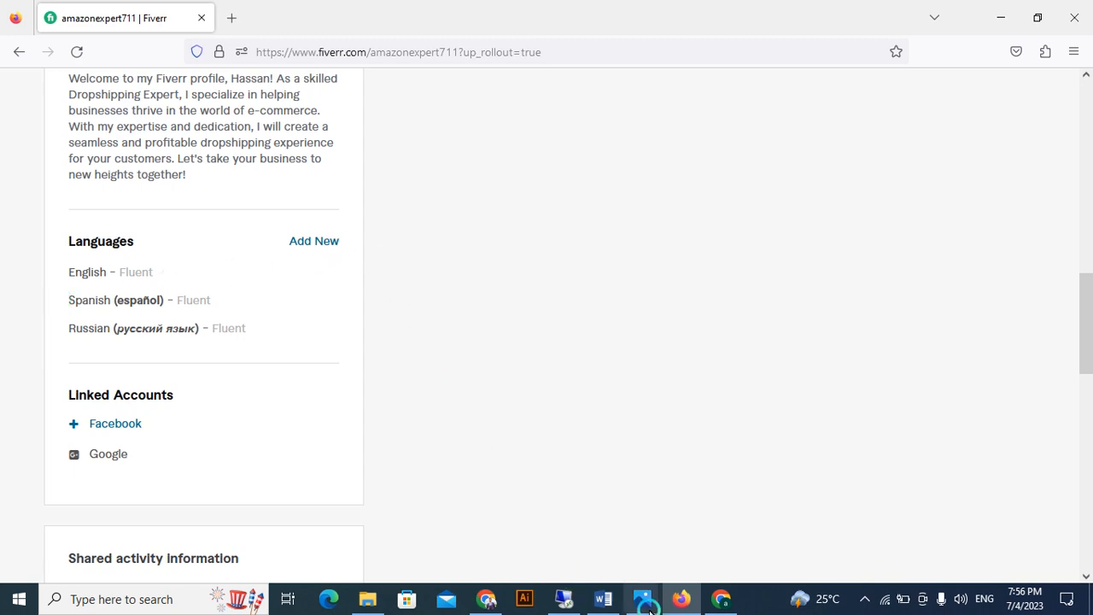
Switch to Chrome and search Google for "europe use in language" in a new tab
left_click(721, 598)
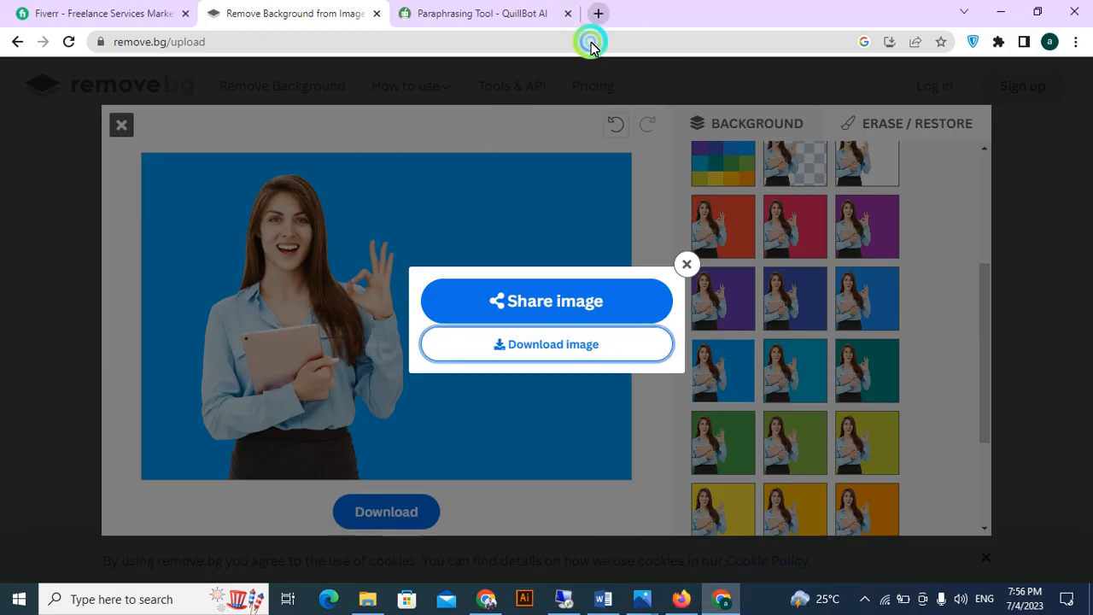
left_click(598, 14)
type("euro")
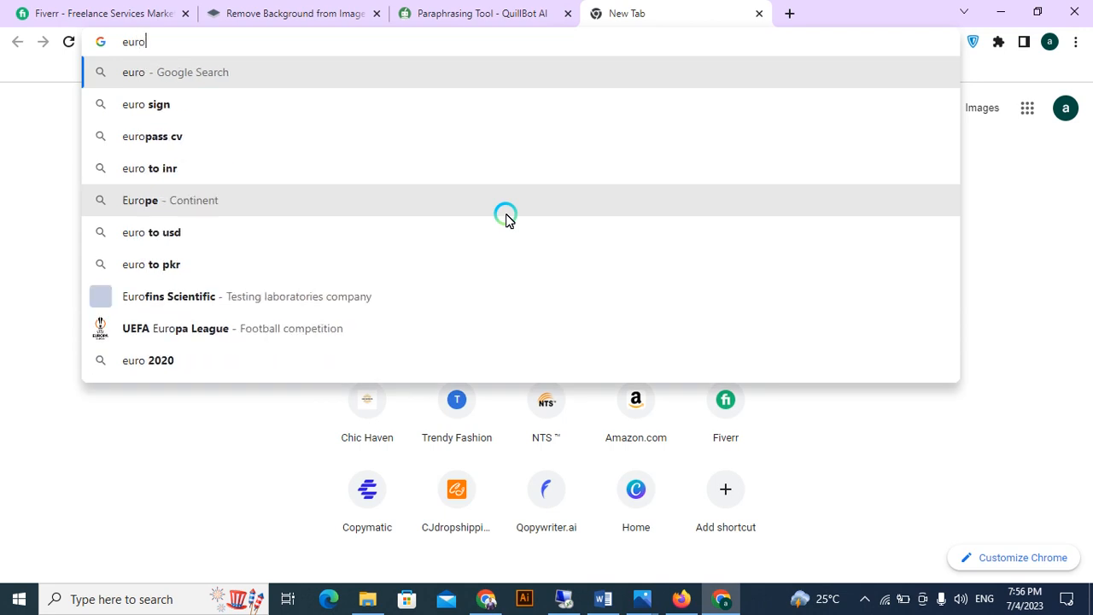
type("pe use la")
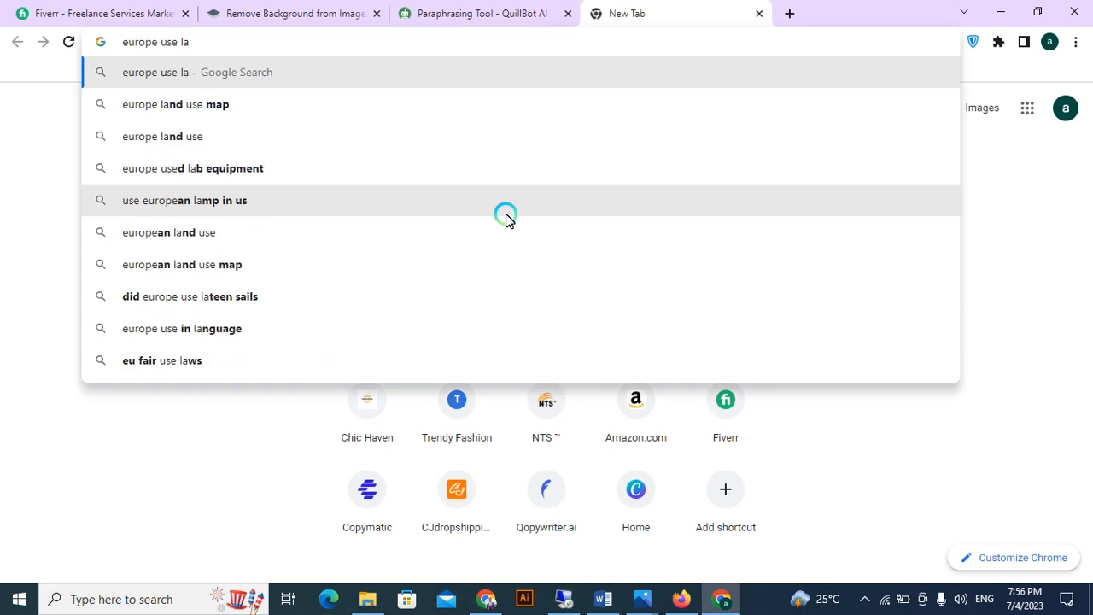
type("nh")
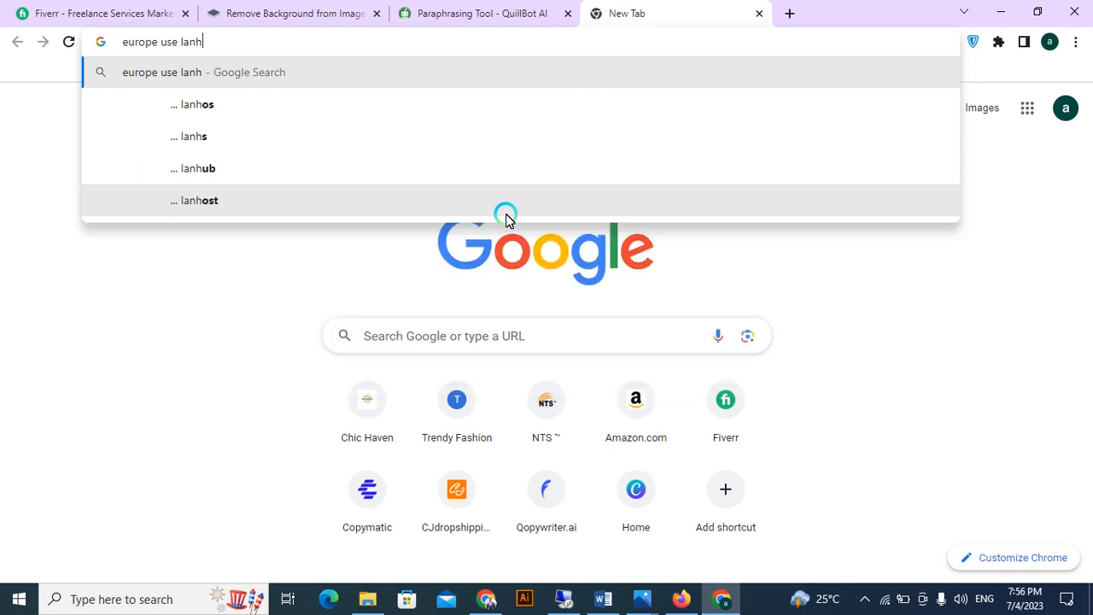
key("BackSpace")
type("g")
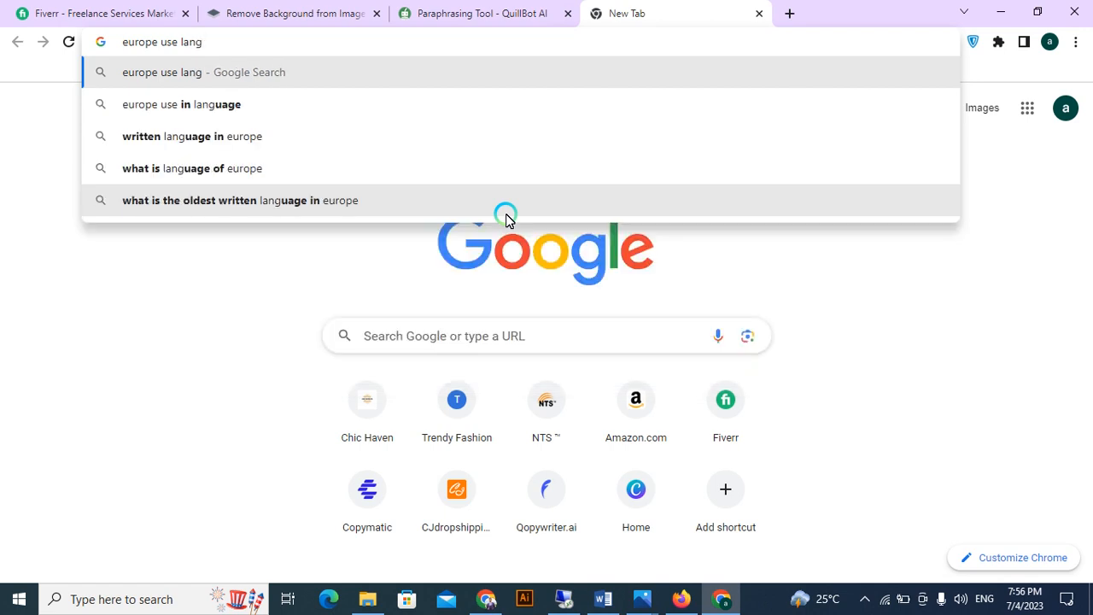
left_click(222, 105)
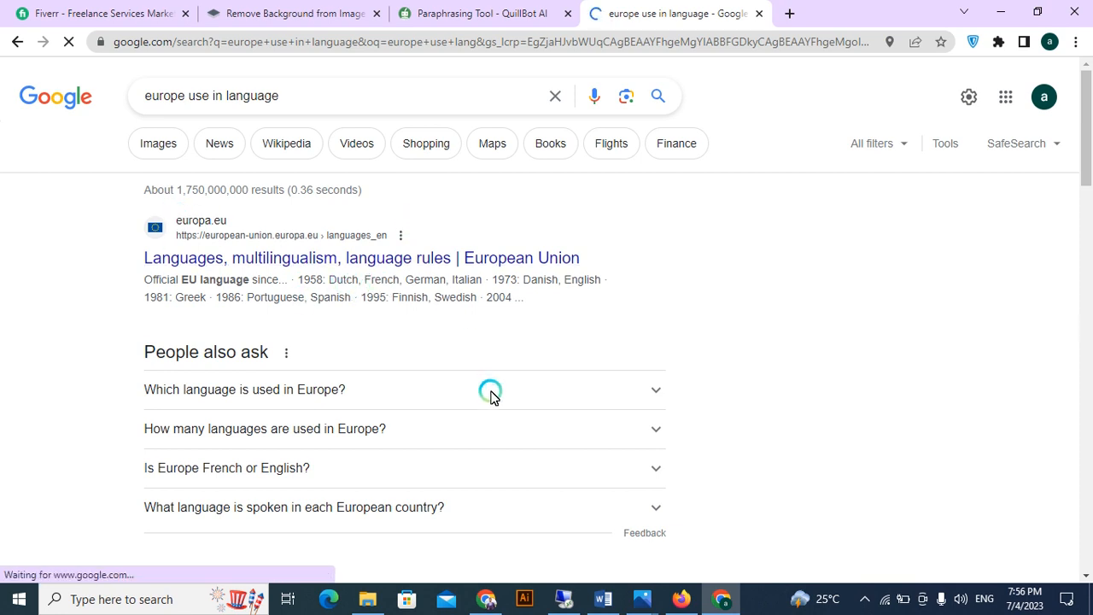
Return to the Fiverr profile in Firefox, add French - Français at the Fluent level and delete Russian from the languages
left_click(683, 595)
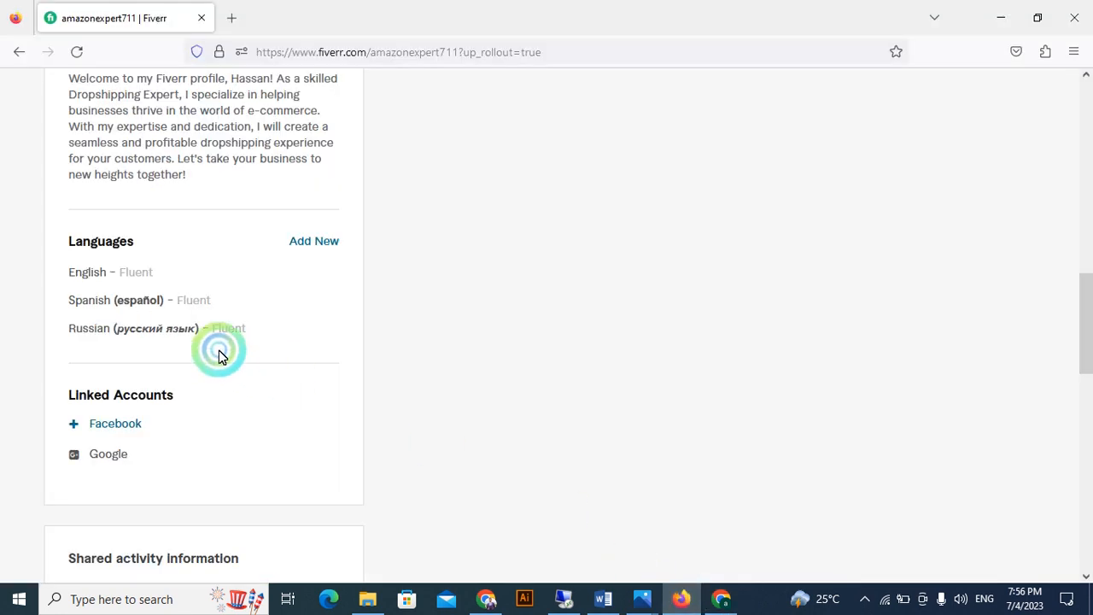
left_click(296, 245)
left_click(156, 297)
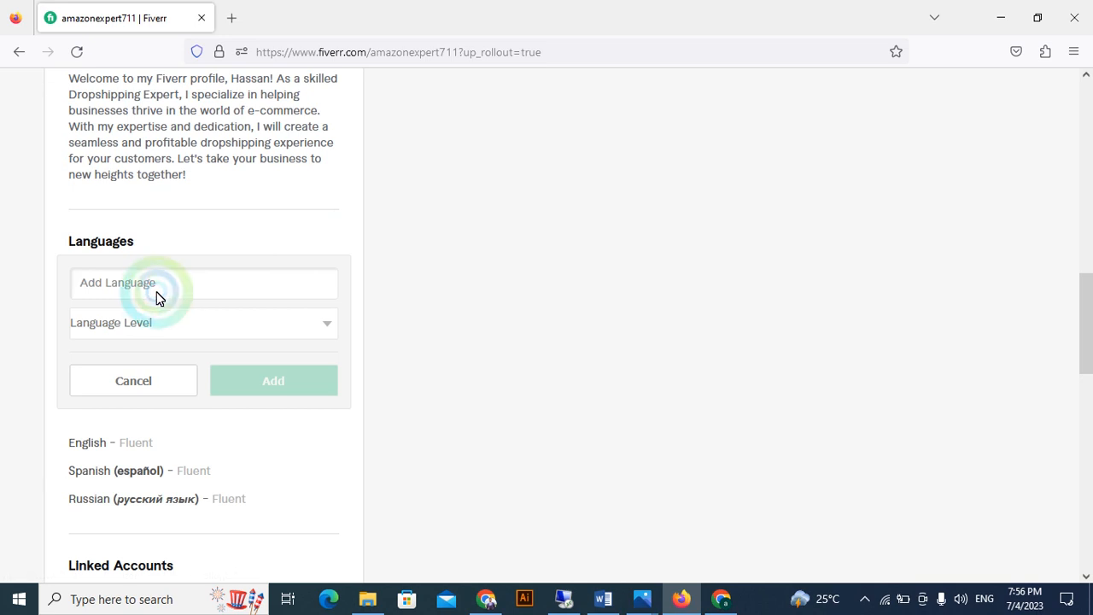
type("Fre")
left_click(151, 312)
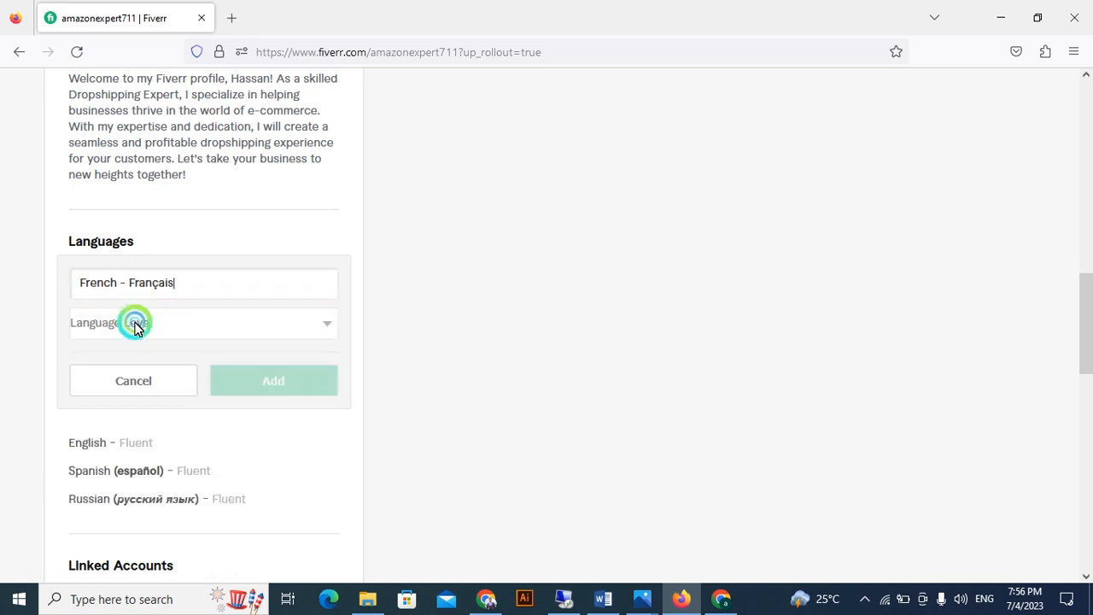
left_click(135, 323)
left_click(129, 395)
left_click(242, 387)
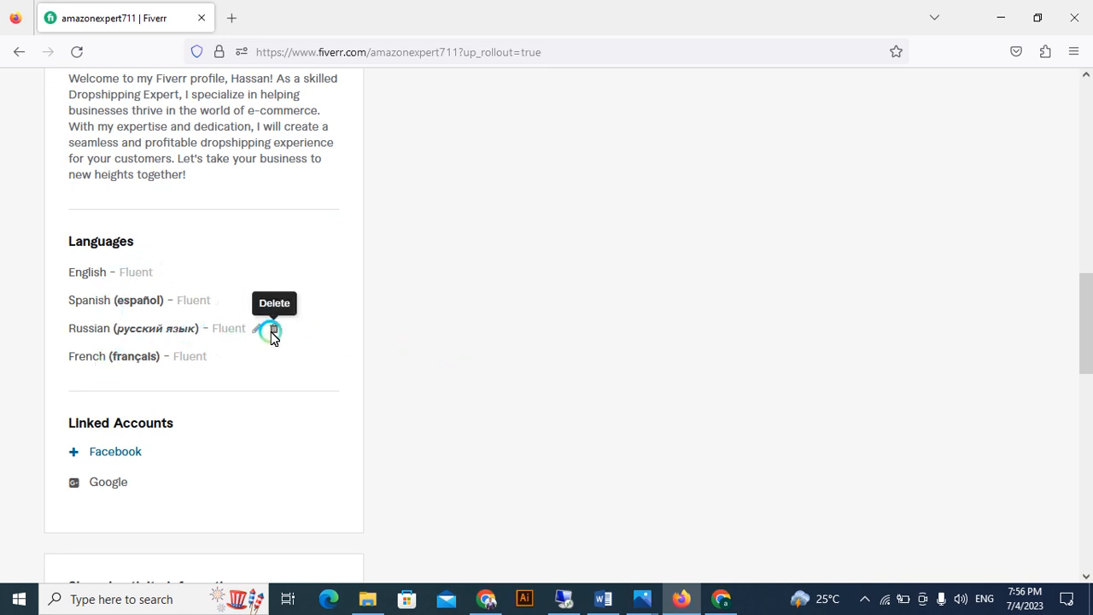
left_click(273, 331)
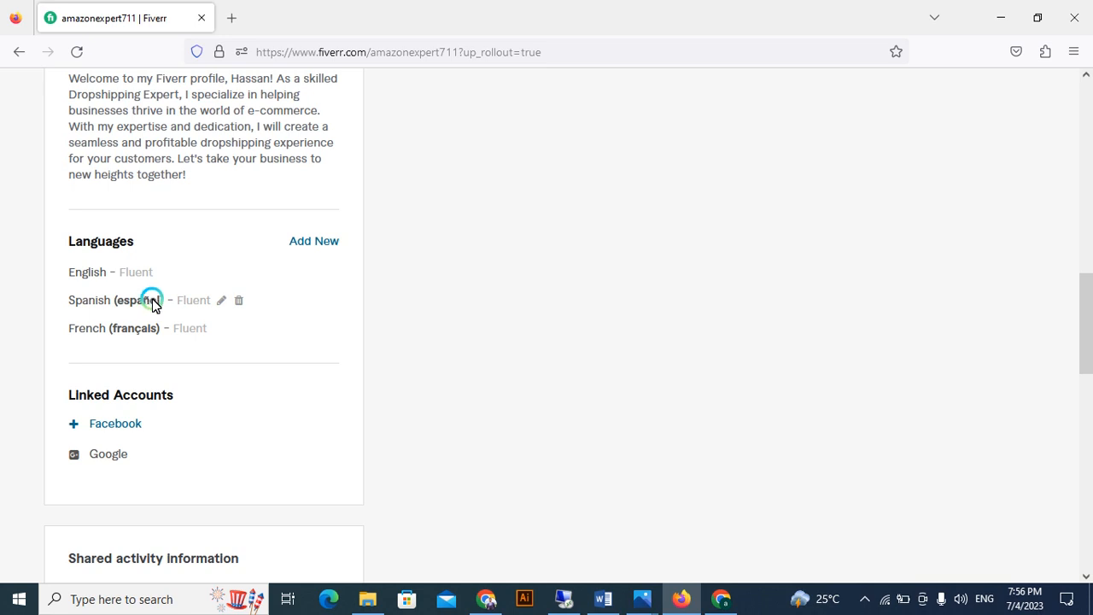
Review the completed profile, including the picture, tagline, description, languages and linked accounts
scroll(162, 330, "down", 2)
scroll(183, 312, "up", 1)
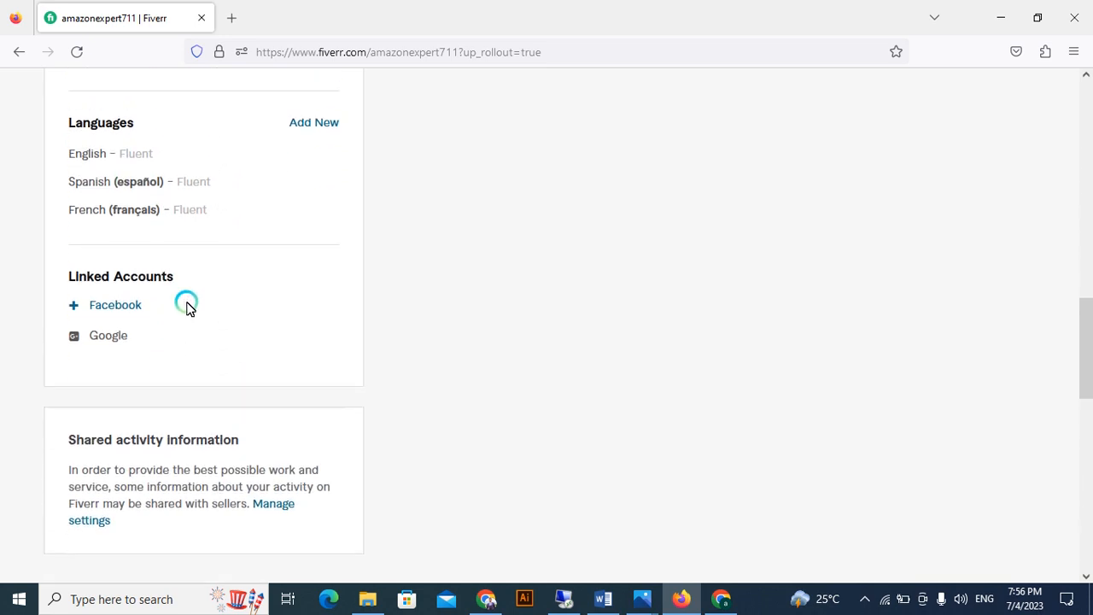
scroll(190, 299, "up", 1)
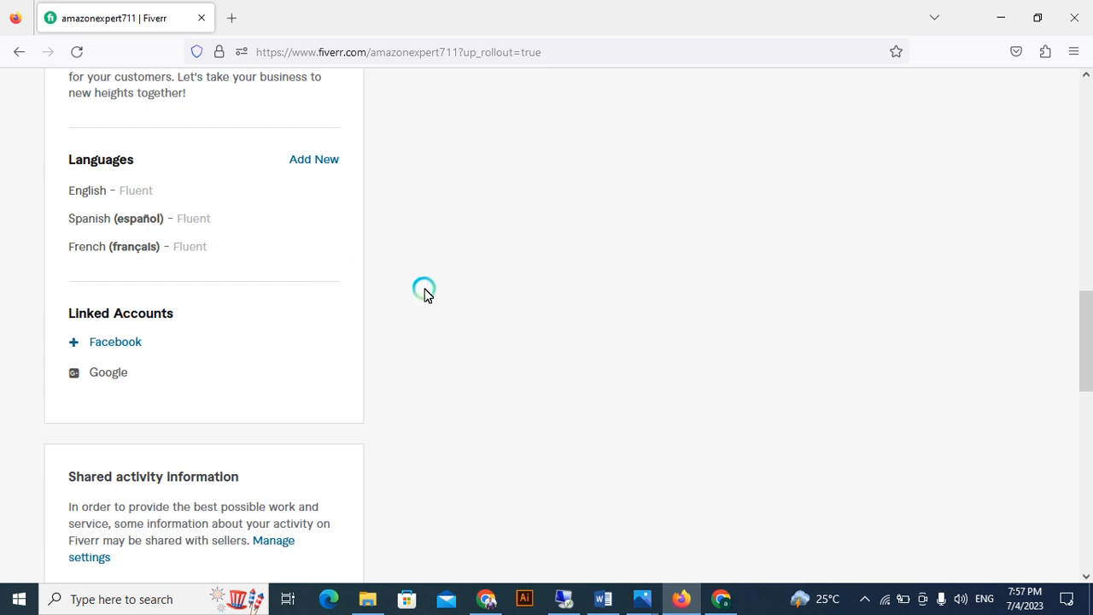
scroll(334, 266, "down", 4)
scroll(239, 291, "up", 5)
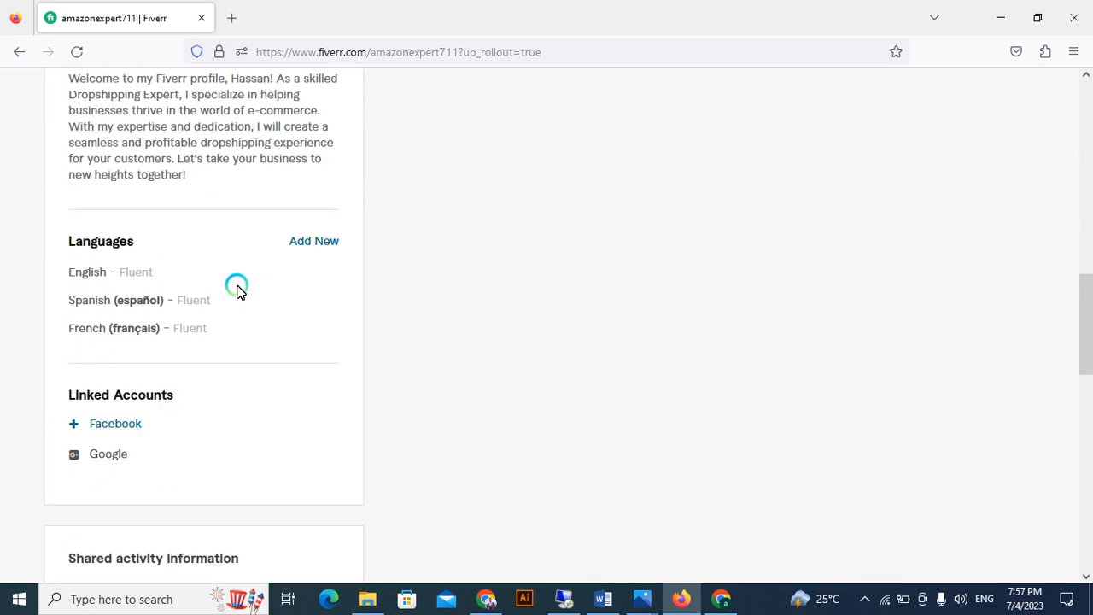
scroll(213, 256, "up", 8)
scroll(171, 230, "down", 4)
scroll(188, 111, "up", 4)
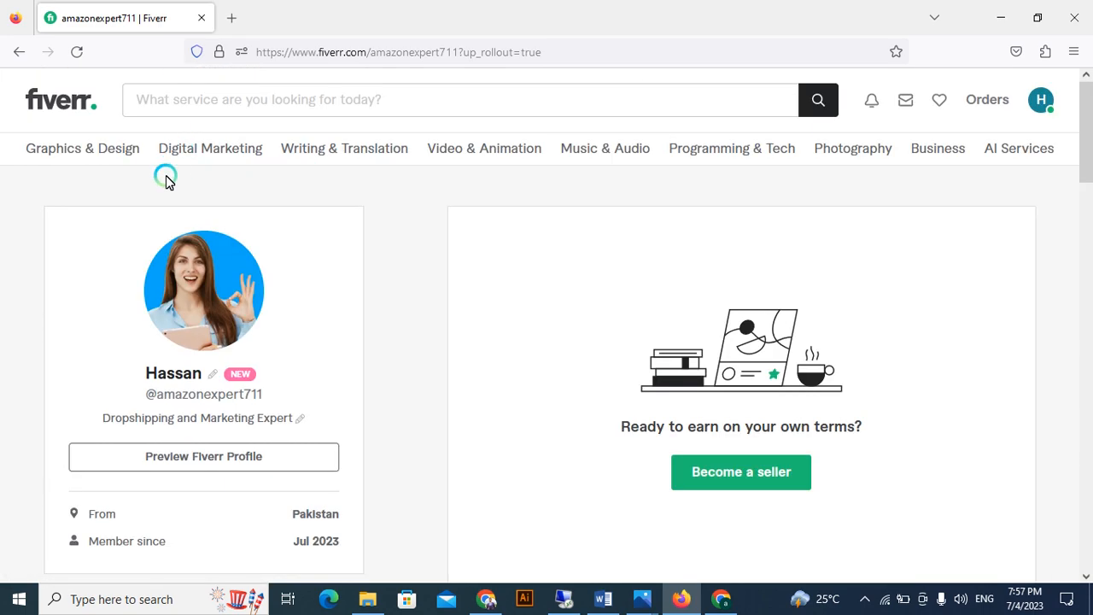
scroll(227, 462, "down", 4)
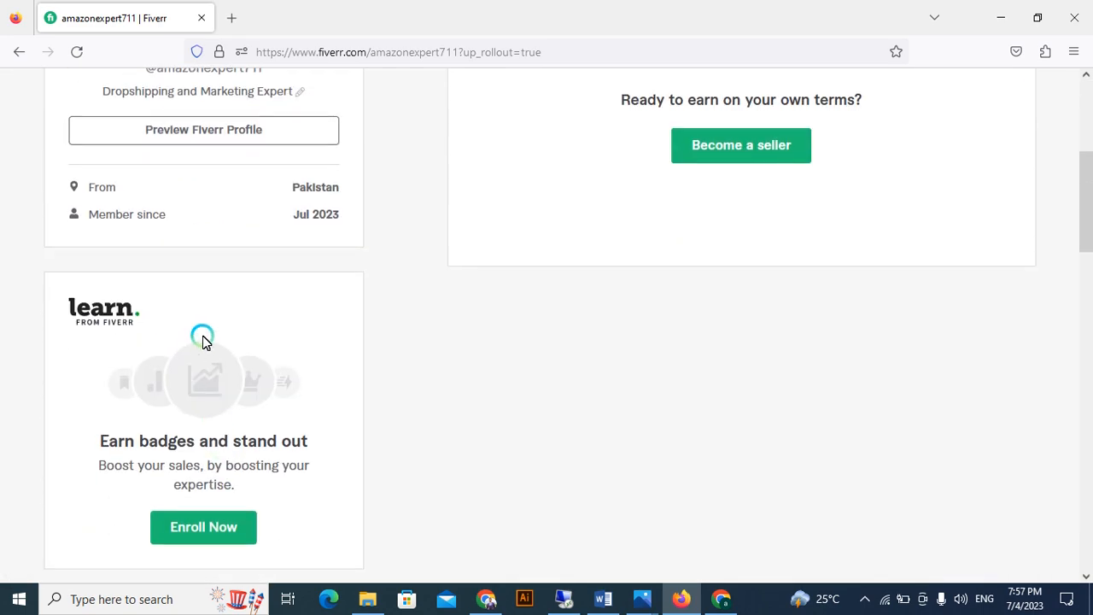
scroll(202, 342, "down", 3)
scroll(203, 333, "down", 3)
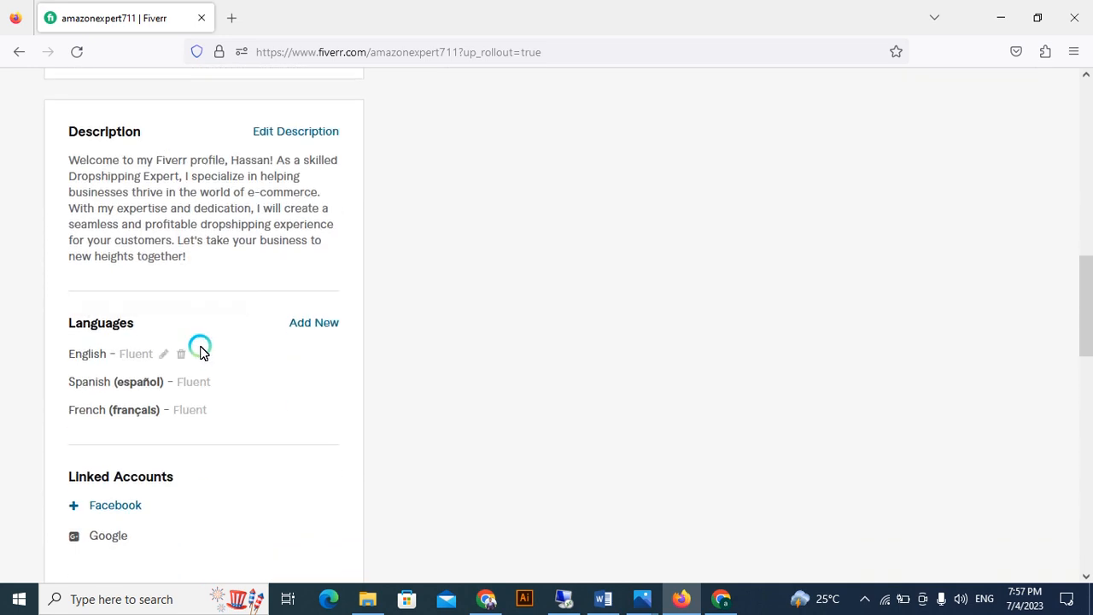
Start becoming a seller and continue through the onboarding overview and successful-profile tips to the page on things to avoid
scroll(257, 350, "up", 9)
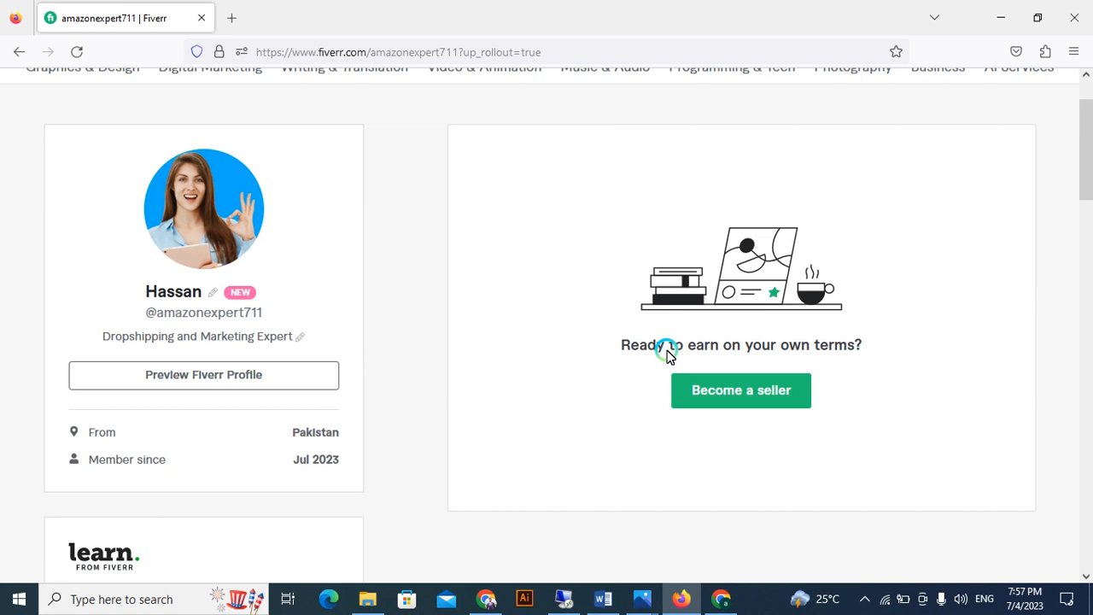
left_click(747, 394)
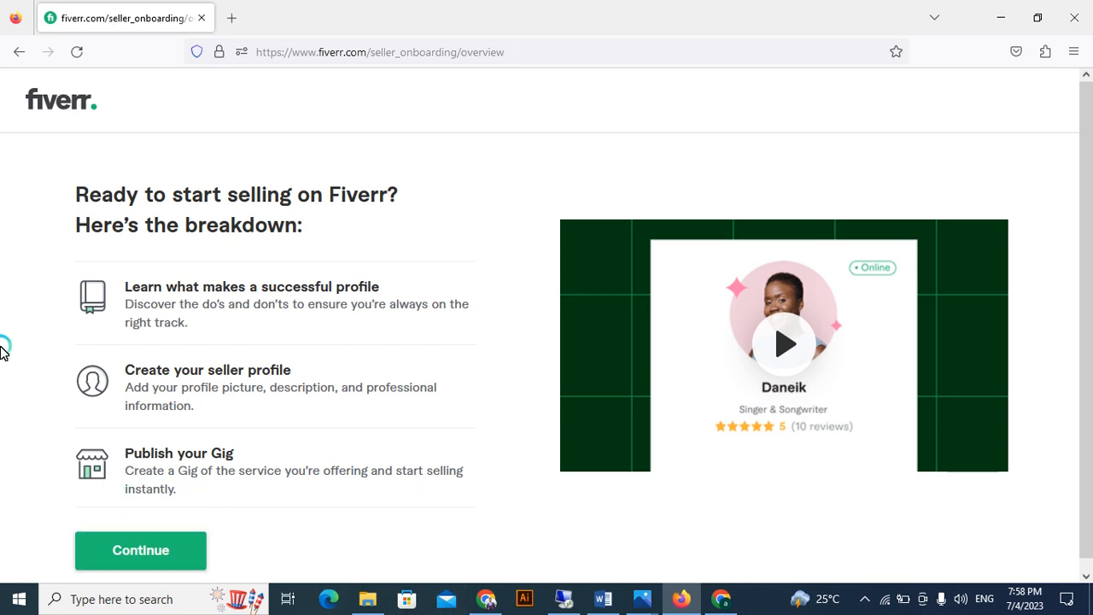
left_click(154, 548)
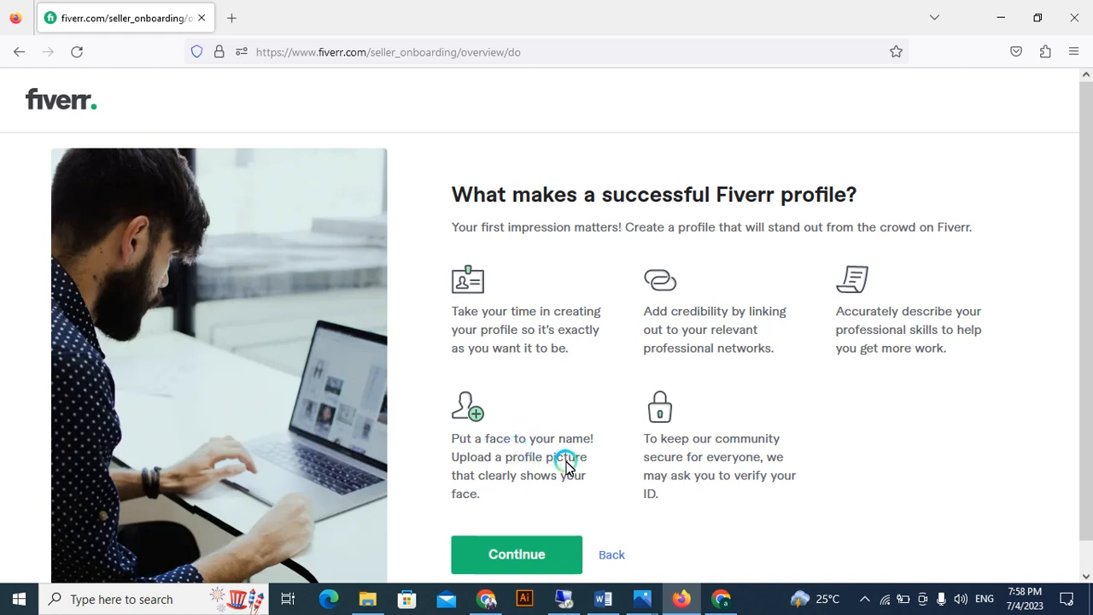
left_click(508, 496)
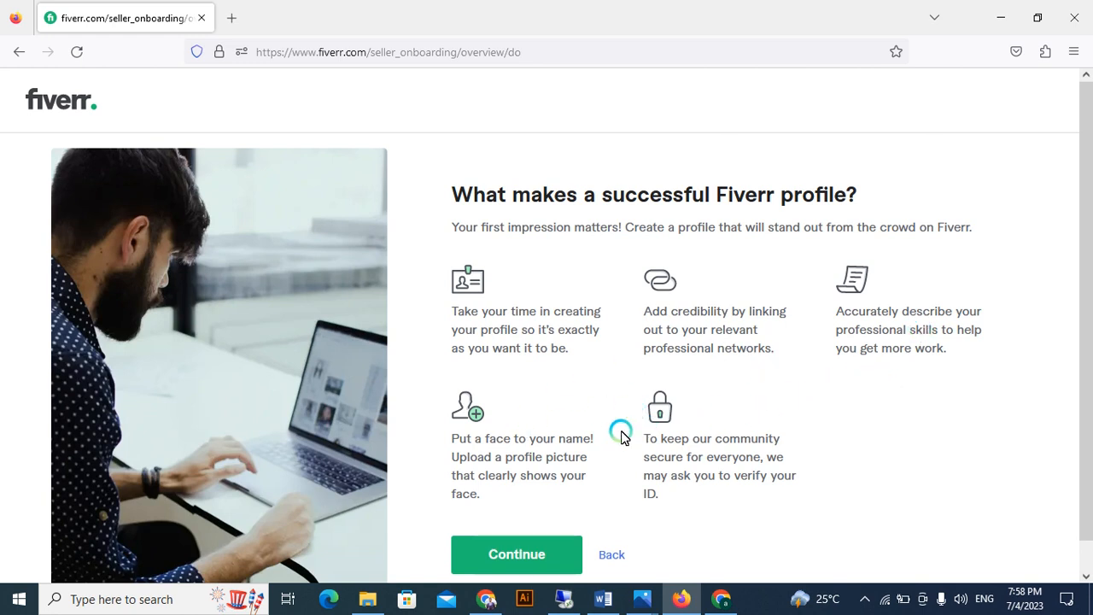
scroll(513, 478, "down", 1)
left_click(496, 527)
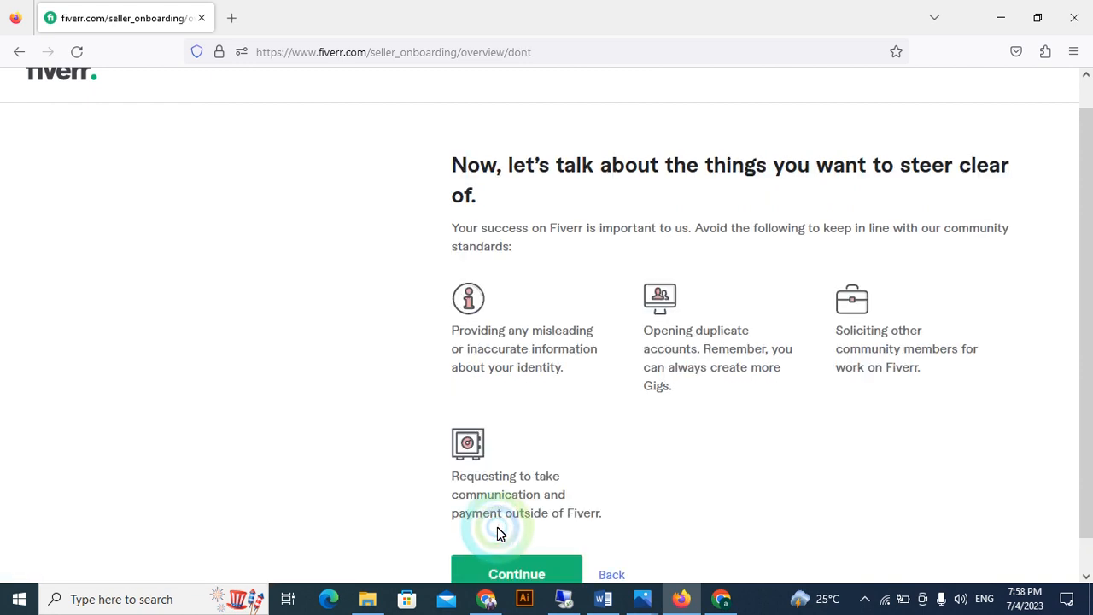
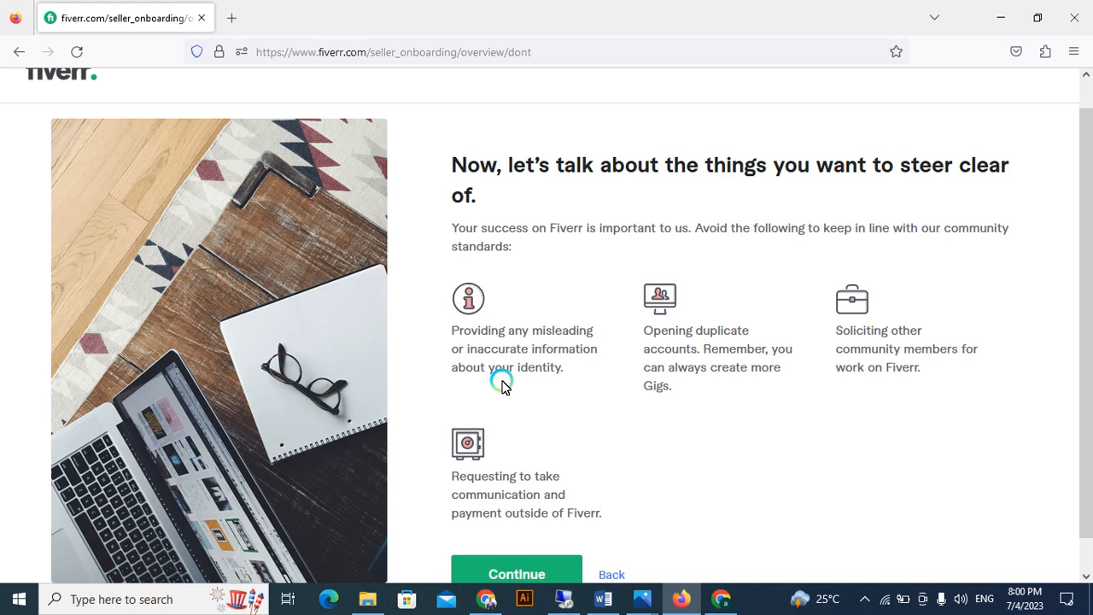
Continue past the page on things to avoid to the personal info form
scroll(589, 474, "down", 1)
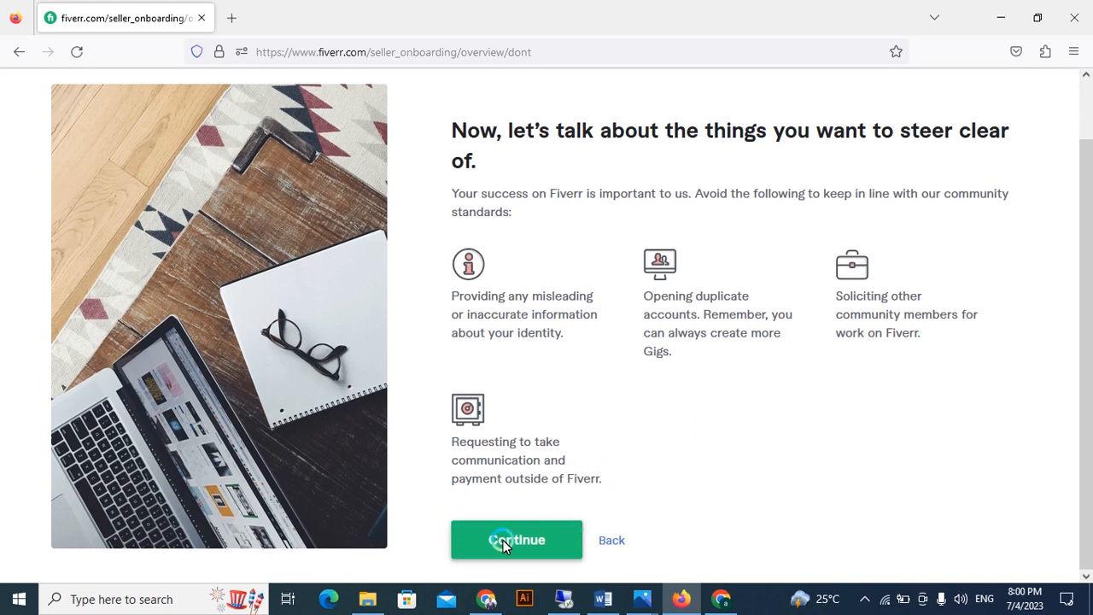
left_click(504, 542)
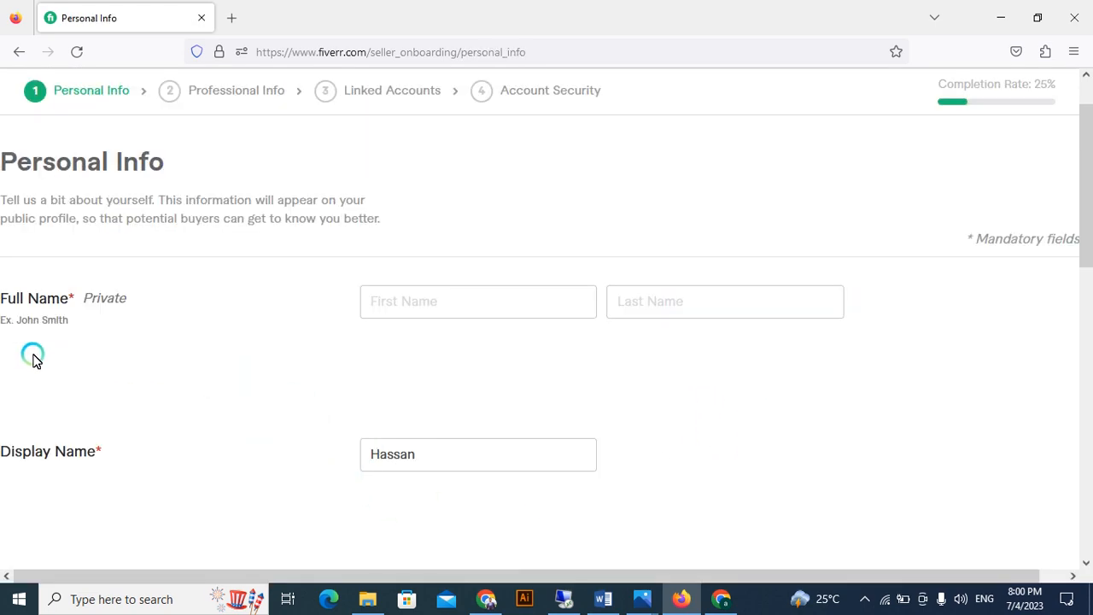
left_click(377, 304)
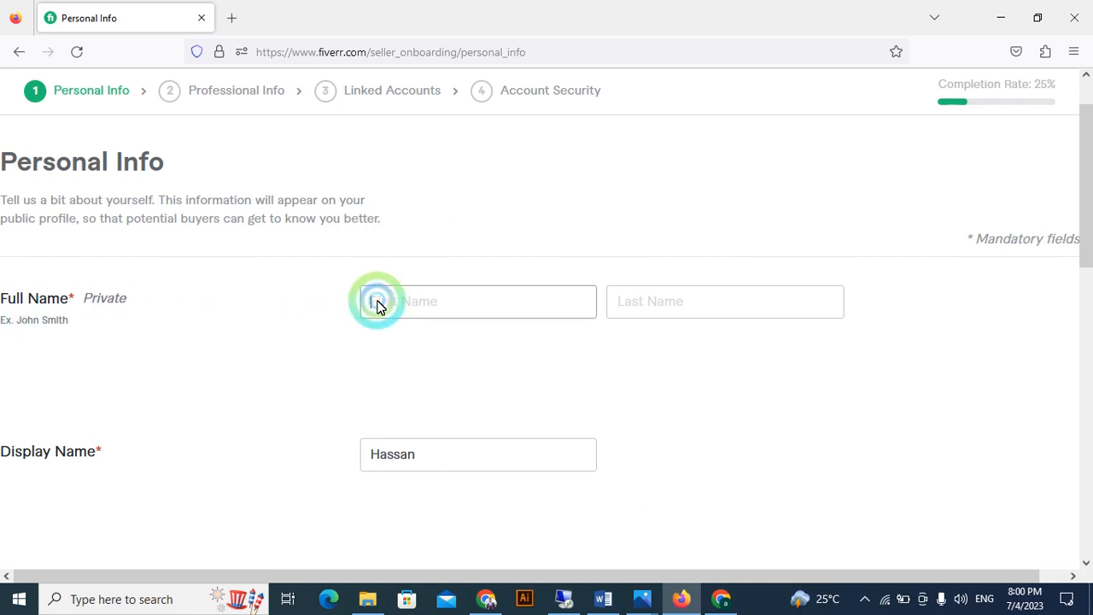
left_click(378, 304)
type("Hass")
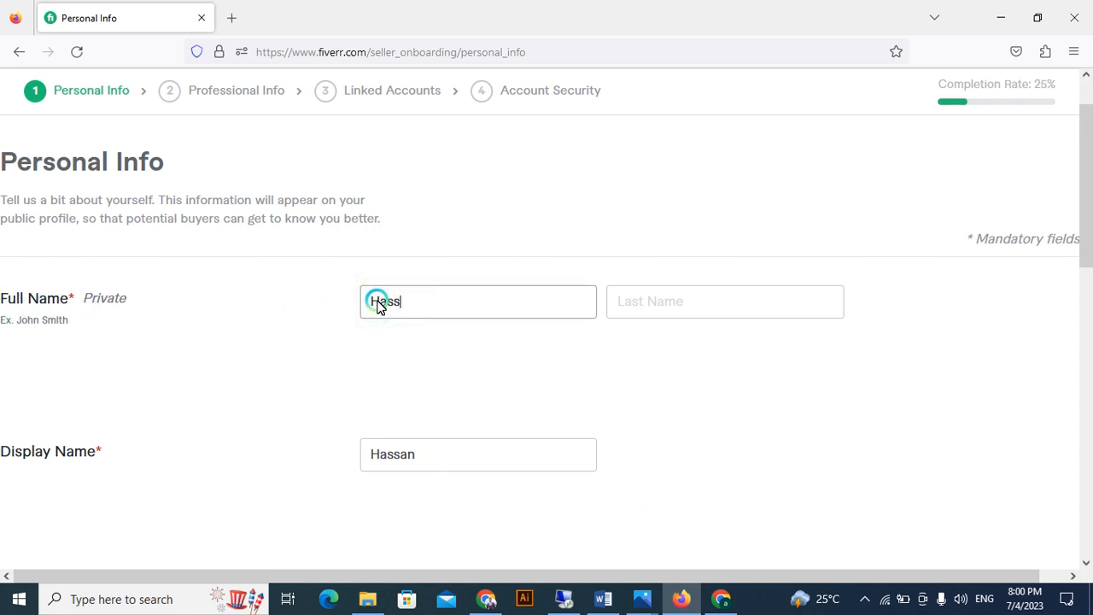
type("an")
left_click(637, 299)
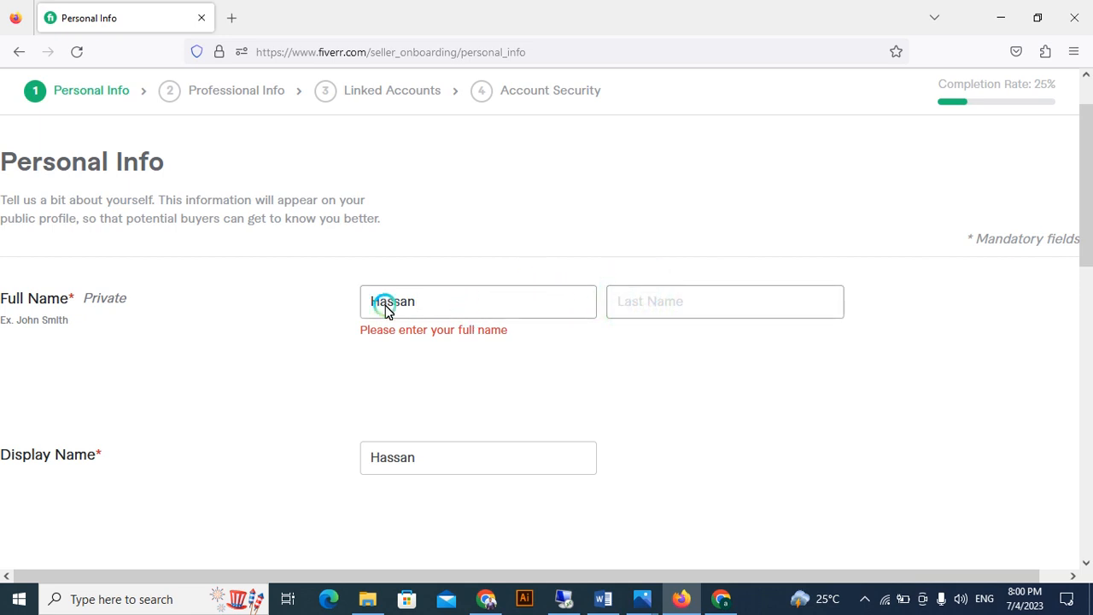
left_click_drag(7, 298, 130, 305)
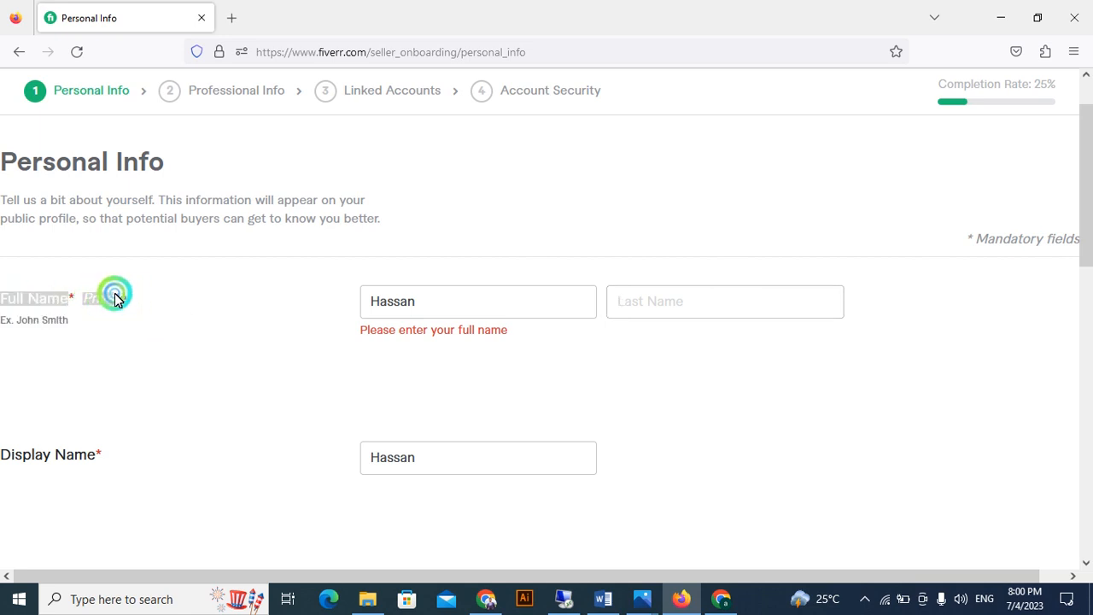
Replace the first name entry and fill in the last name so the seller's full name is complete
left_click(419, 299)
key("ctrl+a")
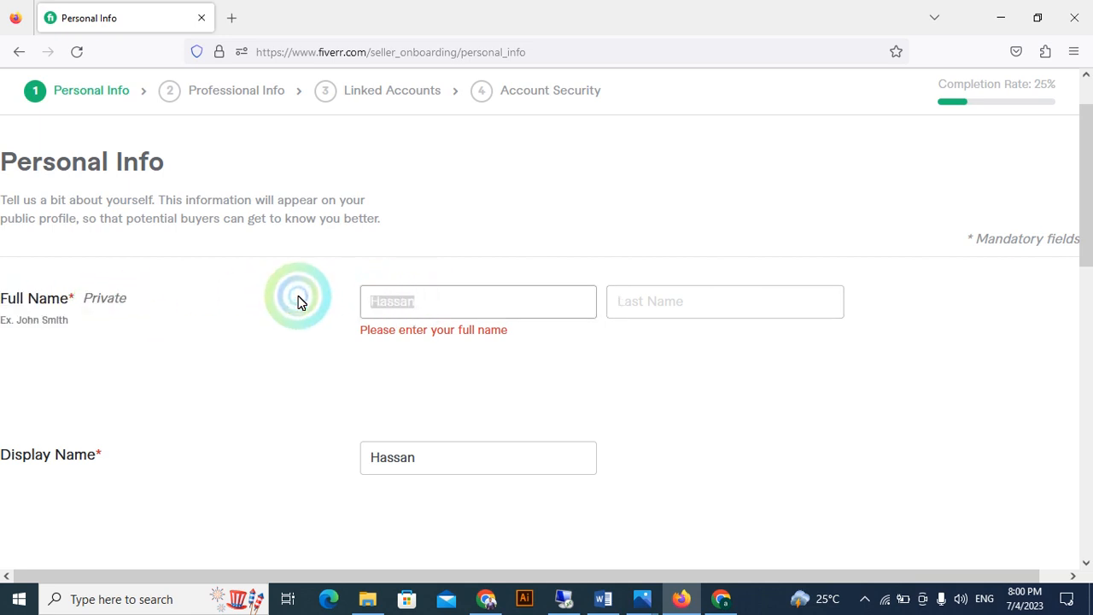
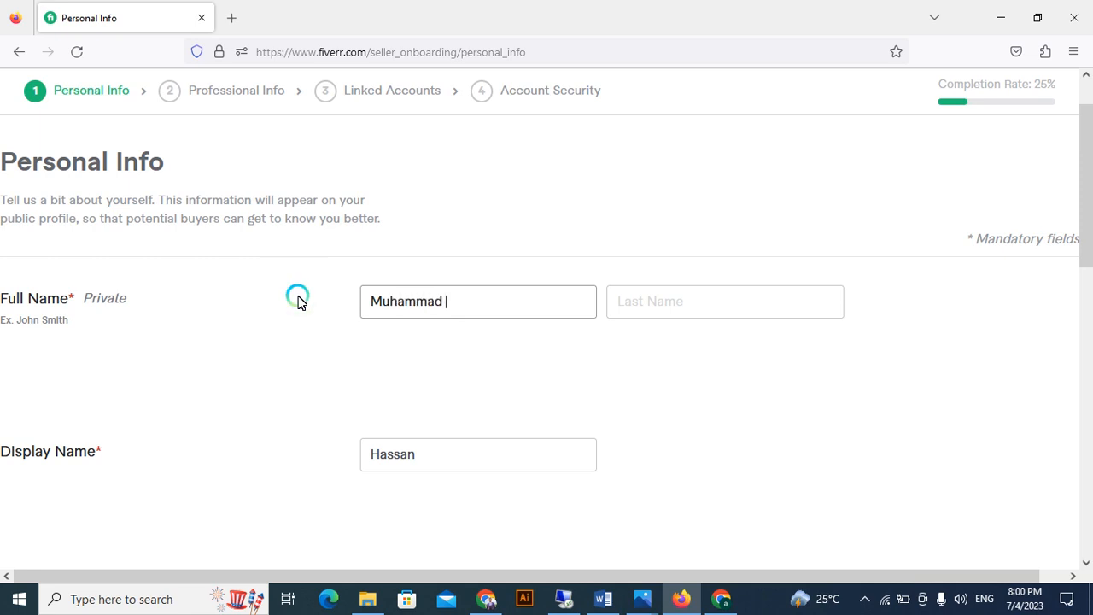
left_click(298, 299)
left_click(626, 318)
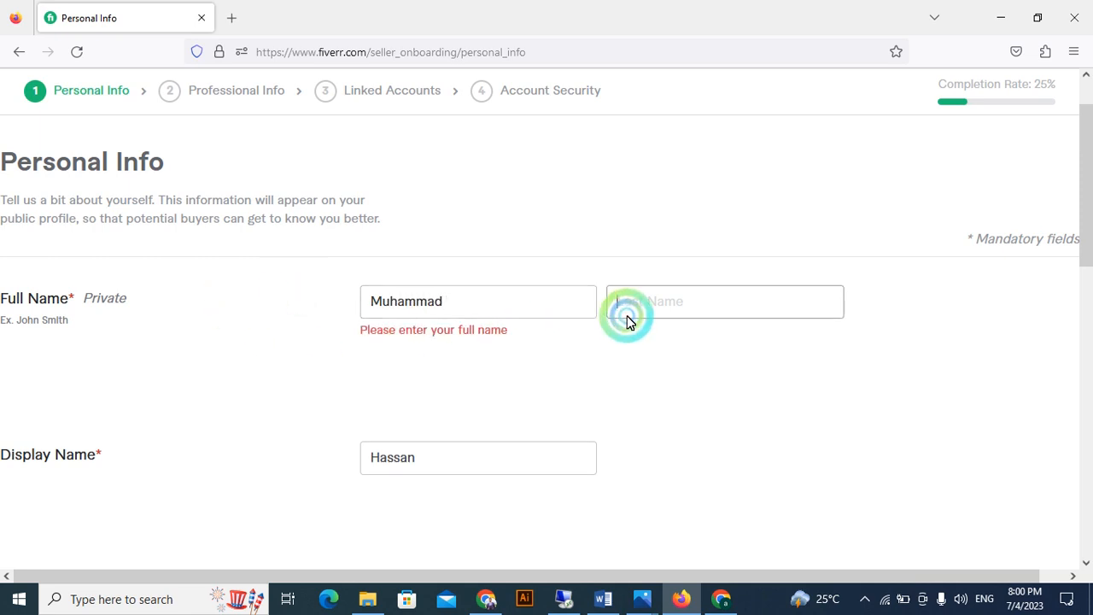
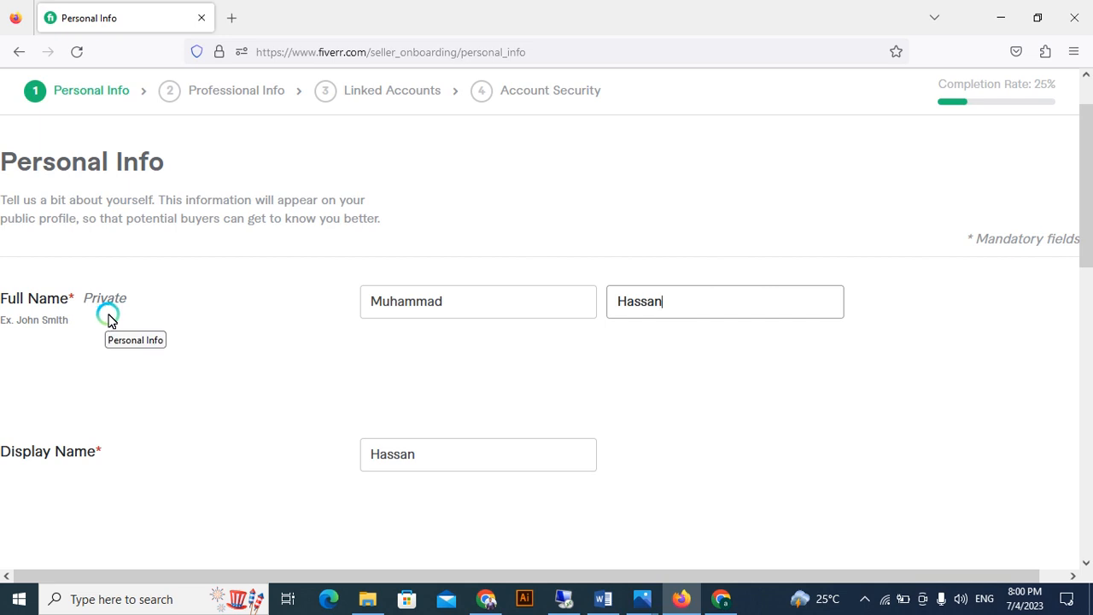
Keep the existing display name, picture, description and languages, and continue to the professional info form
scroll(349, 398, "down", 1)
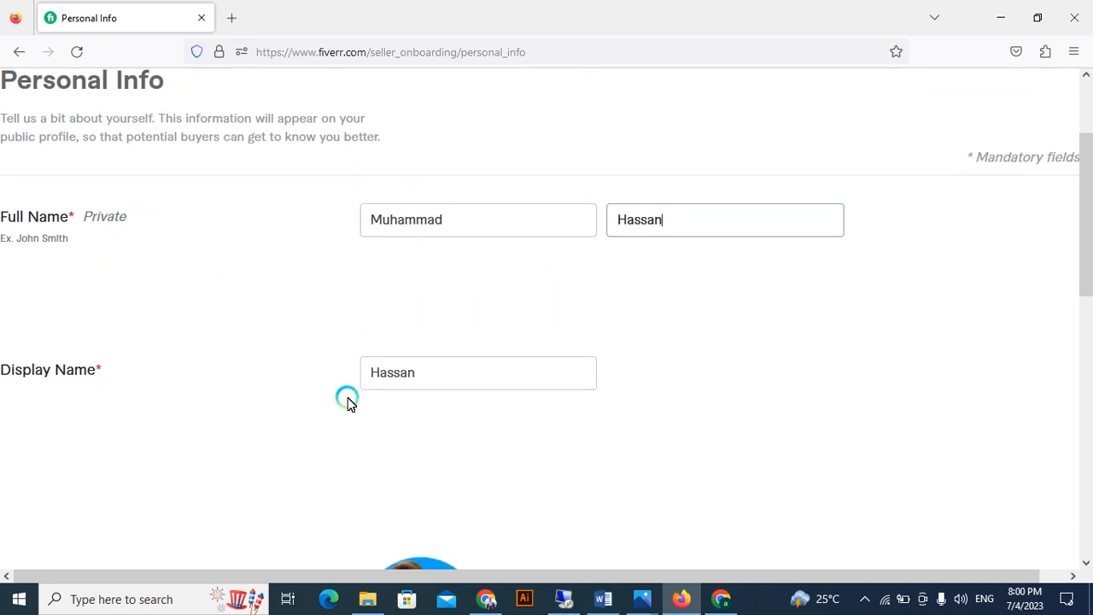
scroll(594, 393, "down", 7)
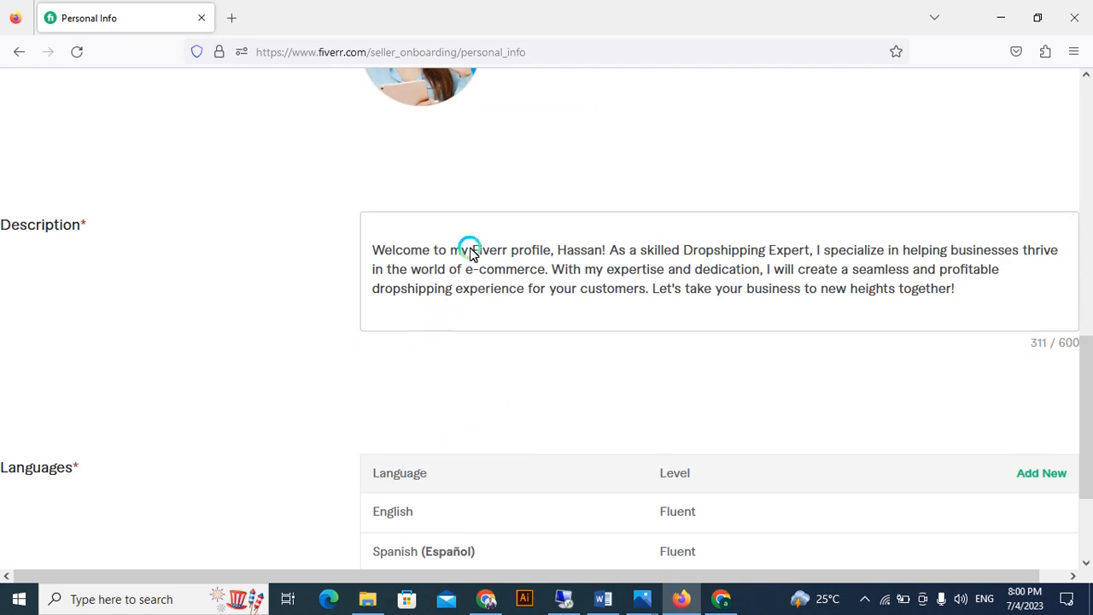
scroll(501, 296, "down", 2)
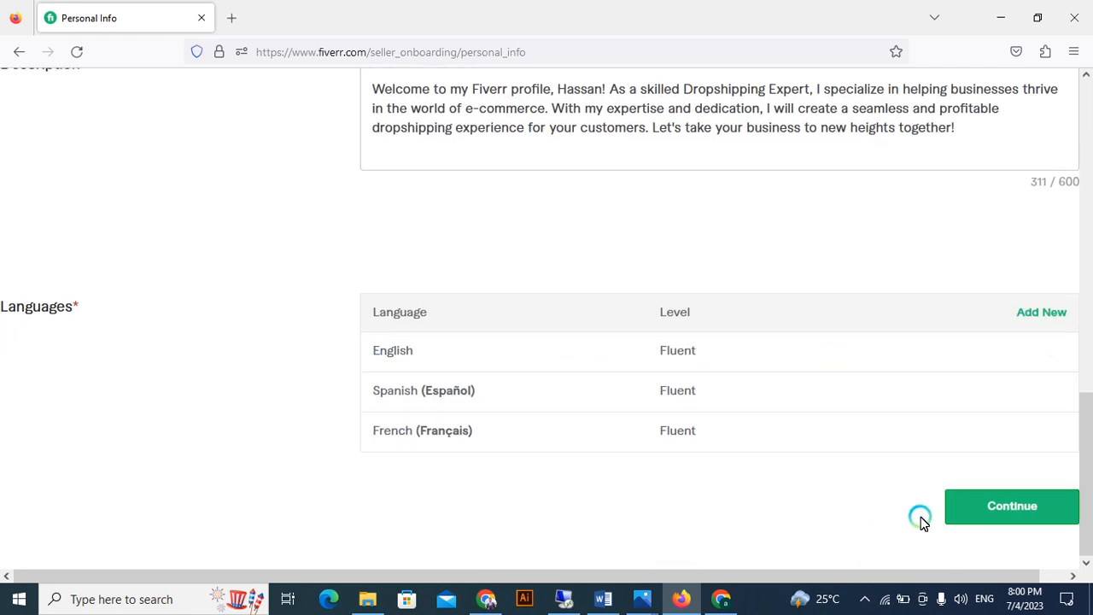
left_click(972, 504)
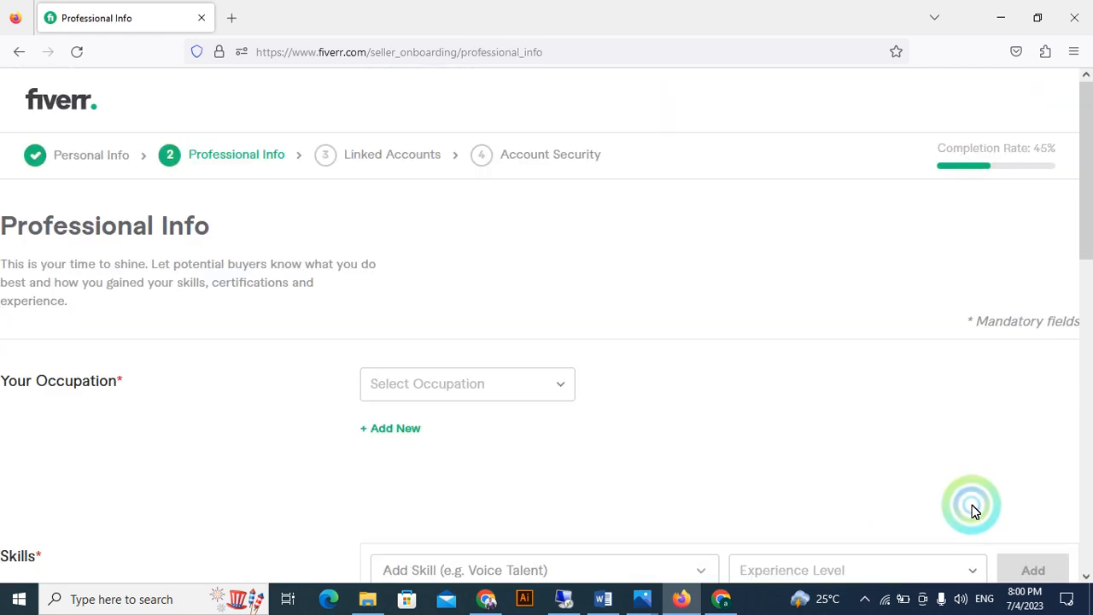
Set the occupation to Business with the skills Business Consulting, Business Plans, E-Commerce Management, Market Research and Virtual Assistant
left_click(505, 384)
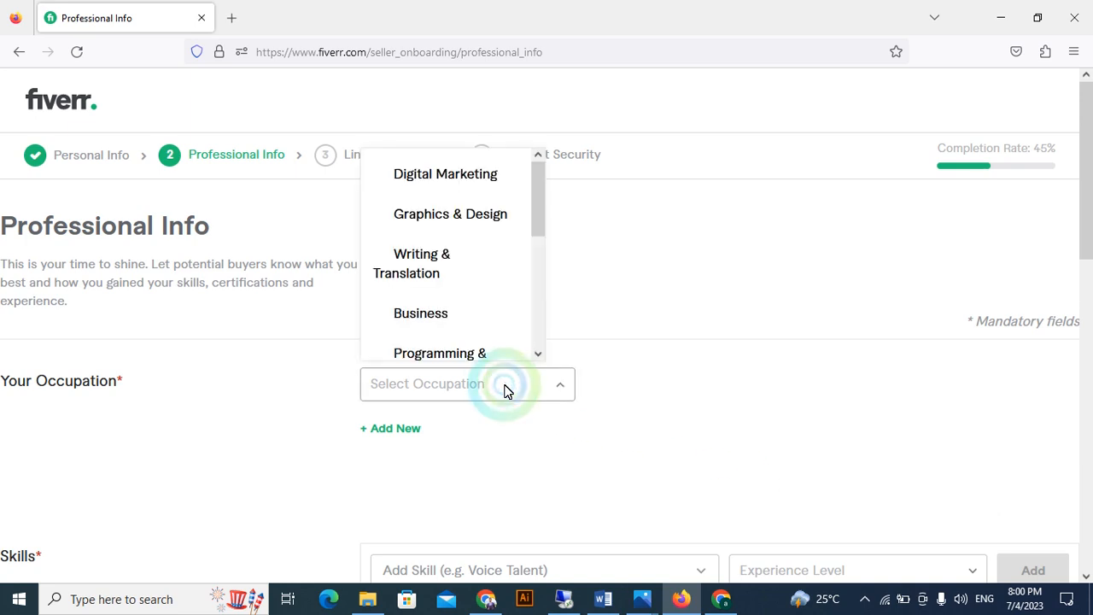
left_click(444, 312)
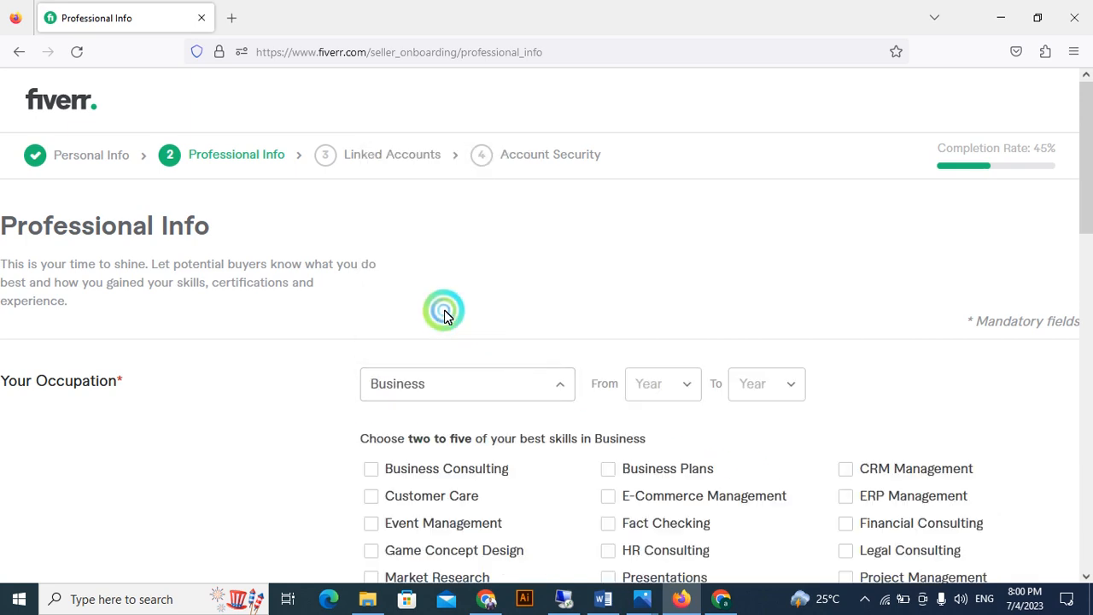
scroll(571, 418, "down", 1)
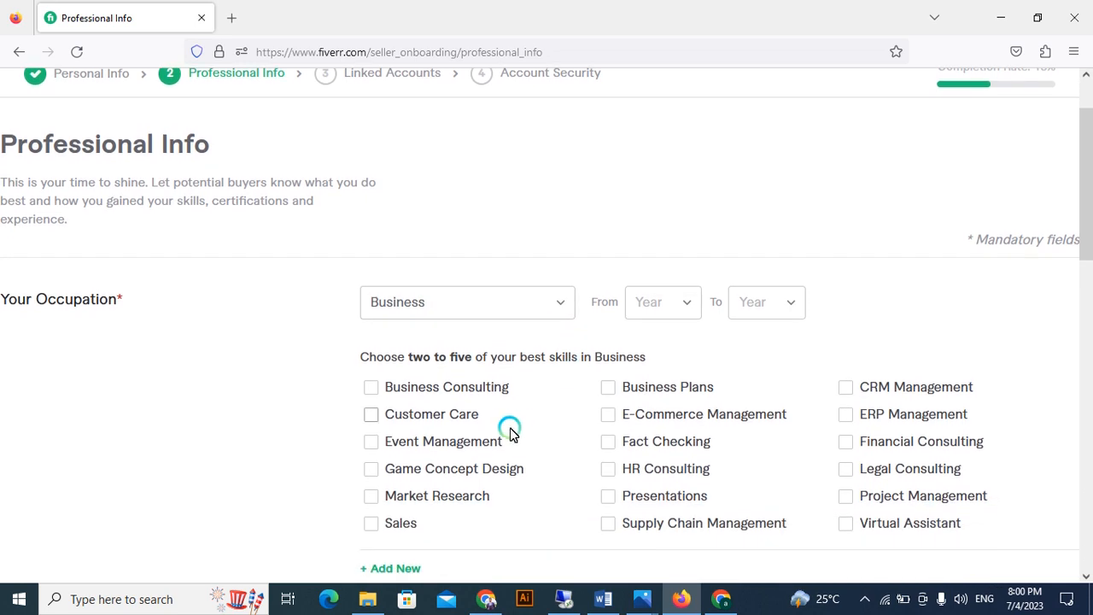
scroll(449, 436, "down", 1)
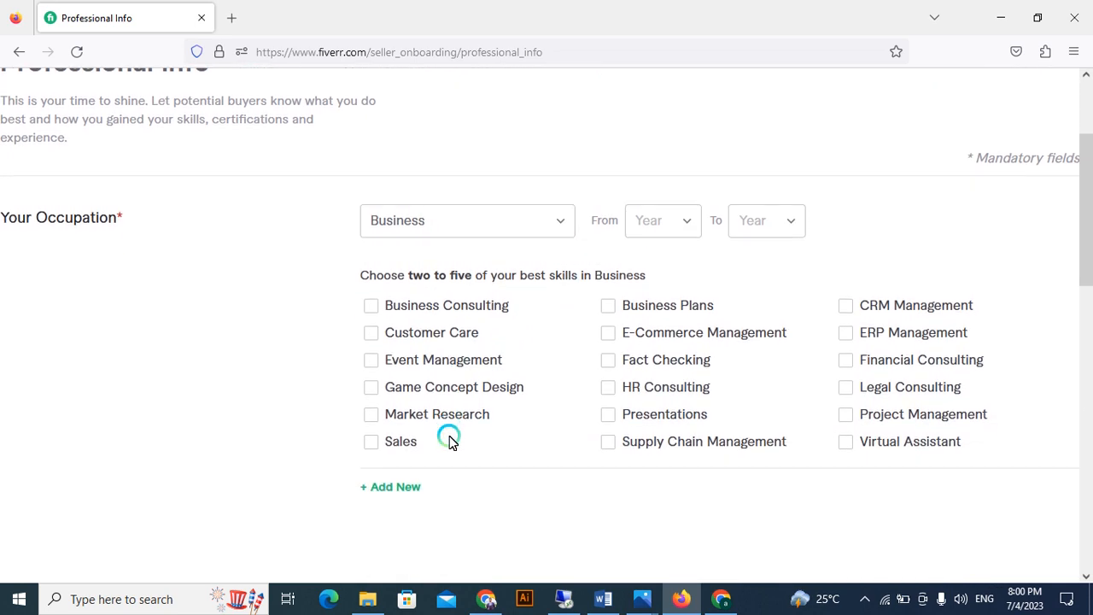
left_click(376, 309)
left_click(609, 311)
left_click(609, 333)
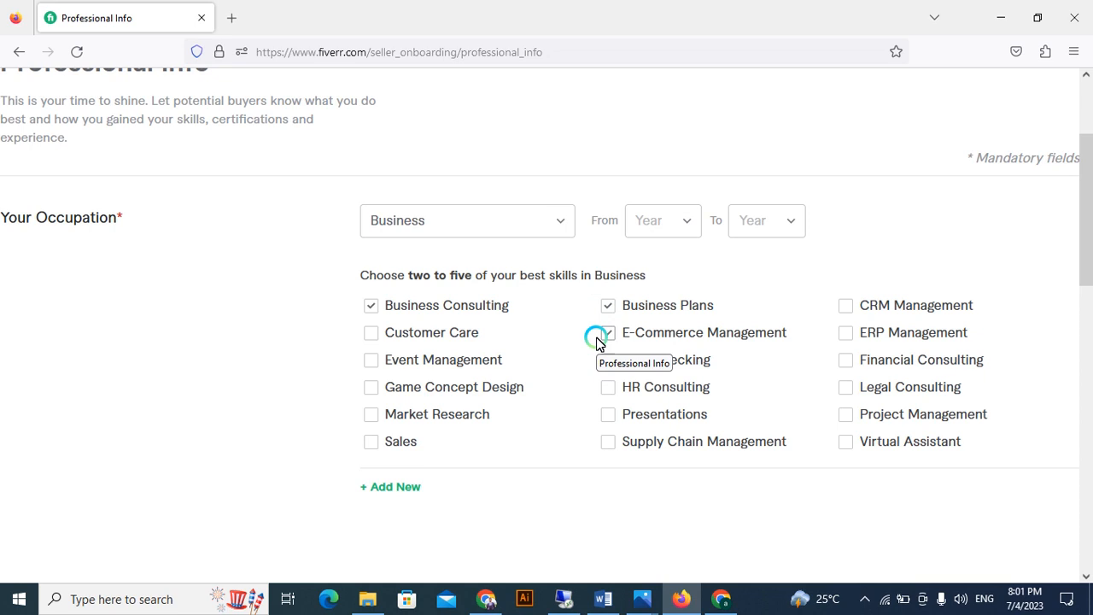
left_click(372, 417)
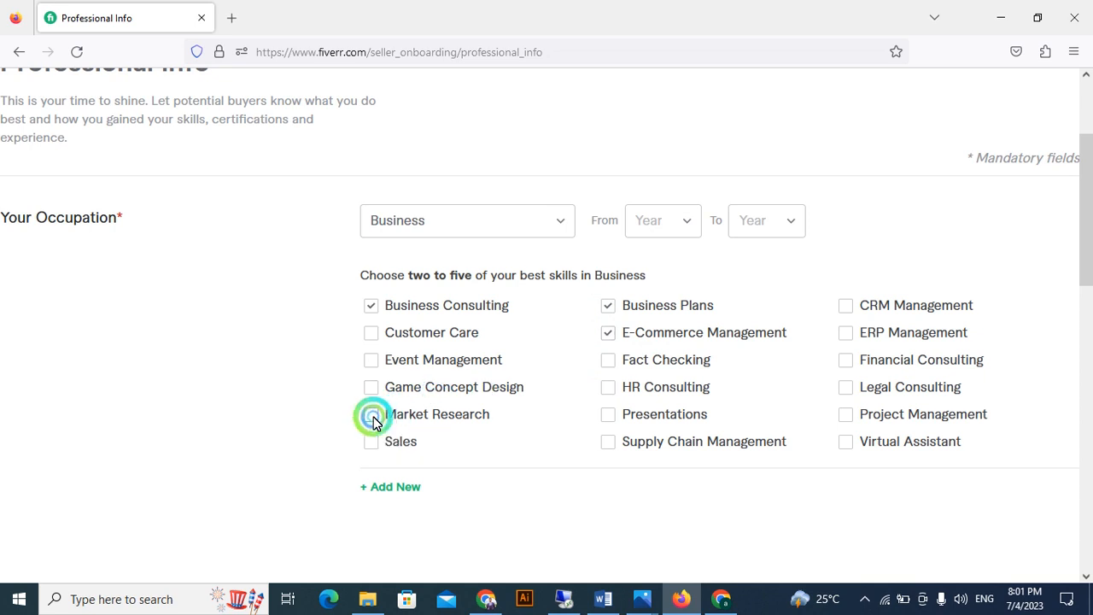
left_click(852, 443)
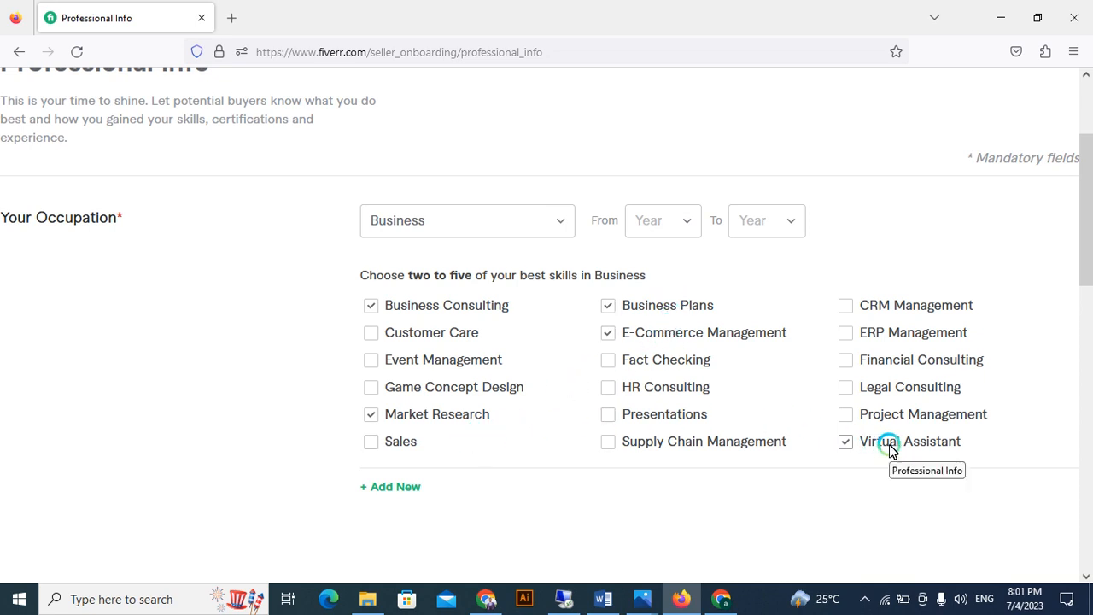
Set the Business occupation's period from 2020 to 2023
left_click(683, 223)
scroll(662, 376, "down", 1)
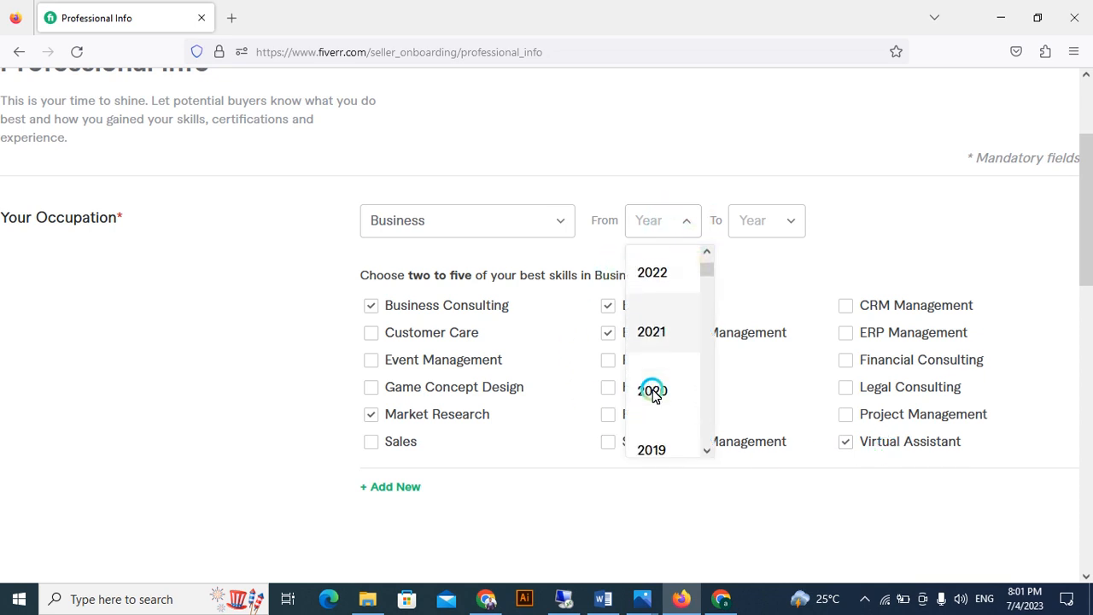
left_click(650, 391)
left_click(764, 219)
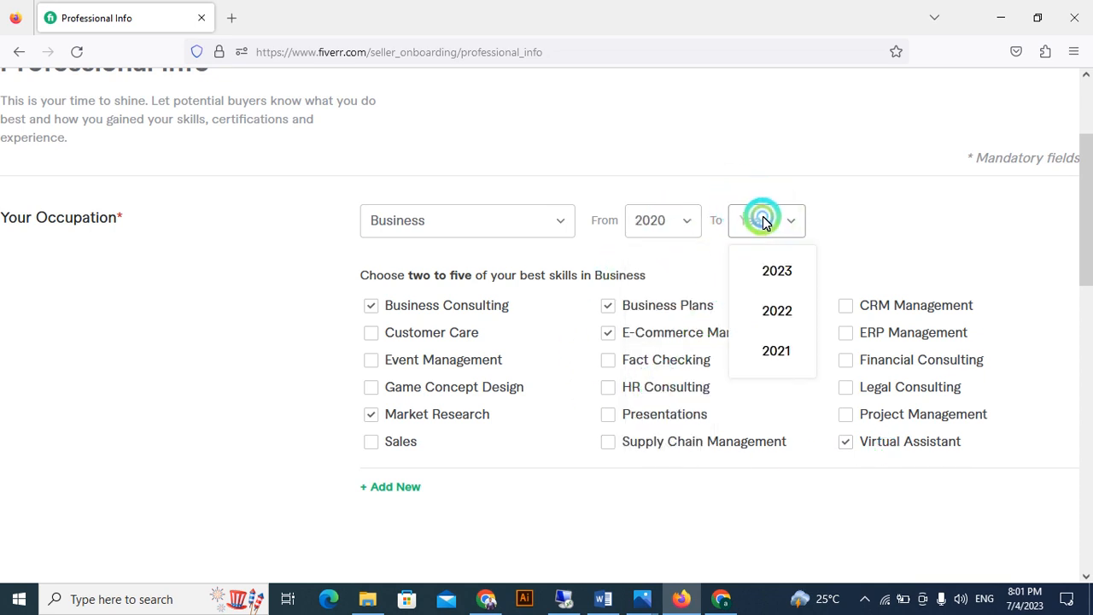
left_click(773, 271)
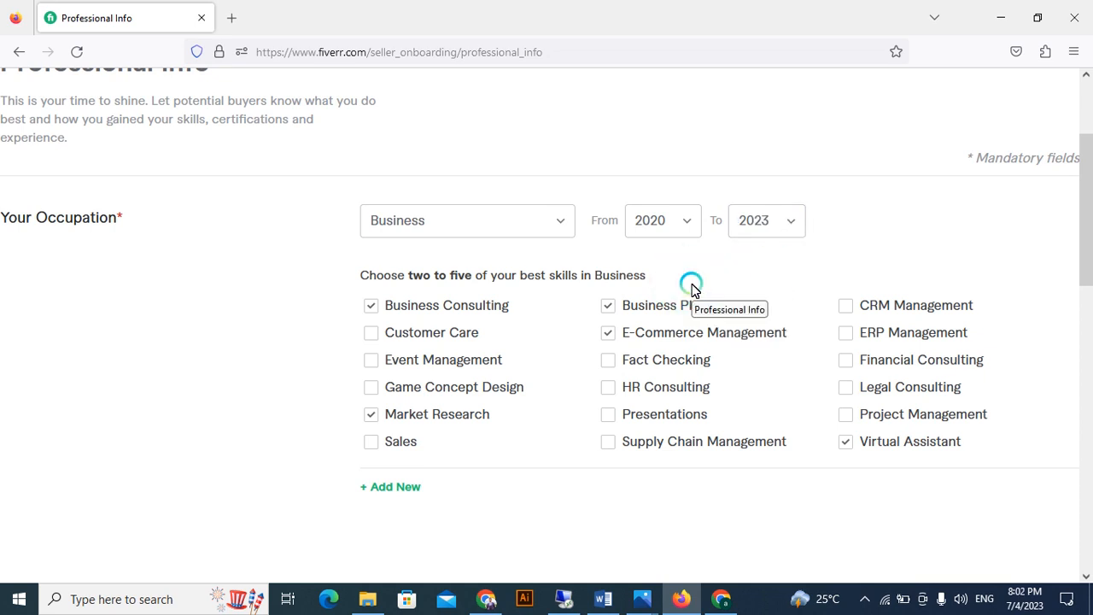
Add the skill Dropshipping store with the experience level Expert to the Skills section
scroll(519, 336, "down", 5)
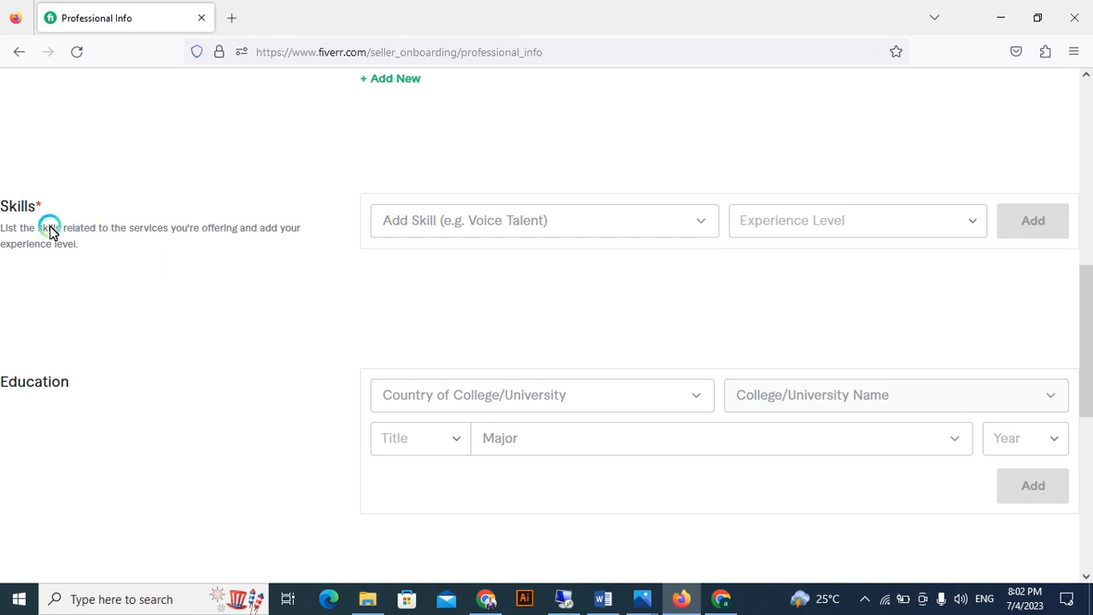
left_click(574, 220)
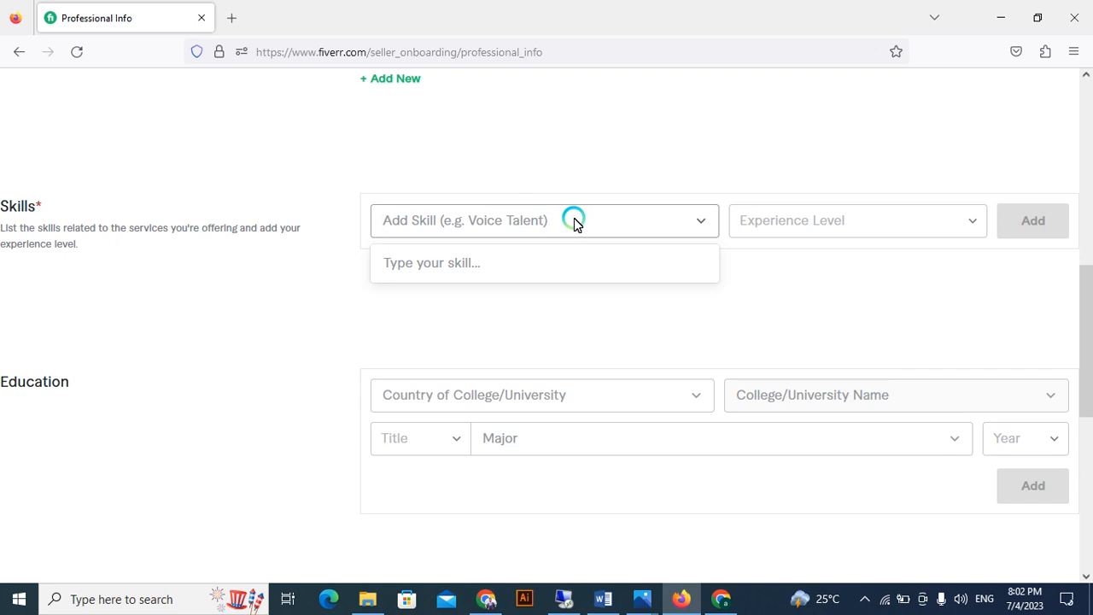
type("Drops")
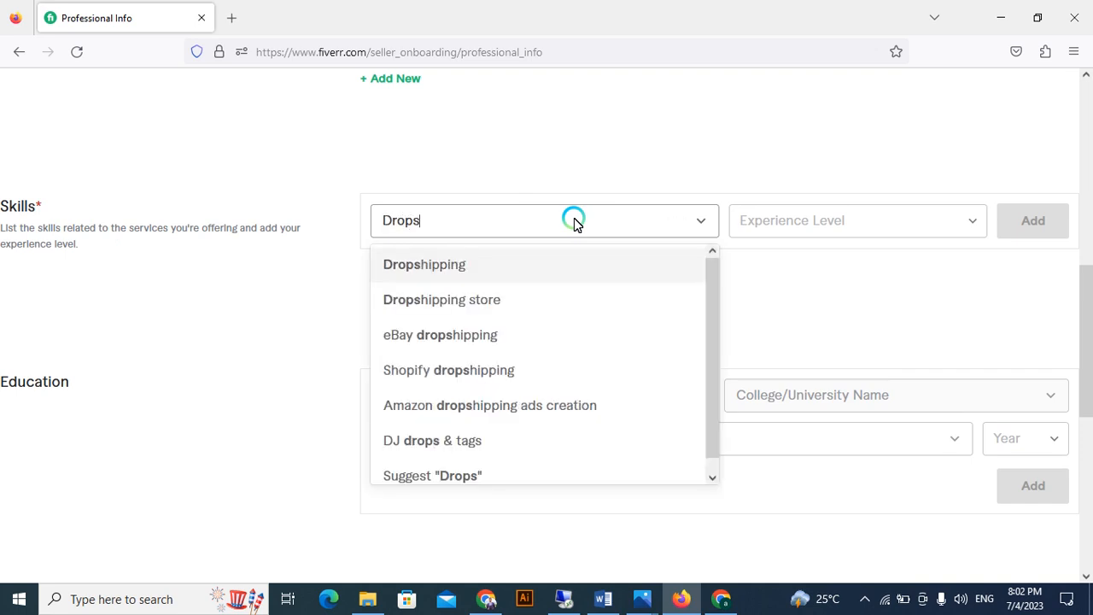
left_click(487, 301)
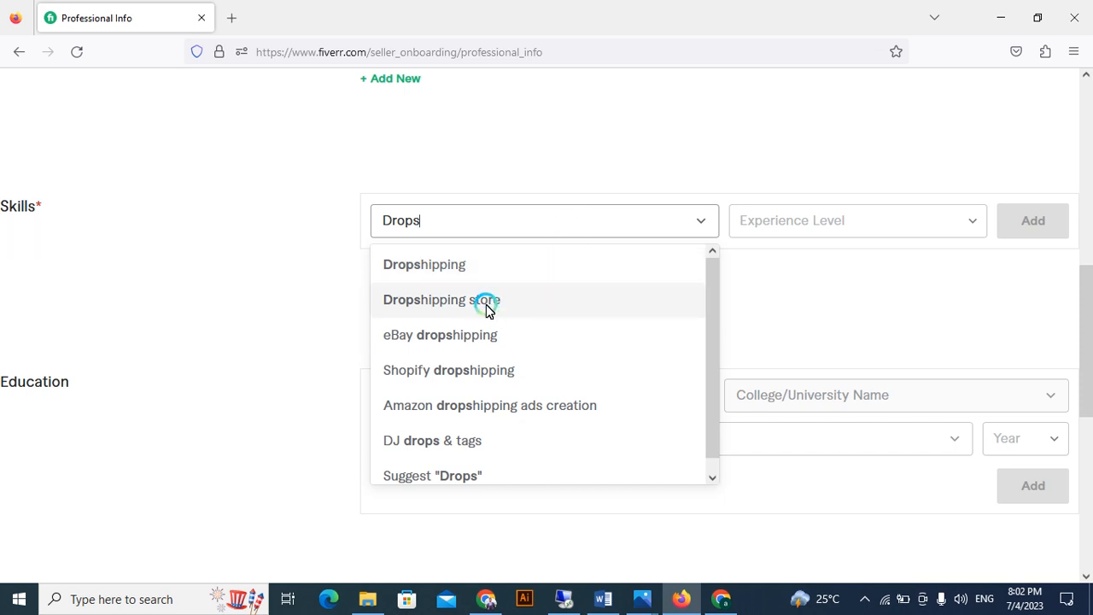
left_click(858, 234)
left_click(811, 350)
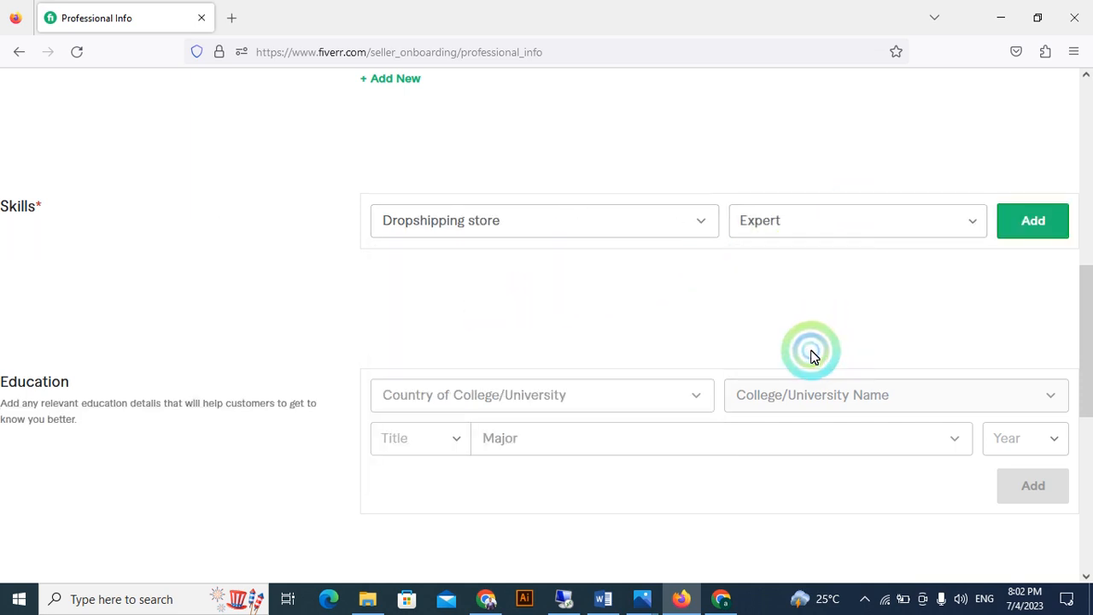
left_click(1046, 219)
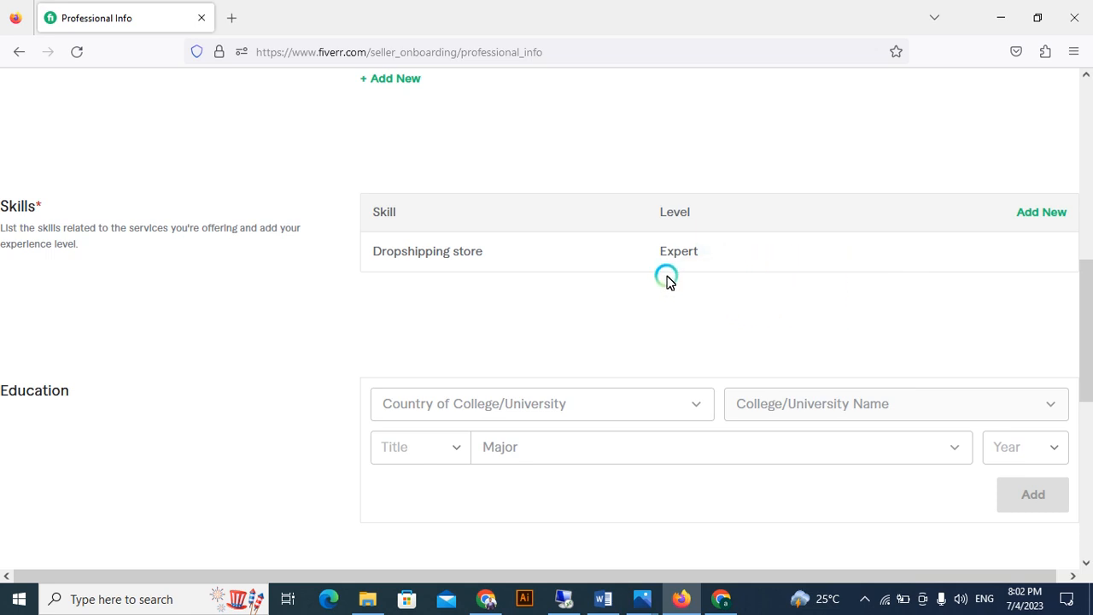
Add the skill Shopify dropshipping with the experience level Expert to the Skills section
left_click(1046, 213)
left_click(551, 221)
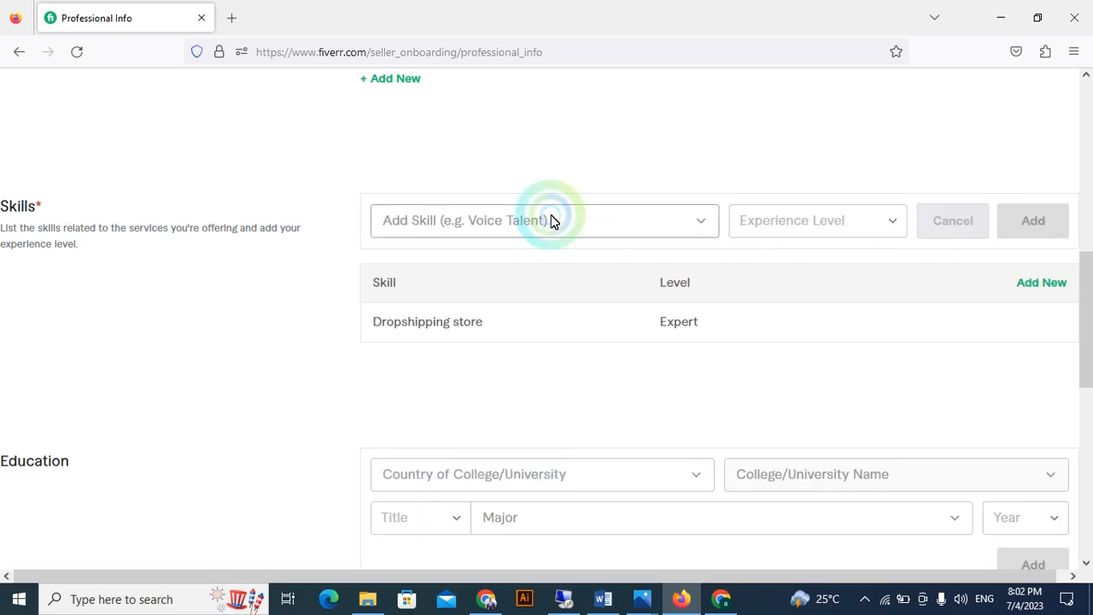
type("Drops")
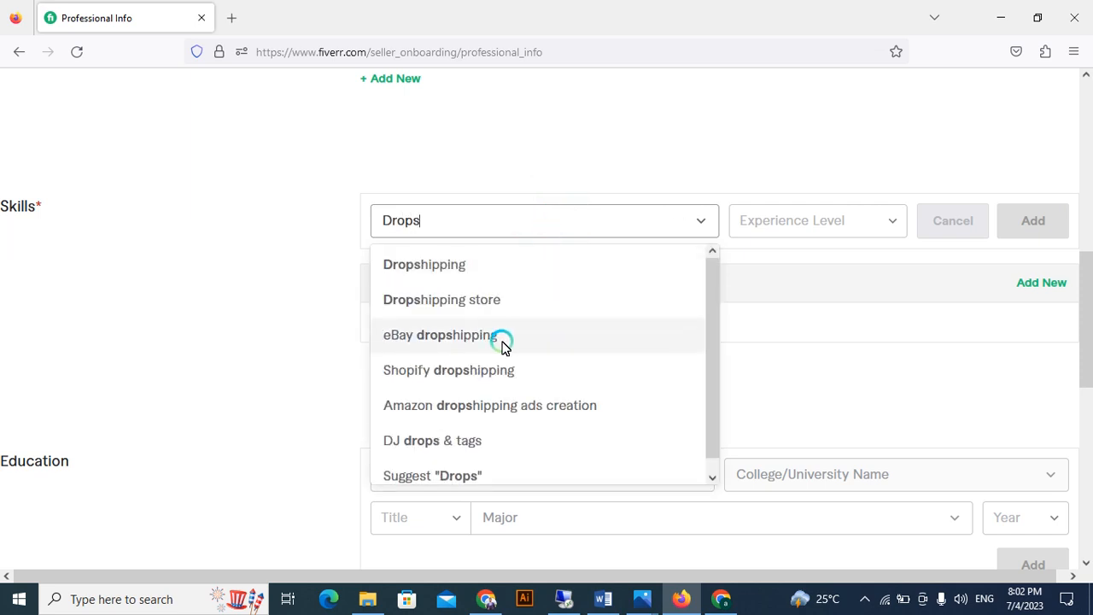
left_click(476, 369)
left_click(843, 226)
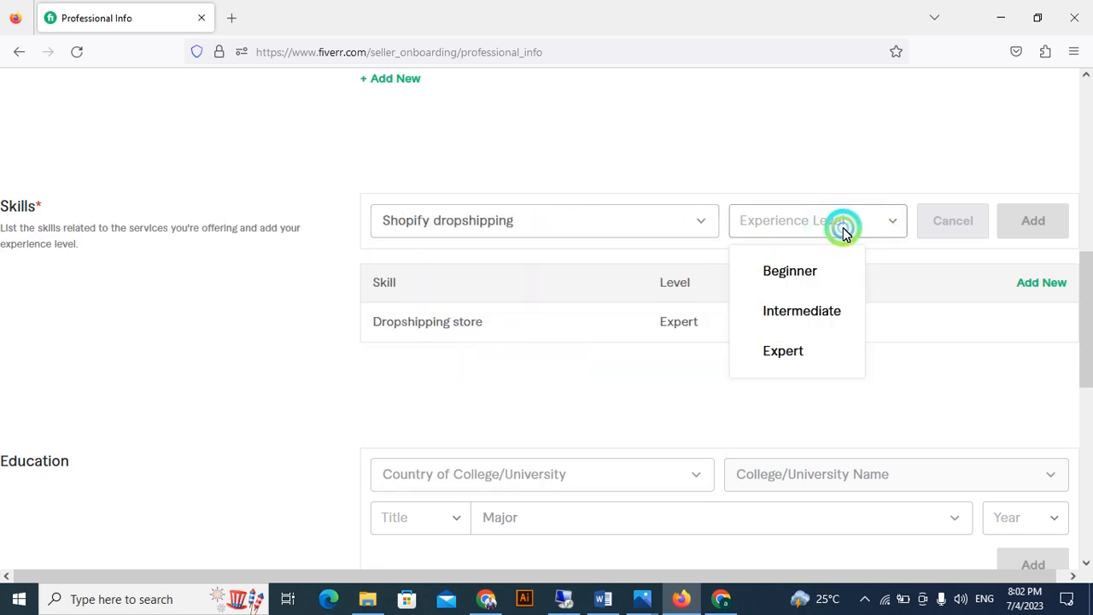
left_click(794, 349)
left_click(1009, 222)
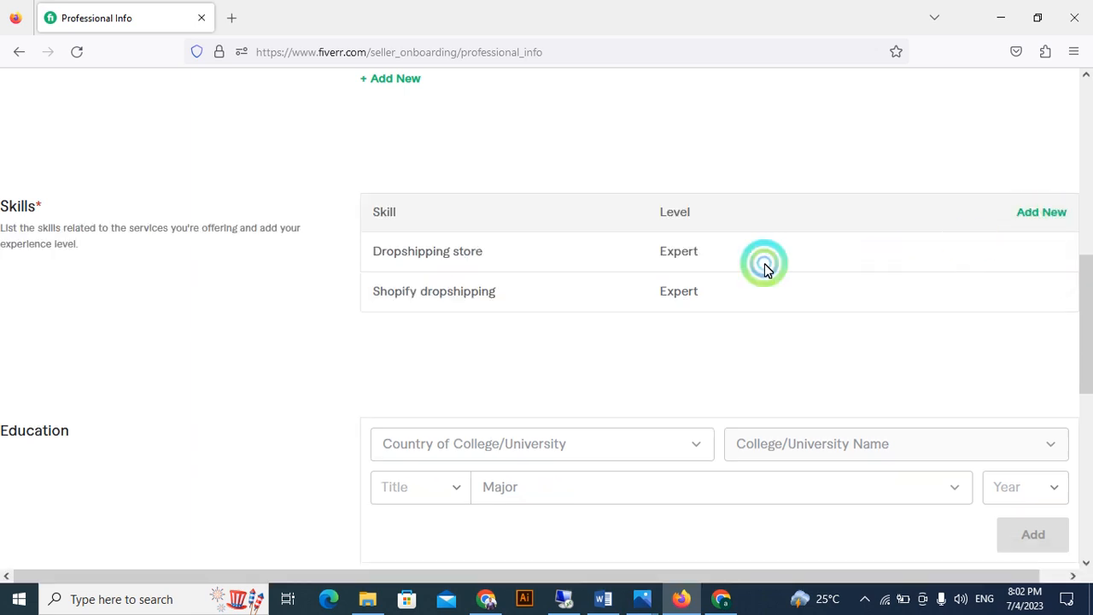
Add the skill eBay dropshipping with the experience level Expert to the Skills section
left_click(1022, 214)
left_click(422, 219)
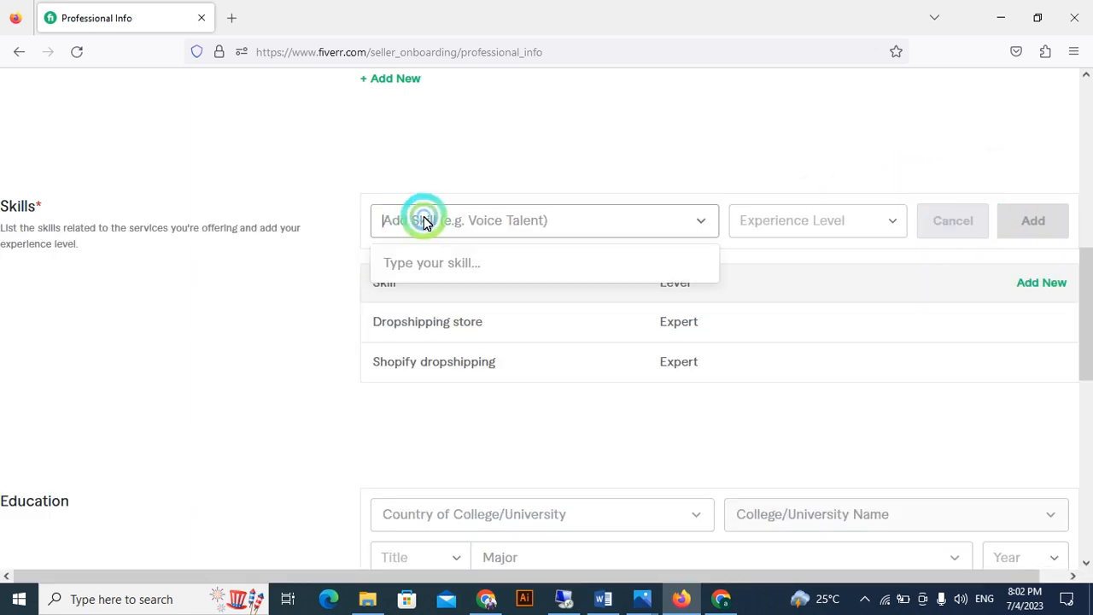
type("drops")
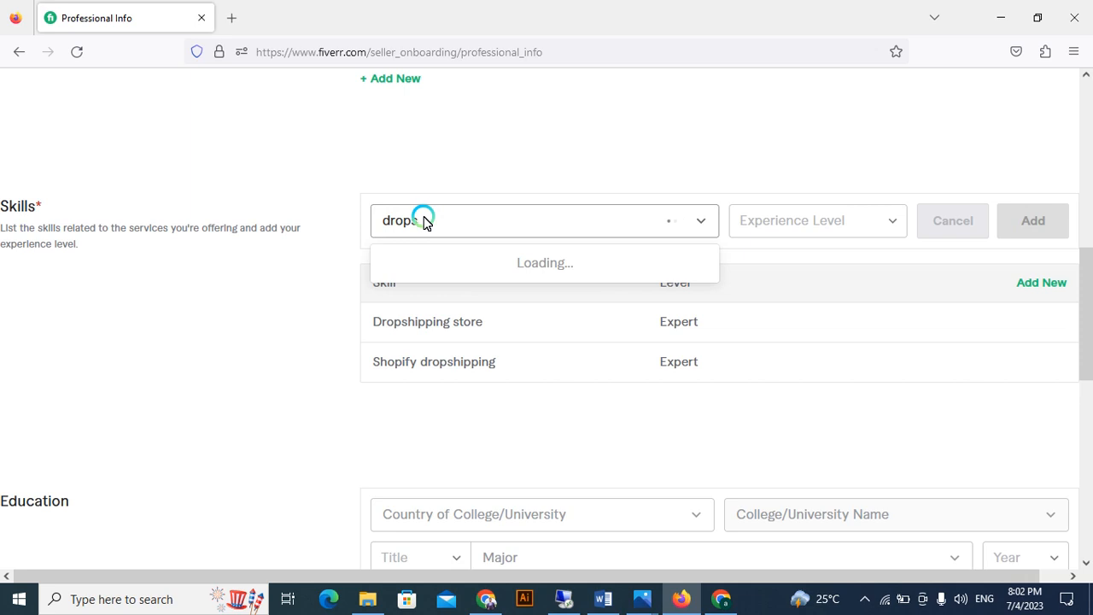
type("h")
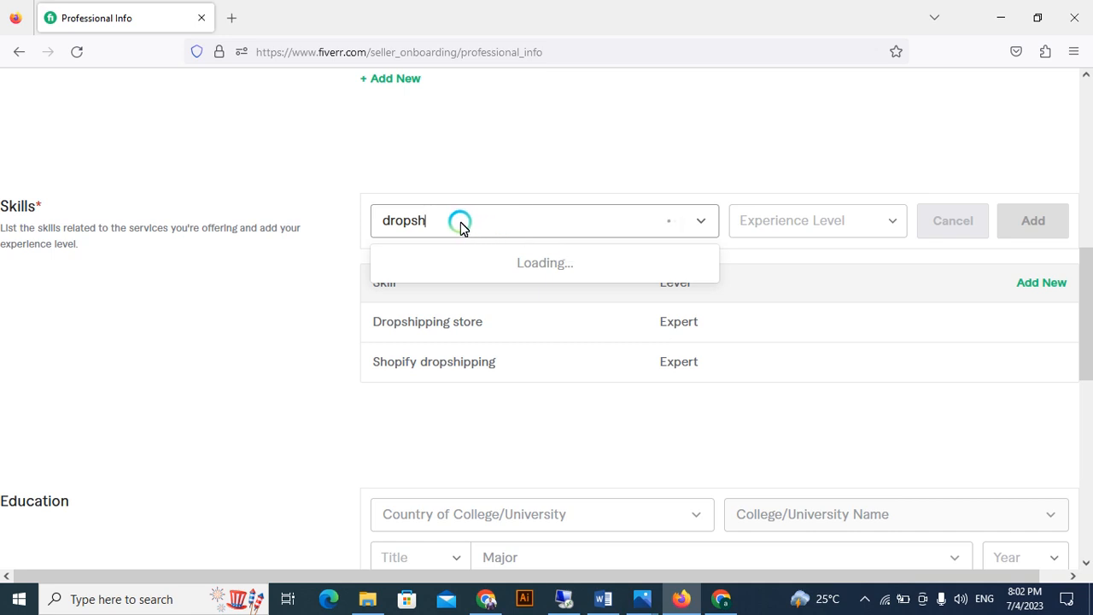
left_click(296, 321)
left_click(427, 222)
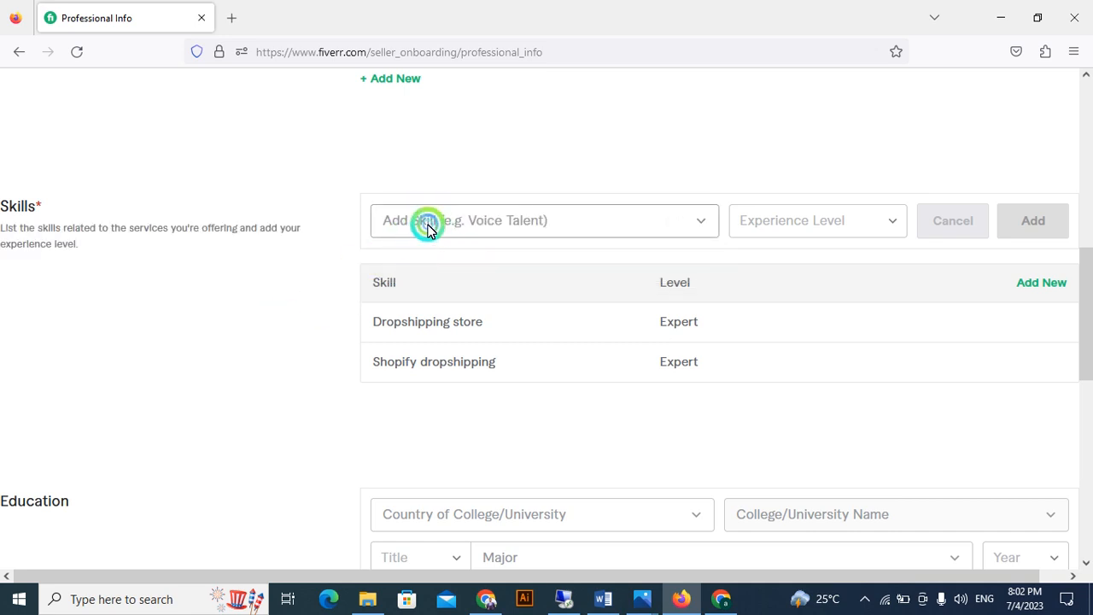
type("dr")
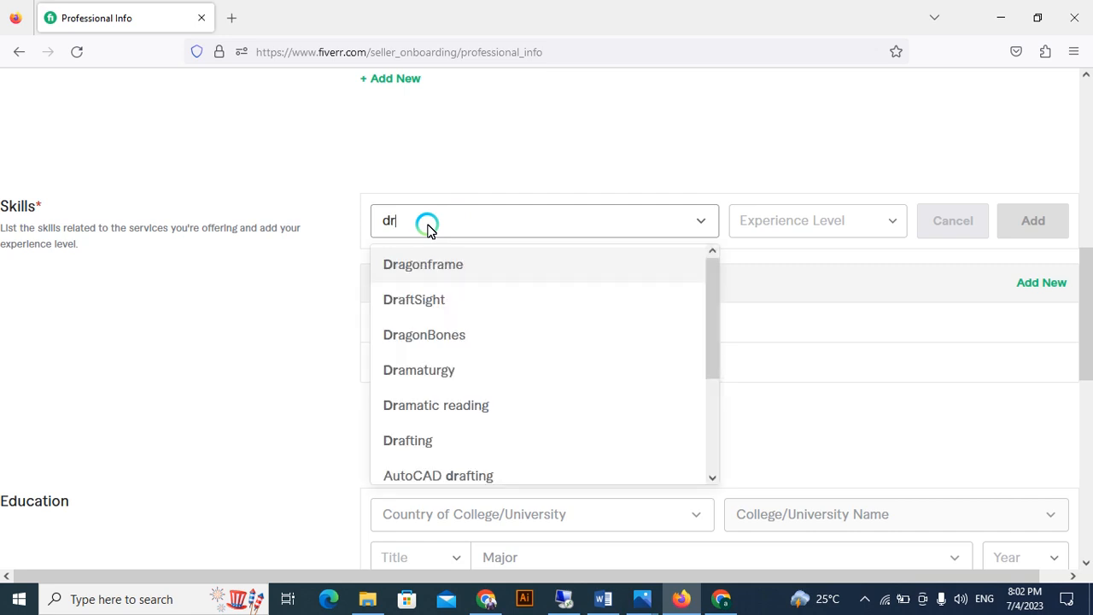
type("op")
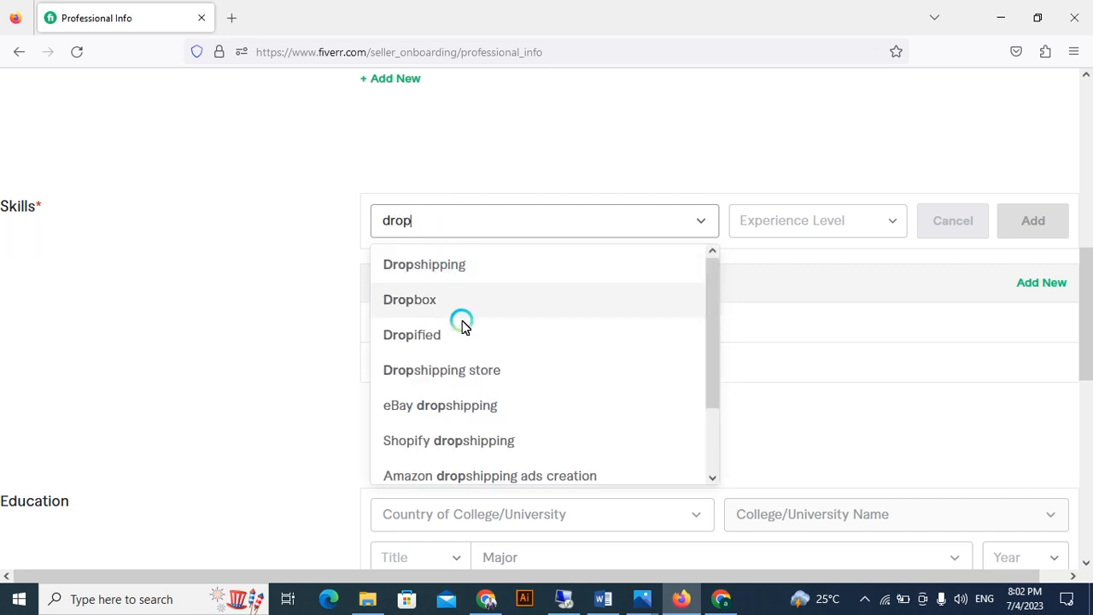
scroll(478, 410, "down", 2)
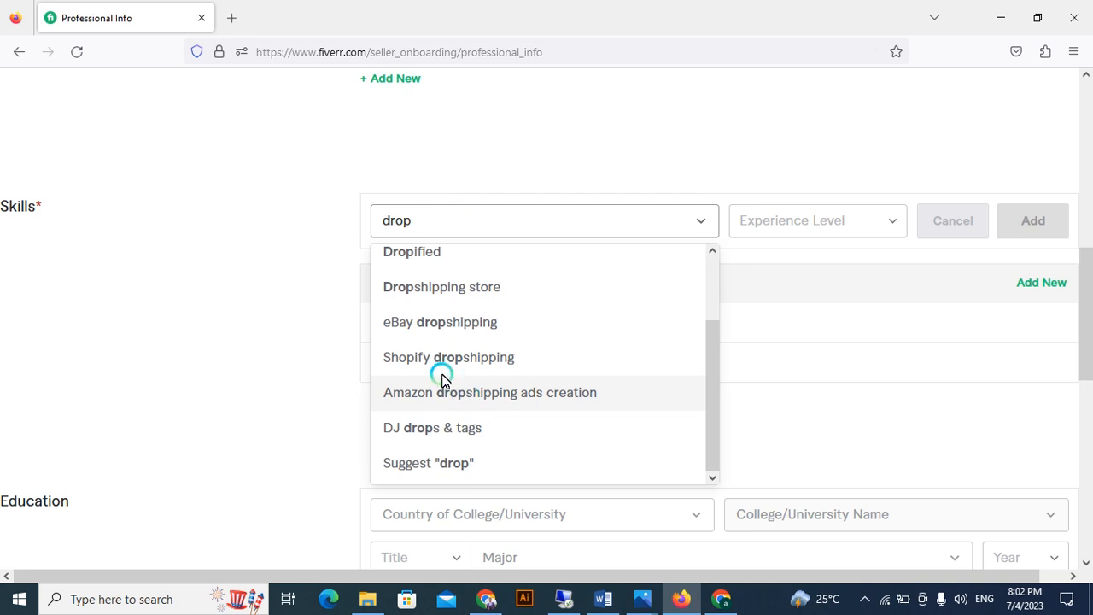
left_click(466, 319)
left_click(858, 224)
left_click(793, 349)
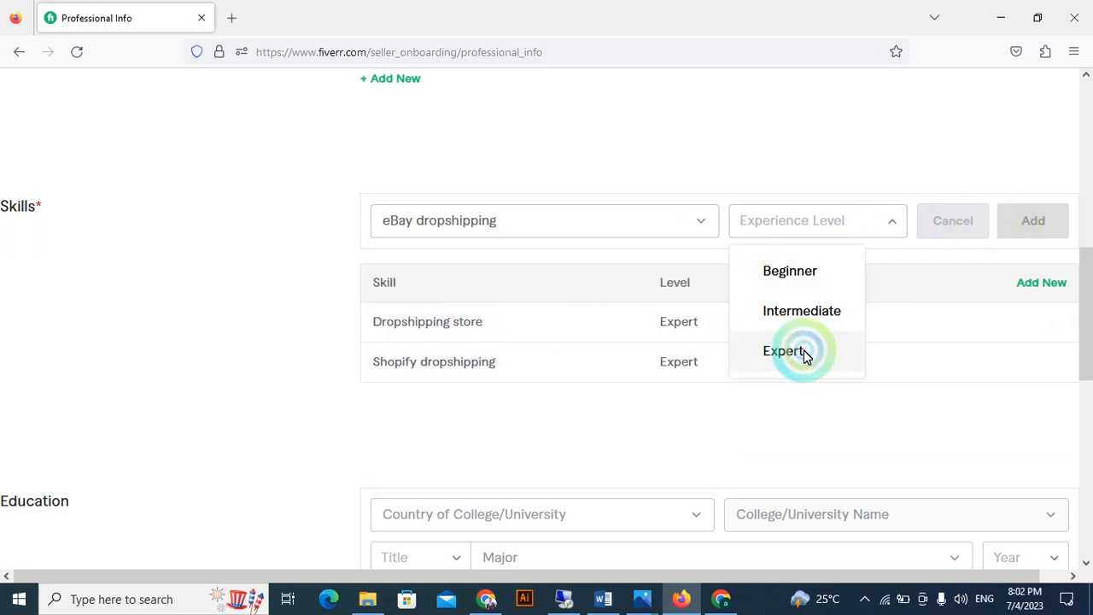
left_click(1044, 218)
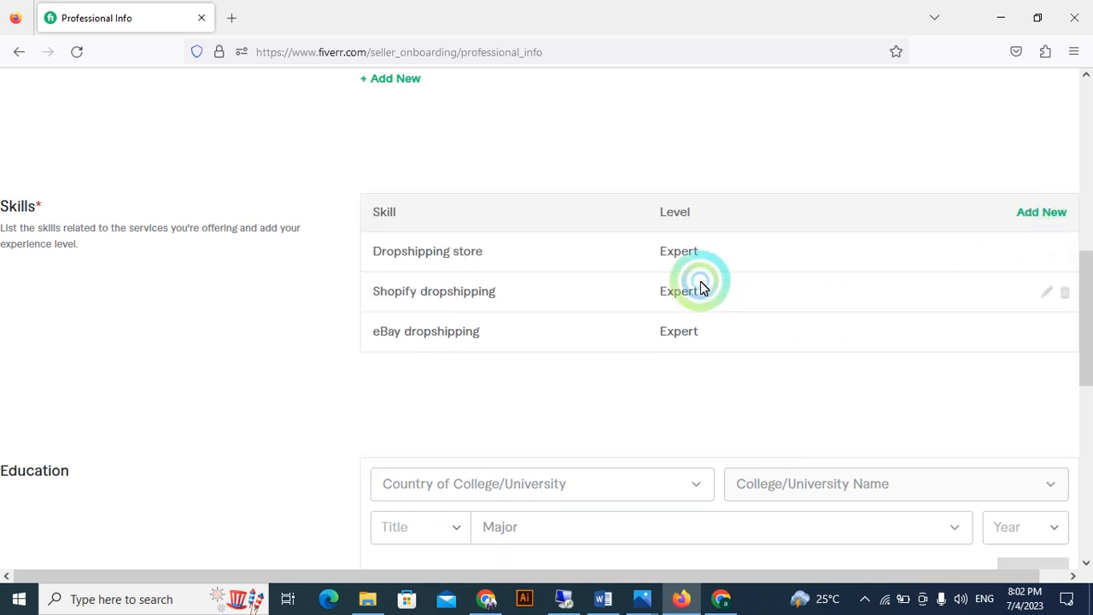
Add the skill Product research with the experience level Expert to the Skills section
left_click(1044, 213)
left_click(518, 231)
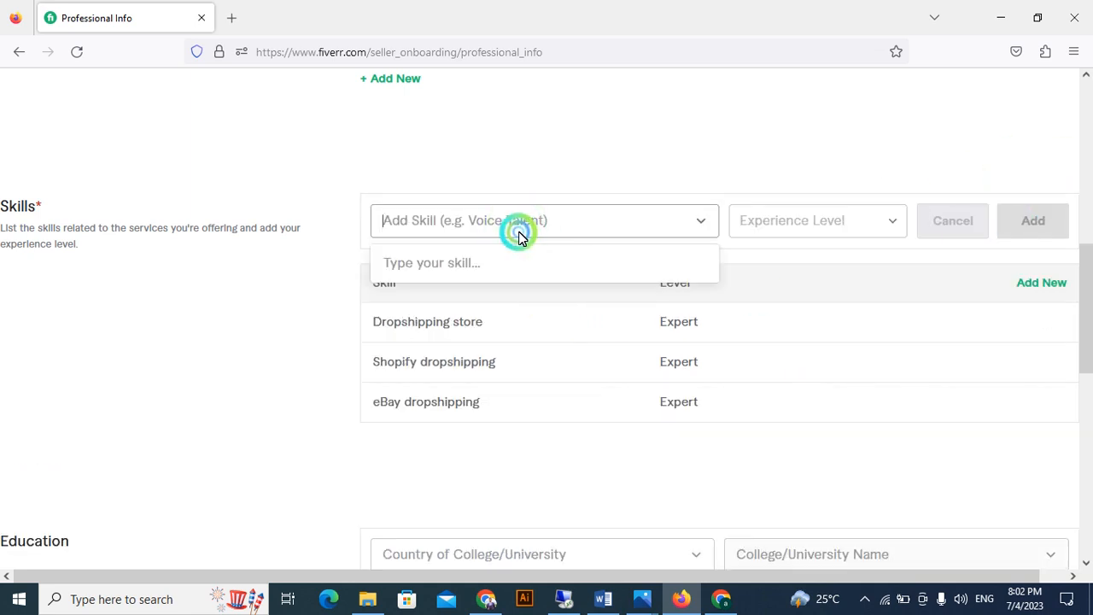
type("product r")
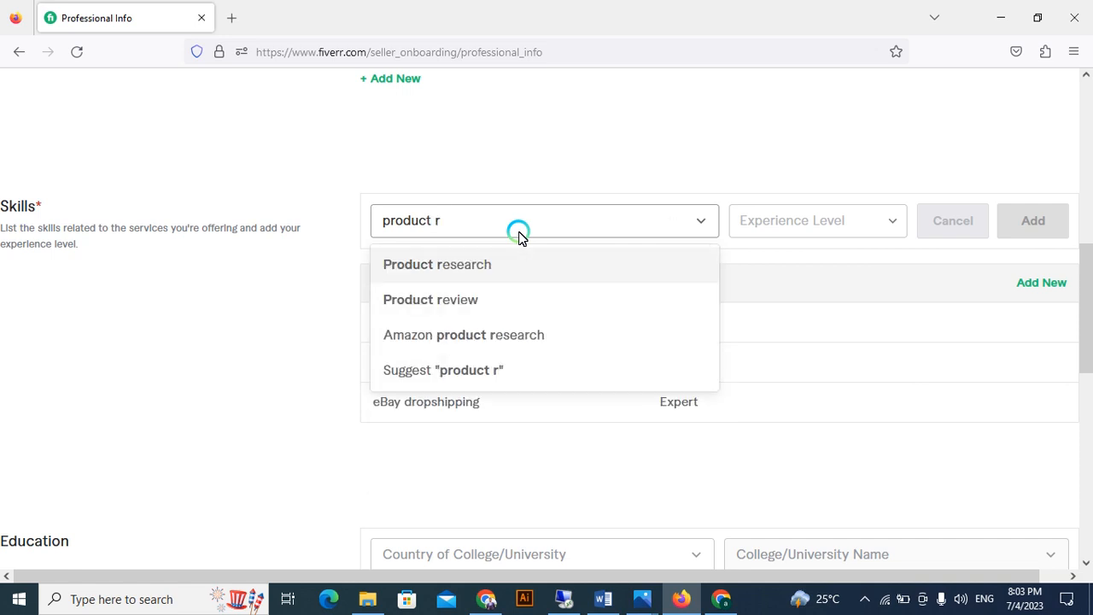
left_click(429, 281)
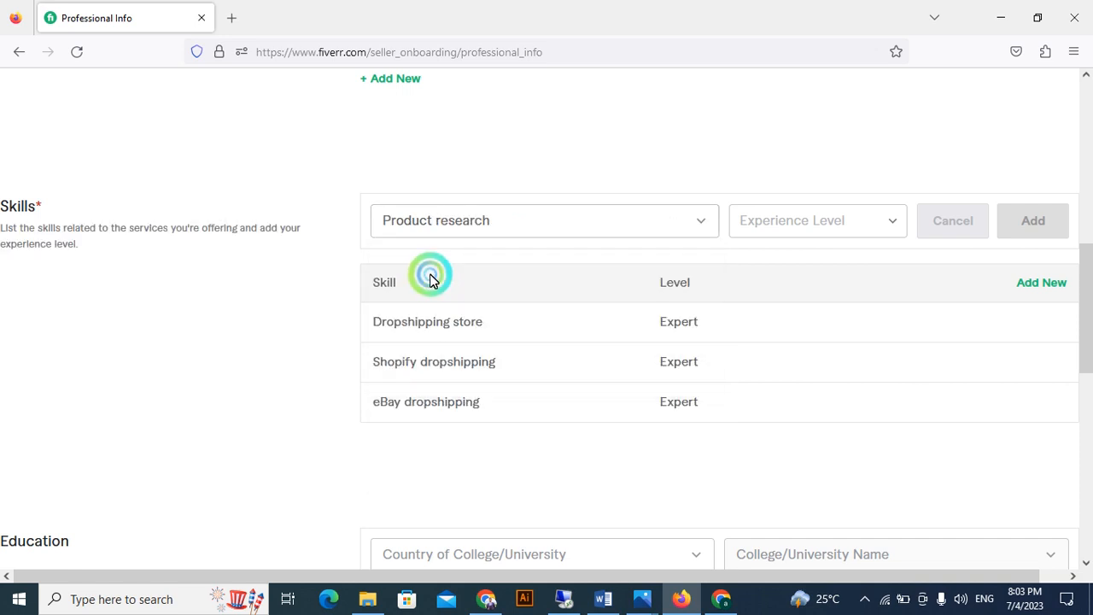
left_click(811, 223)
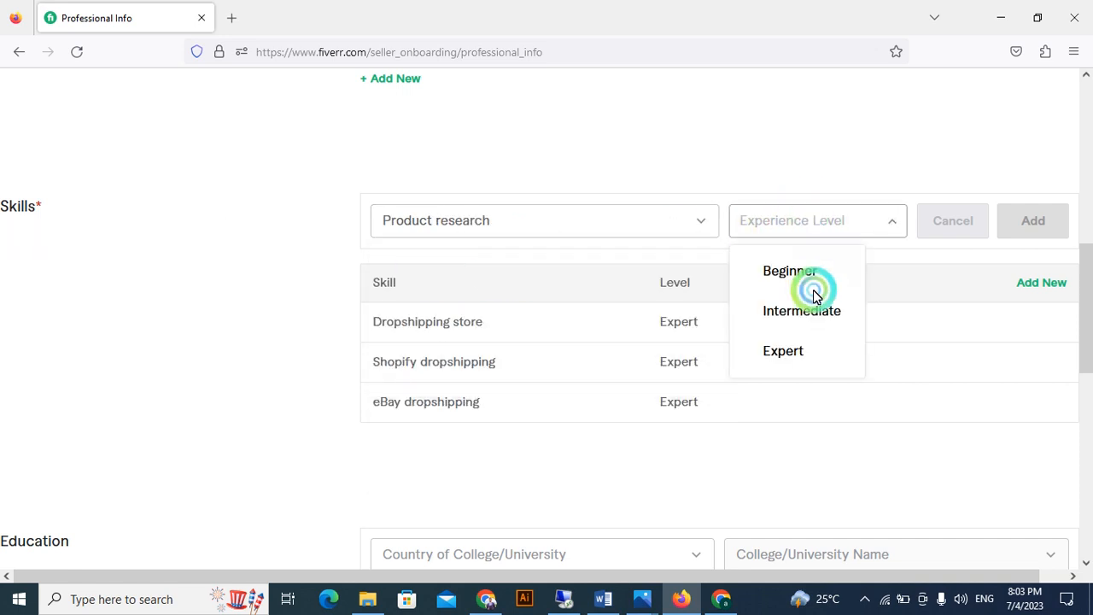
left_click(783, 348)
left_click(1035, 224)
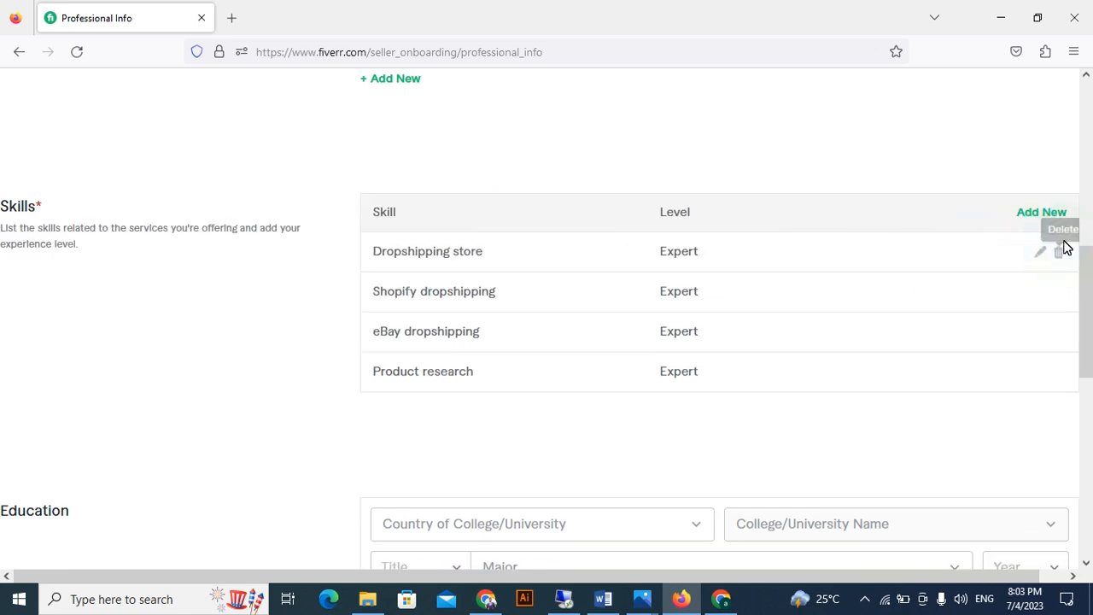
Add the skill Amazon product research with the experience level Expert to the Skills section
left_click(1056, 214)
left_click(449, 215)
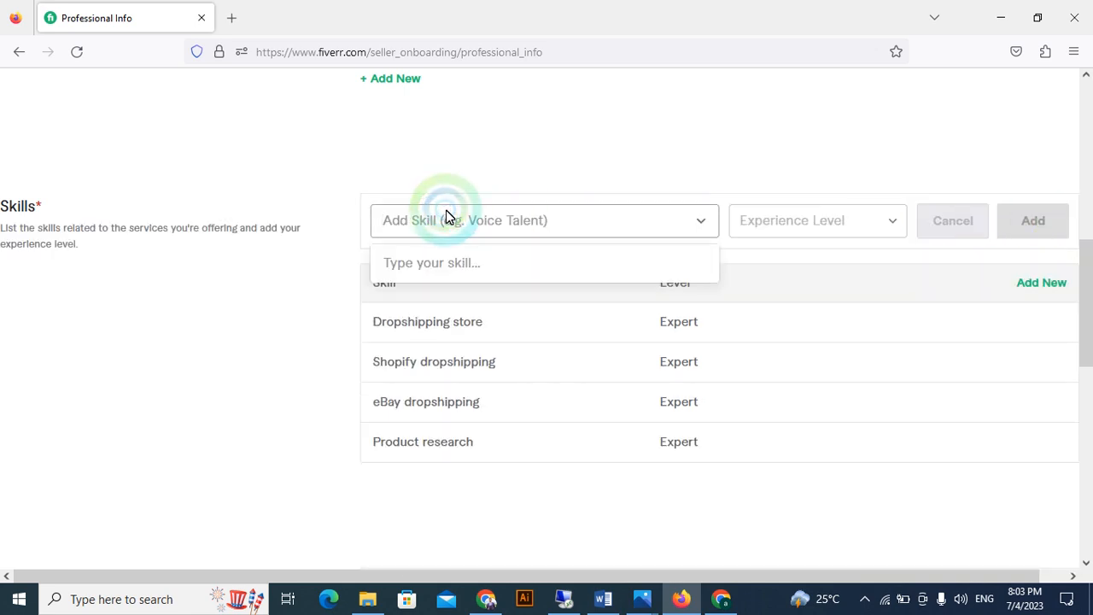
type("amazon")
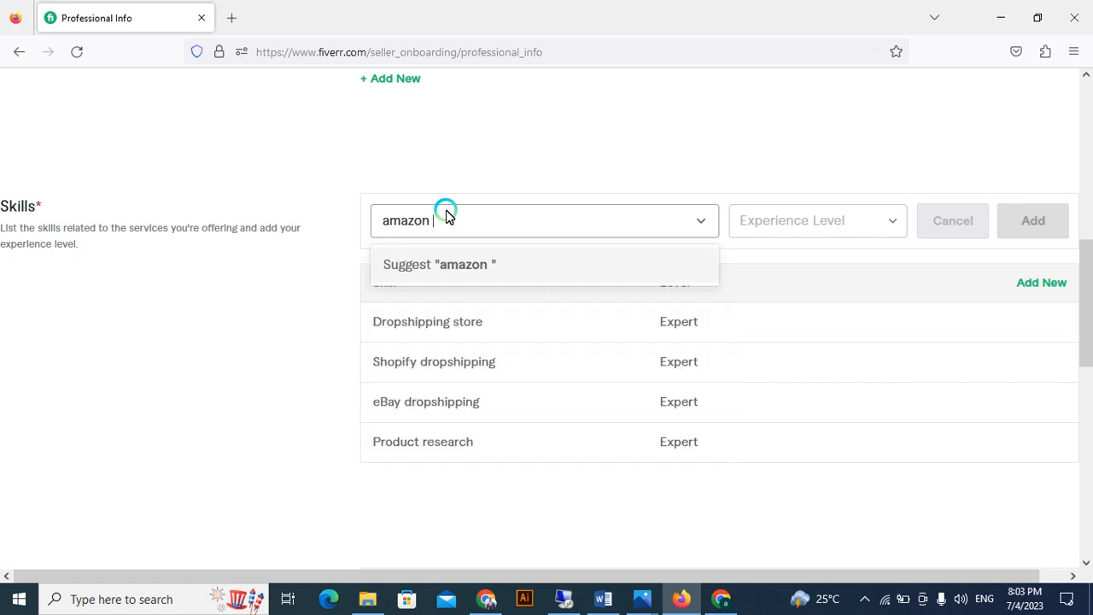
type(" pro")
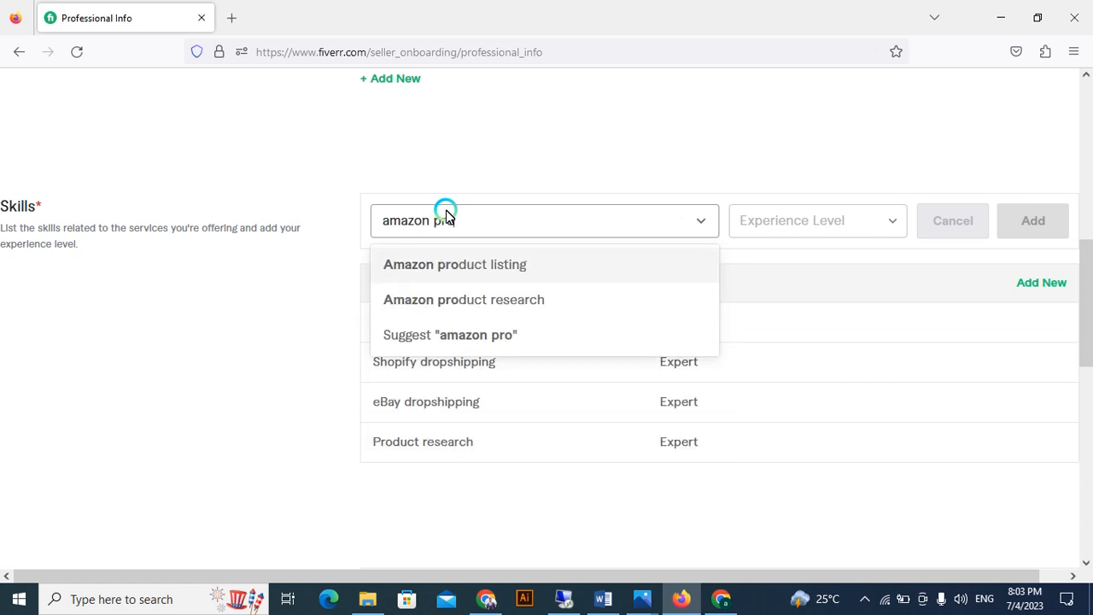
left_click(490, 301)
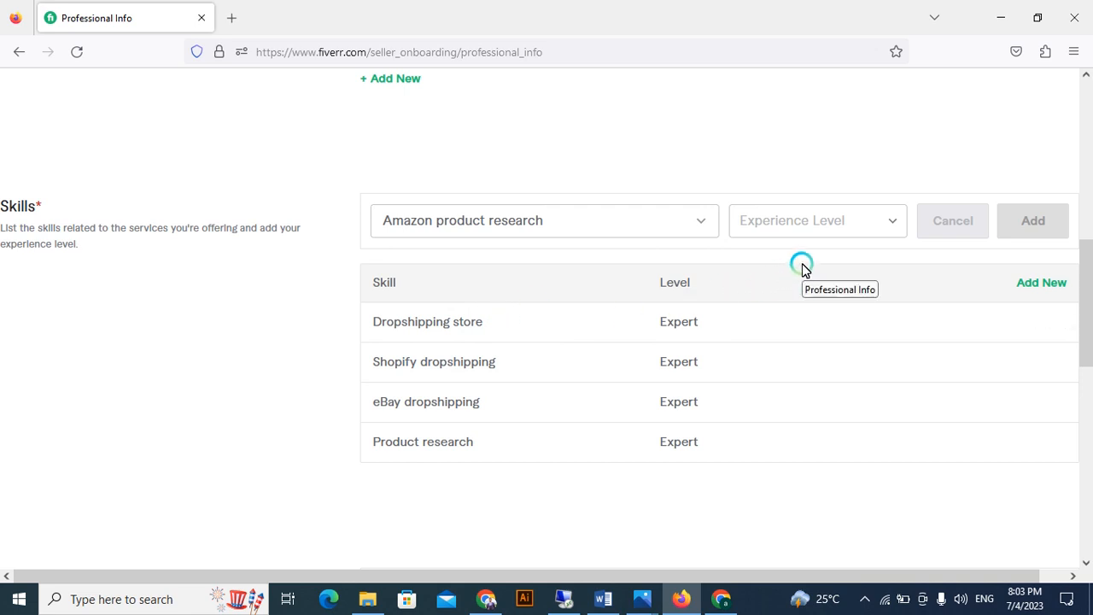
left_click(794, 229)
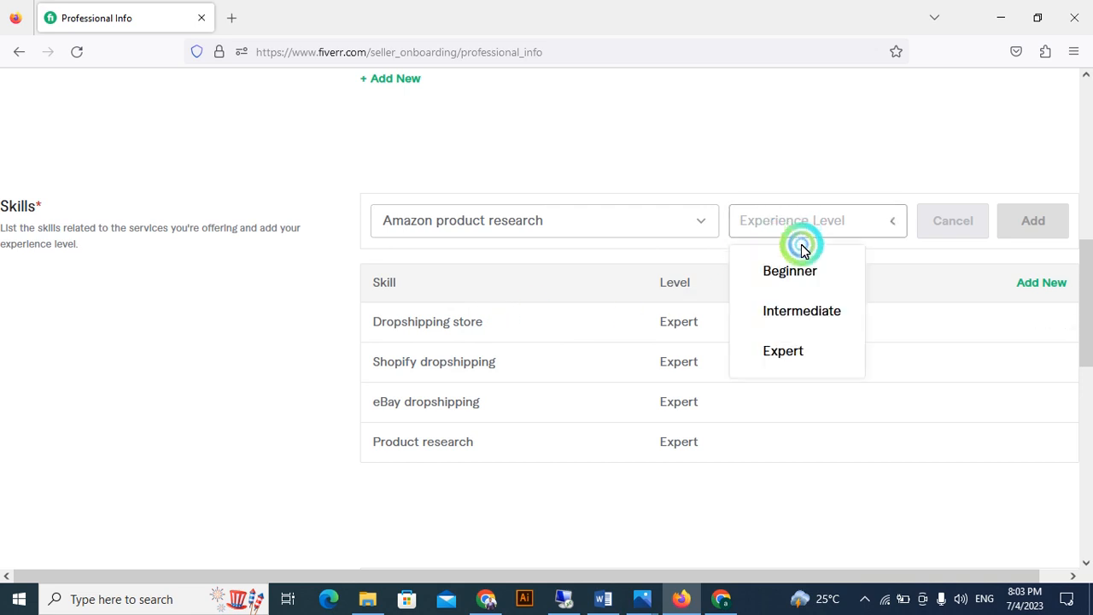
left_click(781, 350)
left_click(1055, 220)
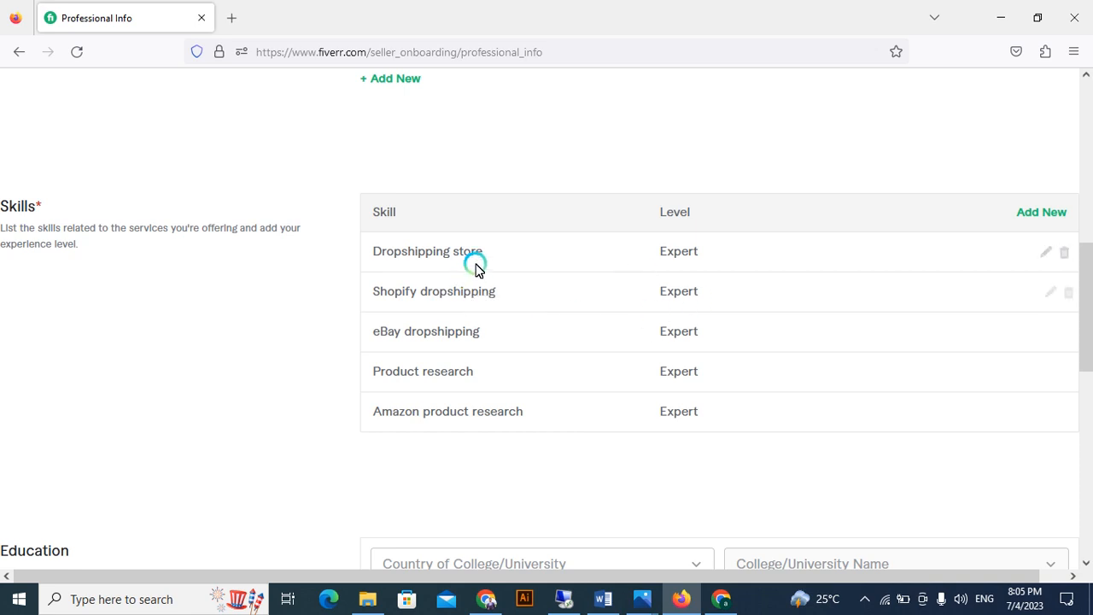
Add the skill TikTok marketing with the experience level Expert to the Skills section
scroll(546, 307, "down", 2)
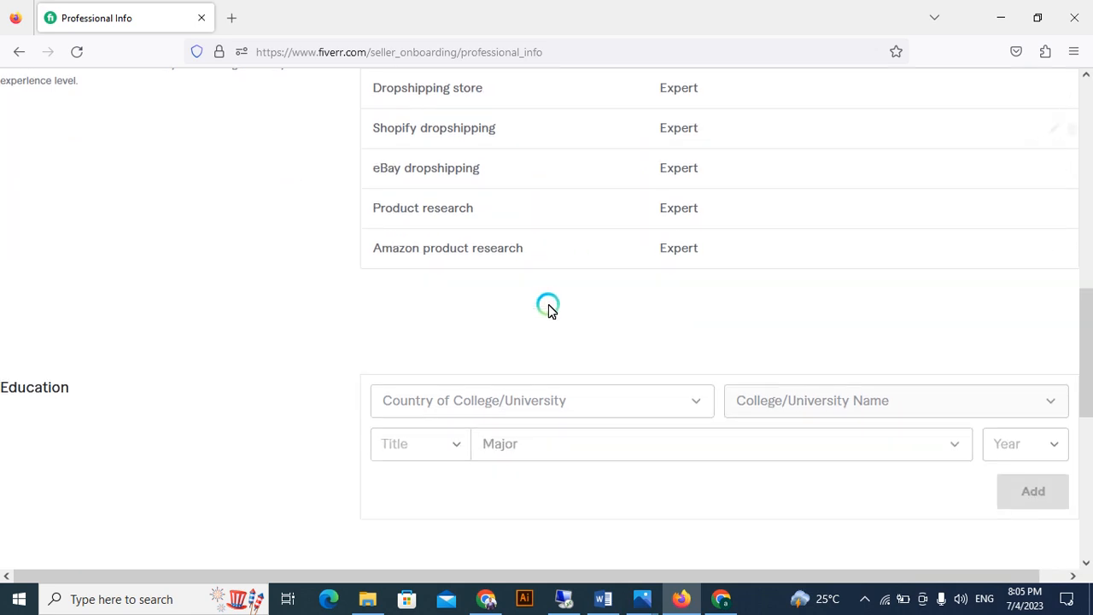
scroll(523, 295, "up", 2)
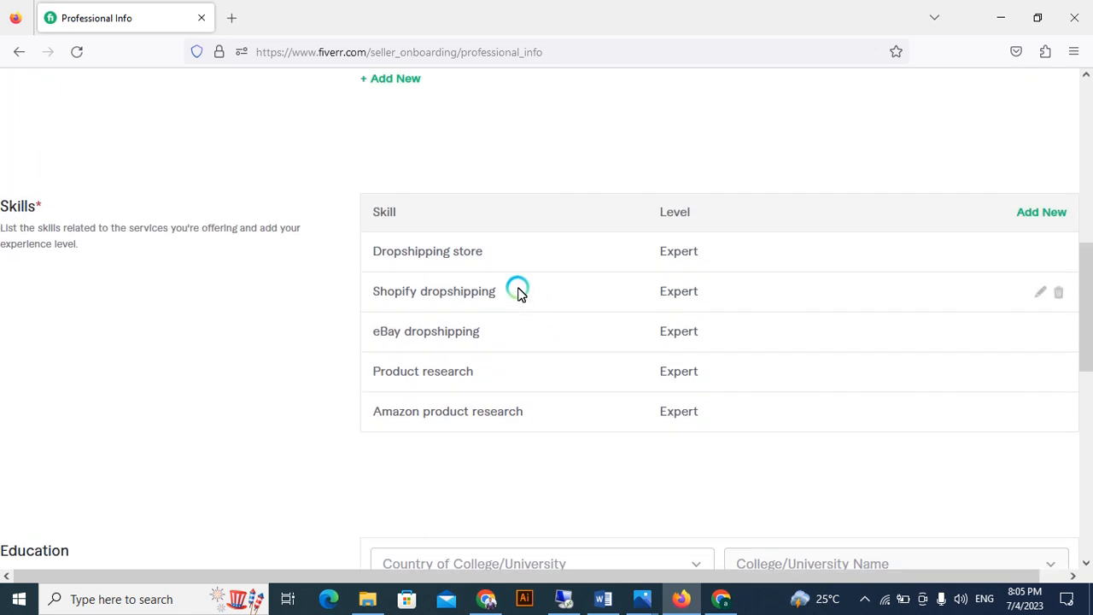
left_click(1058, 211)
left_click(559, 219)
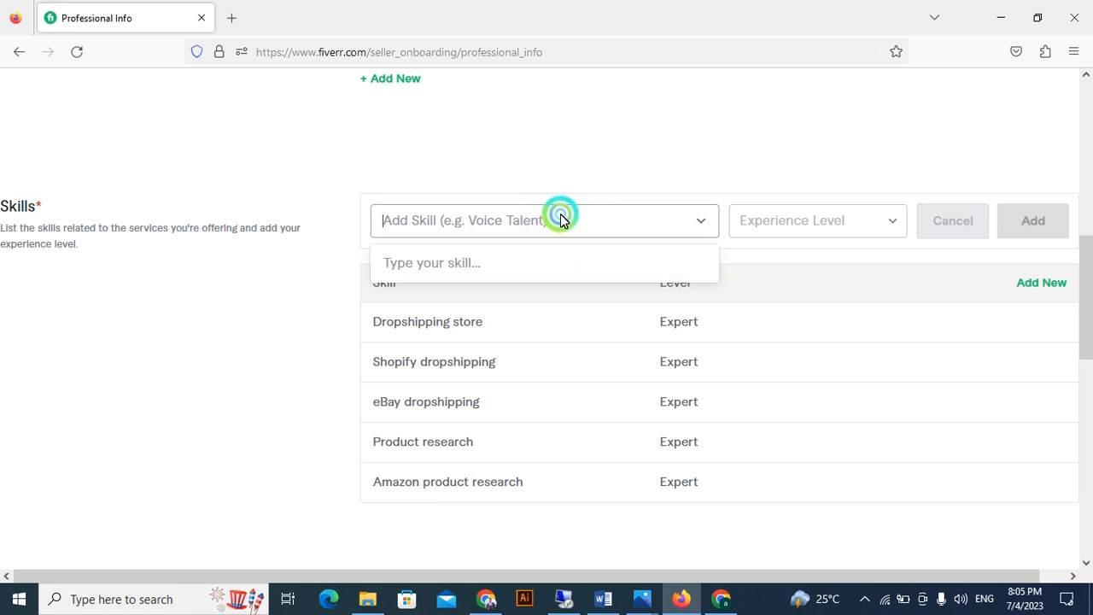
type("t")
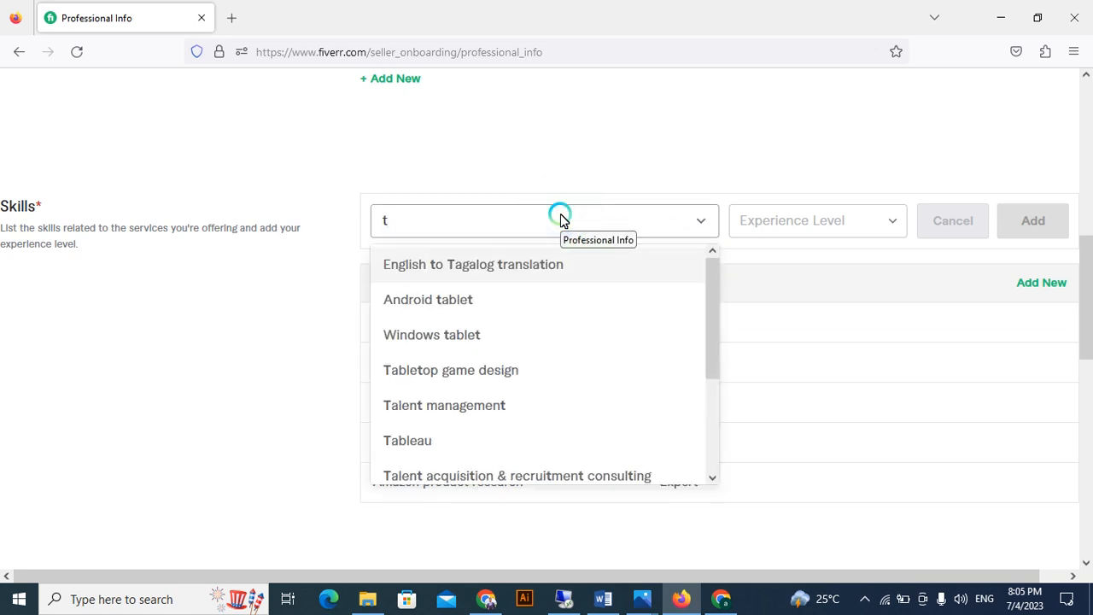
type("ikto")
key("BackSpace")
key("BackSpace")
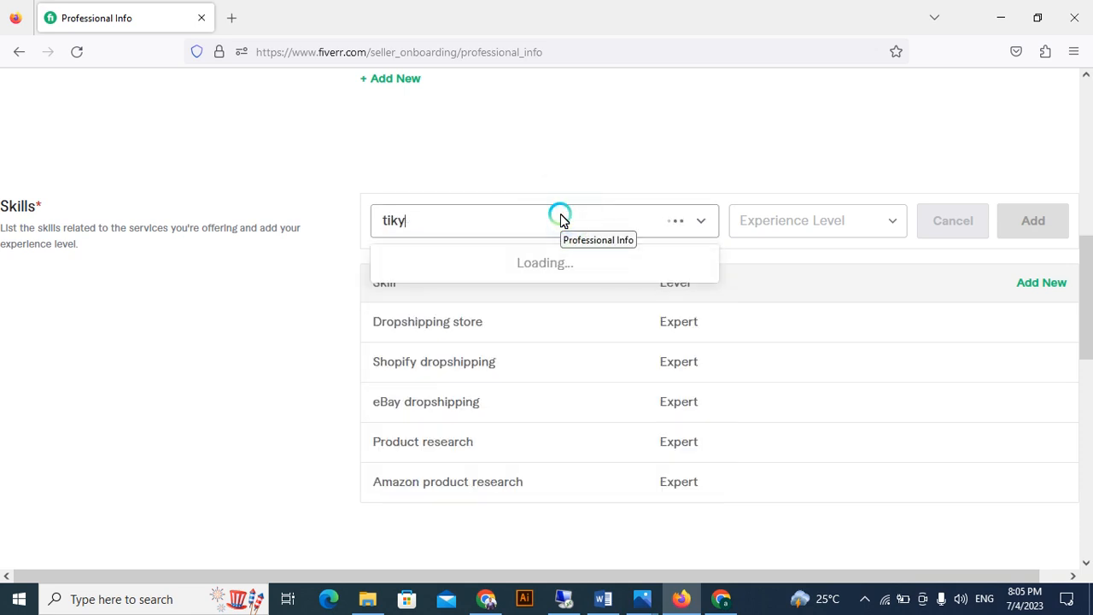
type("tok")
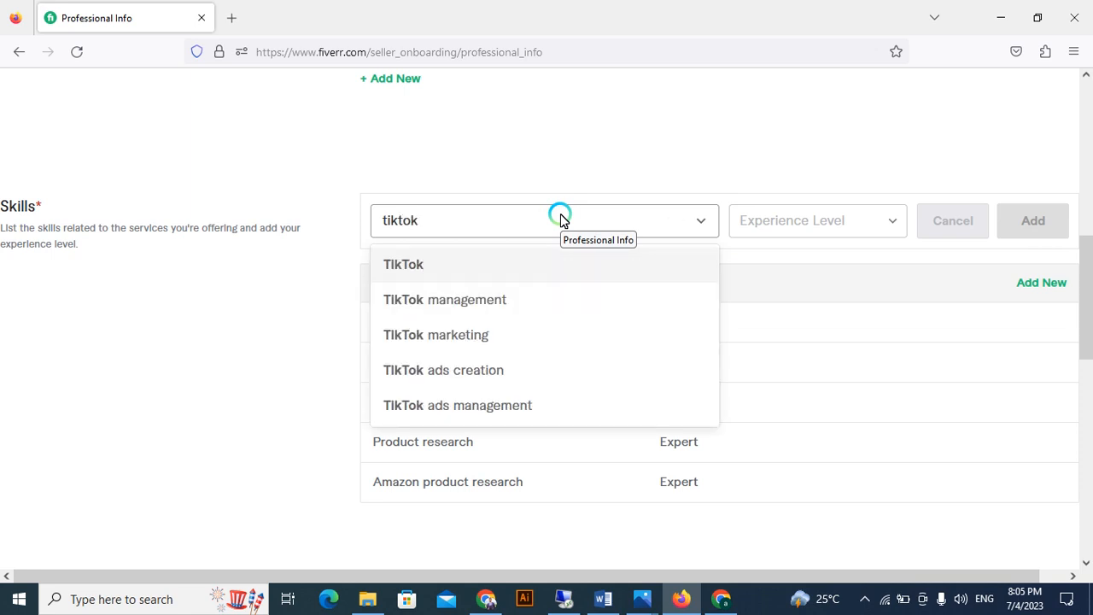
left_click(455, 342)
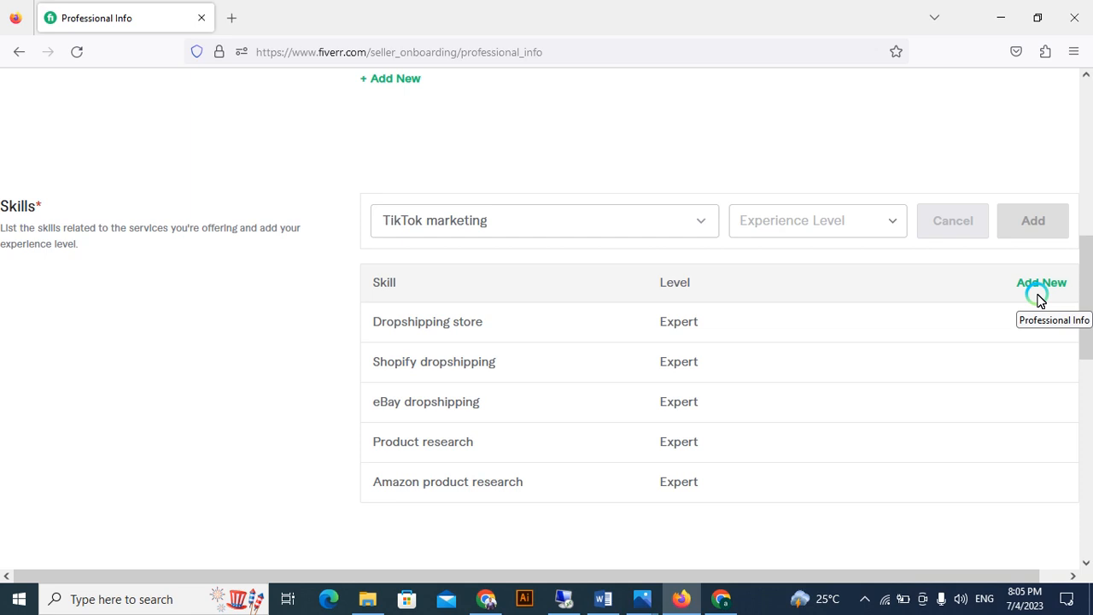
left_click(864, 232)
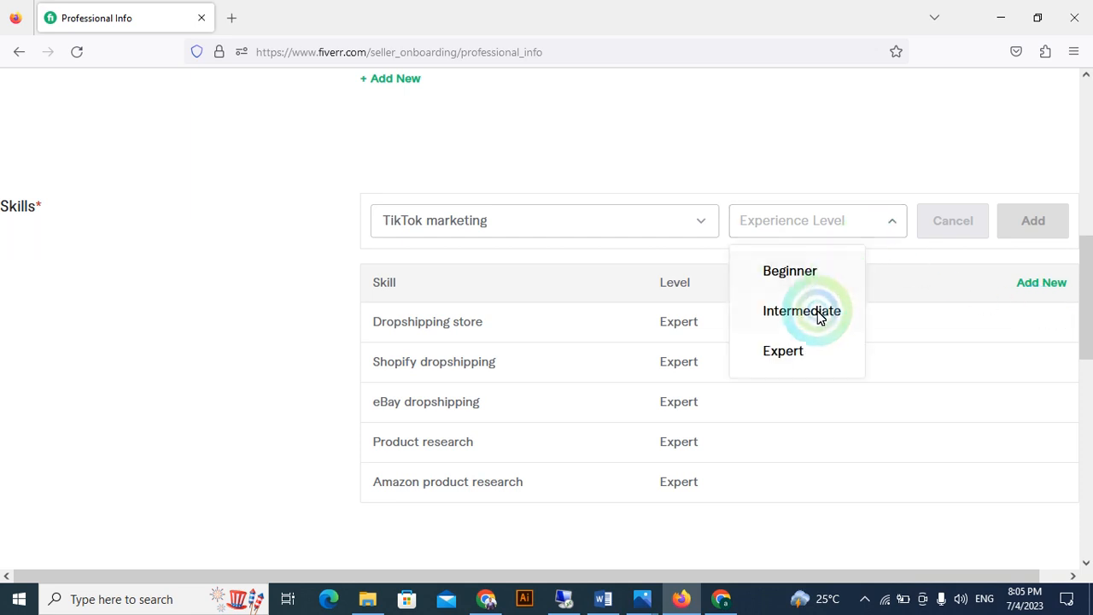
left_click(802, 347)
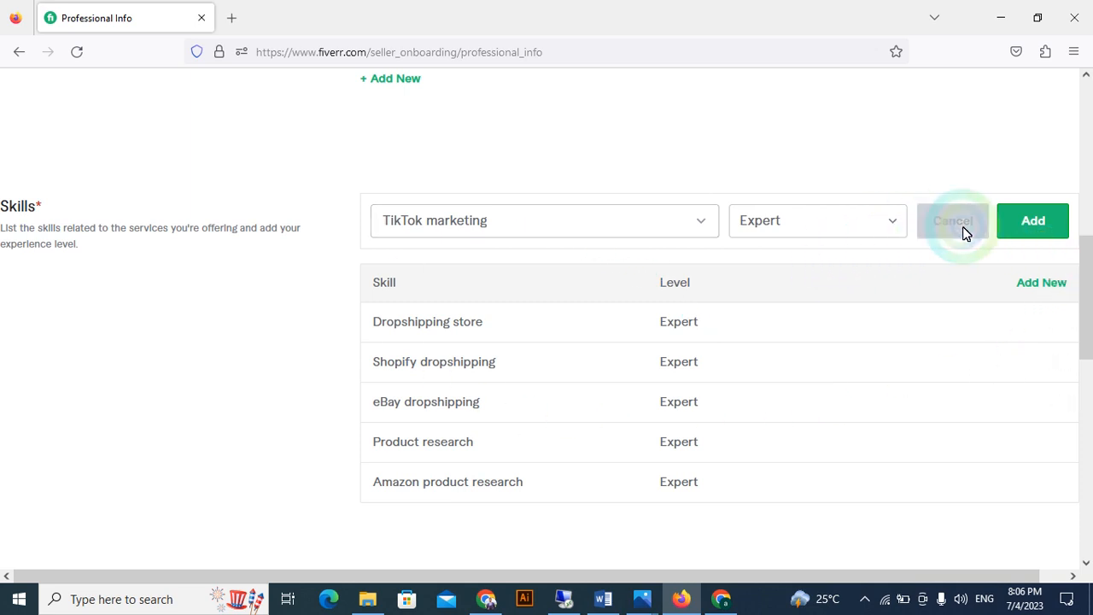
left_click(1023, 219)
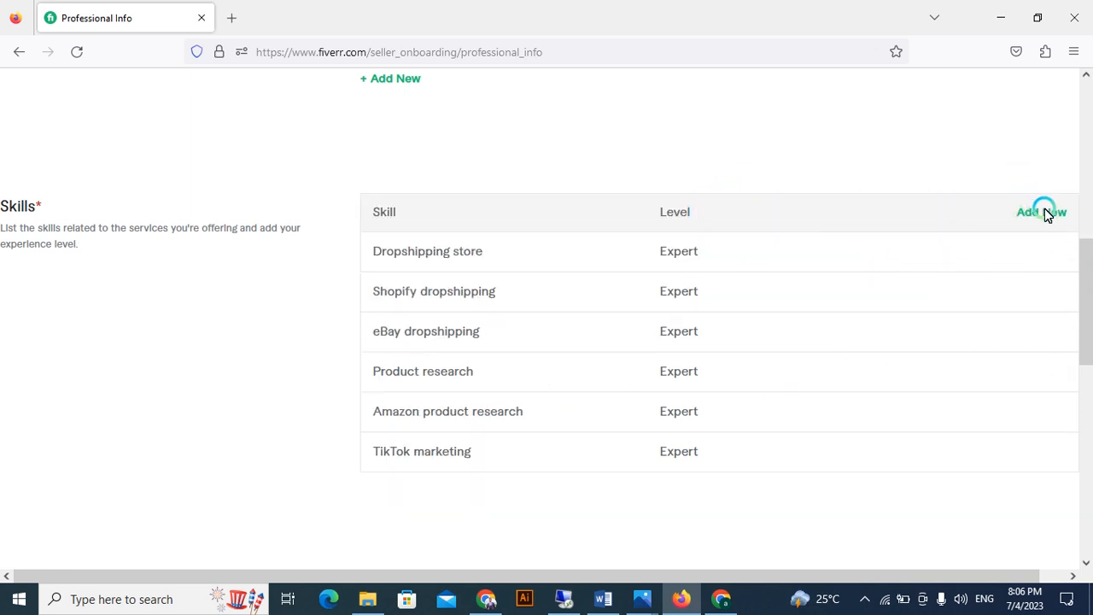
Add the skill Facebook management with the experience level Expert to the Skills section
left_click(1043, 213)
left_click(575, 209)
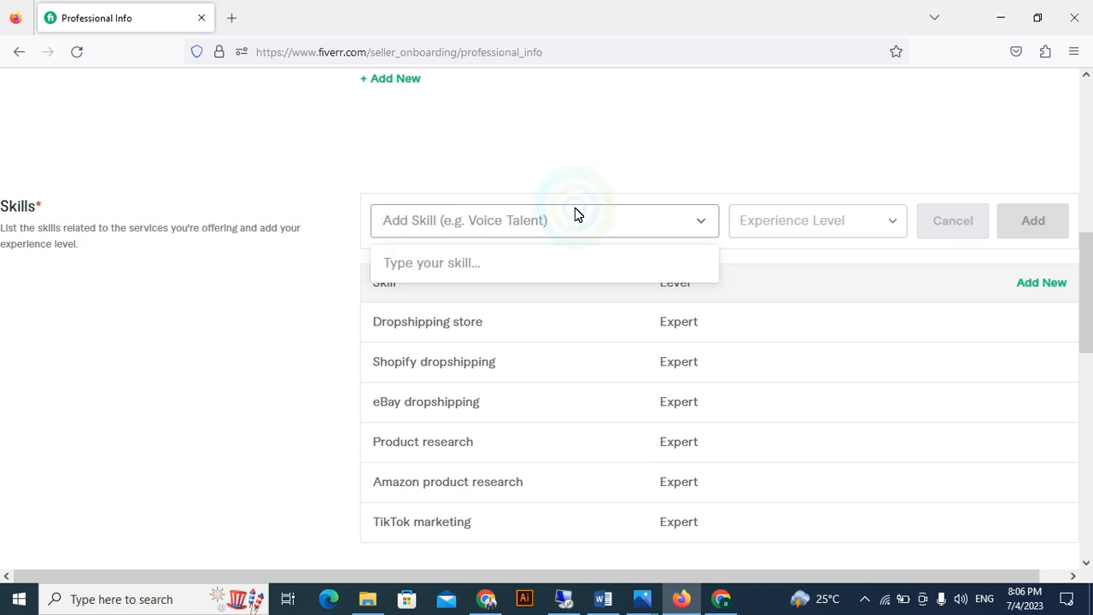
type("faceboo")
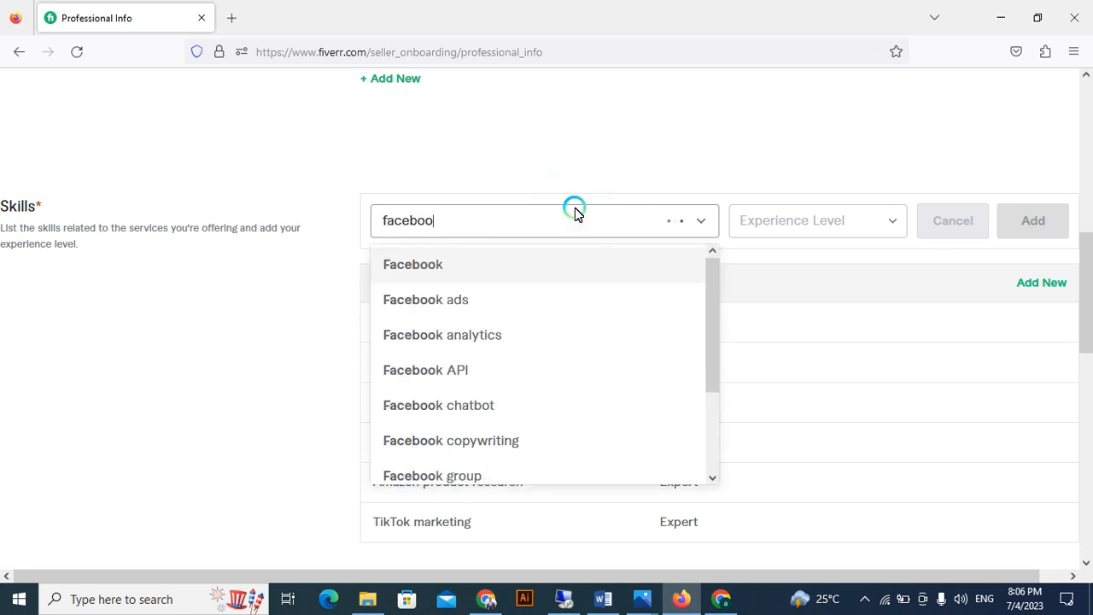
type("k ma")
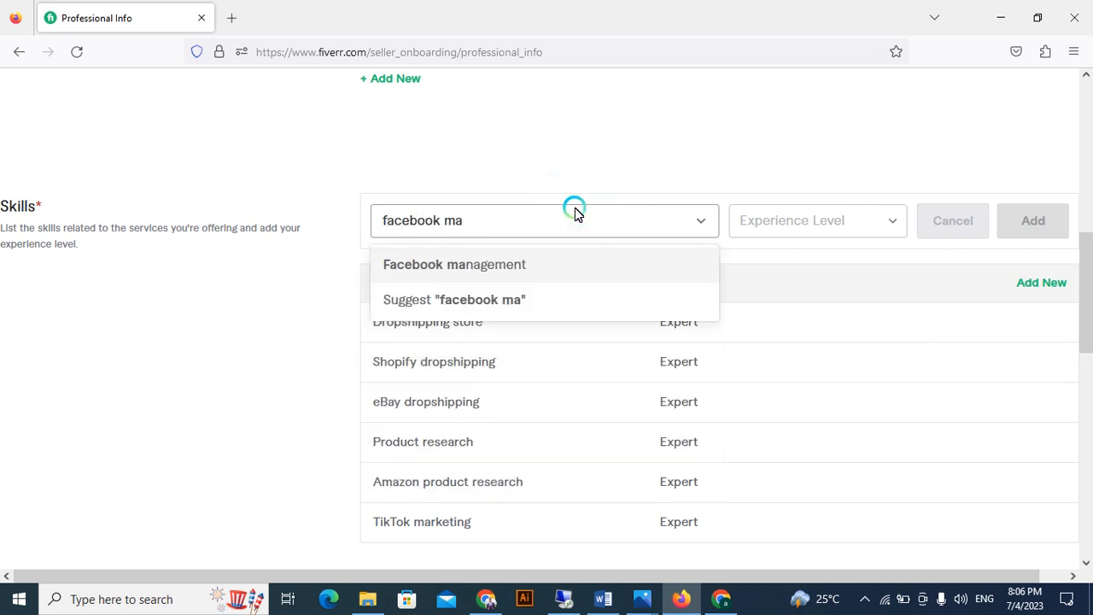
left_click(501, 284)
left_click(829, 229)
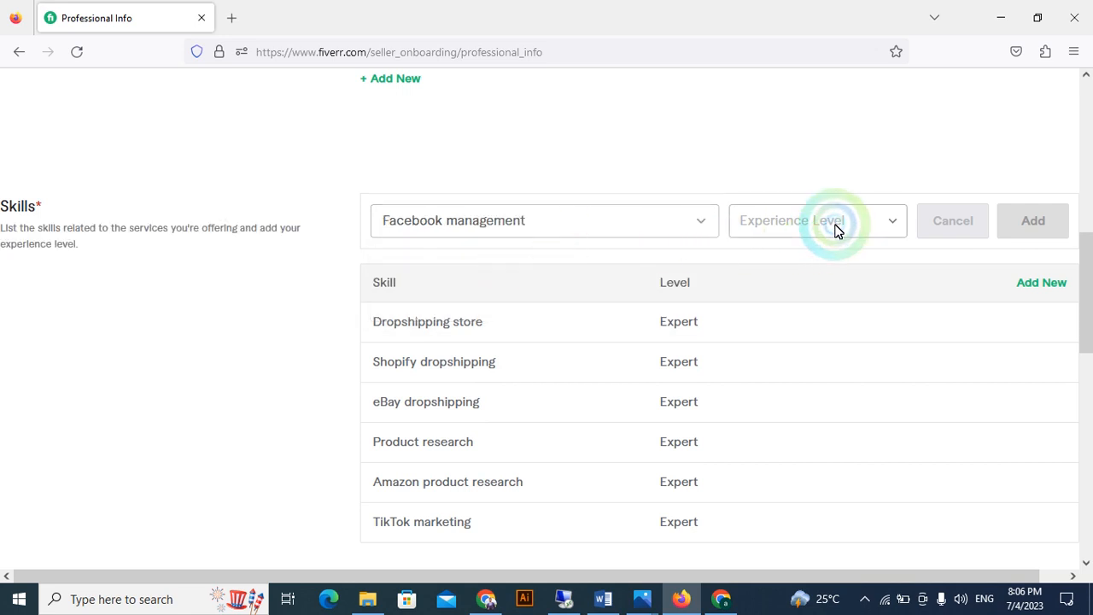
left_click(783, 352)
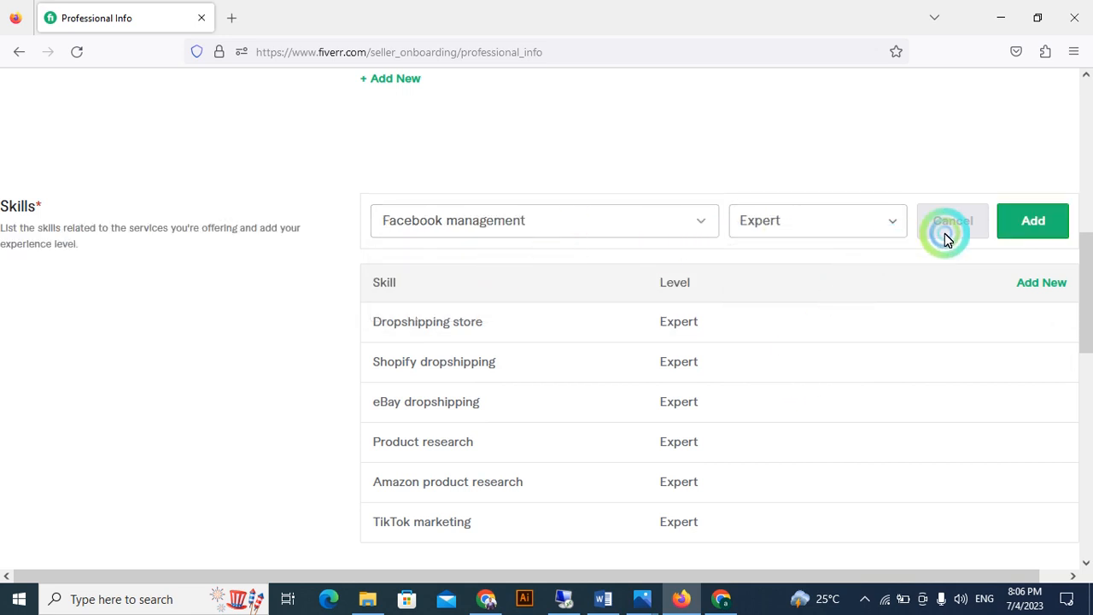
left_click(1053, 227)
Add the skill Instagram ads management with the experience level Expert to the Skills section
left_click(1033, 216)
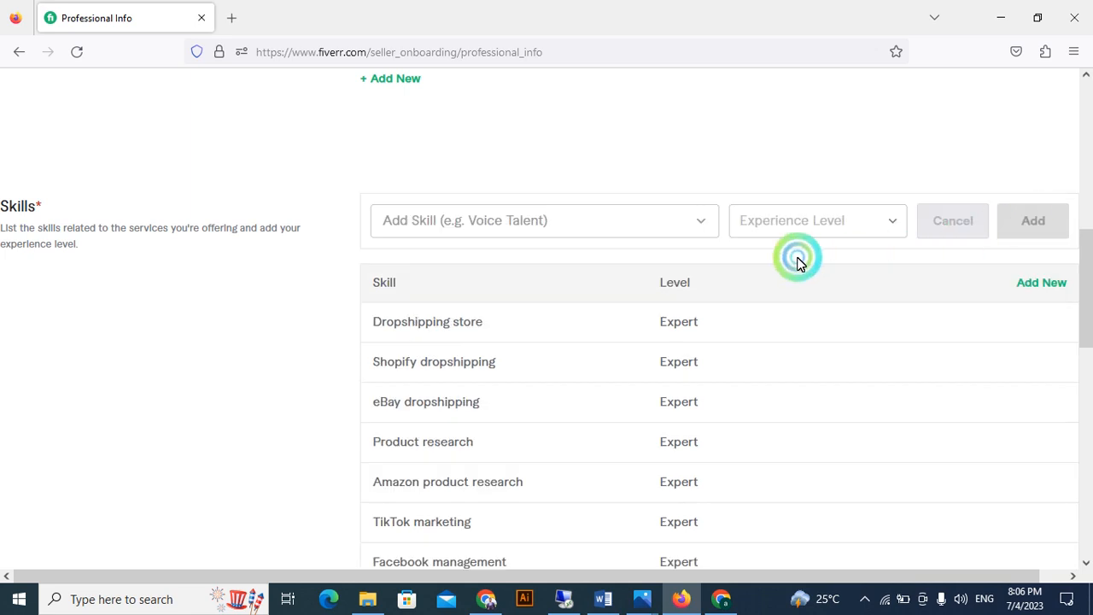
left_click(597, 214)
type("insta")
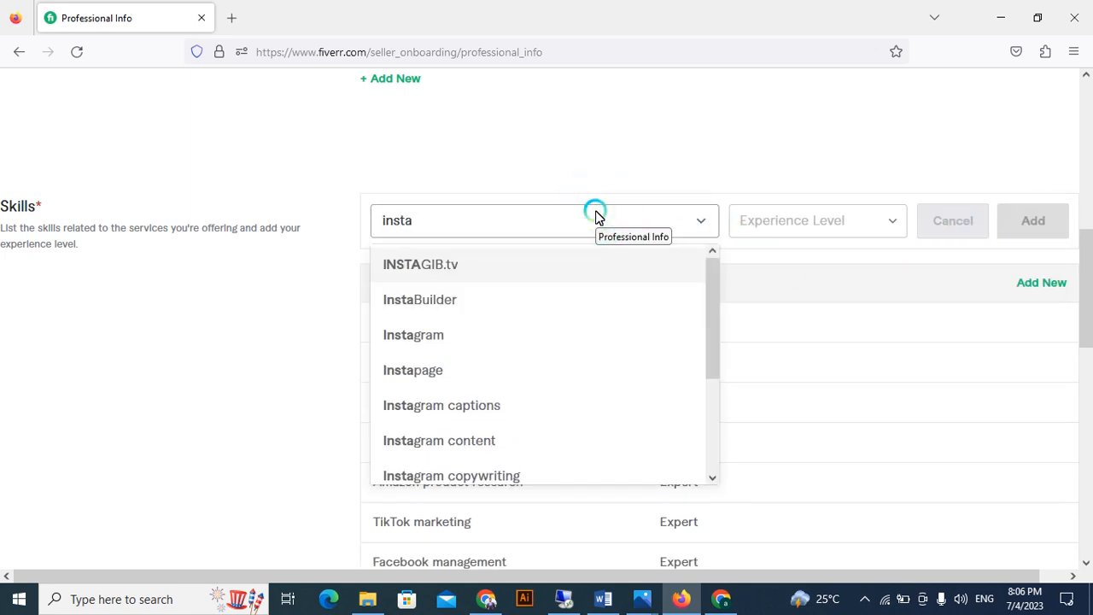
type("gr")
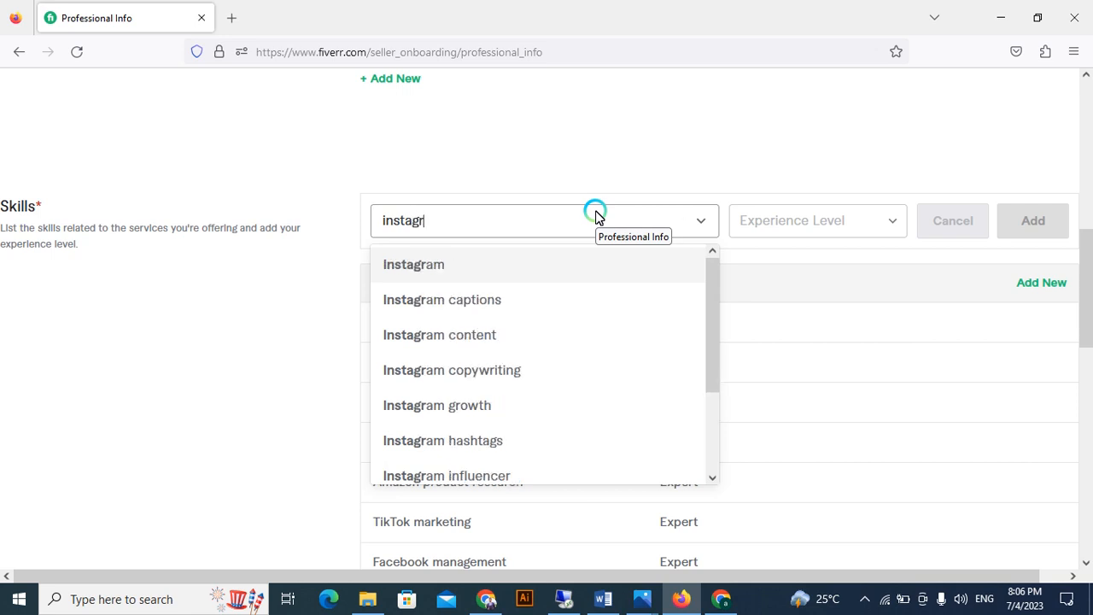
type("am")
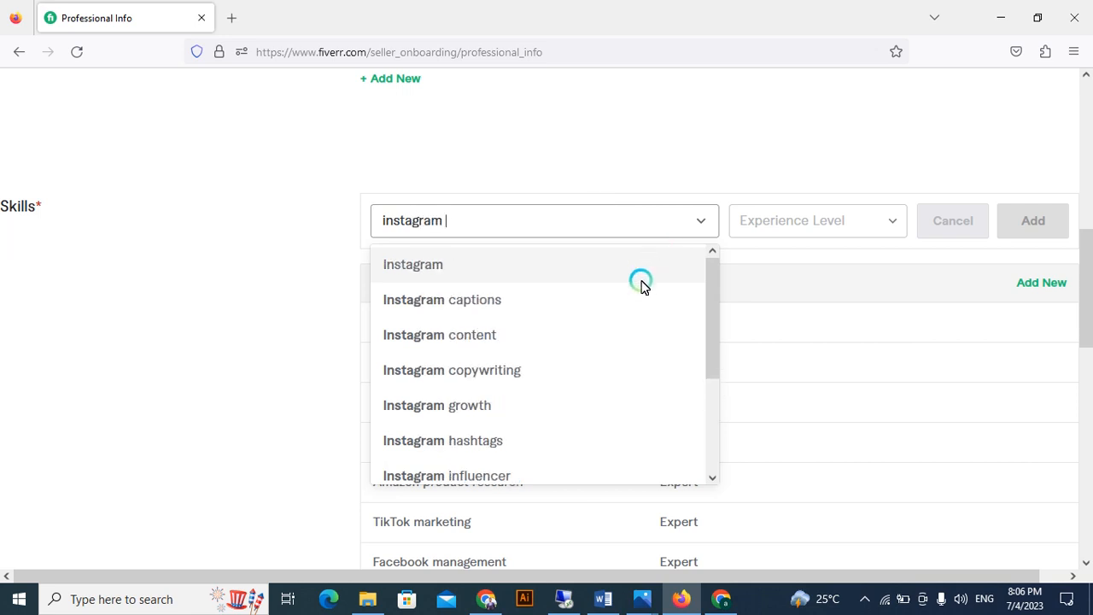
scroll(469, 386, "down", 4)
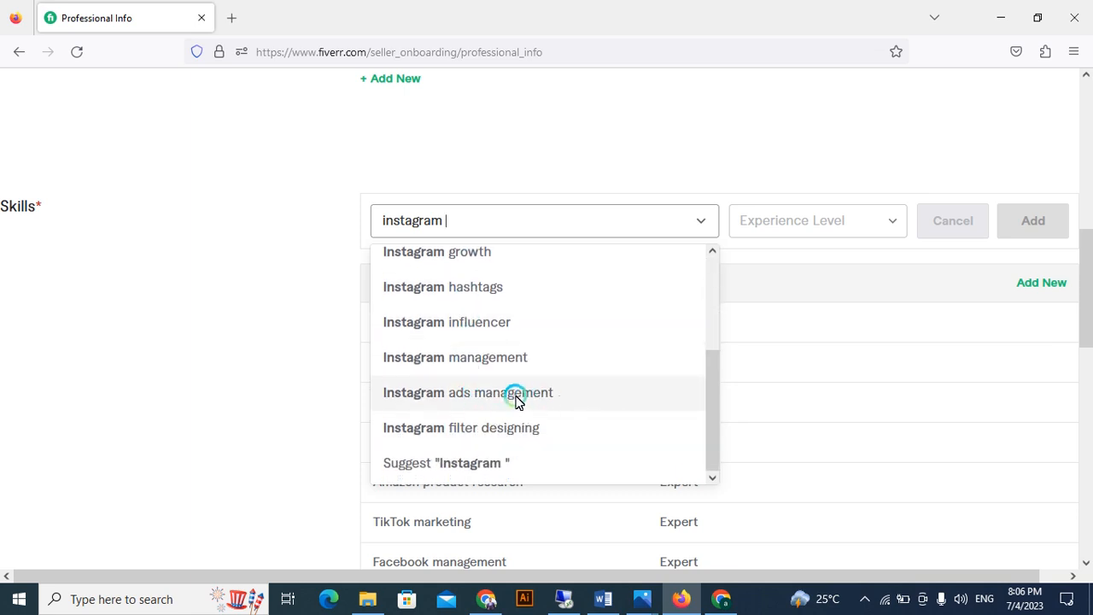
left_click(512, 394)
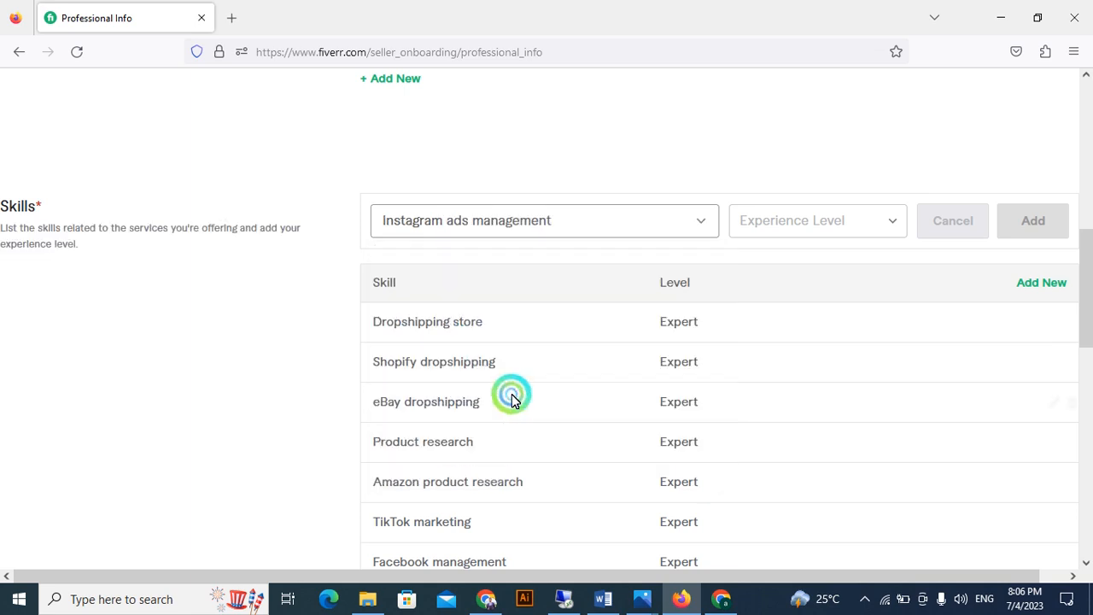
left_click(879, 216)
left_click(798, 351)
left_click(1027, 221)
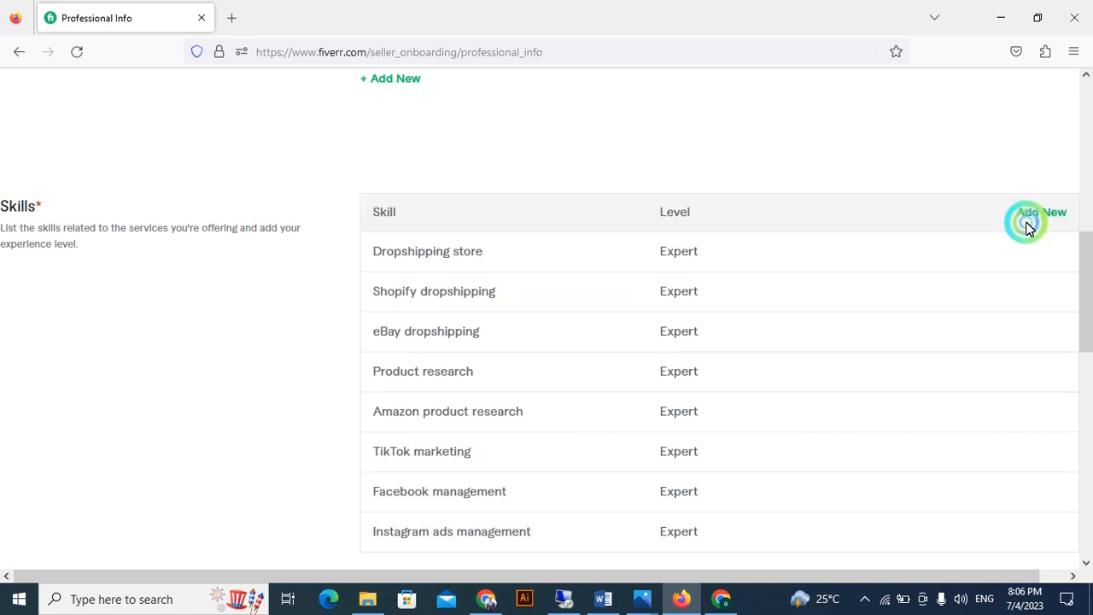
Set the country of the college or university in the Education section to Pakistan
scroll(564, 397, "down", 4)
scroll(512, 325, "up", 1)
scroll(461, 256, "up", 3)
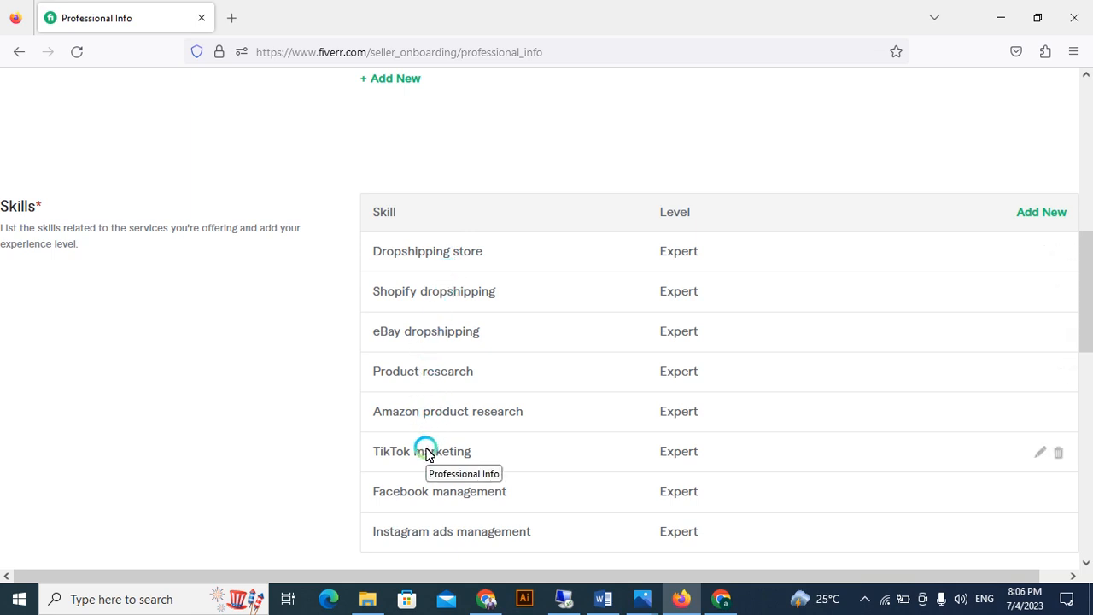
scroll(426, 453, "down", 5)
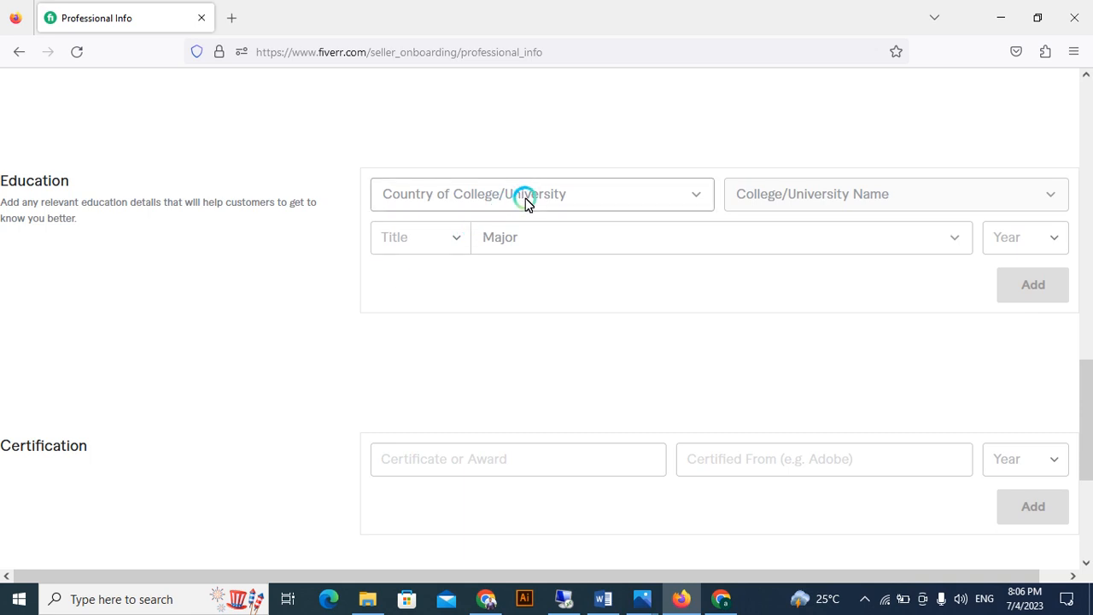
left_click(527, 202)
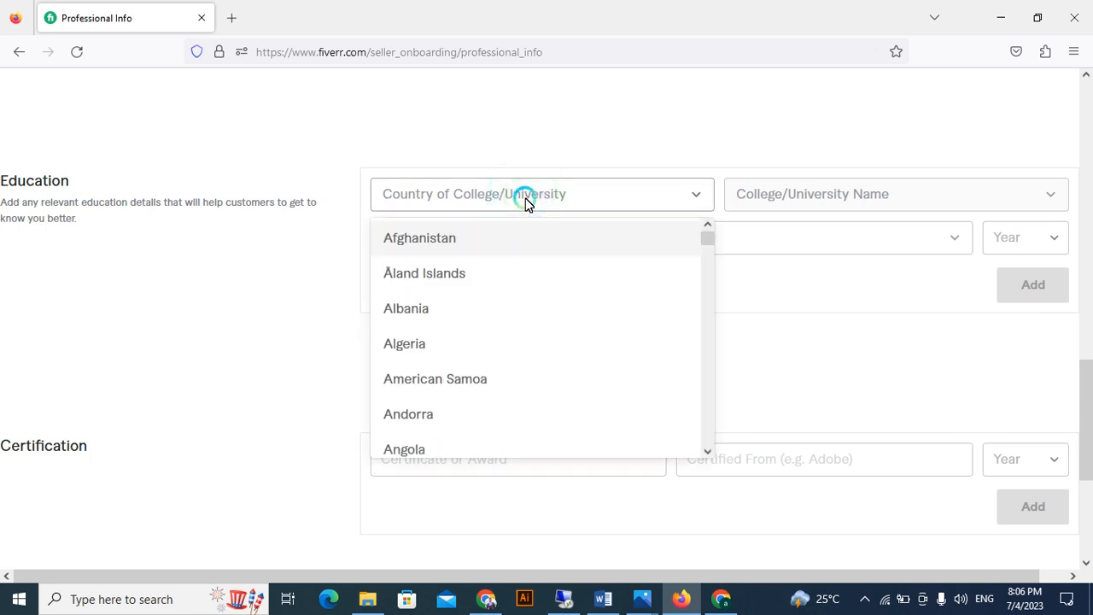
type("Pak")
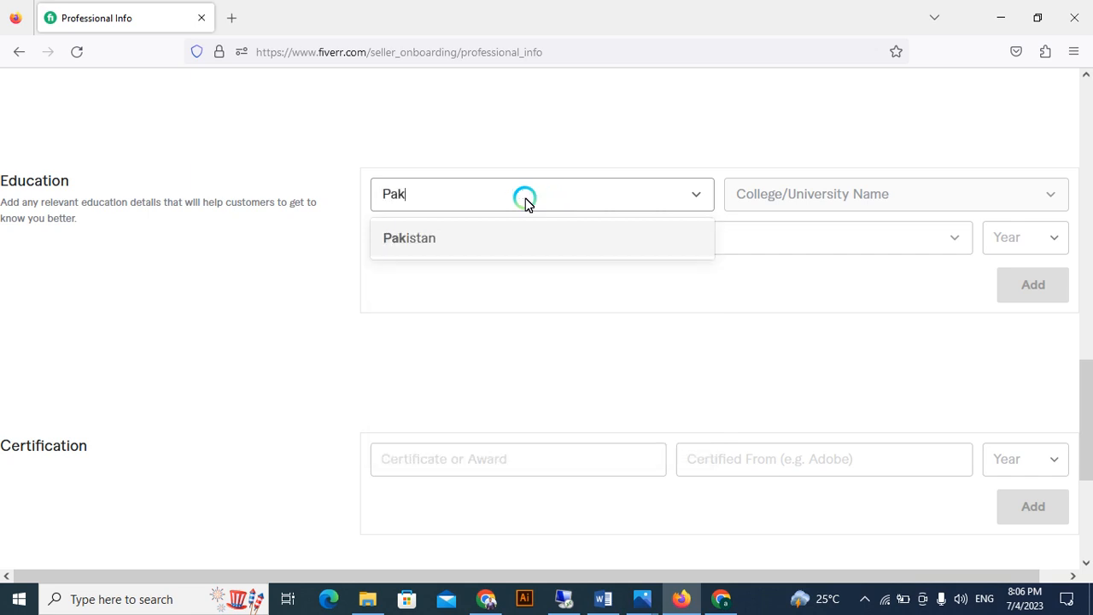
left_click(504, 242)
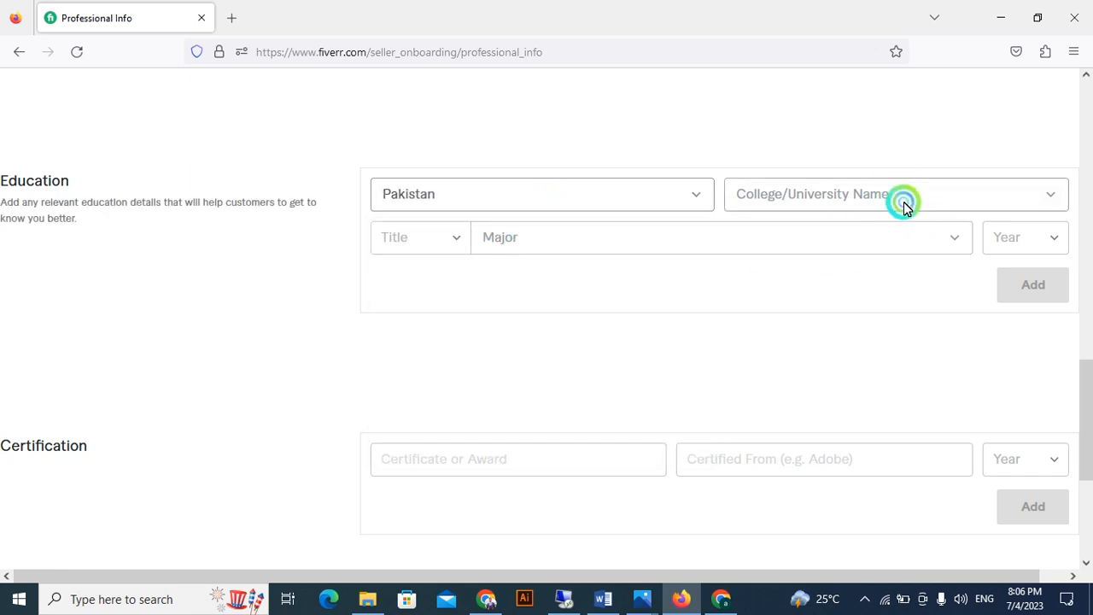
left_click(904, 205)
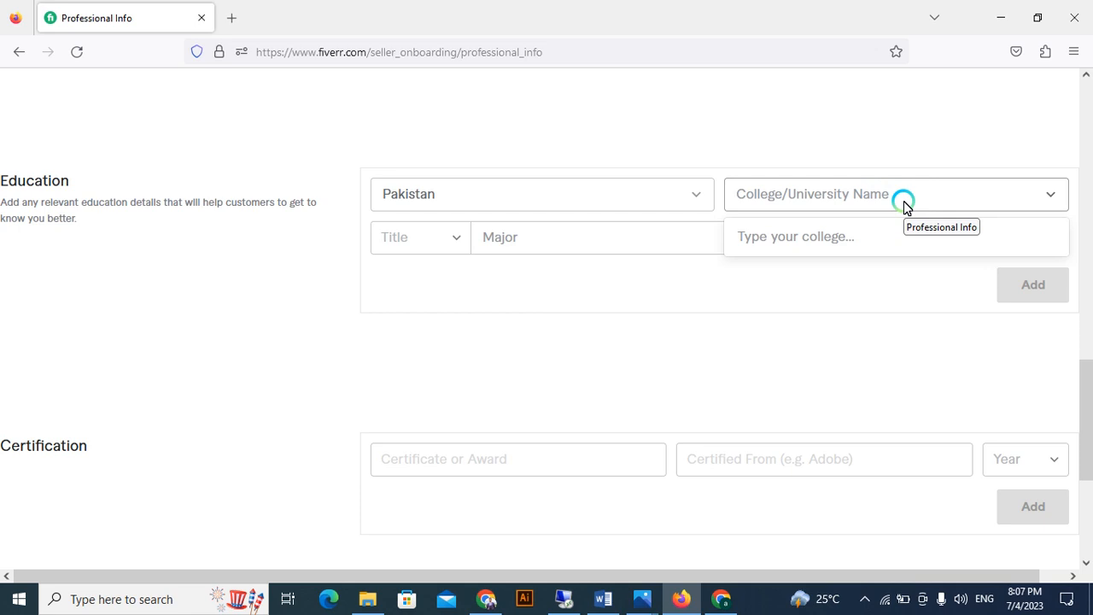
type("isla")
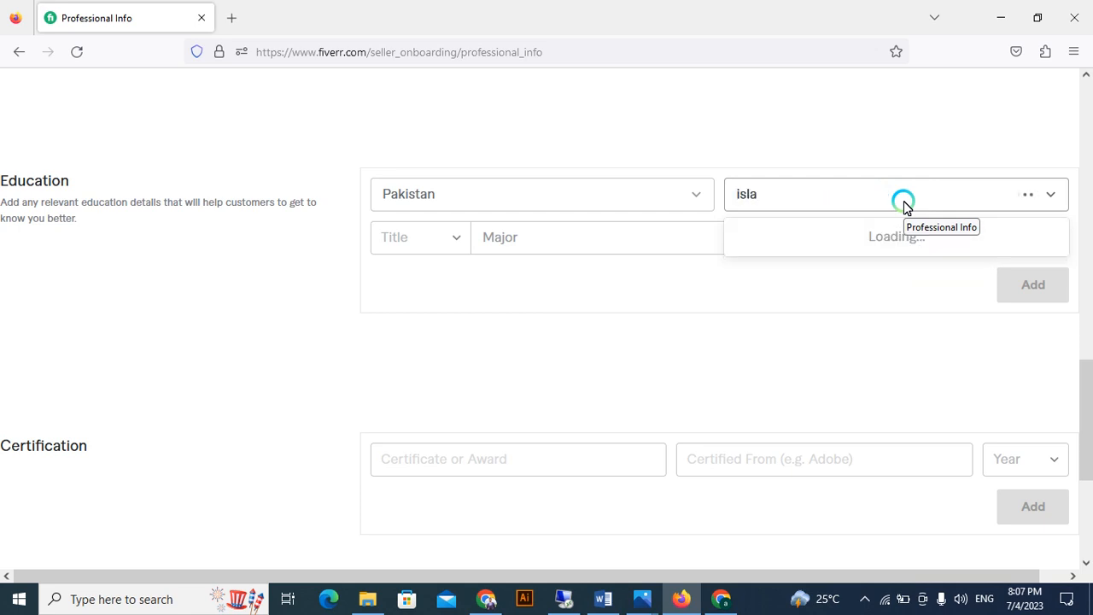
type("mic")
left_click(749, 197)
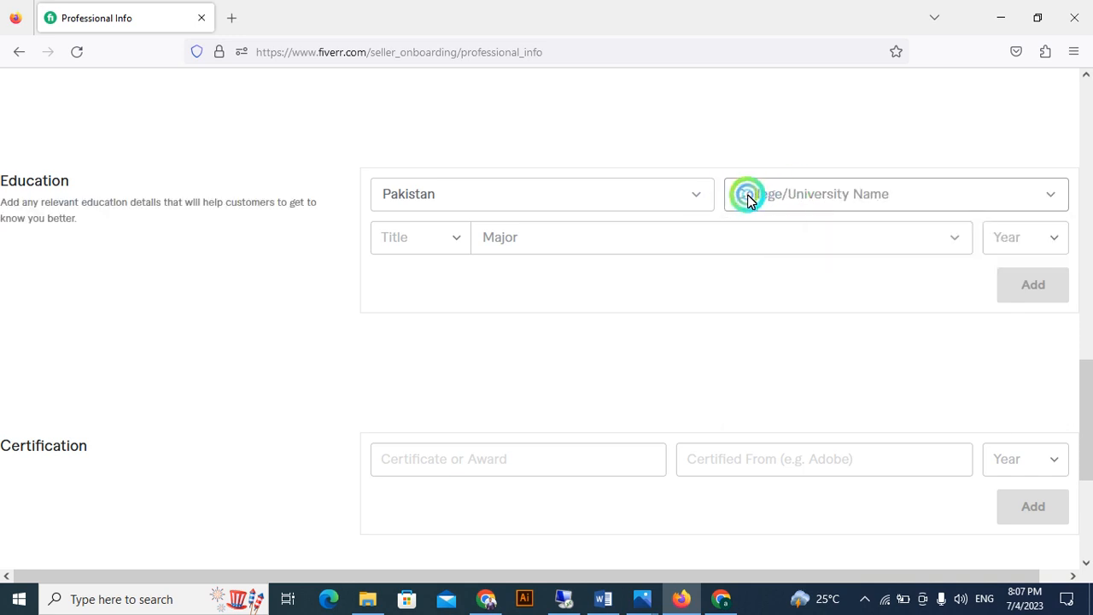
Search the college names for uet and choose UET ,LAHORE as the university in the Education section
left_click(750, 198)
type("uet")
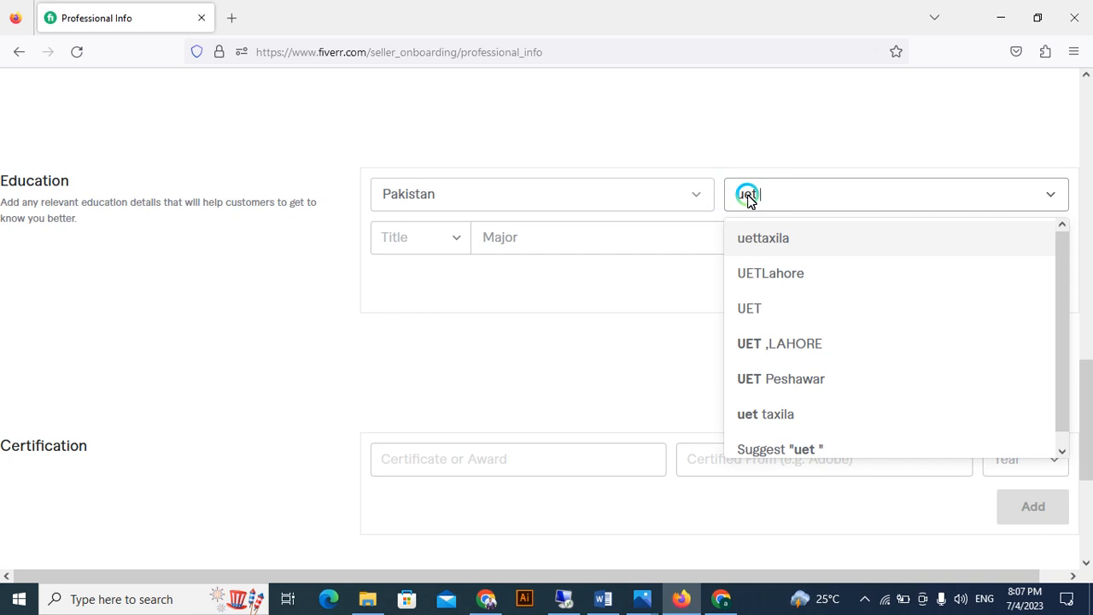
left_click(771, 350)
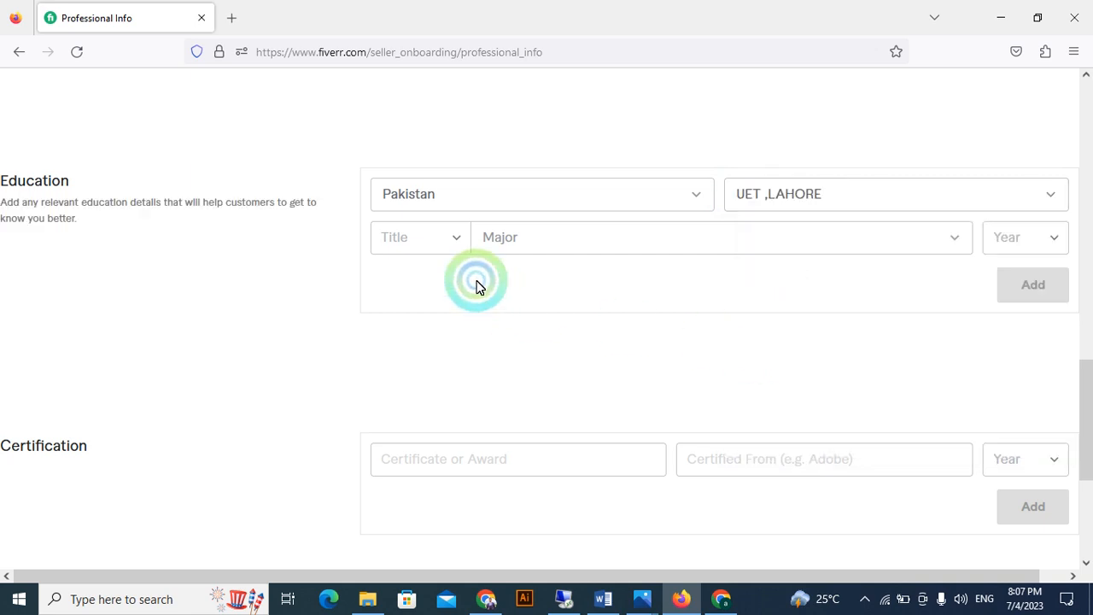
Set the education title to B.Sc. and the major to bbahons
left_click(438, 244)
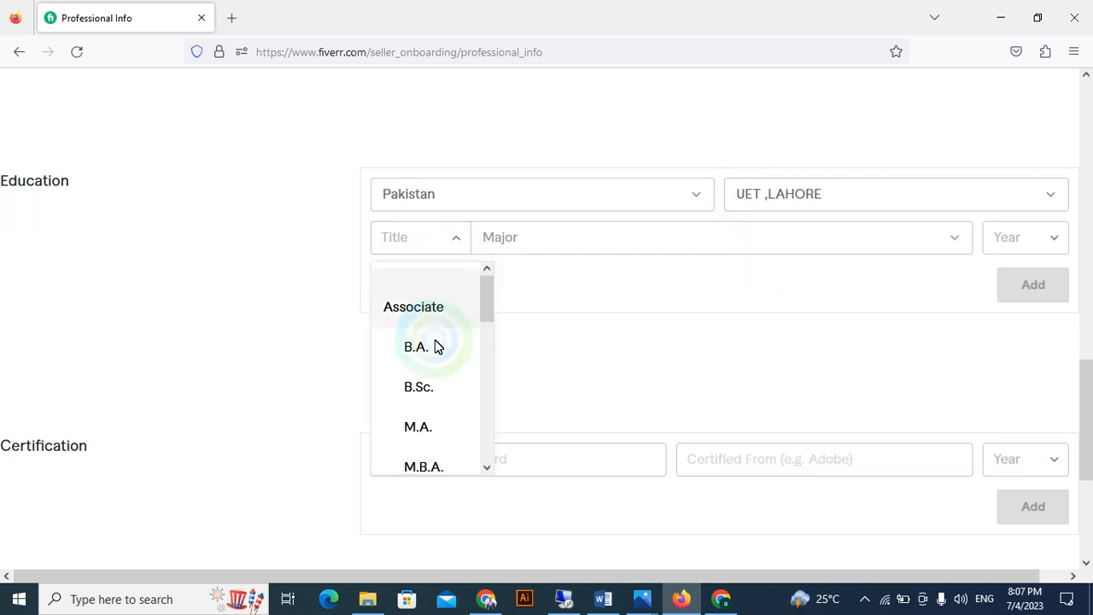
left_click(420, 392)
scroll(420, 397, "down", 2)
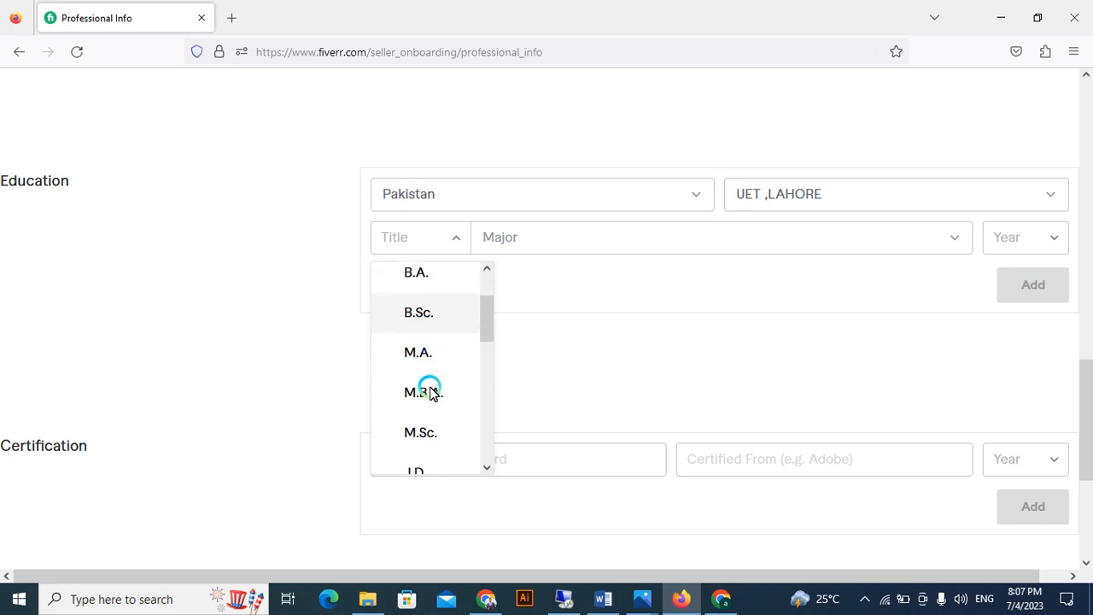
left_click(418, 309)
left_click(735, 244)
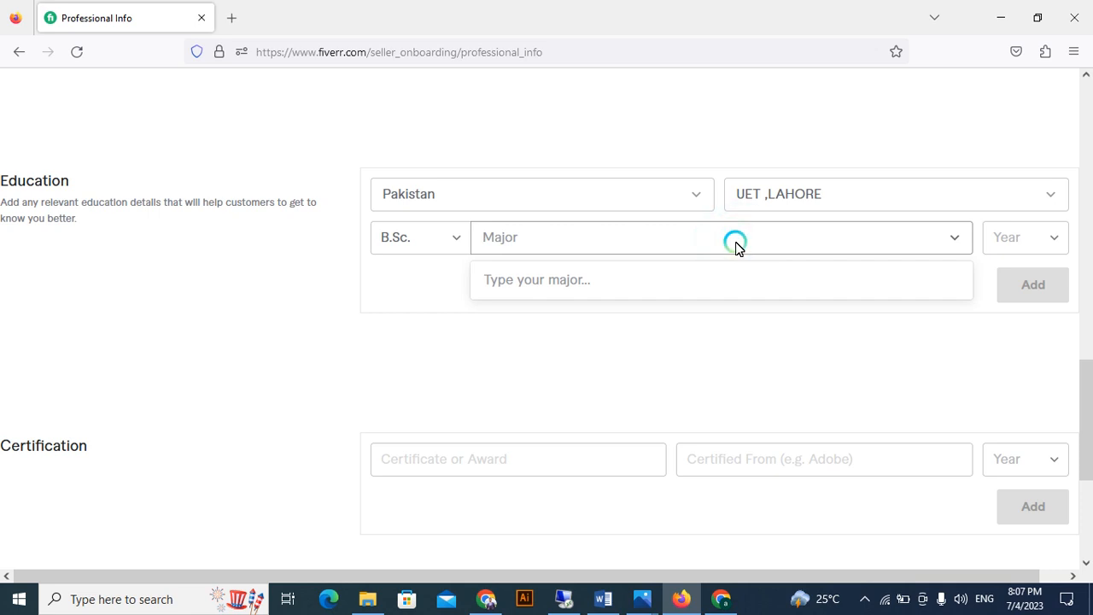
type("bba")
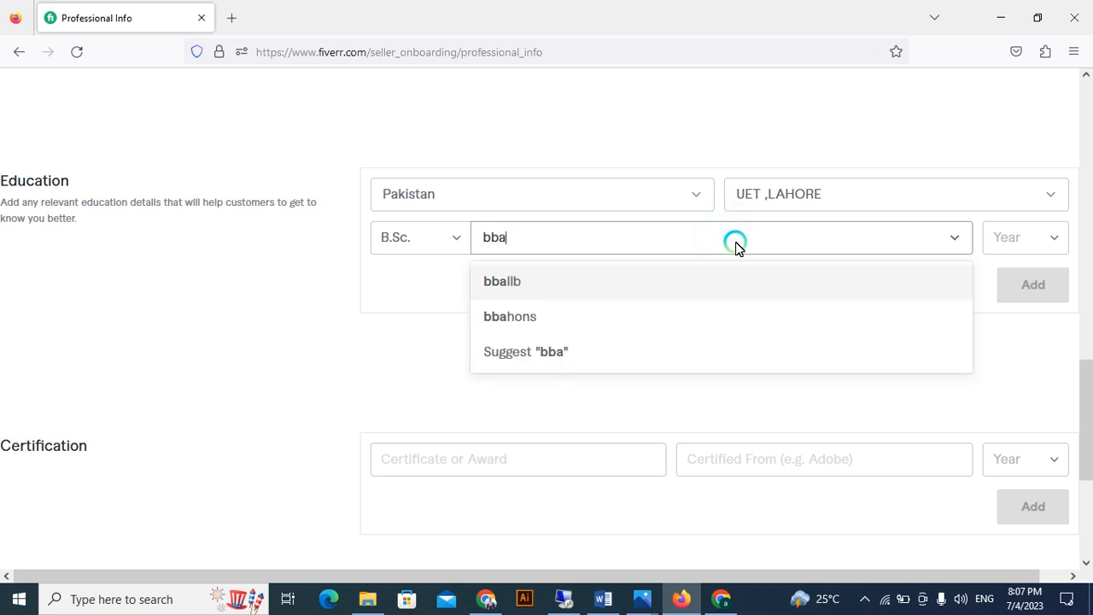
left_click(571, 319)
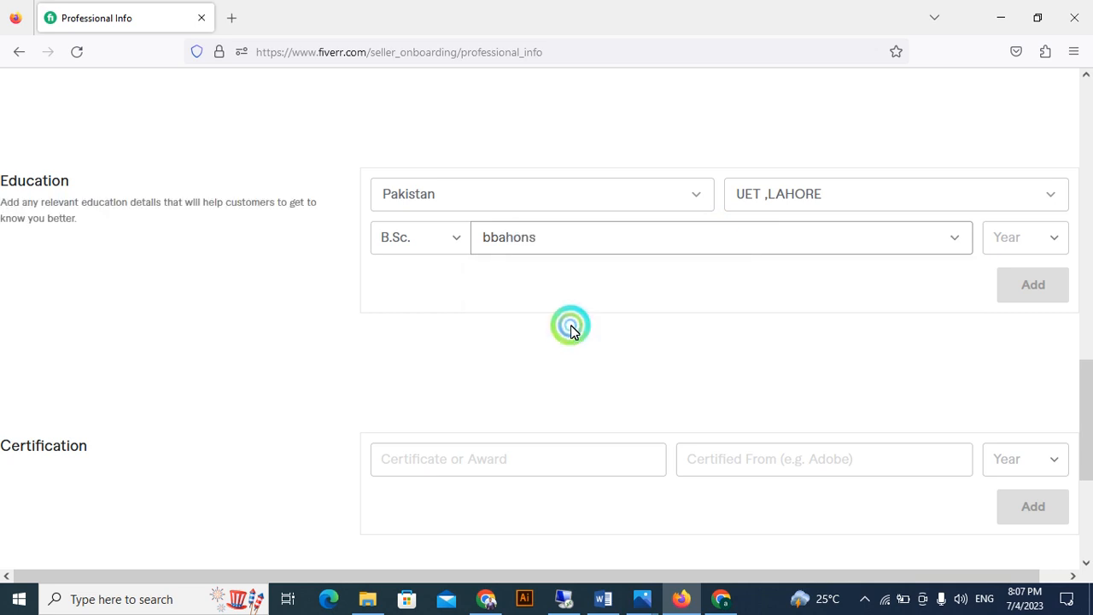
Set the graduation year to 2018 and add the completed education entry to the profile
left_click(1004, 237)
scroll(1017, 431, "down", 6)
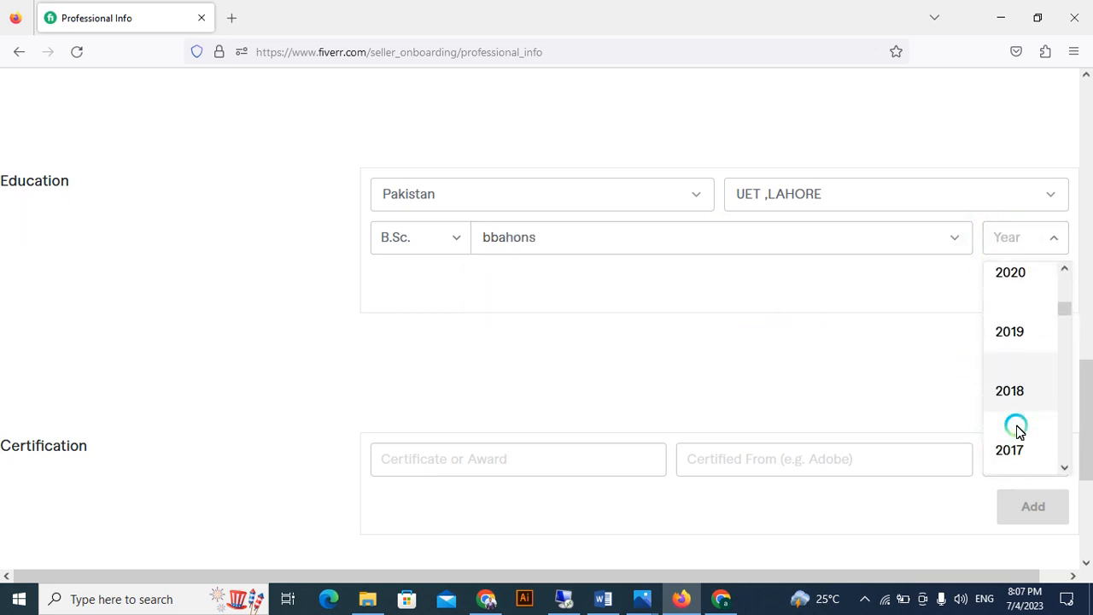
scroll(1016, 432, "down", 2)
left_click(1015, 299)
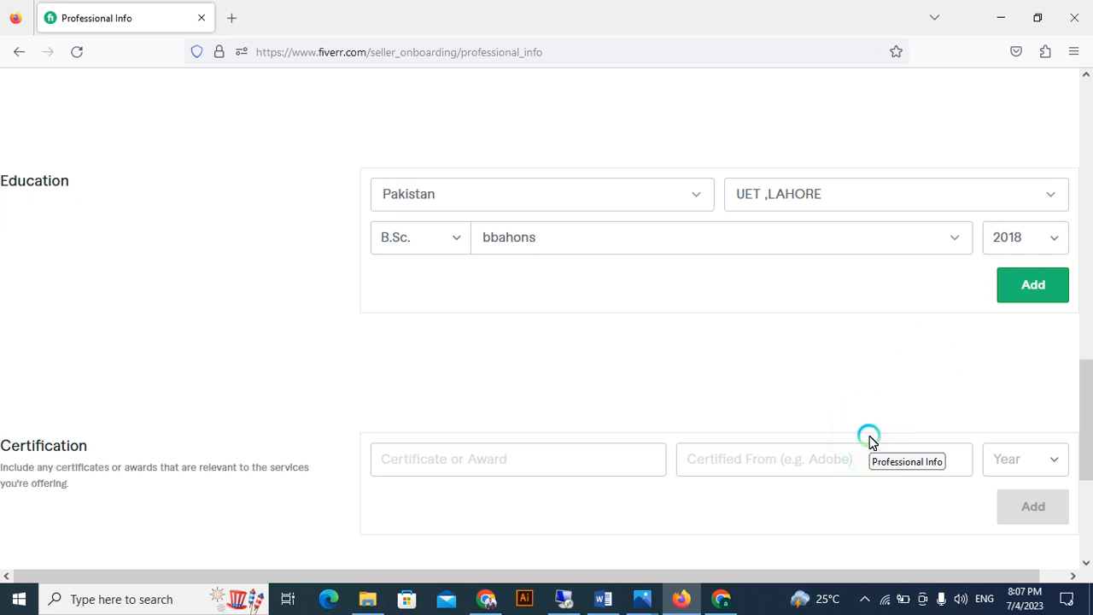
left_click(1040, 288)
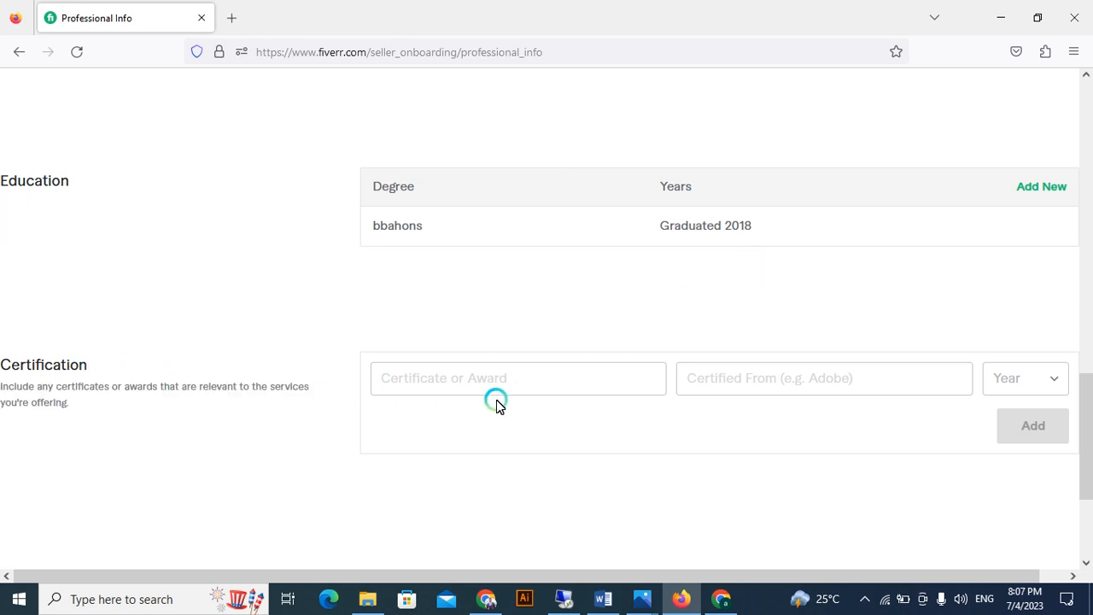
Enter Dropshipping Expert as the certificate or award in the Certification section
left_click(566, 381)
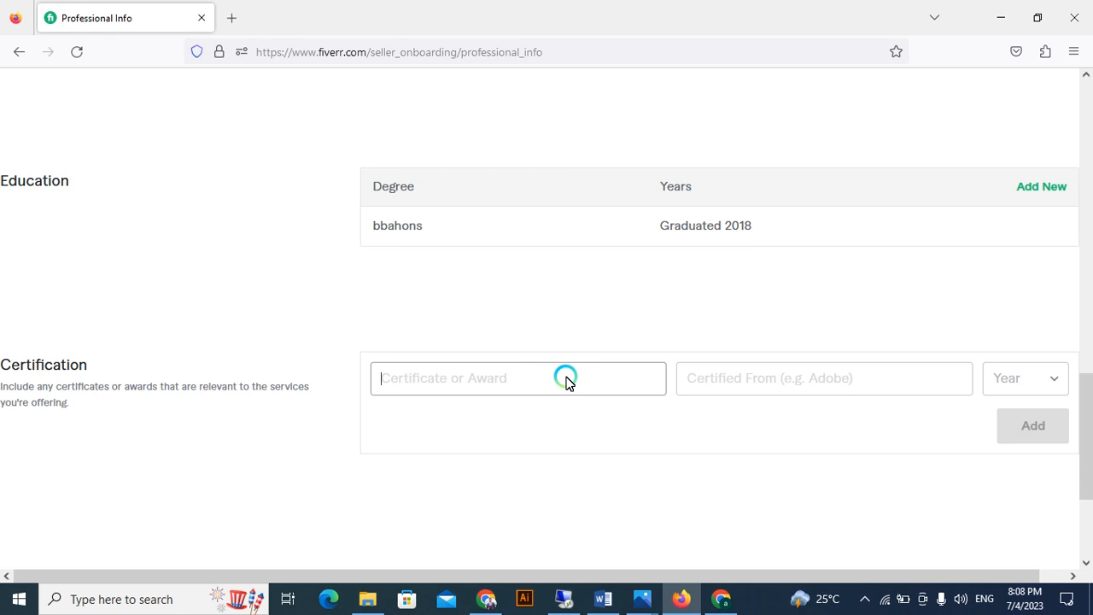
type("Dro")
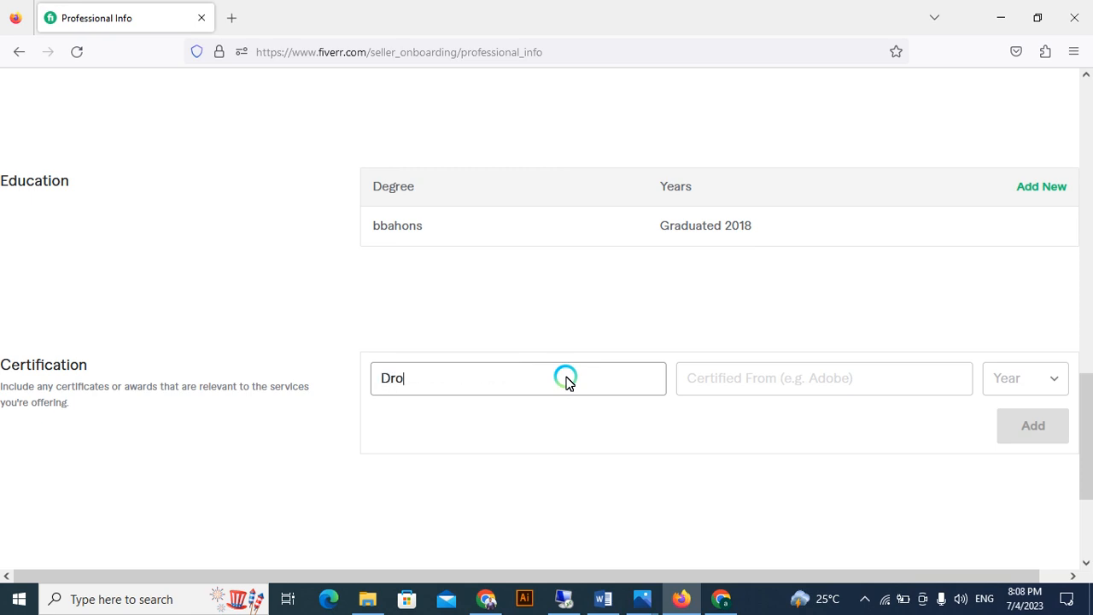
type("pshipping Expert")
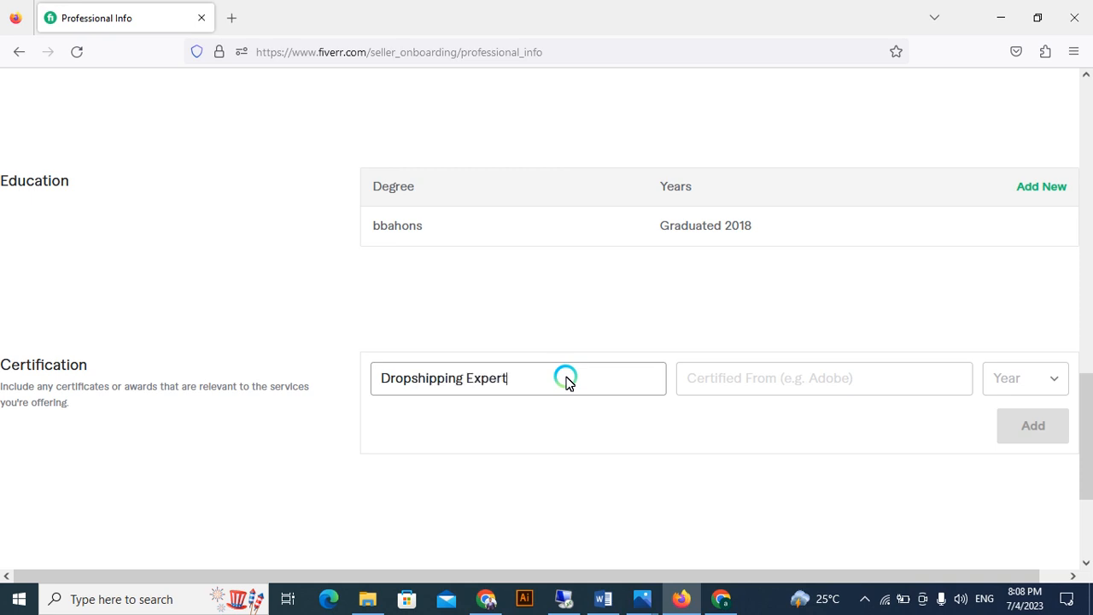
left_click(745, 380)
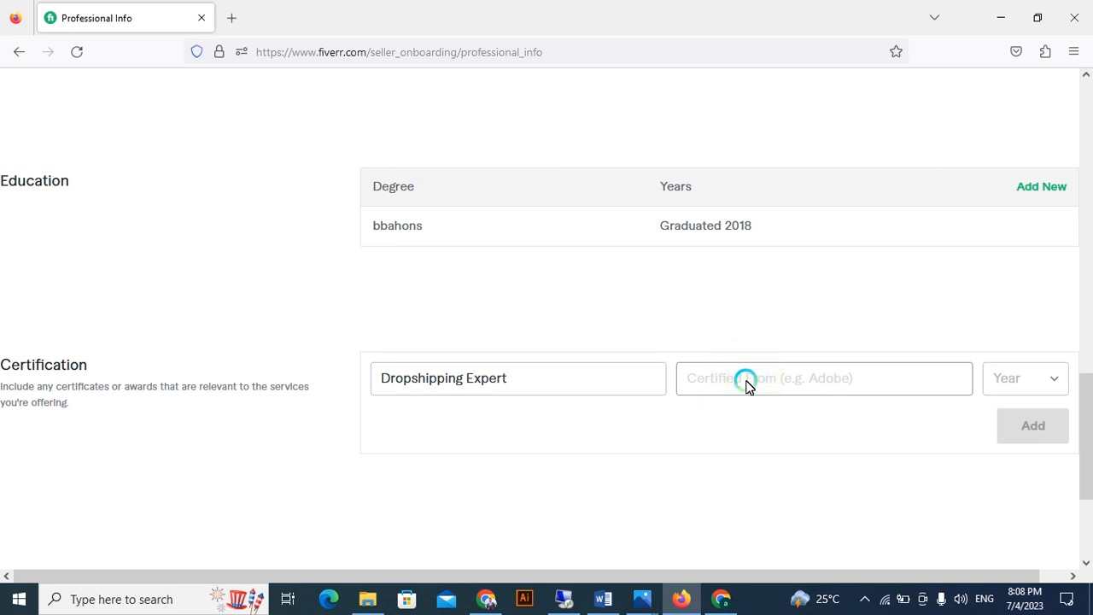
type("Ahoy")
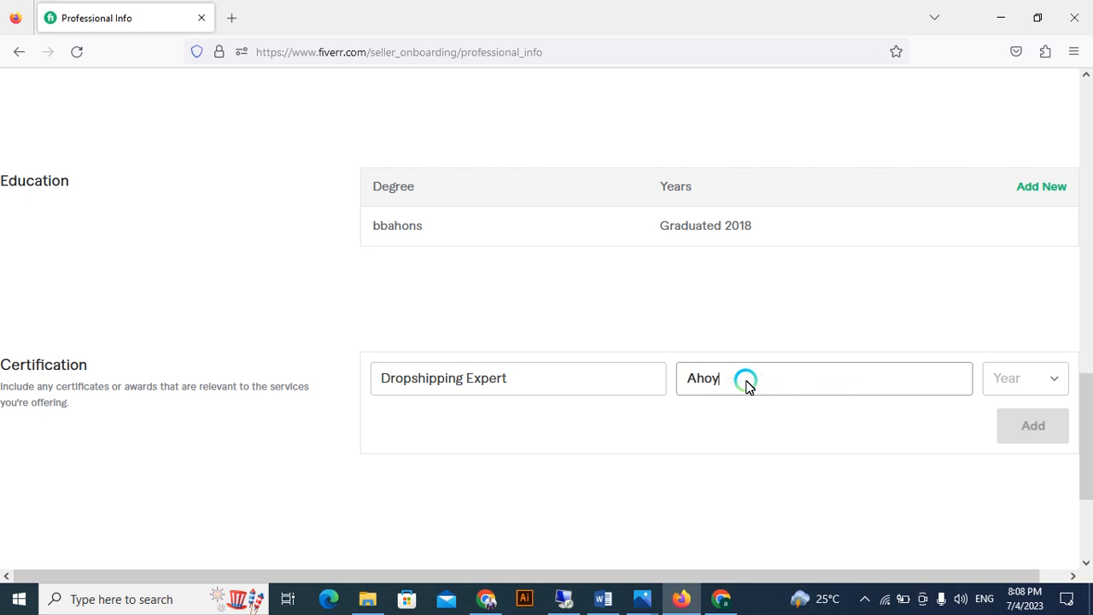
key("BackSpace")
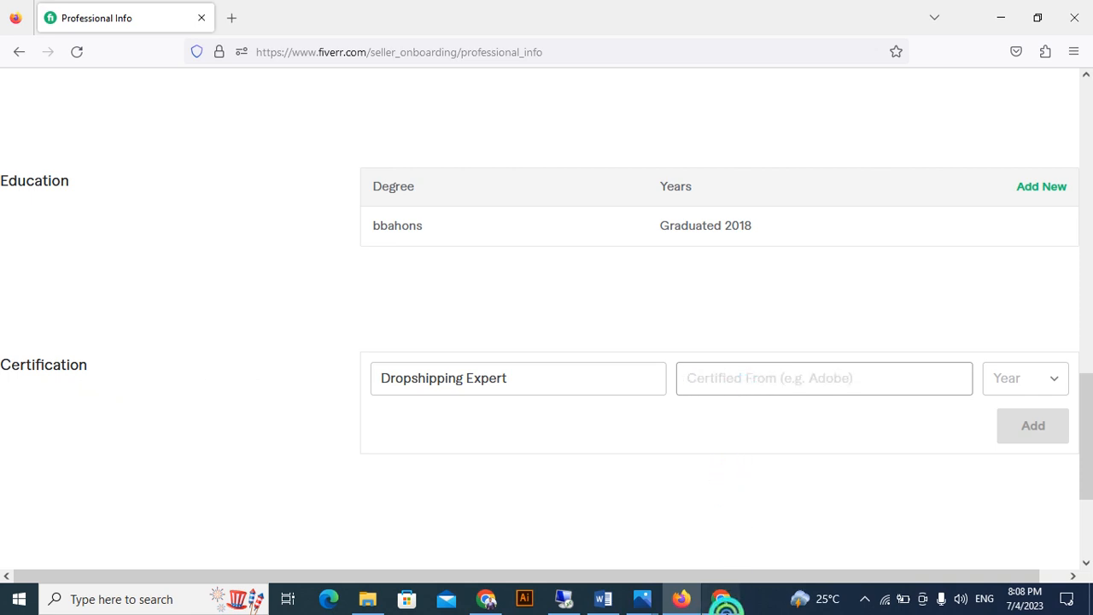
Switch to the Chrome window and search Google for ecommerce companies in usa in a new tab
left_click(721, 598)
left_click(801, 14)
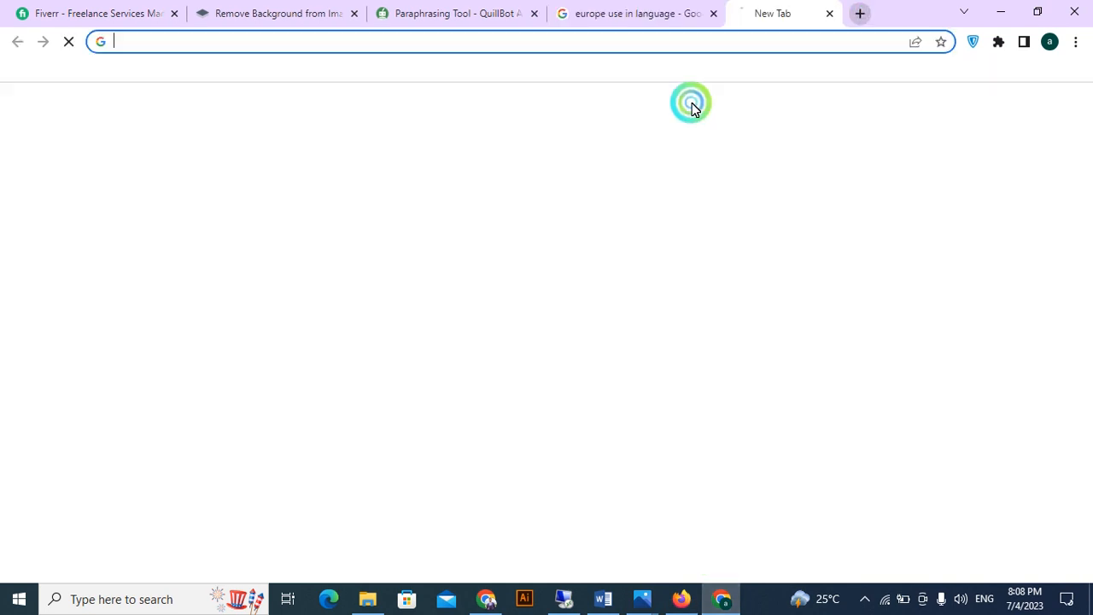
type("Eco")
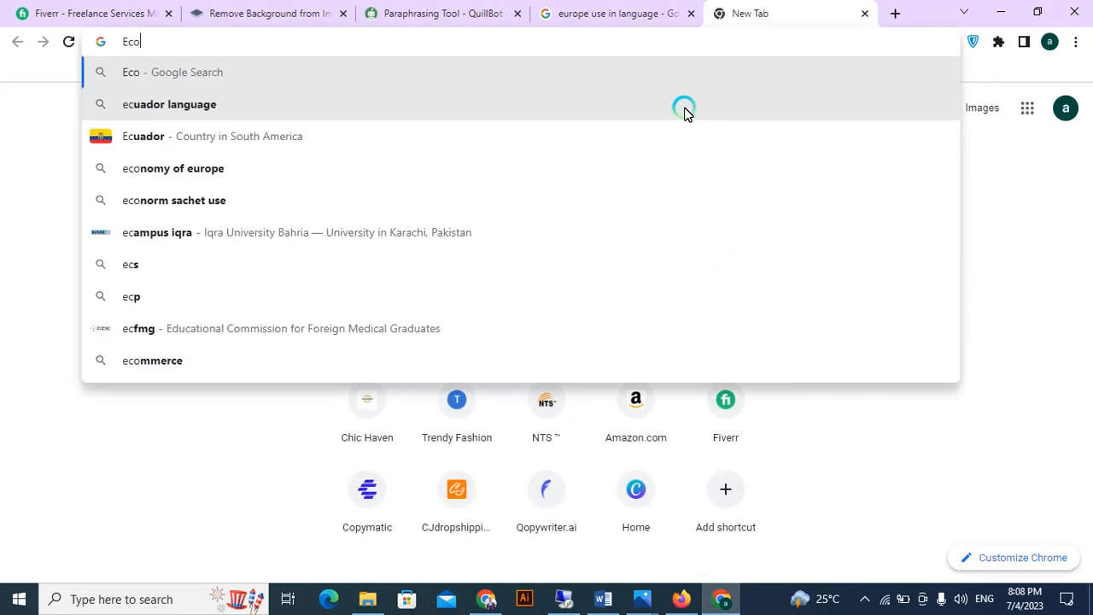
type("mmerce ")
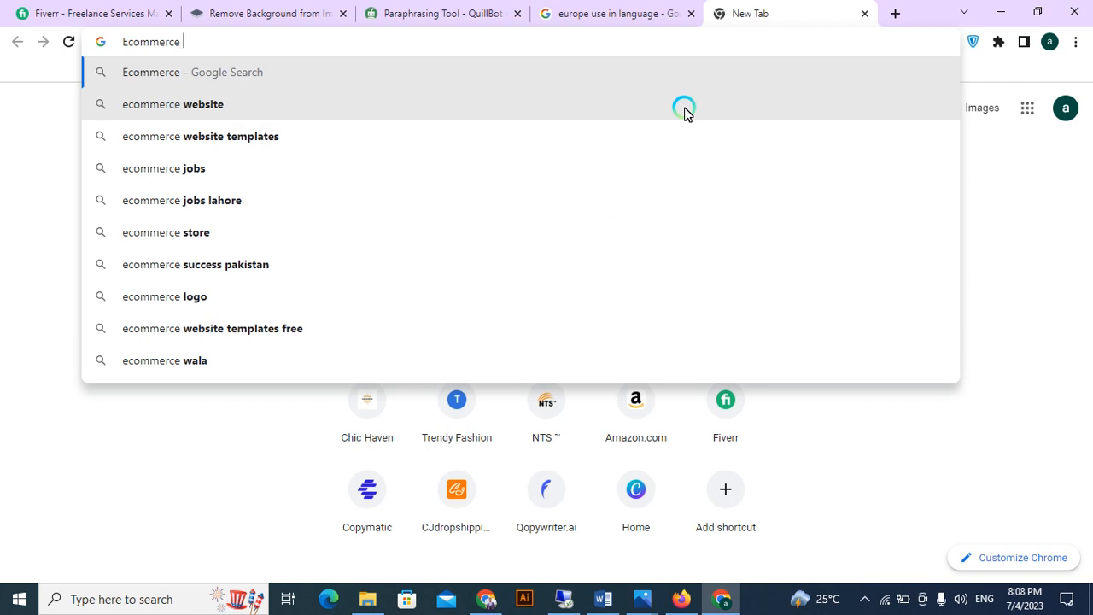
type("compan")
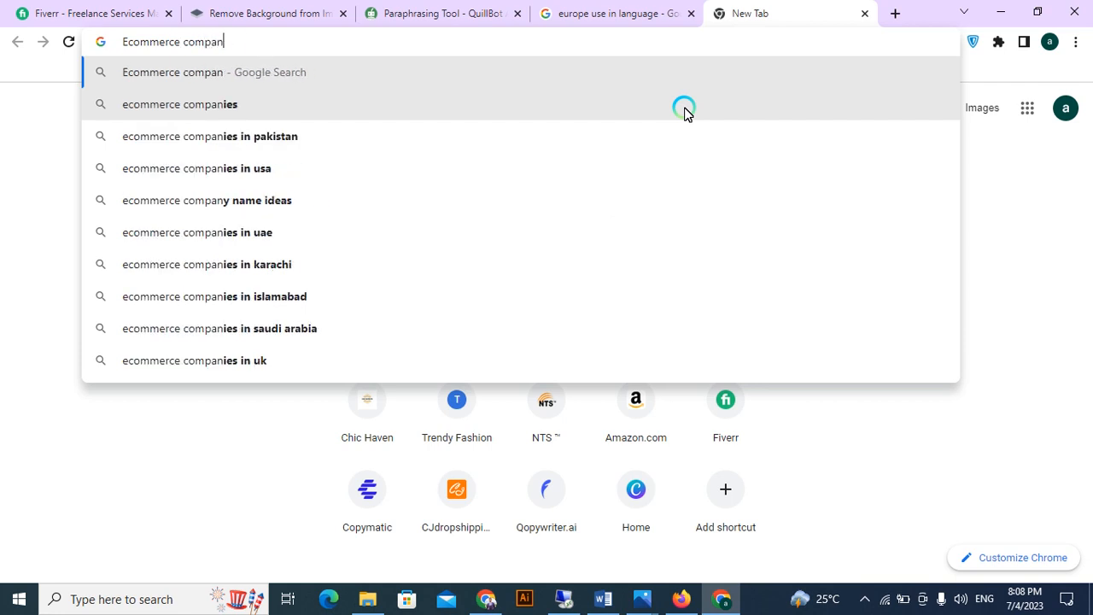
type("eies i")
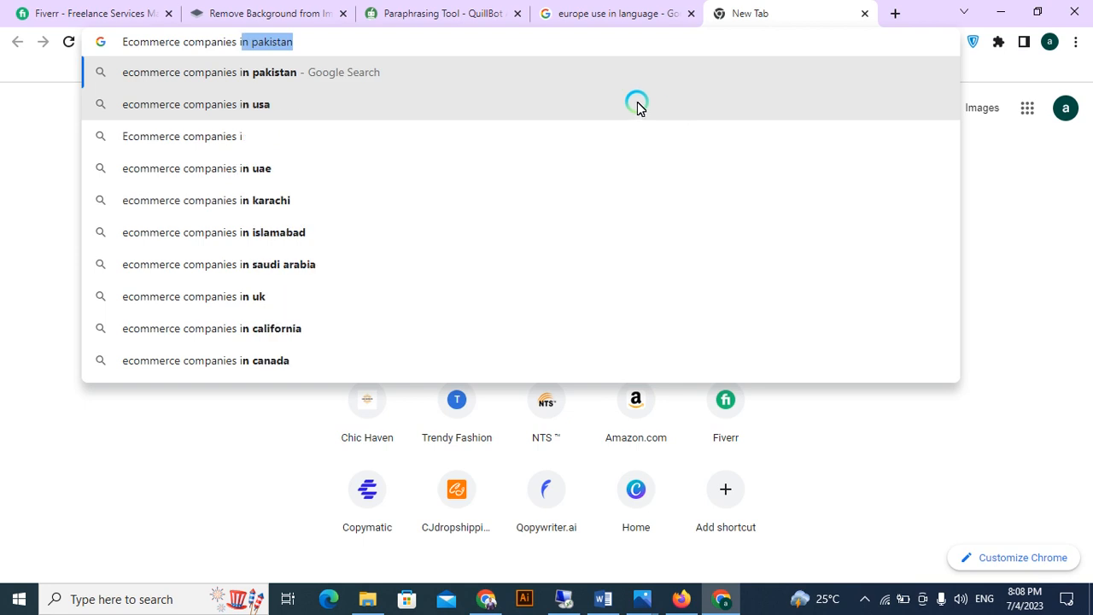
left_click(295, 104)
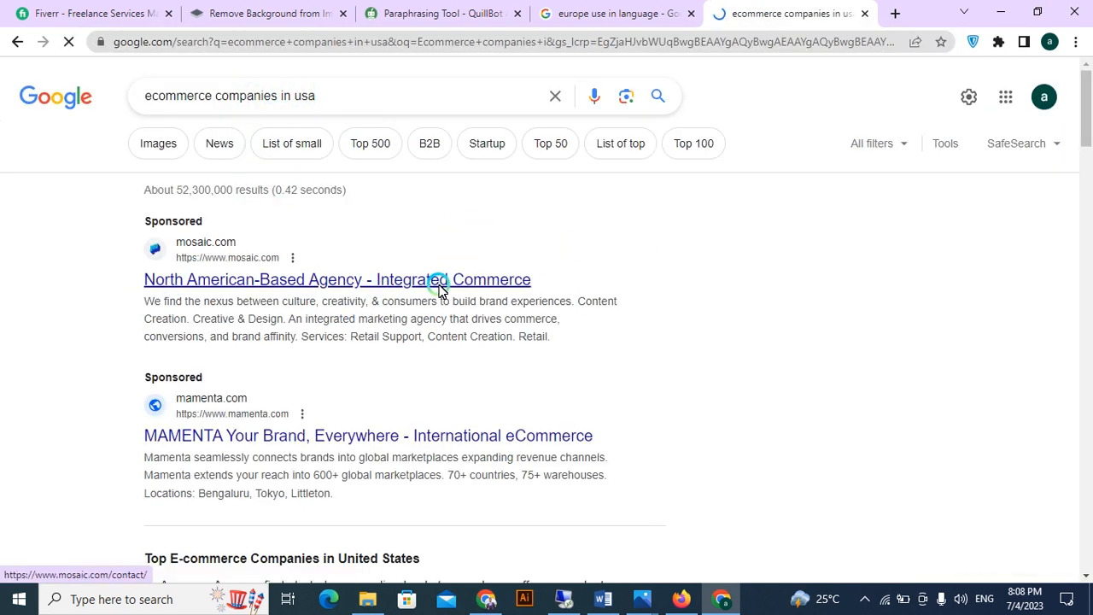
Back in Firefox, set the certification's issuer to Integared Commerce and its year to 2021, and add the entry to the profile
left_click(675, 602)
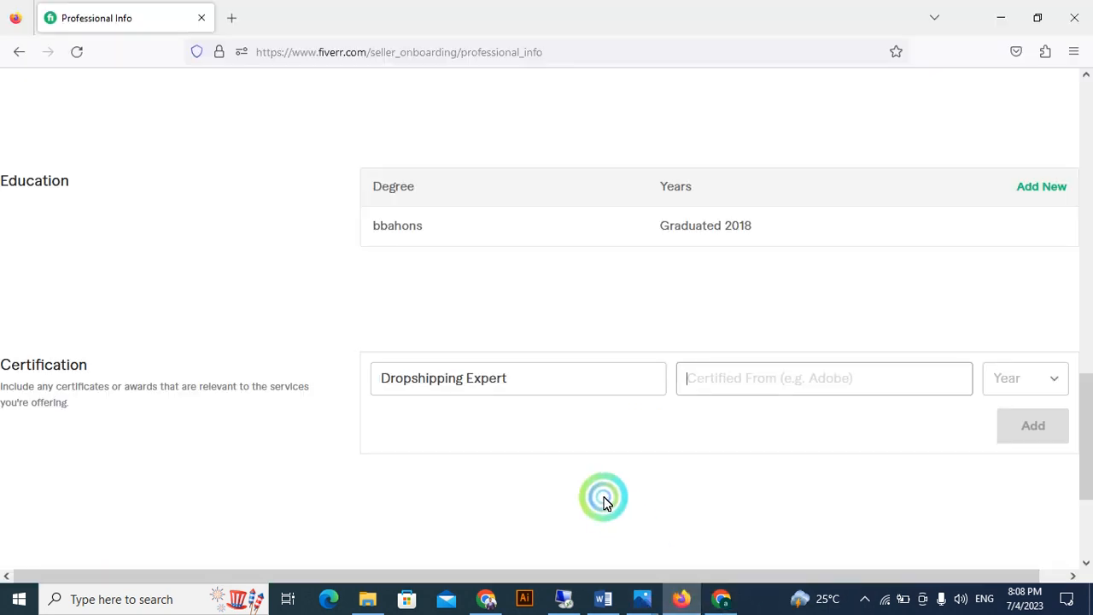
left_click(695, 387)
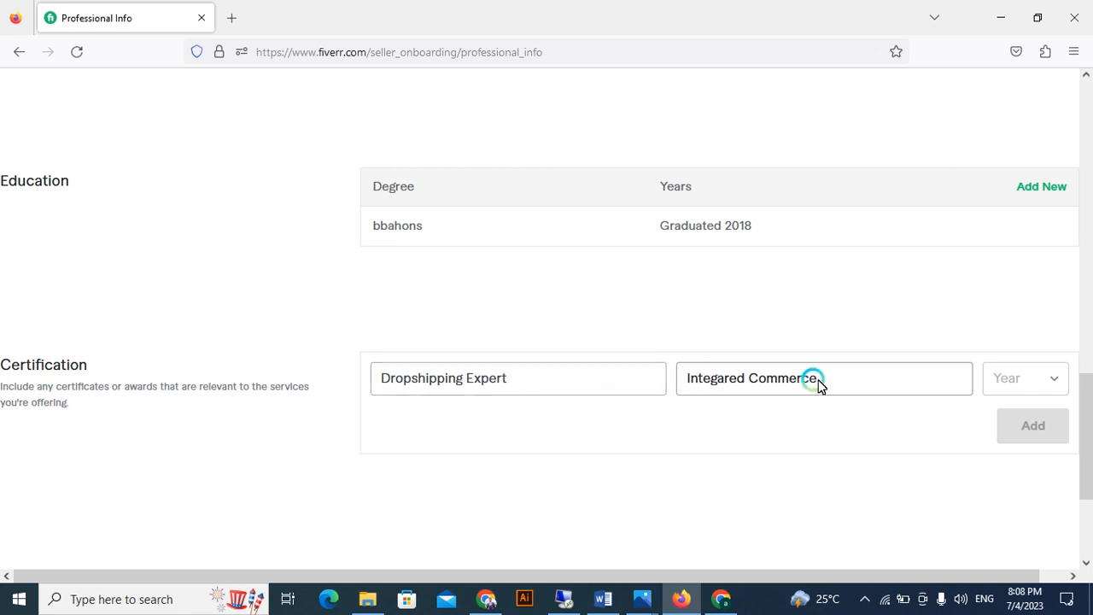
left_click(1006, 379)
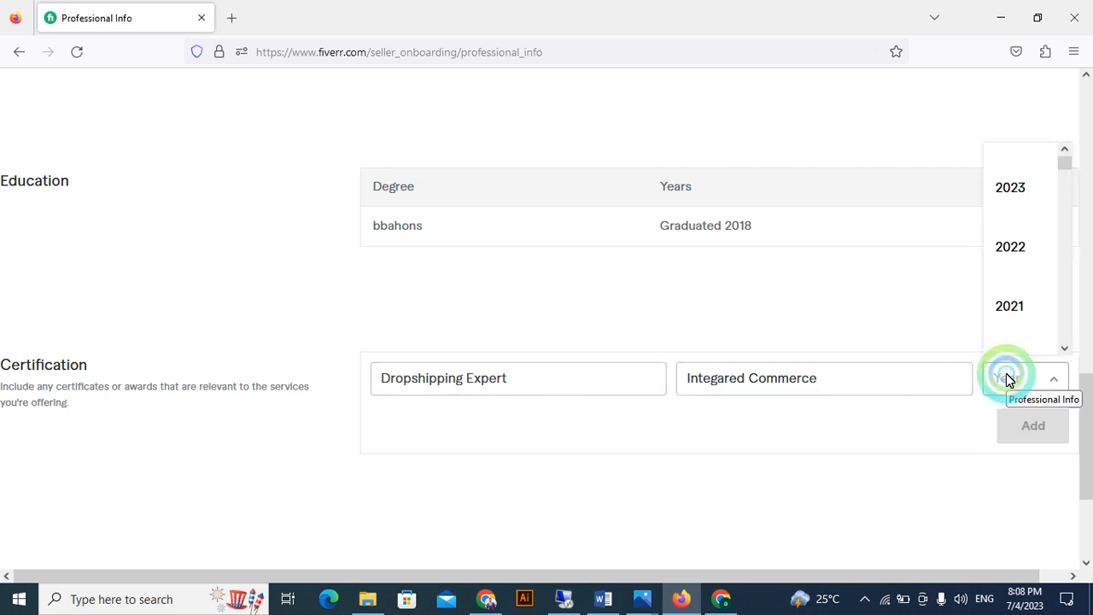
left_click(1008, 307)
left_click(1032, 425)
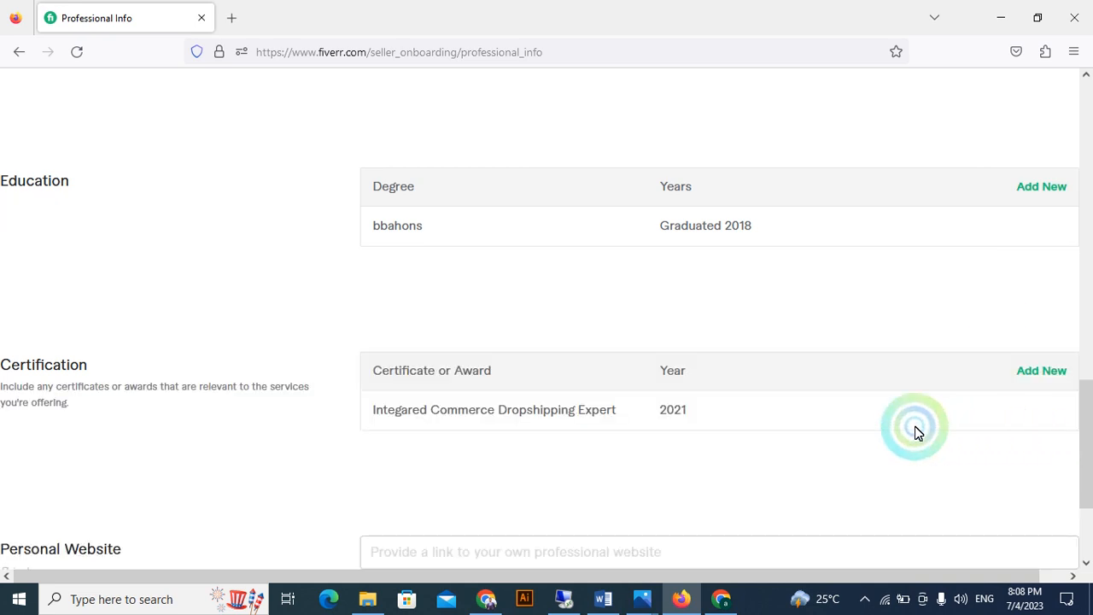
Review the professional info form from the occupation skills through education and certification to the Personal Website section
scroll(774, 423, "down", 3)
scroll(774, 422, "up", 15)
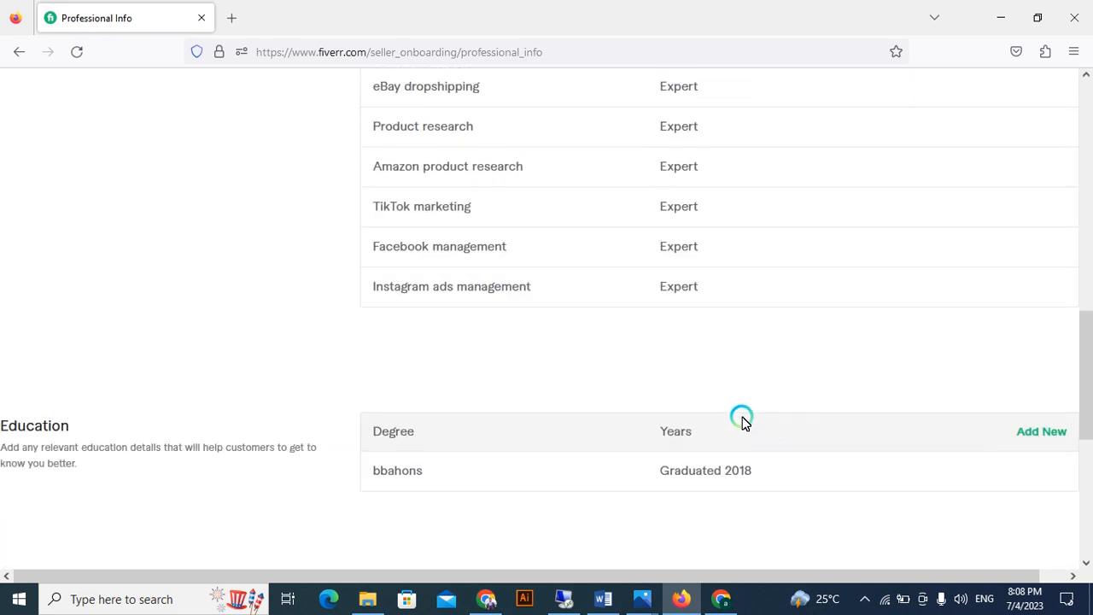
scroll(570, 302, "down", 3)
scroll(571, 316, "up", 3)
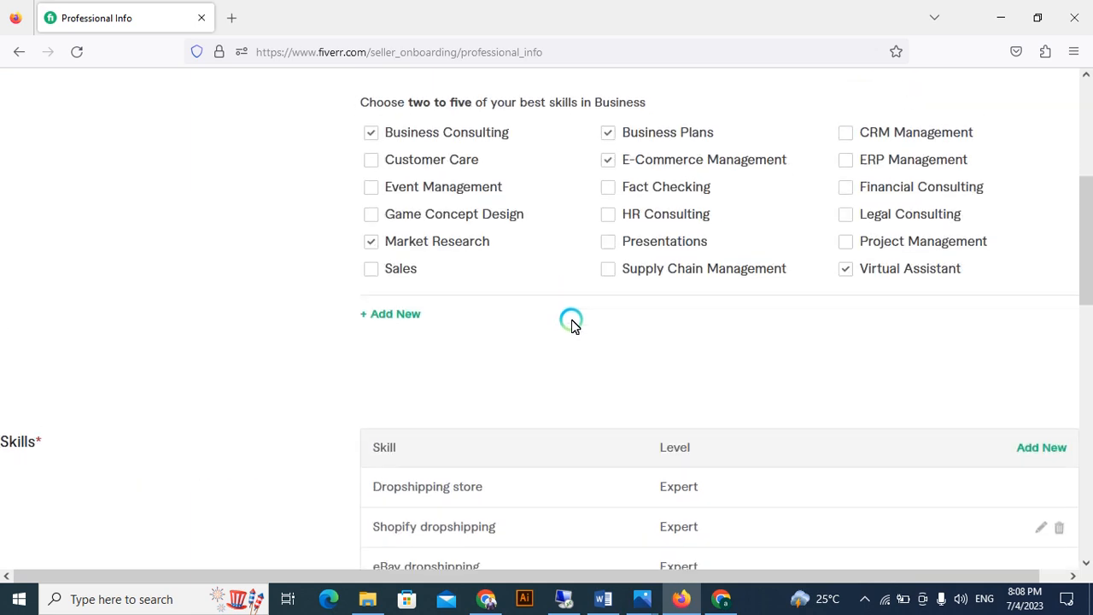
scroll(589, 265, "down", 4)
scroll(650, 469, "down", 8)
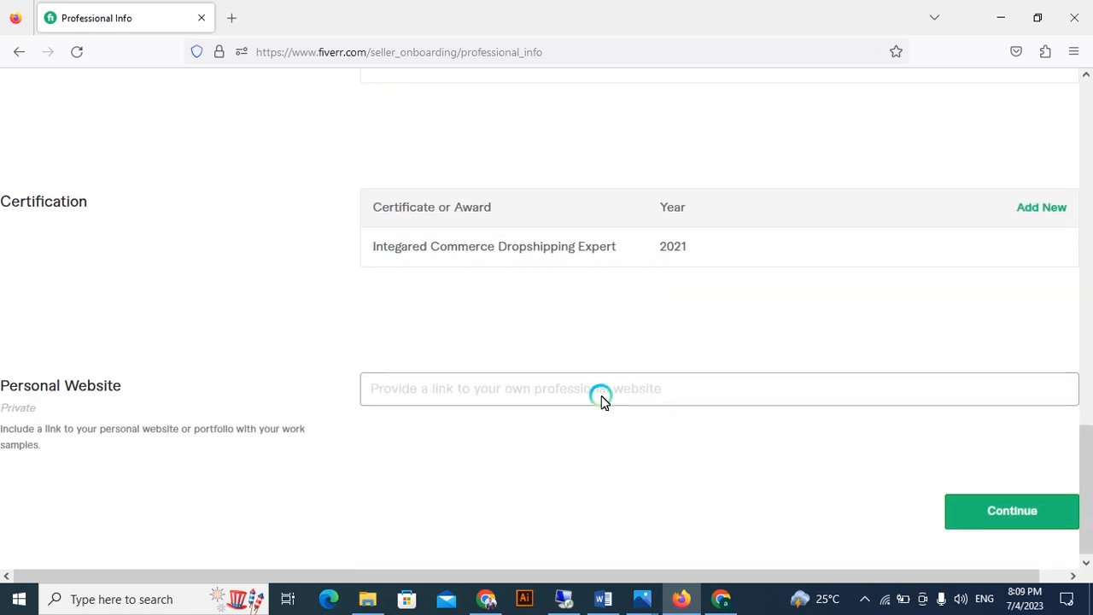
scroll(603, 398, "up", 5)
scroll(608, 393, "down", 4)
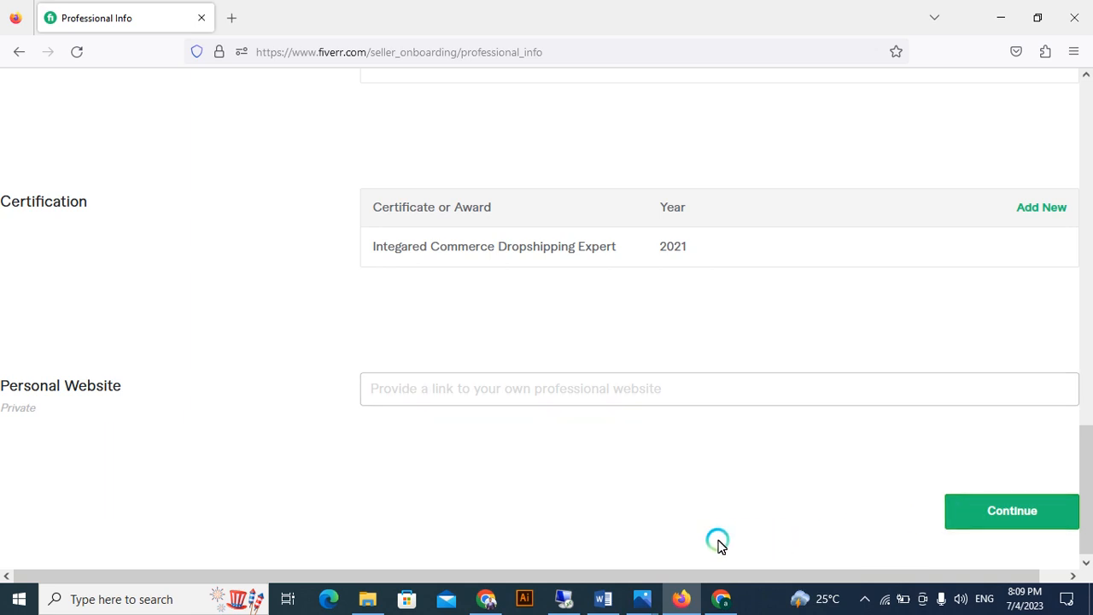
Switch to Chrome and try to open the seller's Behance profile address in a new tab
left_click(718, 598)
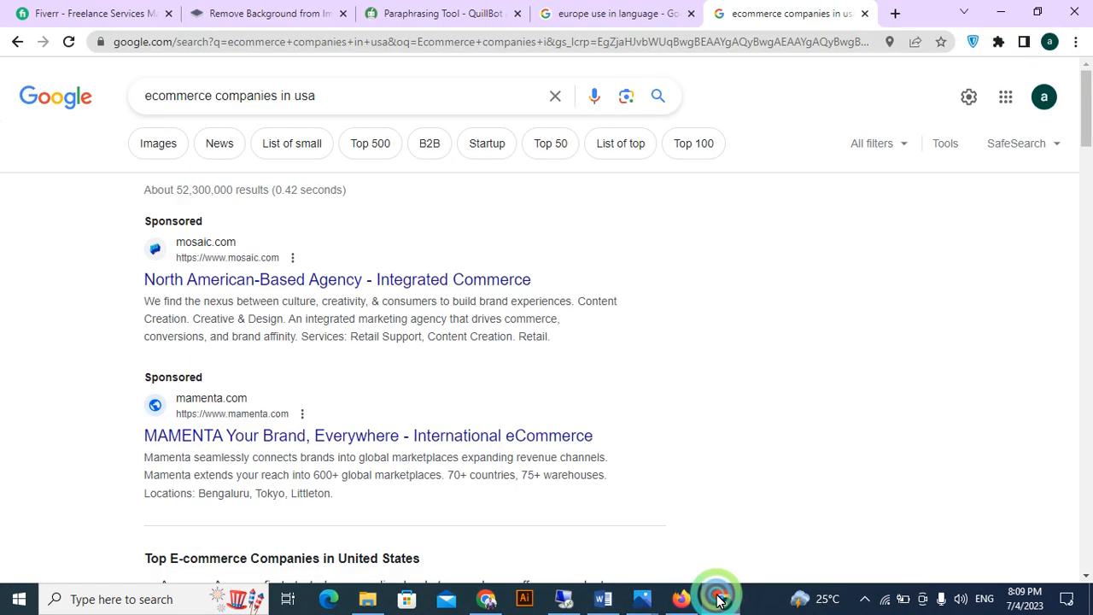
left_click(897, 14)
type("b")
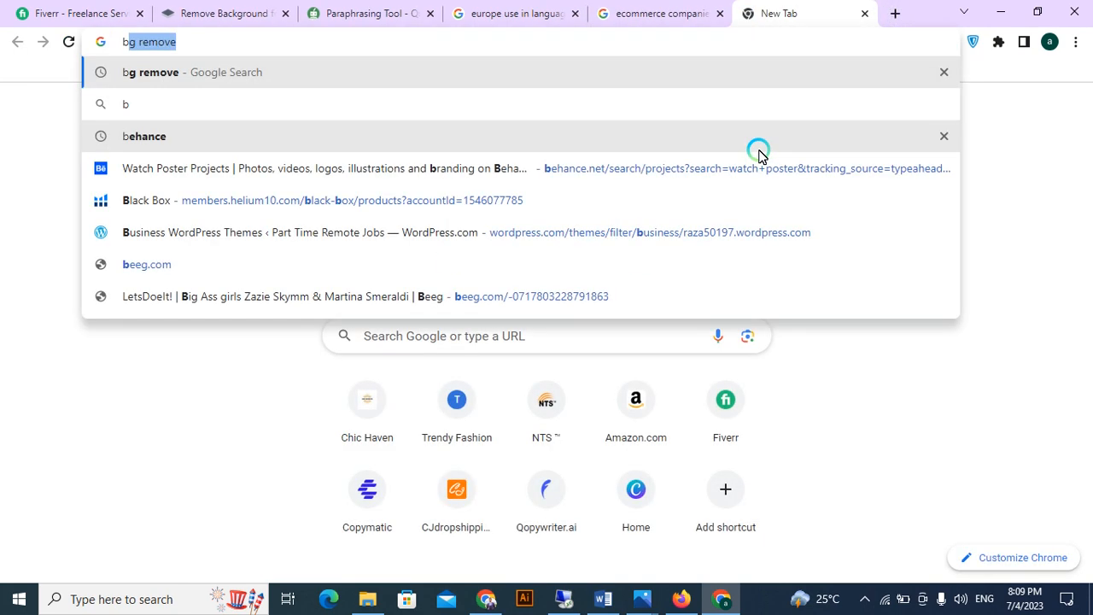
type("ehance")
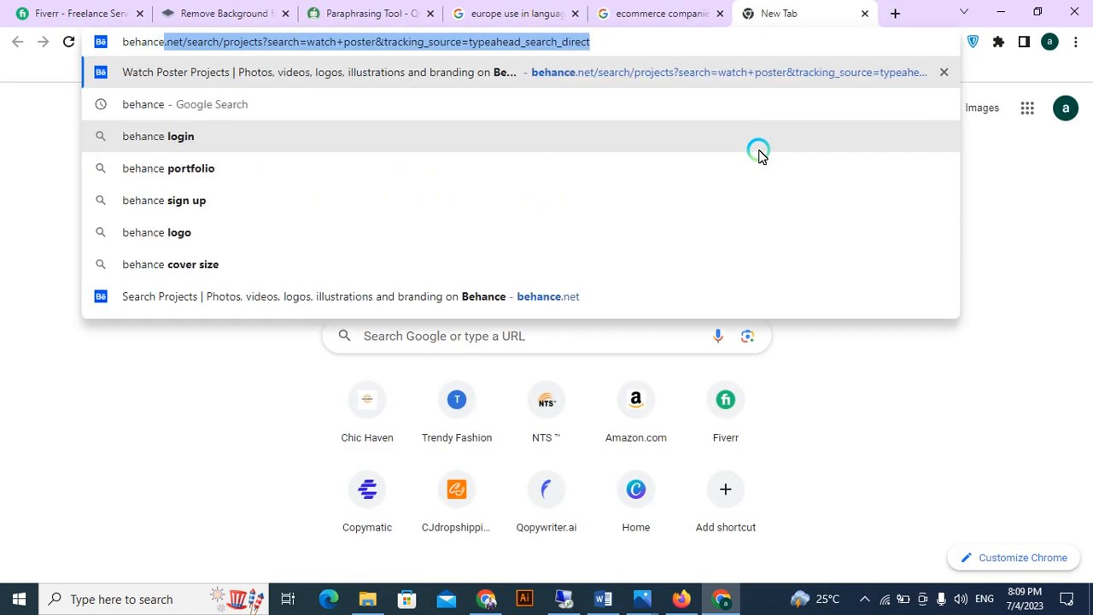
type(".e")
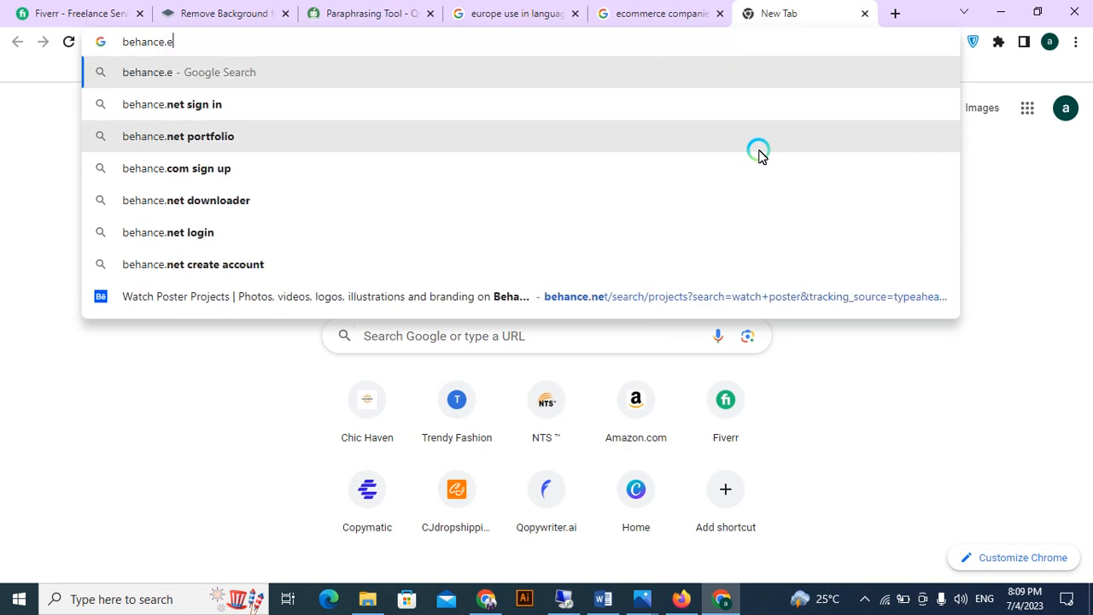
type("t/m")
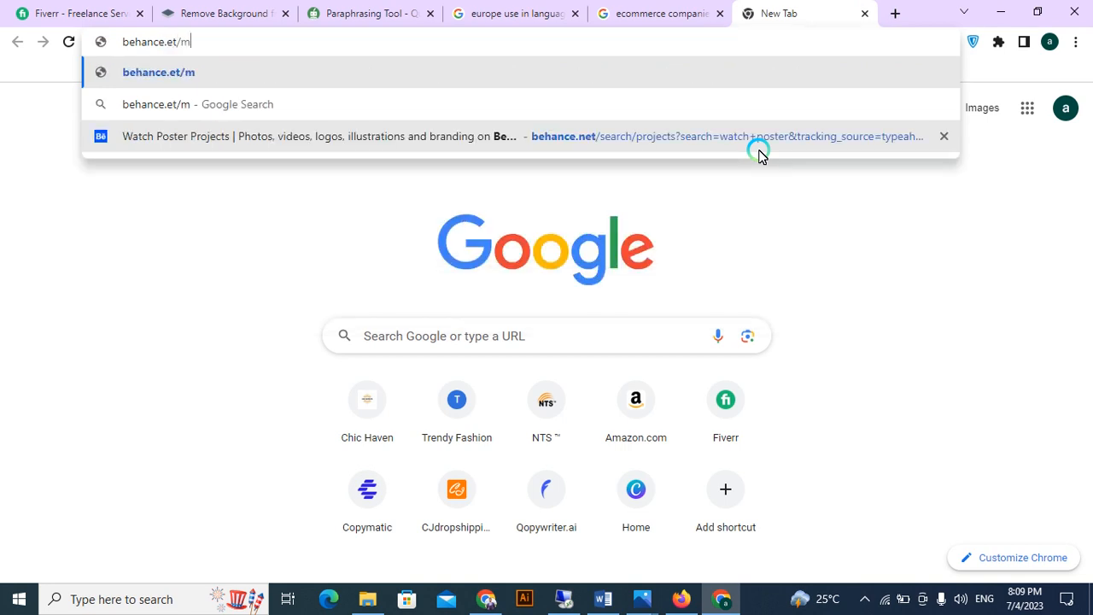
type("asteran")
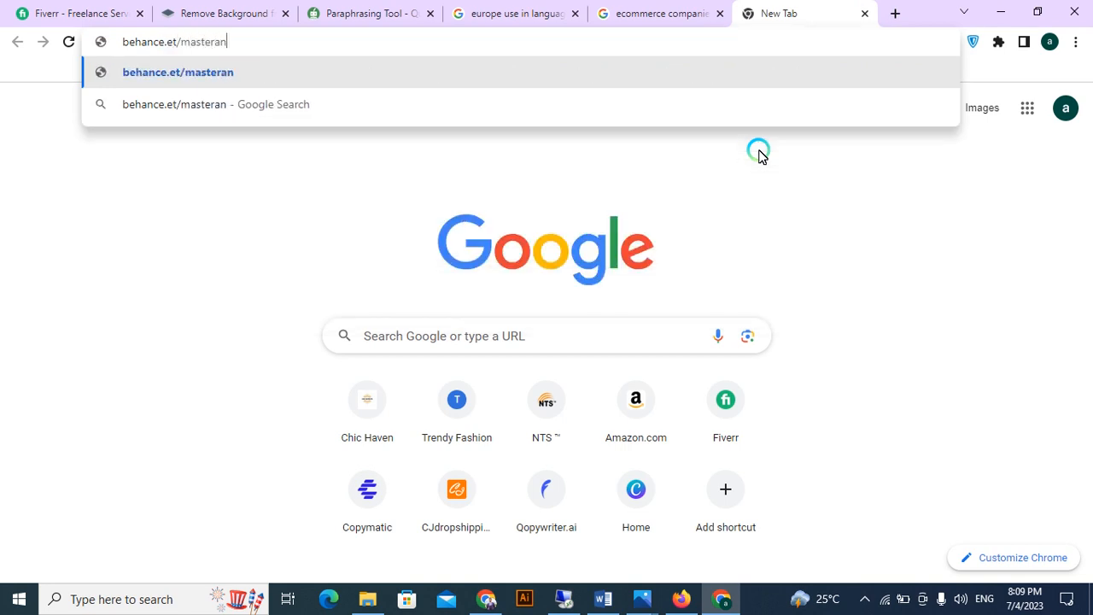
type("as")
key("Return")
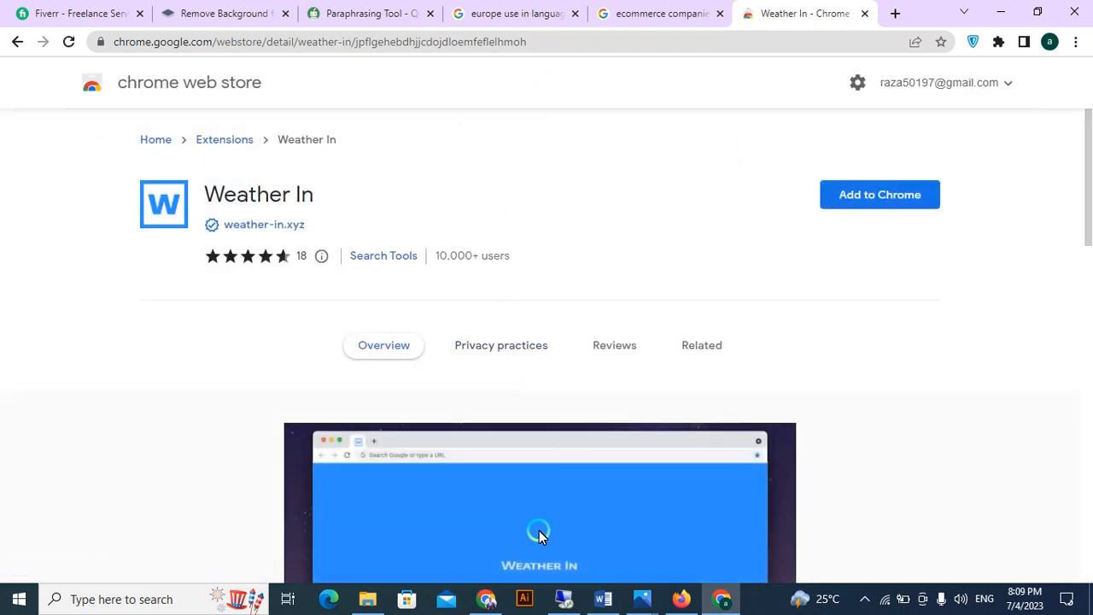
Switch to the Chrome window with ChatGPT, open Behance in a new tab and go to the account's own Behance profile
left_click(486, 601)
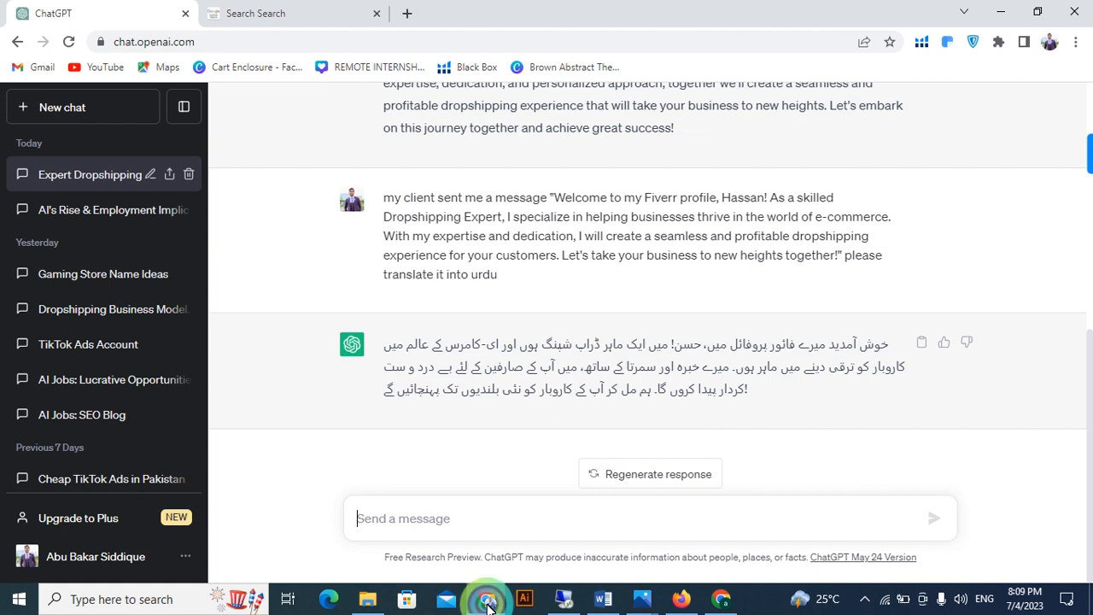
left_click(409, 13)
type("beh")
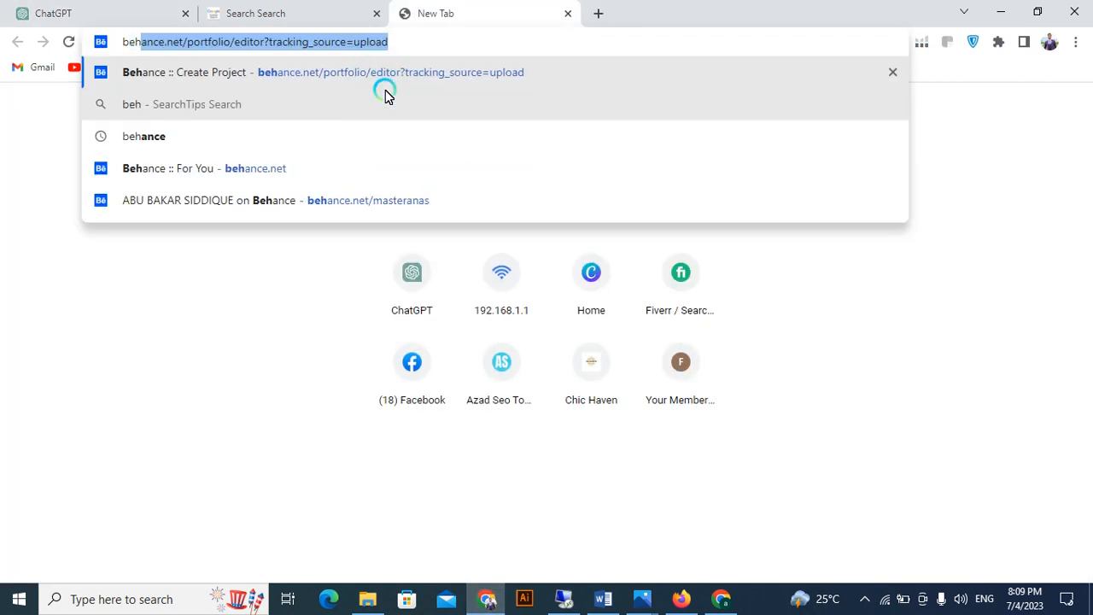
key("Return")
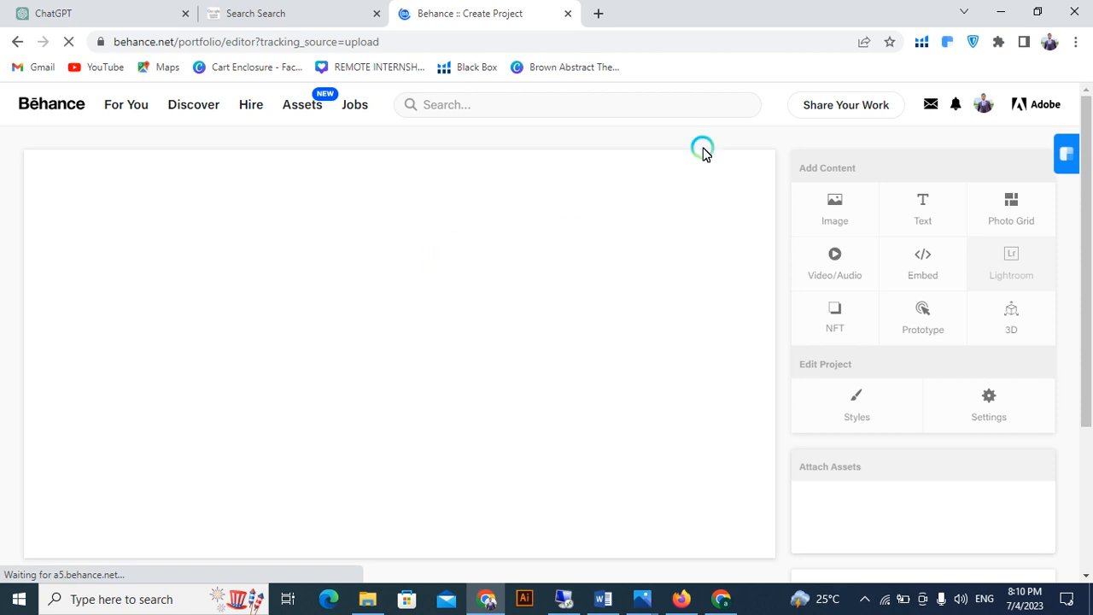
left_click(988, 110)
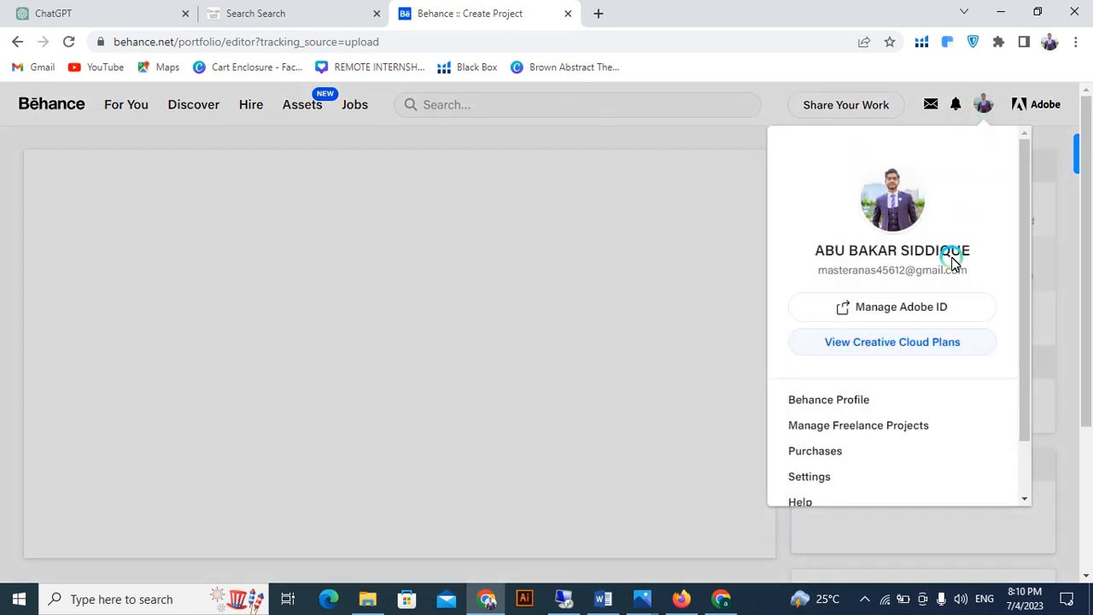
left_click(841, 401)
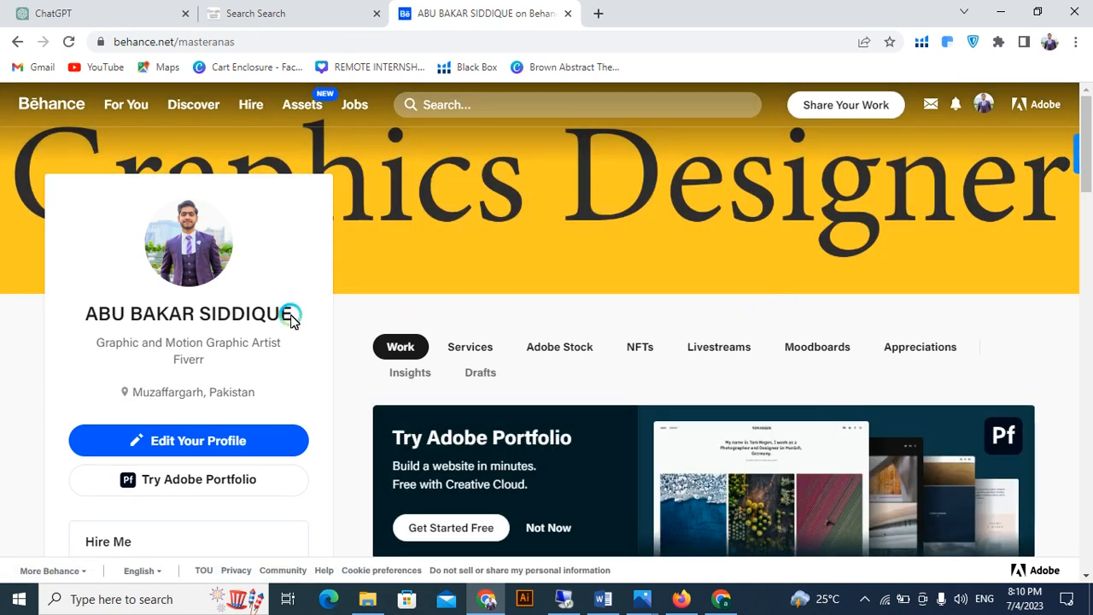
Examine the services, work experience, About Me text and projects on the Behance profile
scroll(256, 312, "down", 2)
scroll(205, 325, "down", 2)
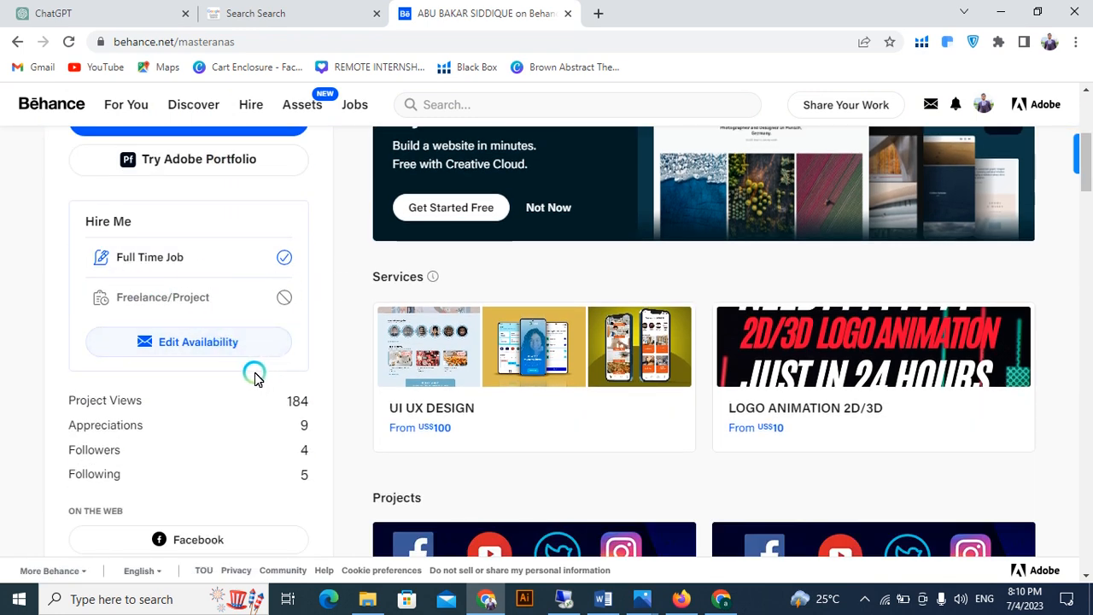
scroll(230, 390, "down", 2)
scroll(157, 361, "down", 2)
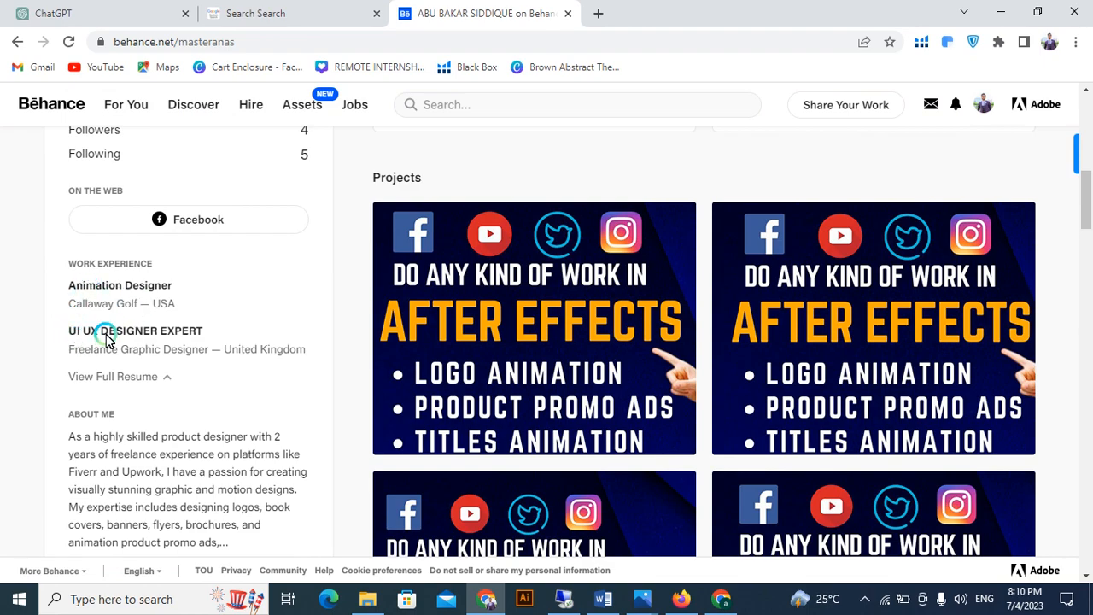
scroll(126, 349, "down", 3)
scroll(598, 430, "up", 2)
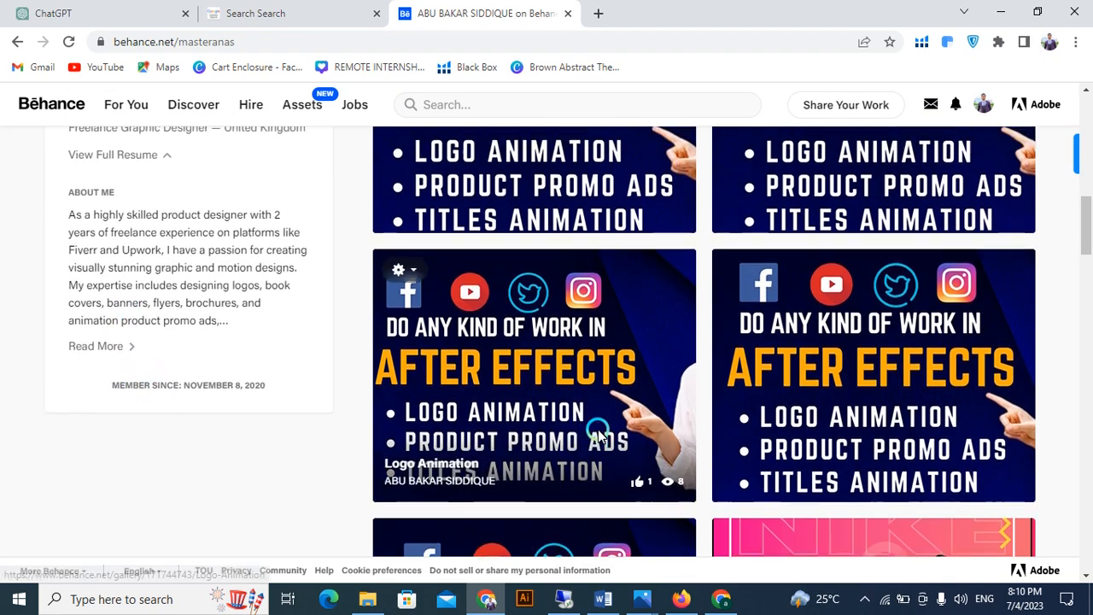
Look through the project thumbnails on the Behance profile, from the After Effects covers to the logo animation and cinematic animation work
scroll(798, 332, "down", 12)
scroll(729, 338, "down", 3)
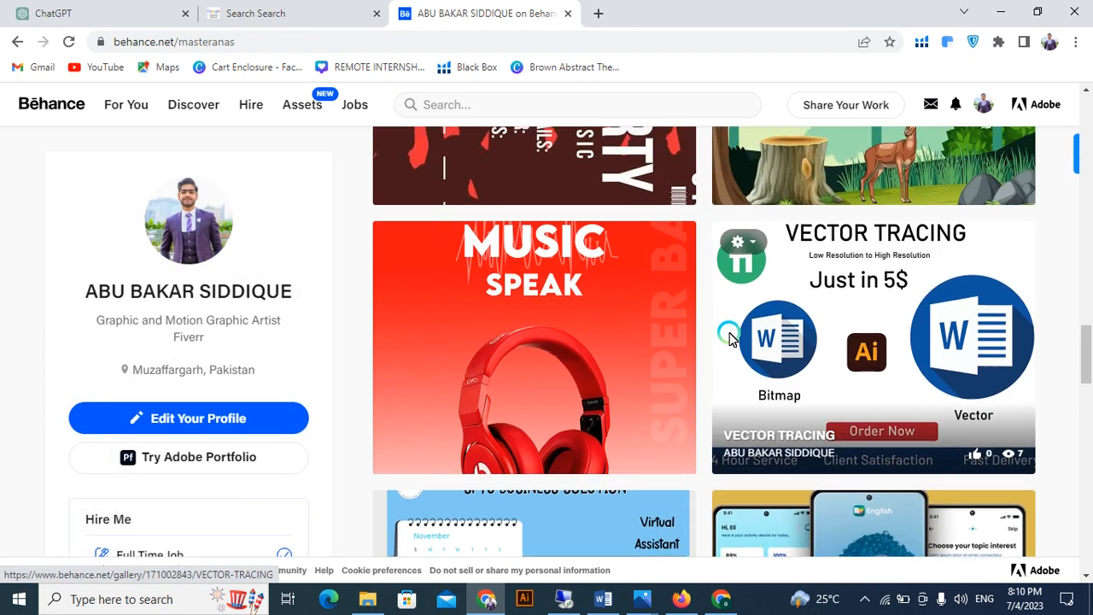
scroll(722, 367, "up", 6)
scroll(716, 394, "down", 2)
scroll(716, 395, "down", 10)
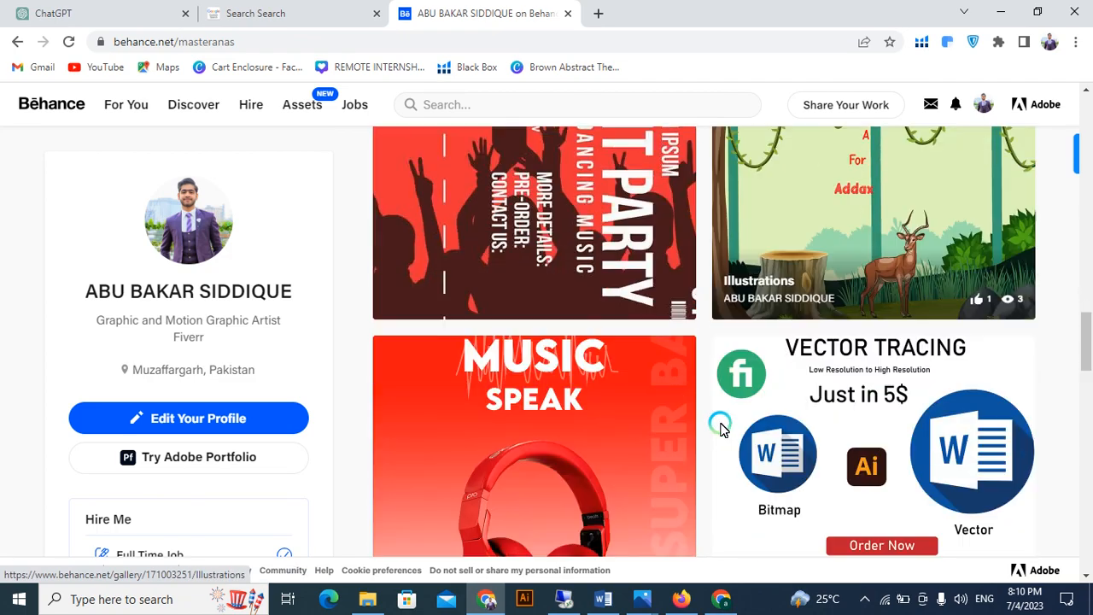
scroll(857, 438, "down", 12)
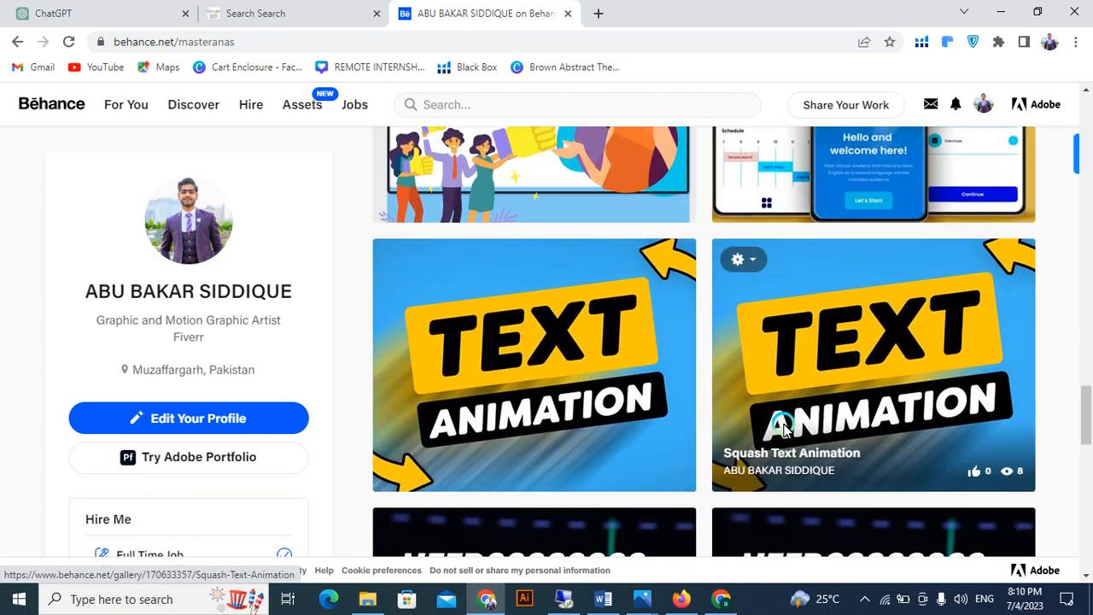
scroll(714, 404, "up", 15)
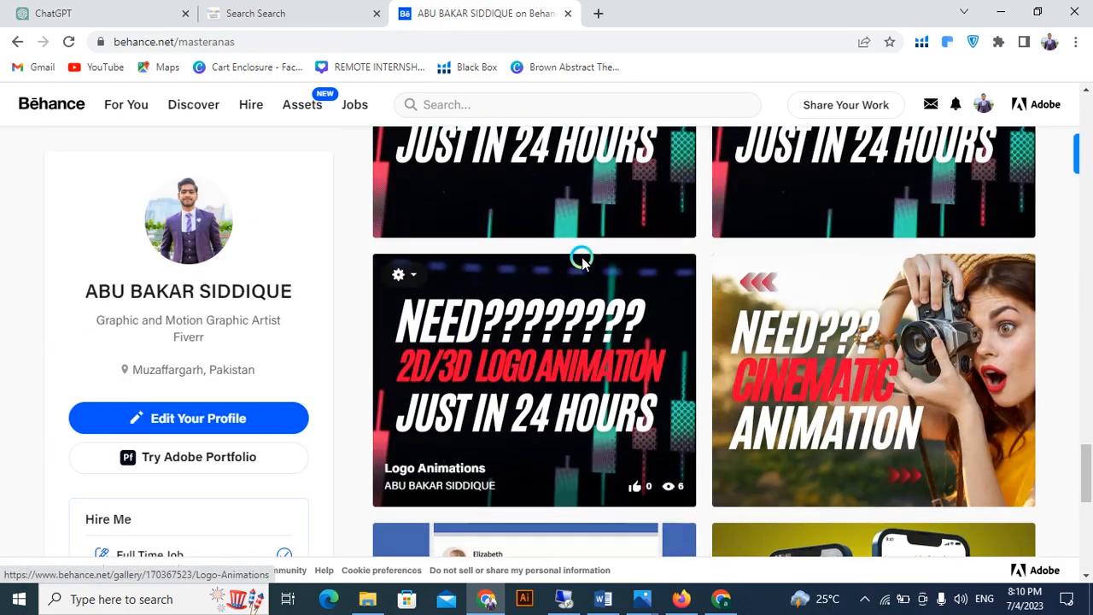
scroll(627, 397, "up", 15)
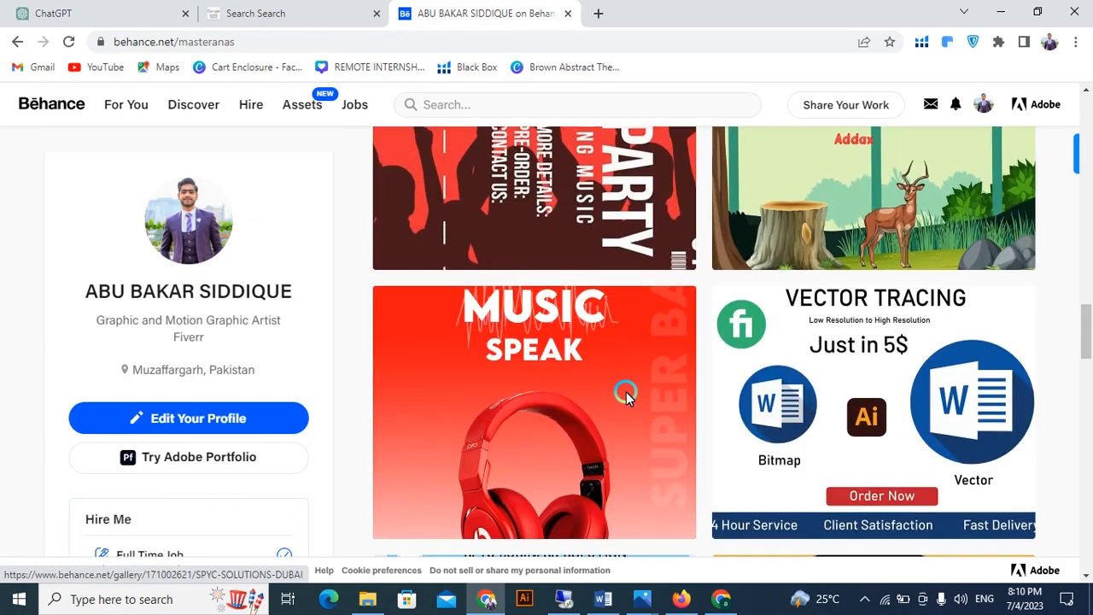
scroll(636, 391, "up", 2)
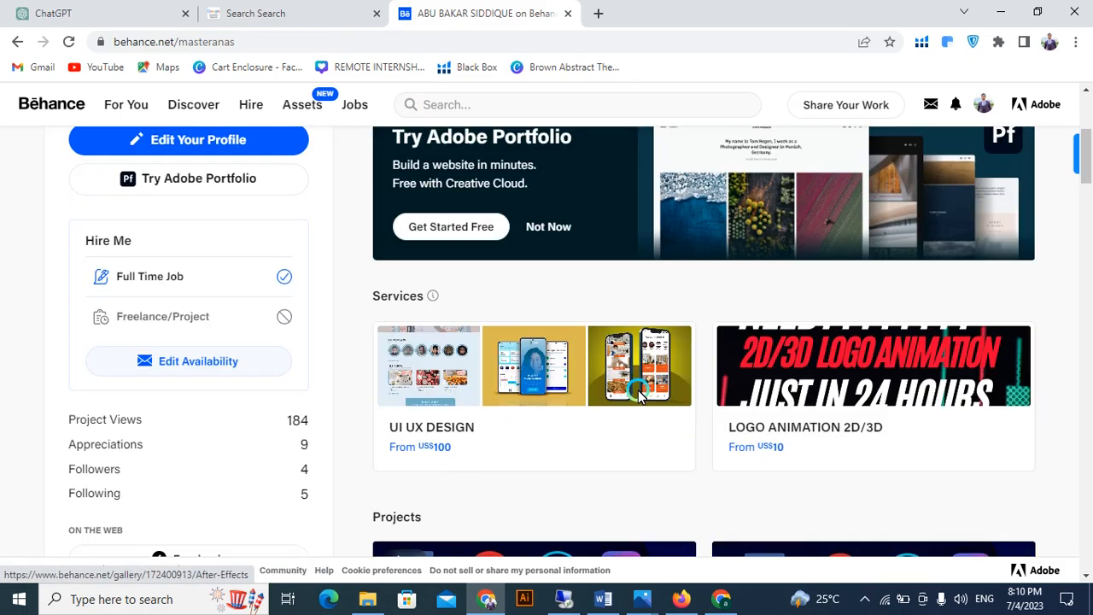
scroll(632, 427, "down", 2)
Open the After Effects project, try its Behance address as the Personal Website link on Fiverr in Firefox, and clear the field
left_click(613, 468)
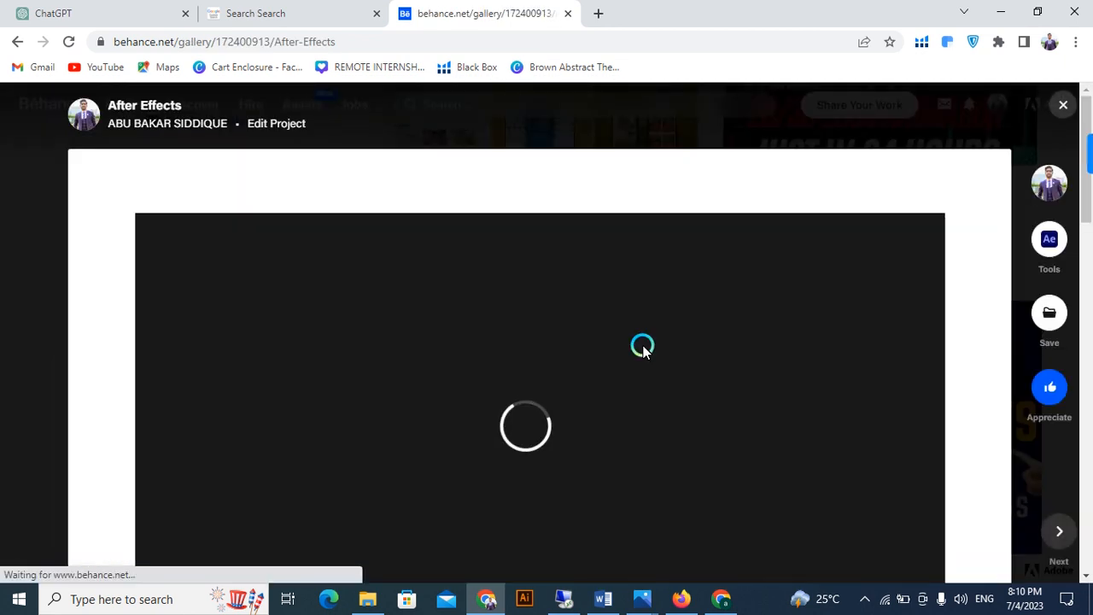
left_click(470, 42)
key("ctrl+c")
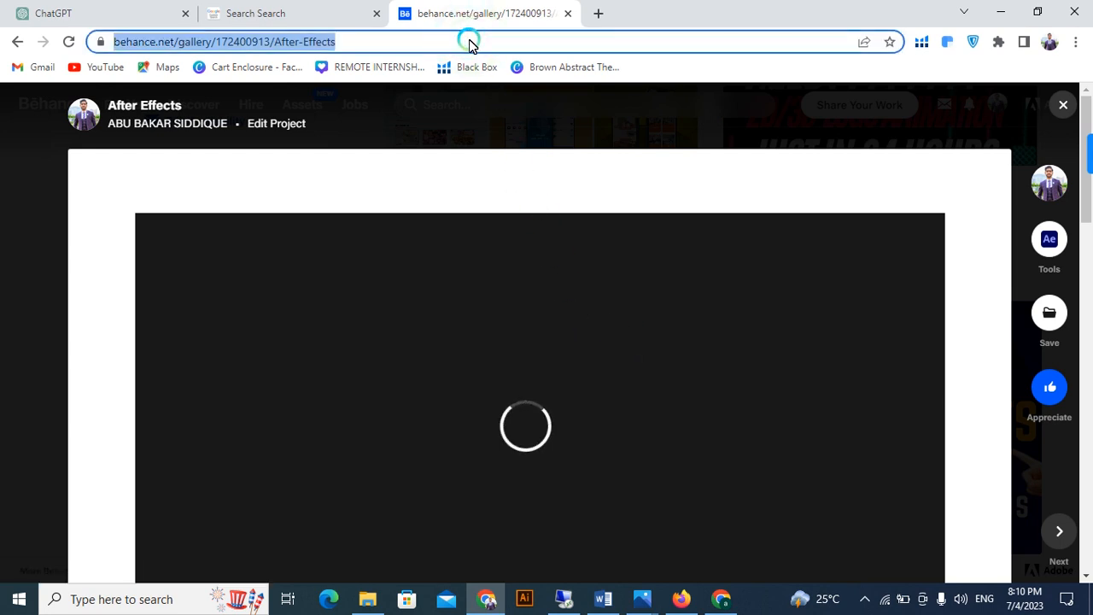
left_click(723, 602)
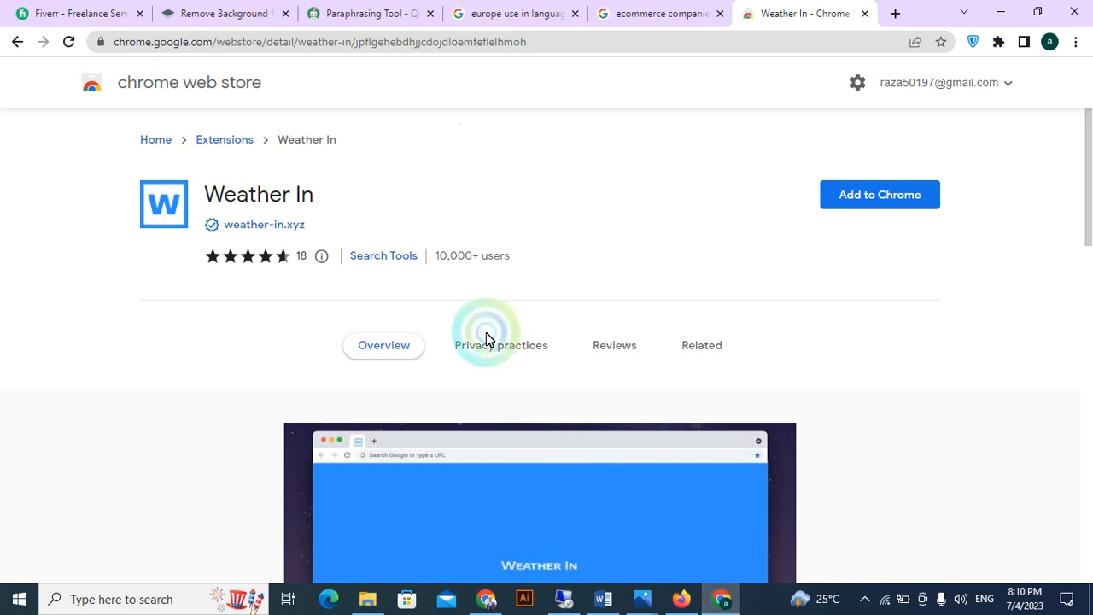
left_click(681, 599)
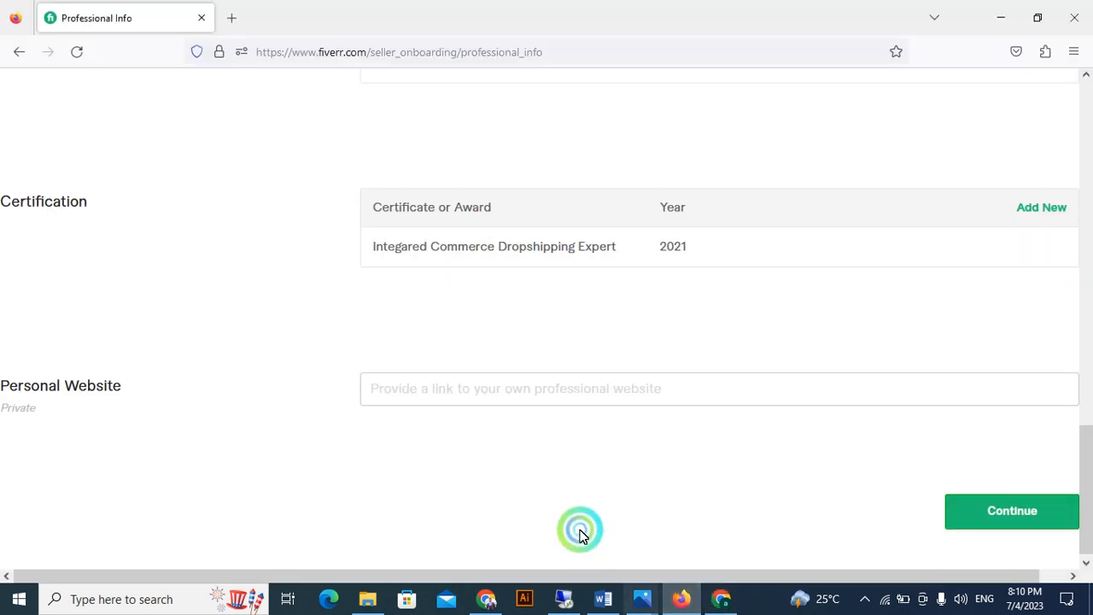
left_click(530, 389)
key("ctrl+v")
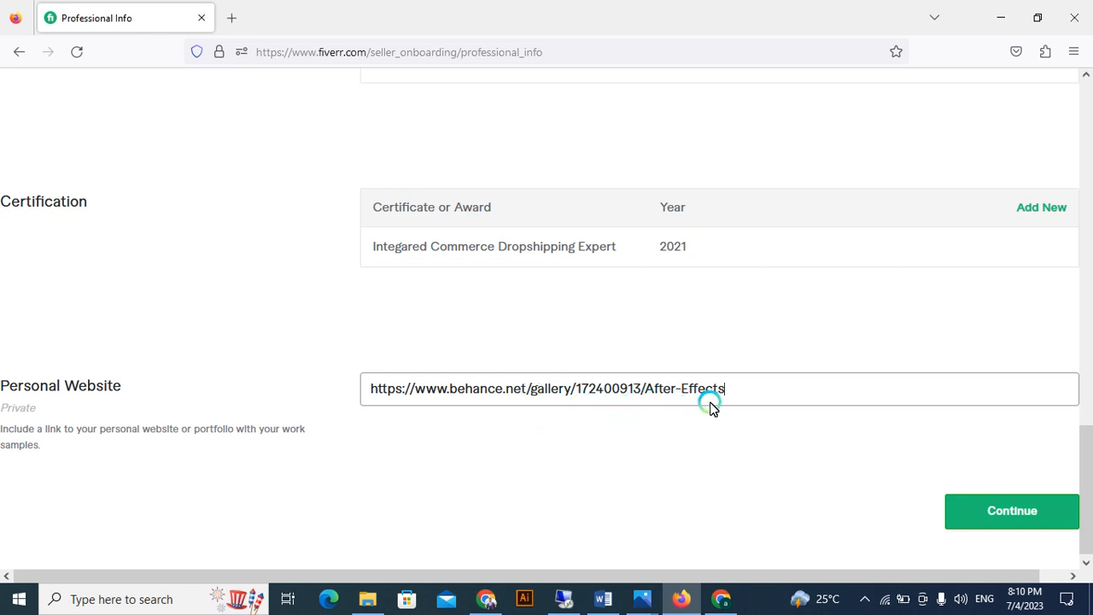
left_click_drag(774, 395, 202, 491)
key("ctrl+c")
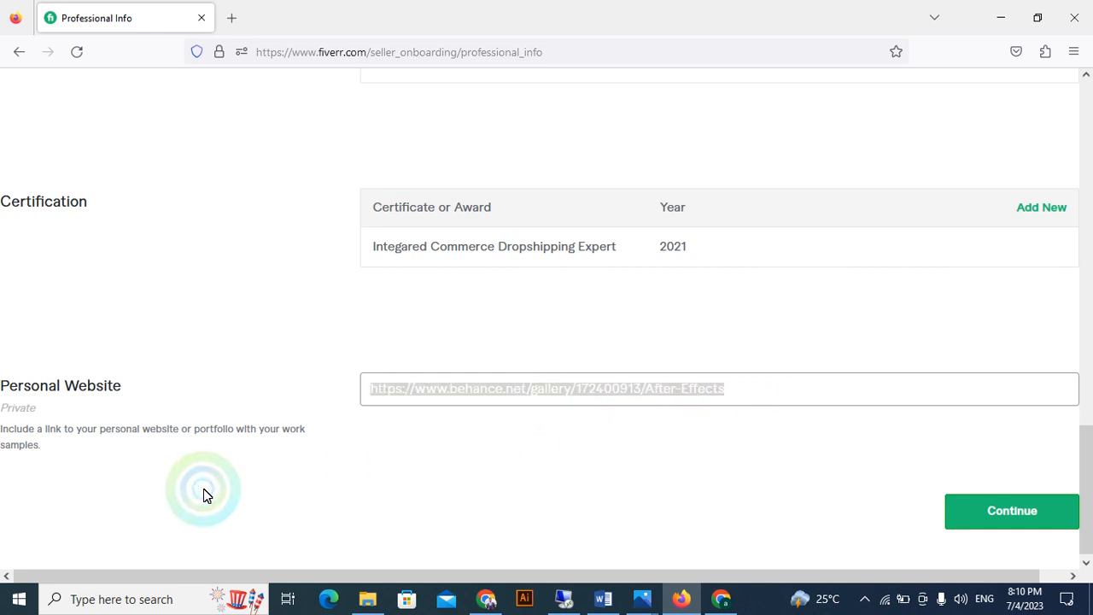
key("BackSpace")
Switch to the Chrome window with Behance, return to the profile page and replace its address with the copied After Effects project link
left_click(722, 598)
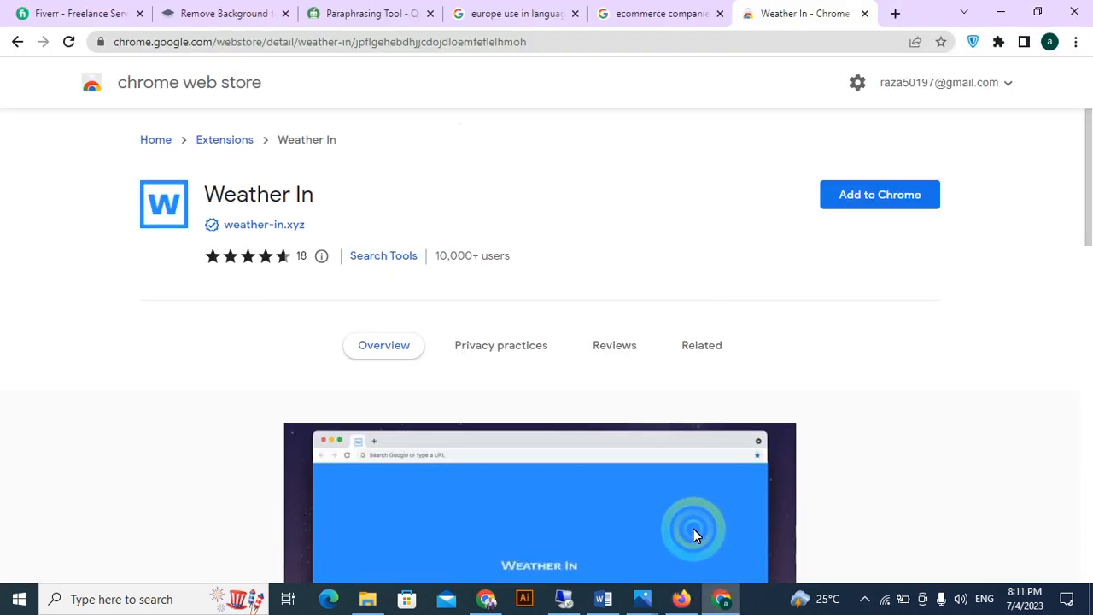
mouse_move(573, 607)
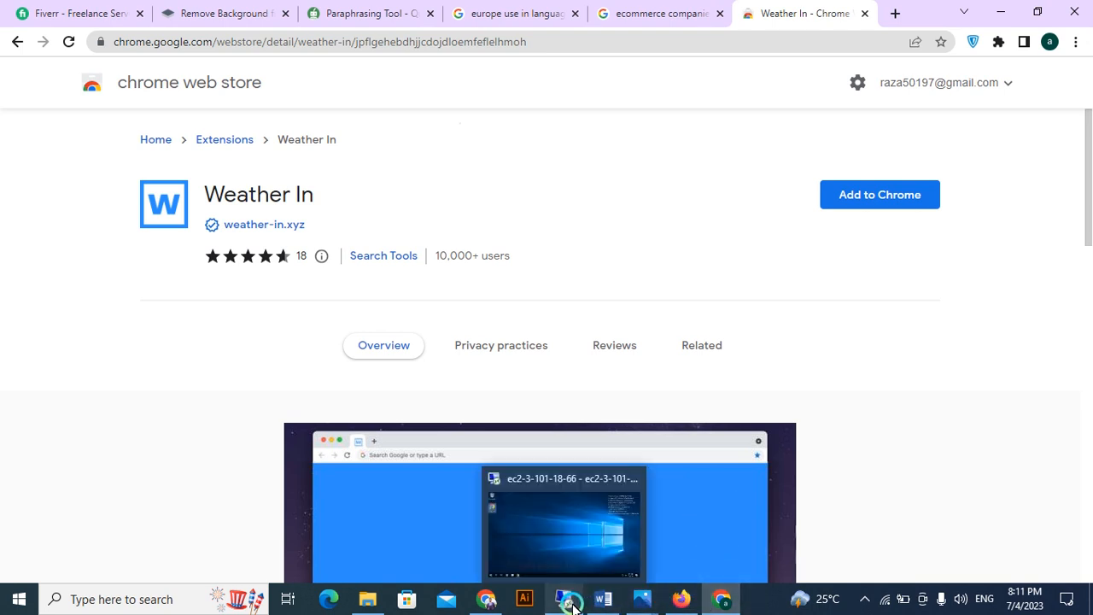
left_click(487, 599)
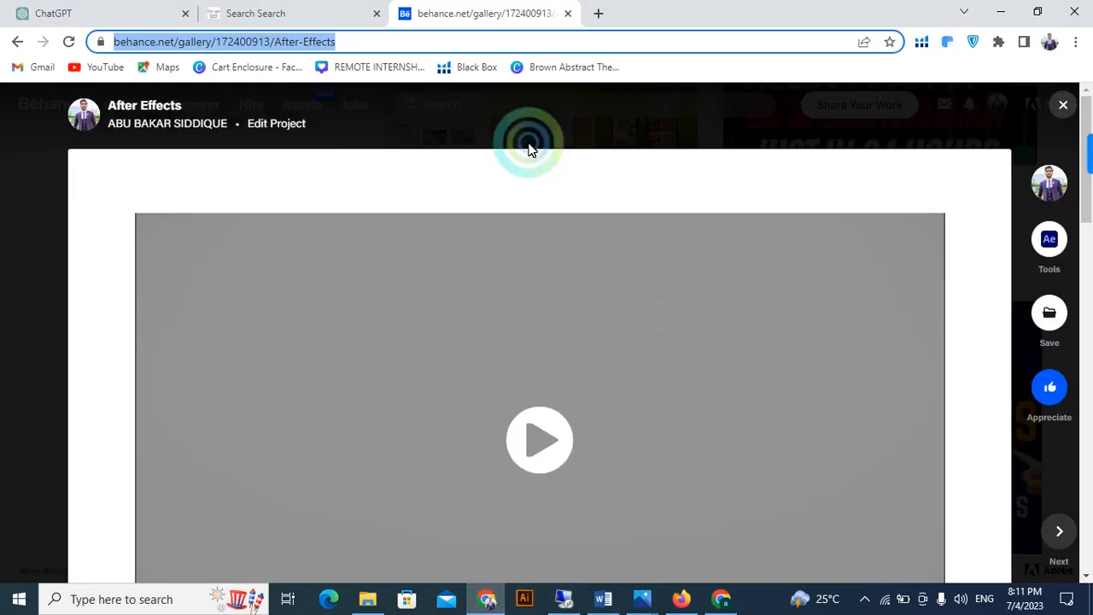
left_click(535, 15)
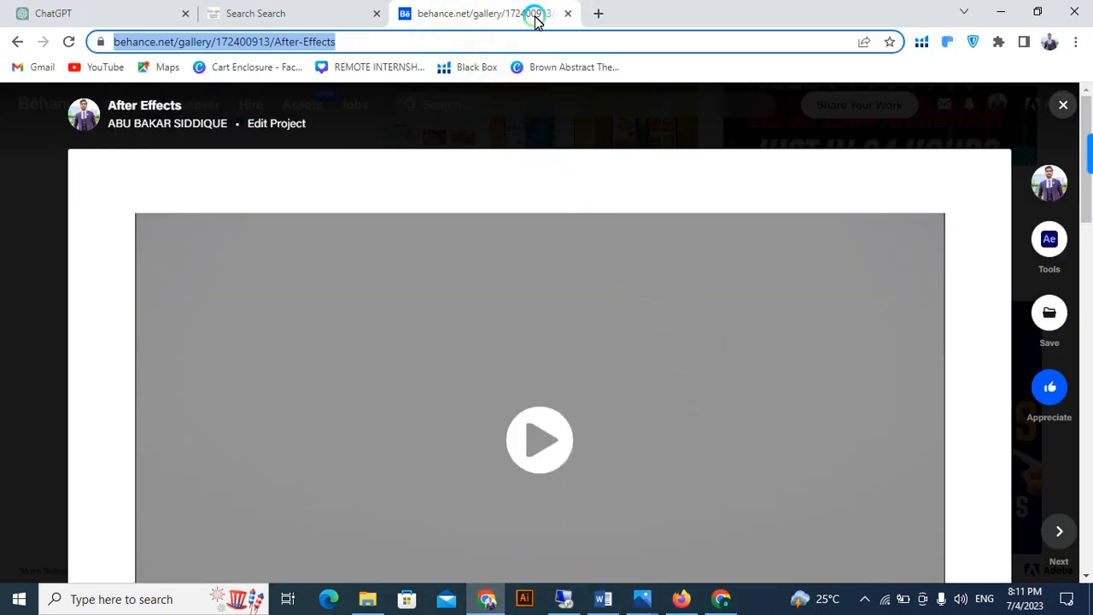
left_click(24, 45)
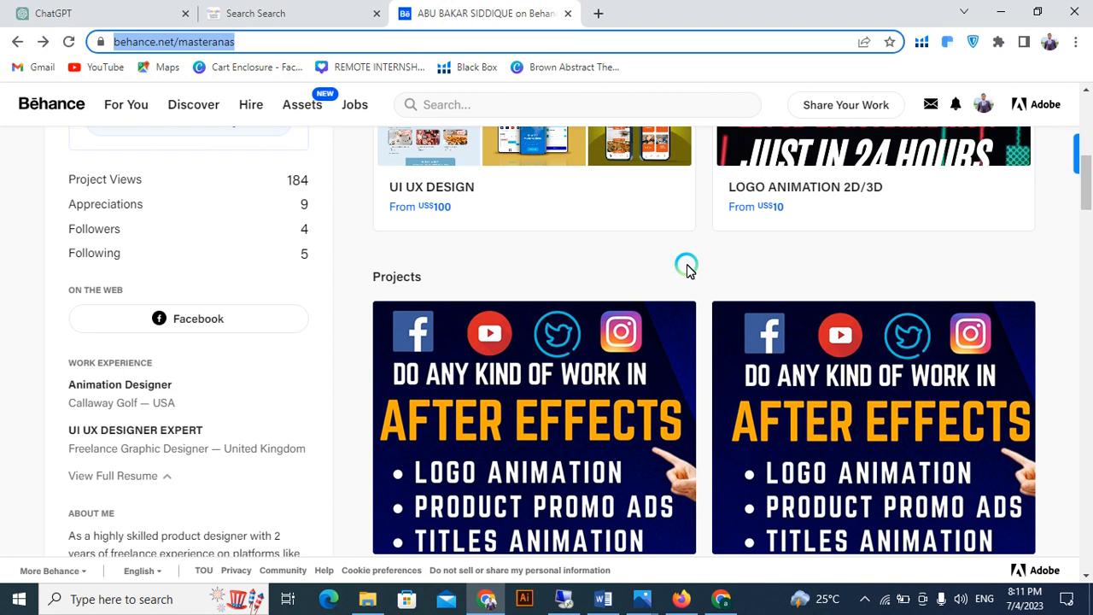
left_click(788, 268)
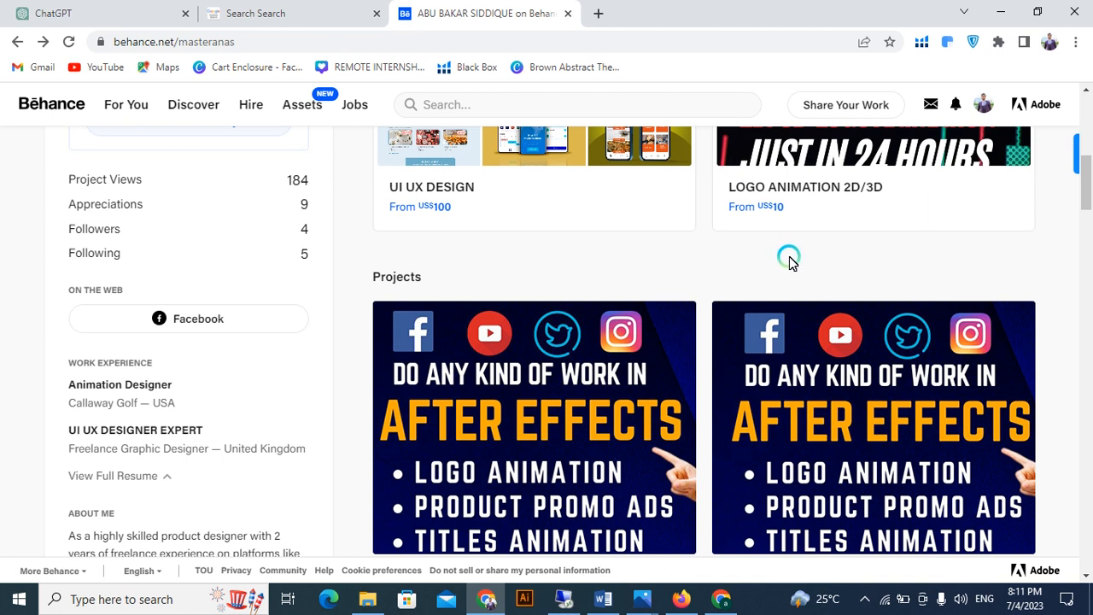
left_click(326, 43)
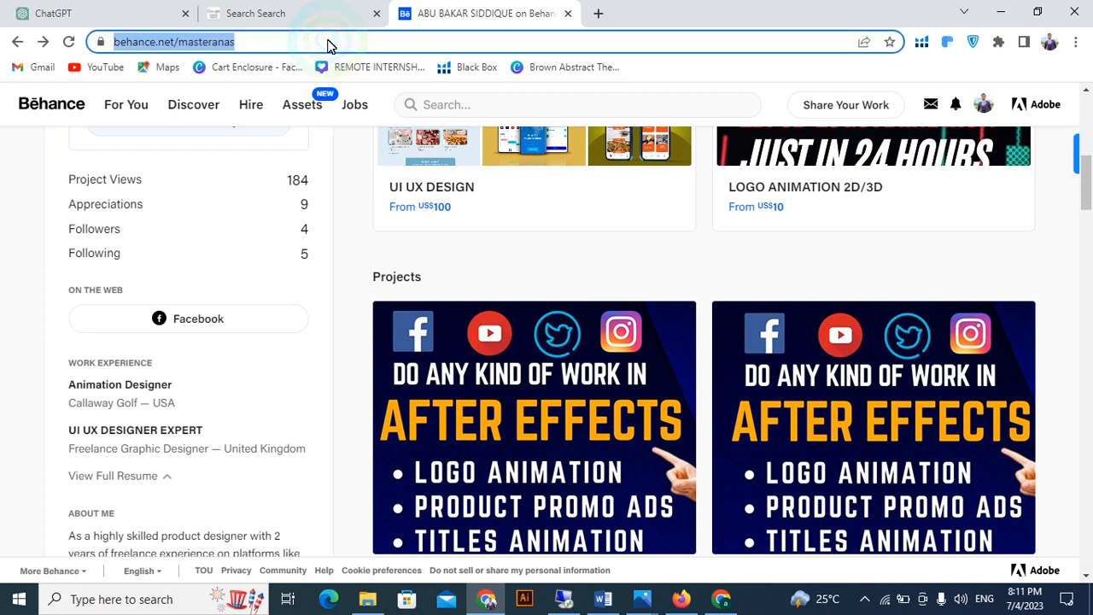
key("ctrl+v")
left_click(563, 271)
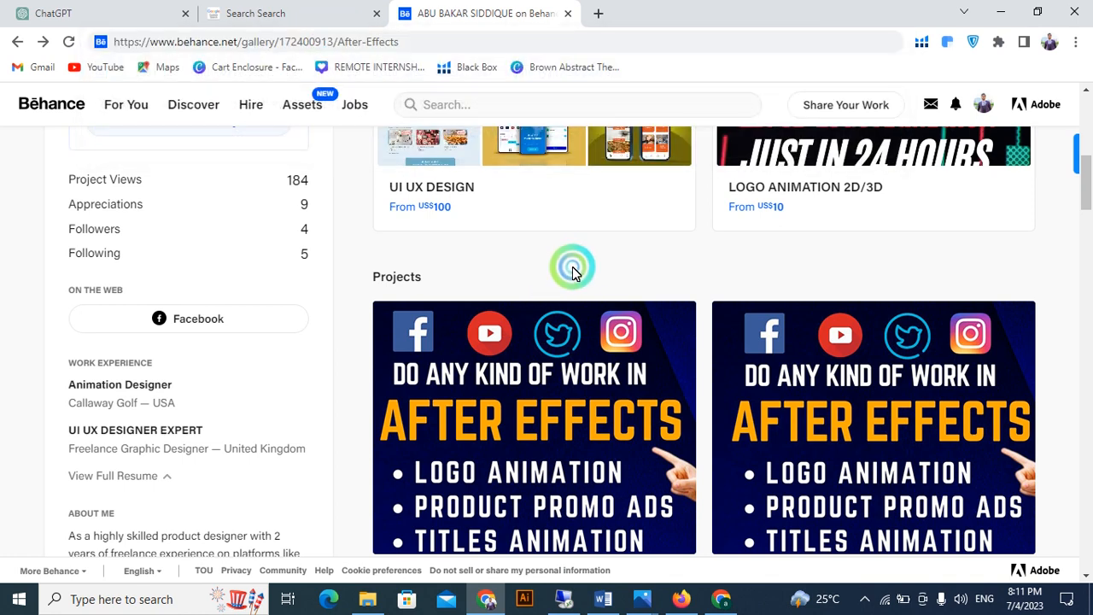
Switch to Fiverr in Firefox, submit Professional Info with no personal website and continue past Linked Accounts without connecting Facebook
left_click(681, 599)
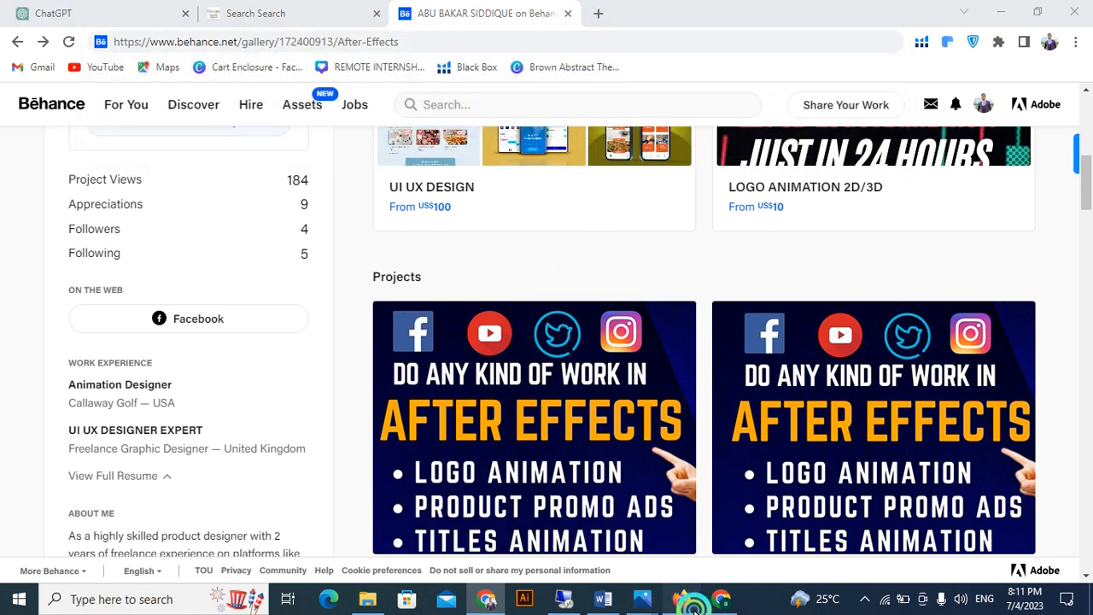
left_click(1015, 516)
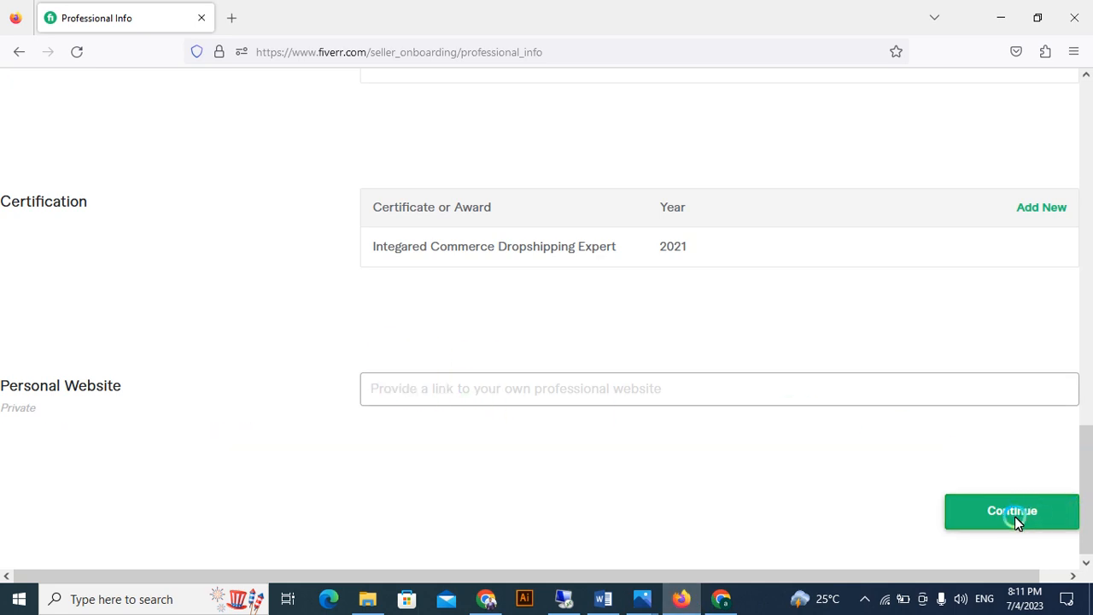
scroll(487, 323, "down", 1)
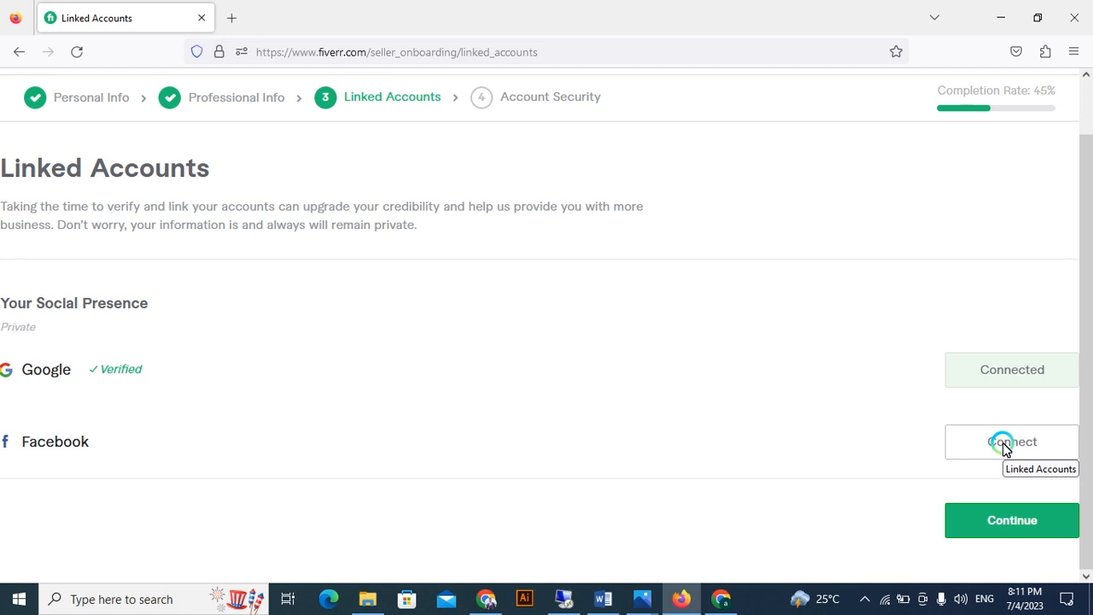
left_click(1028, 525)
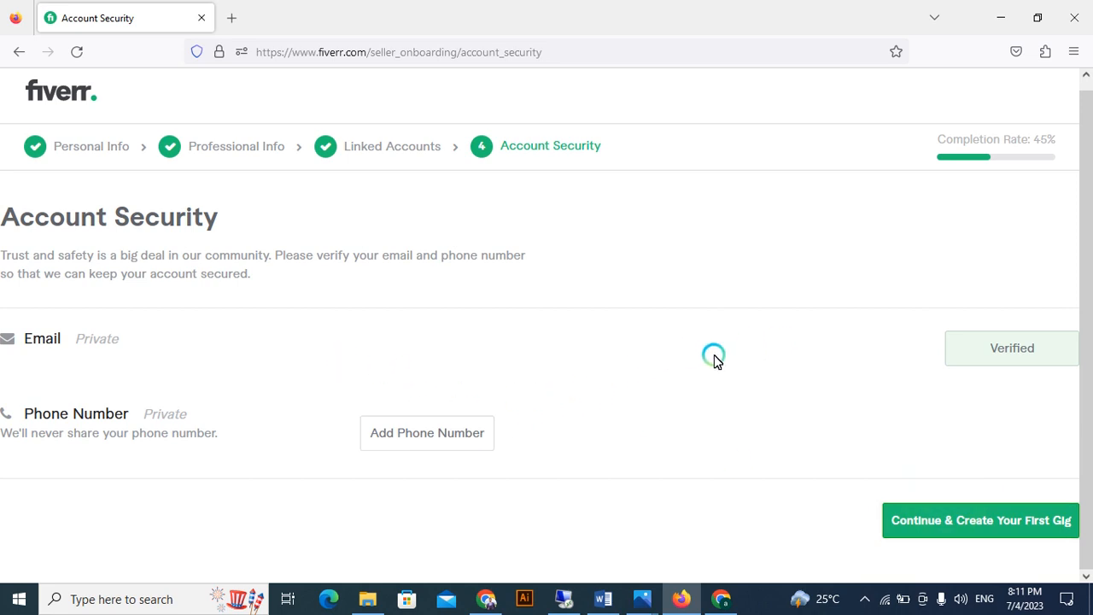
Add the seller's phone number for Pakistan under Account Security and request verification by SMS
left_click(407, 429)
left_click(451, 316)
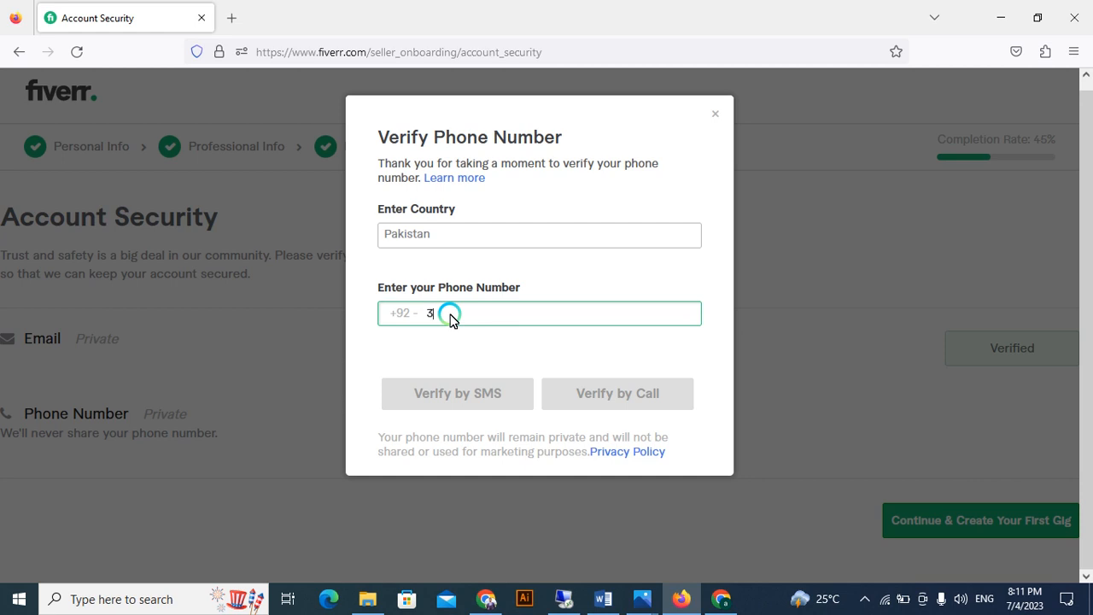
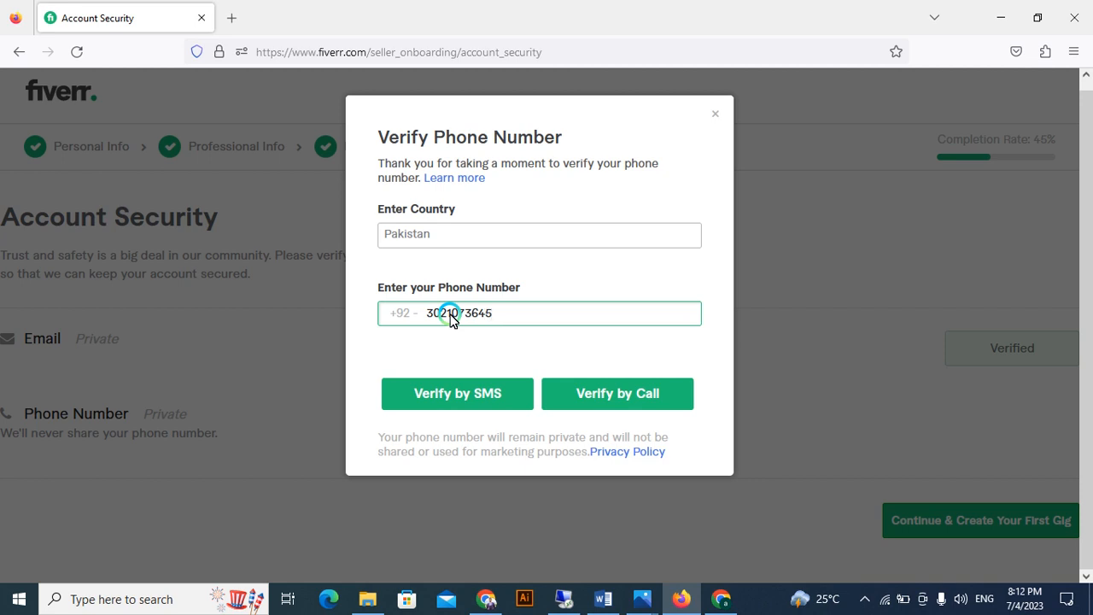
left_click(462, 393)
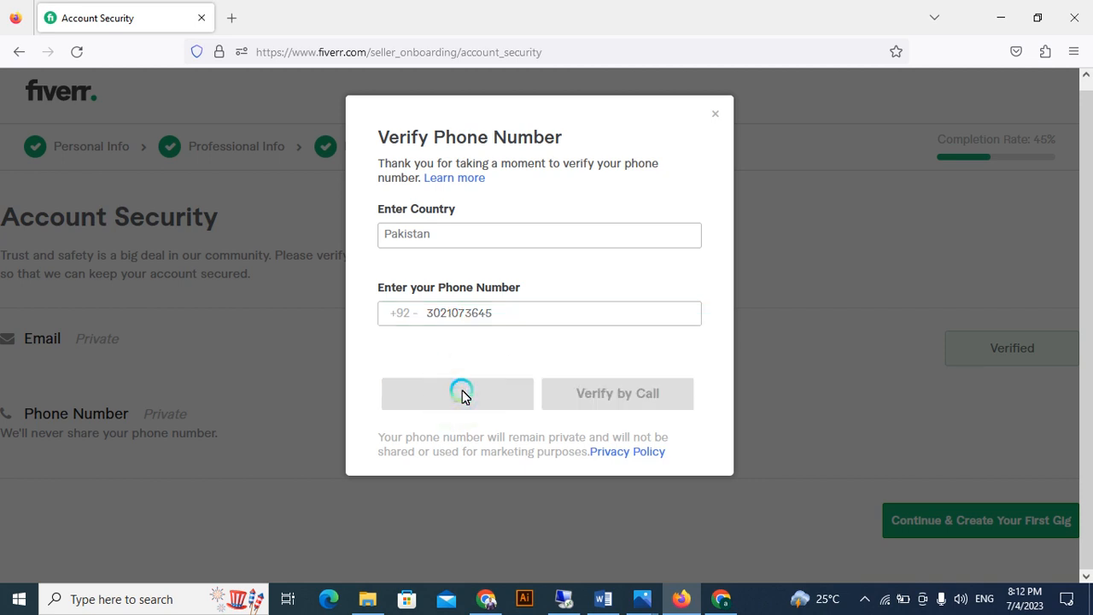
Enter the phone verification code received by SMS, submit it and acknowledge the completed verification
left_click(455, 350)
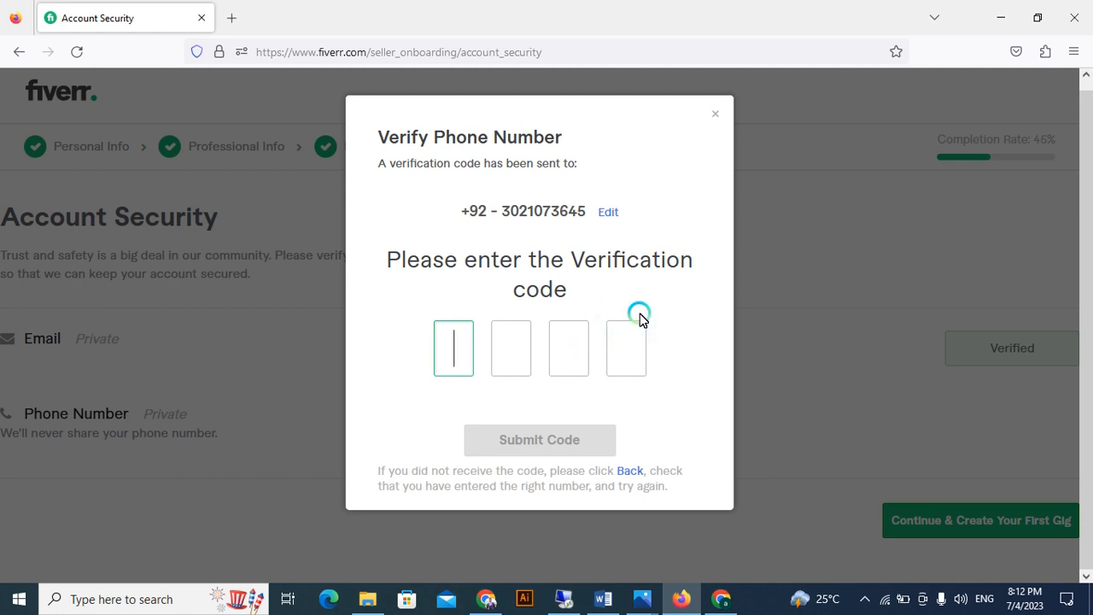
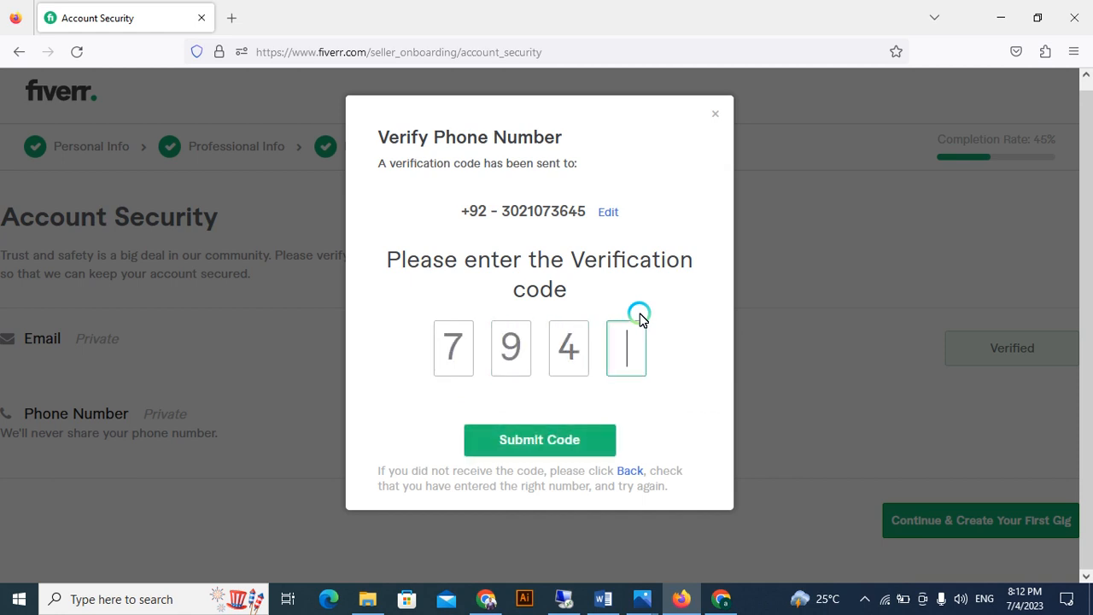
left_click(533, 443)
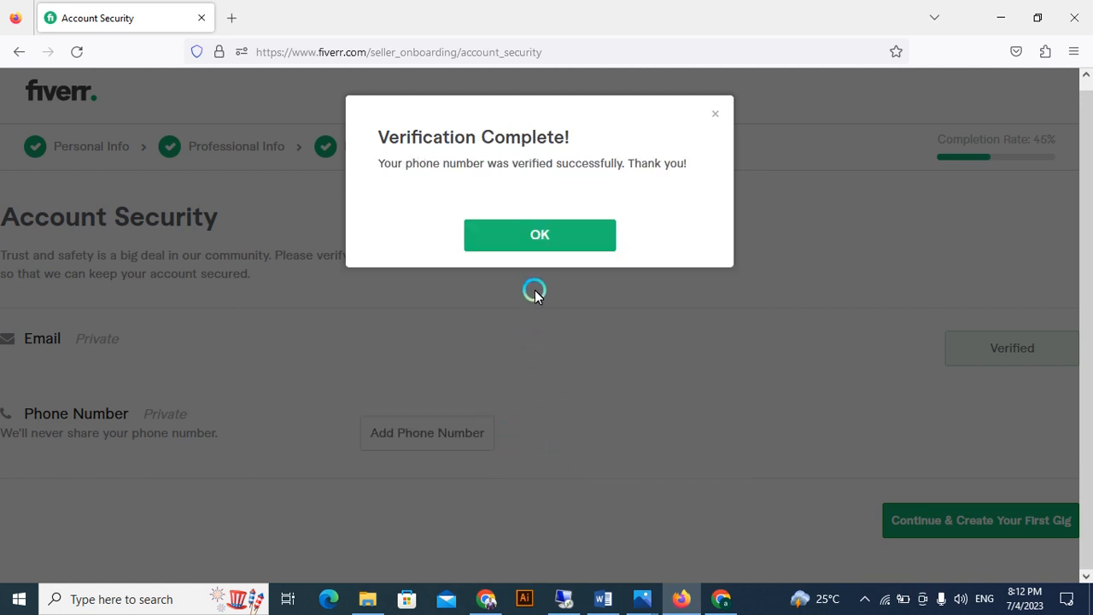
left_click(545, 234)
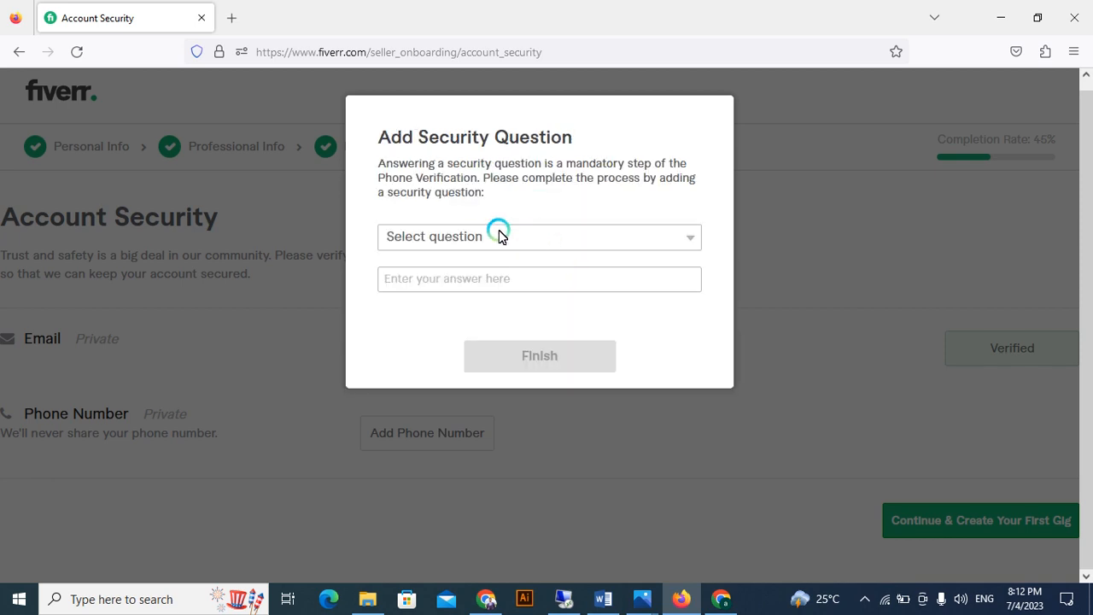
Choose the security question about the elementary school's name, enter the security answer and submit it
left_click(501, 237)
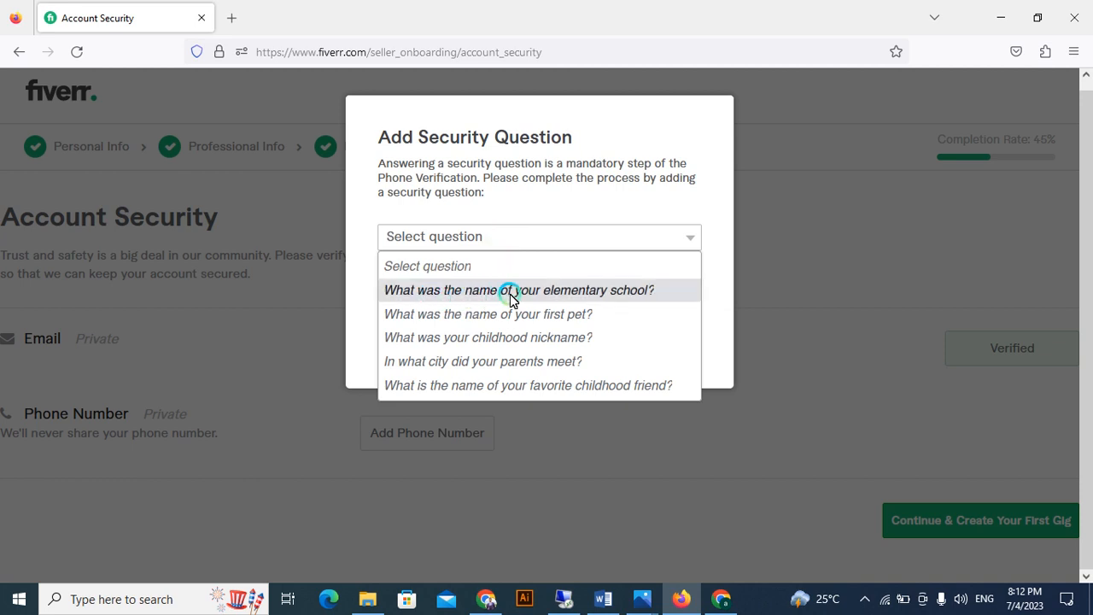
left_click(579, 294)
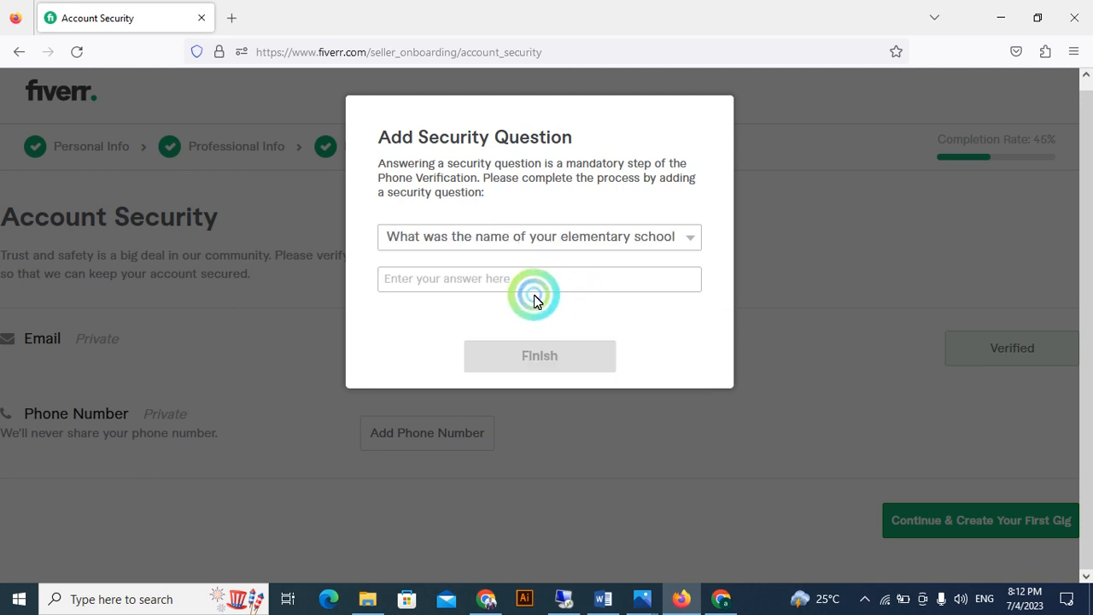
left_click(490, 282)
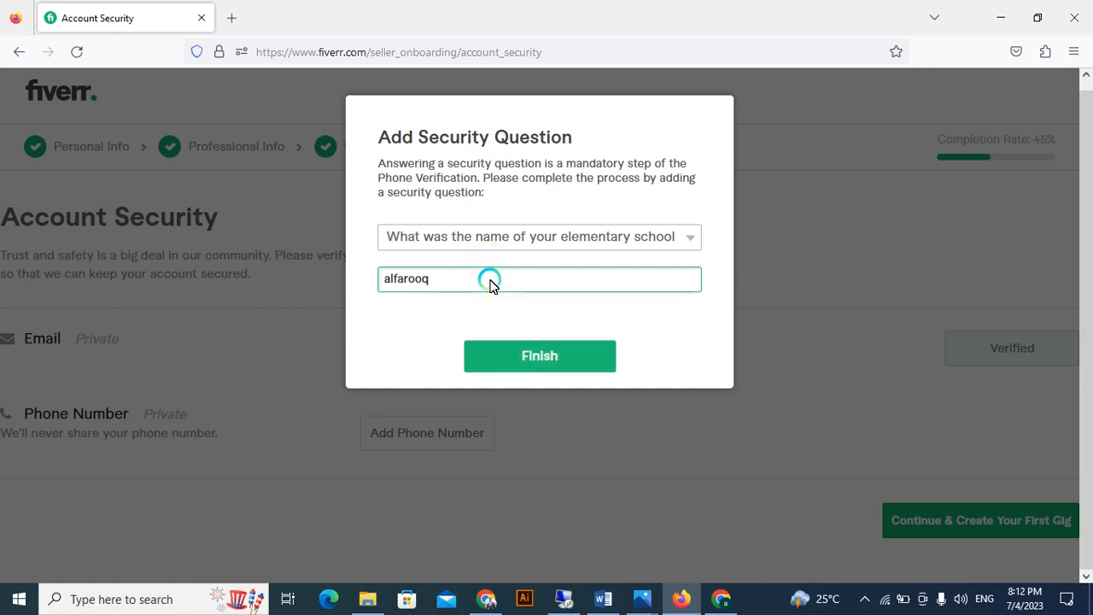
left_click(518, 363)
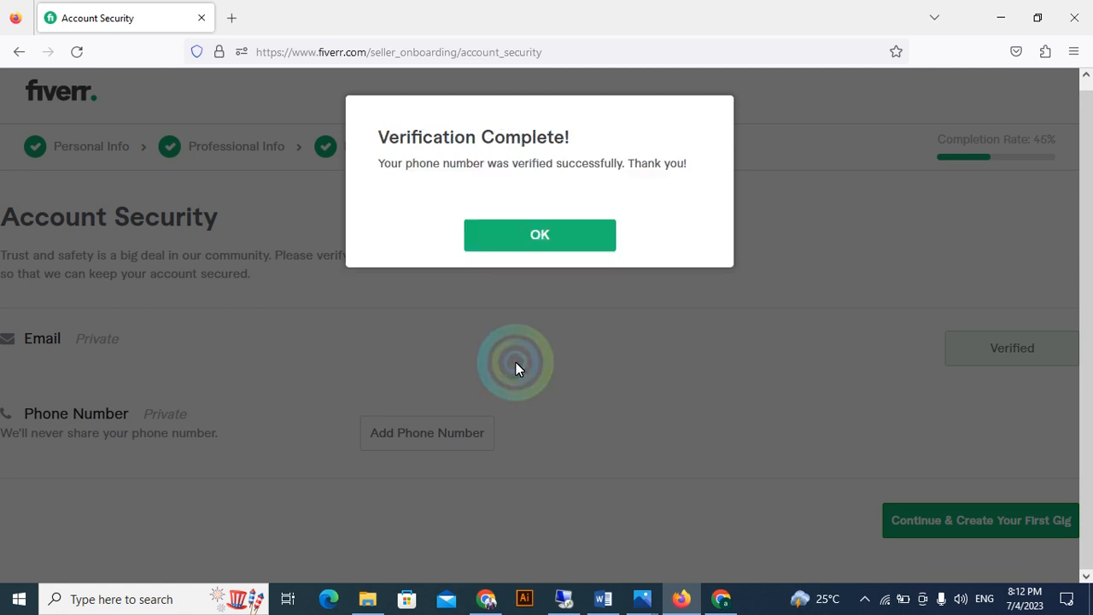
Acknowledge the completed phone verification, finish the Account Security stage and dismiss the seller profile completion dialog to start gig creation
left_click(529, 246)
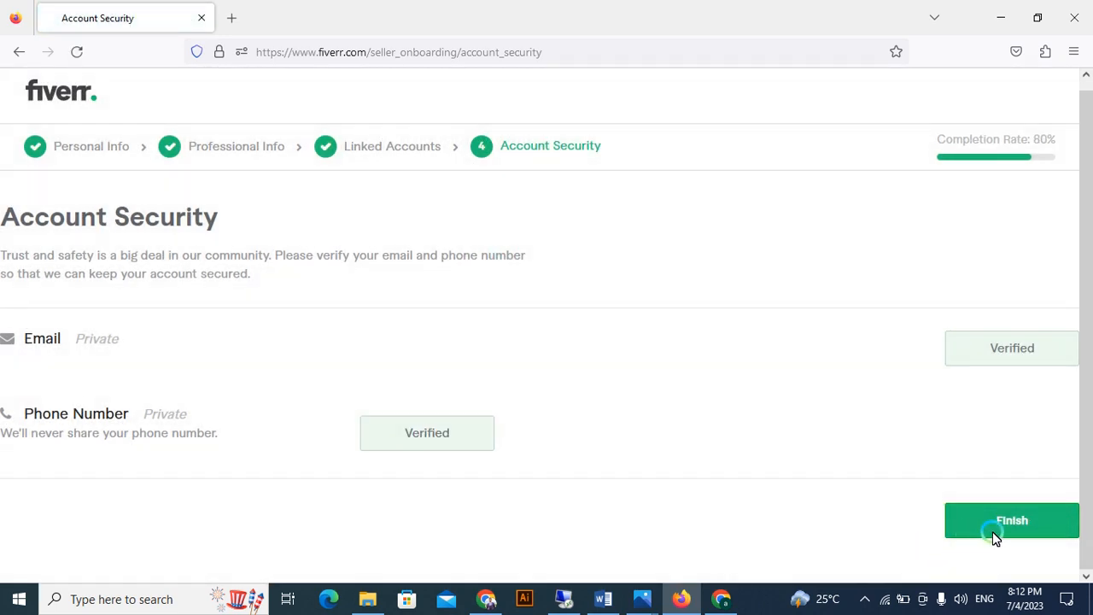
left_click(995, 531)
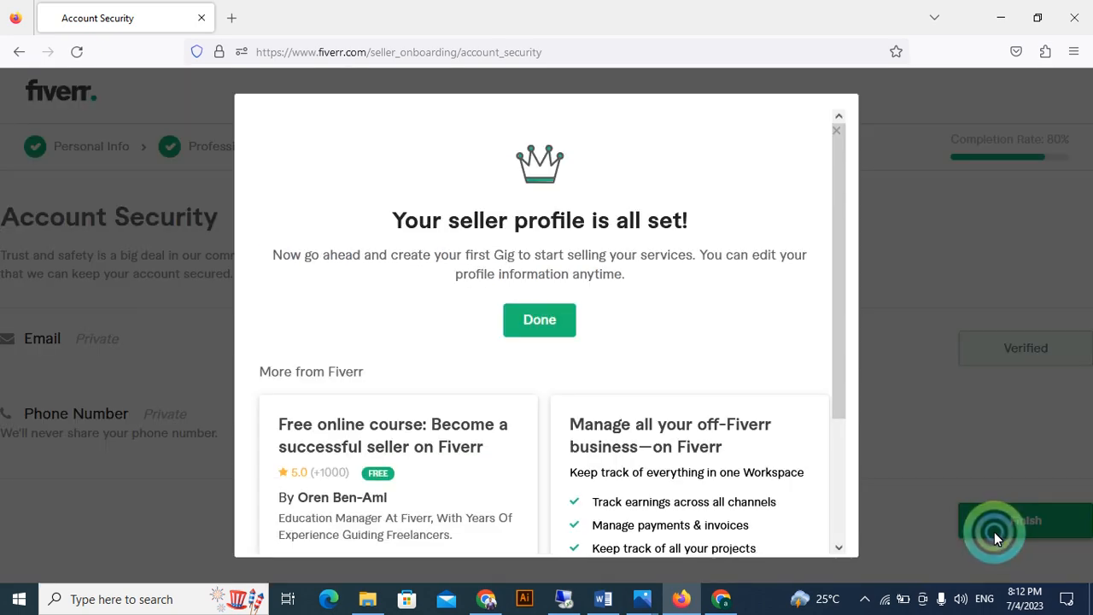
left_click(542, 321)
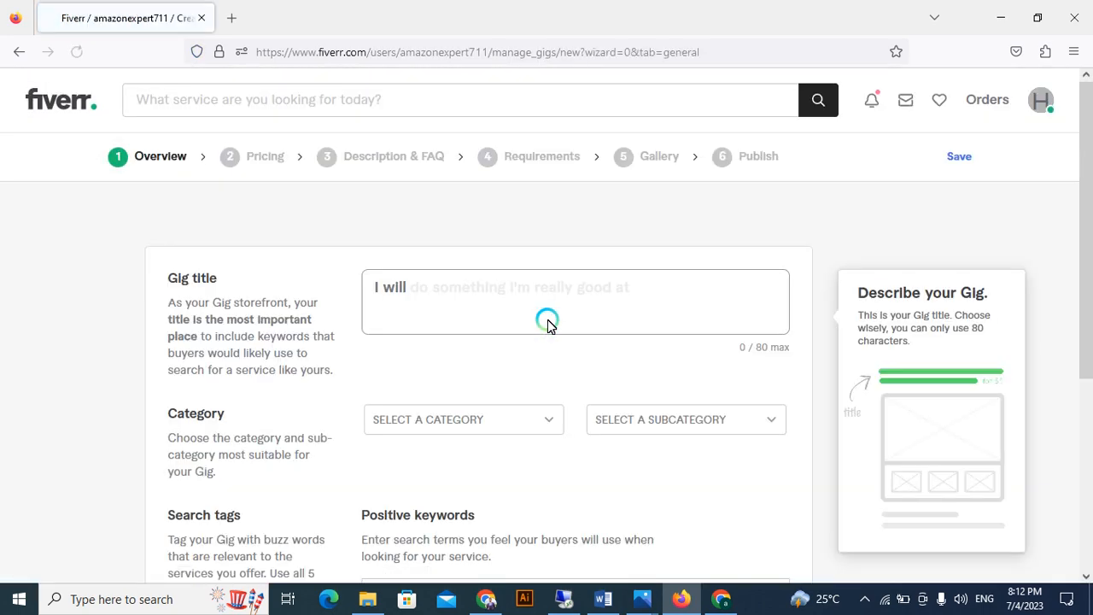
Open the account's own Fiverr profile and review its description, skills, education and certification sections
left_click(1041, 100)
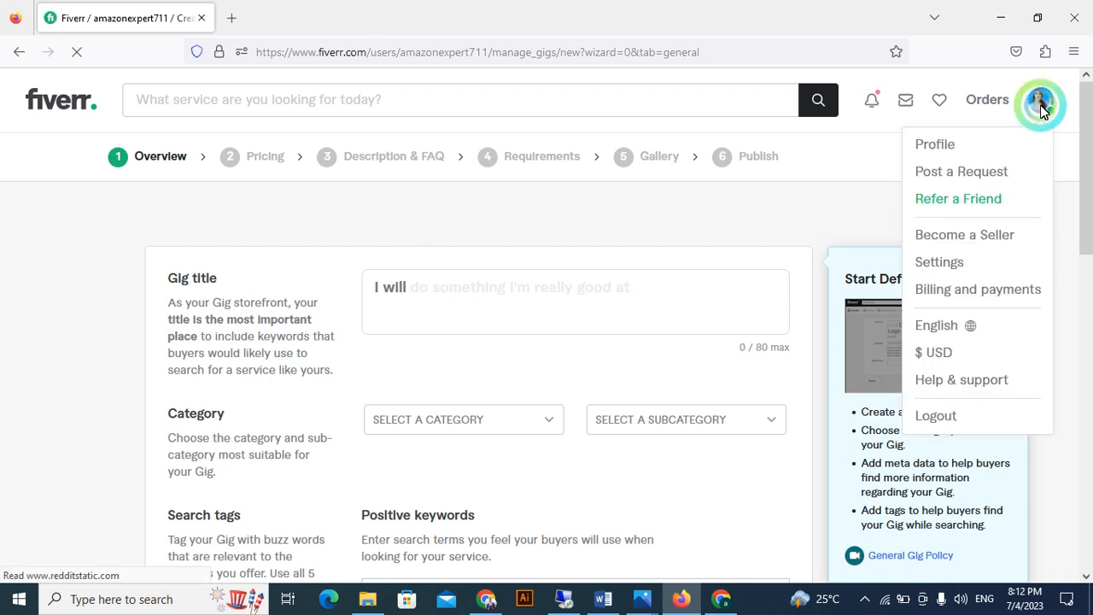
left_click(940, 146)
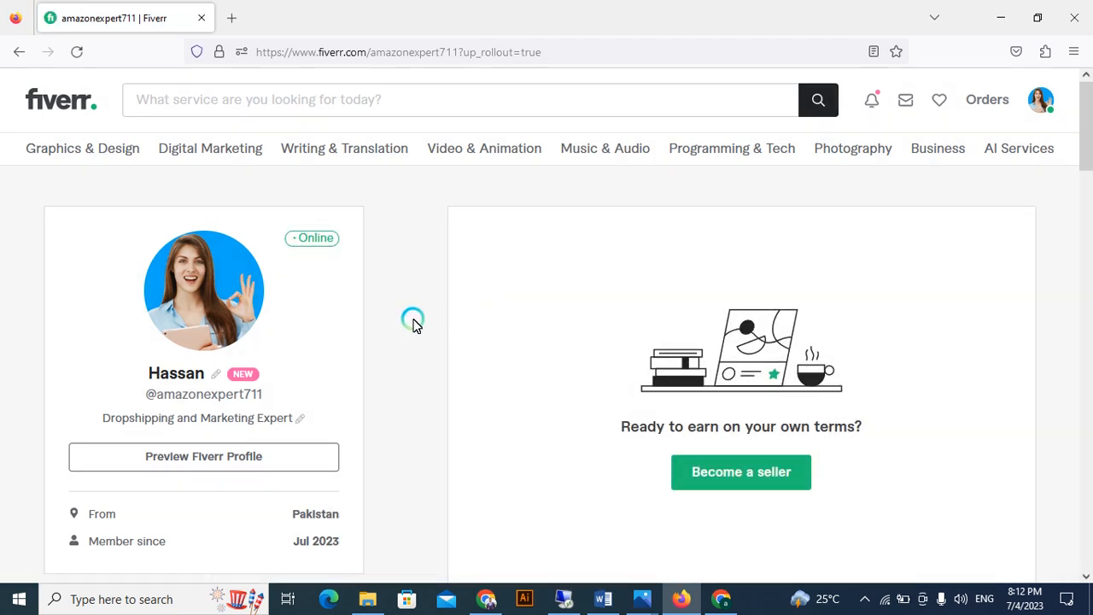
scroll(413, 323, "down", 20)
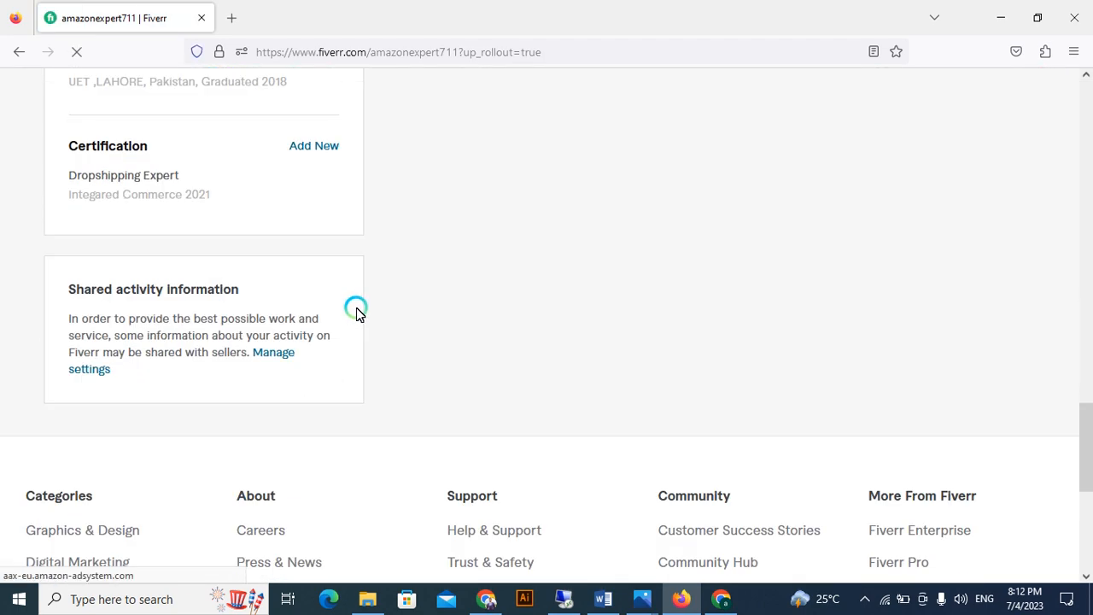
scroll(357, 311, "down", 4)
scroll(358, 312, "up", 9)
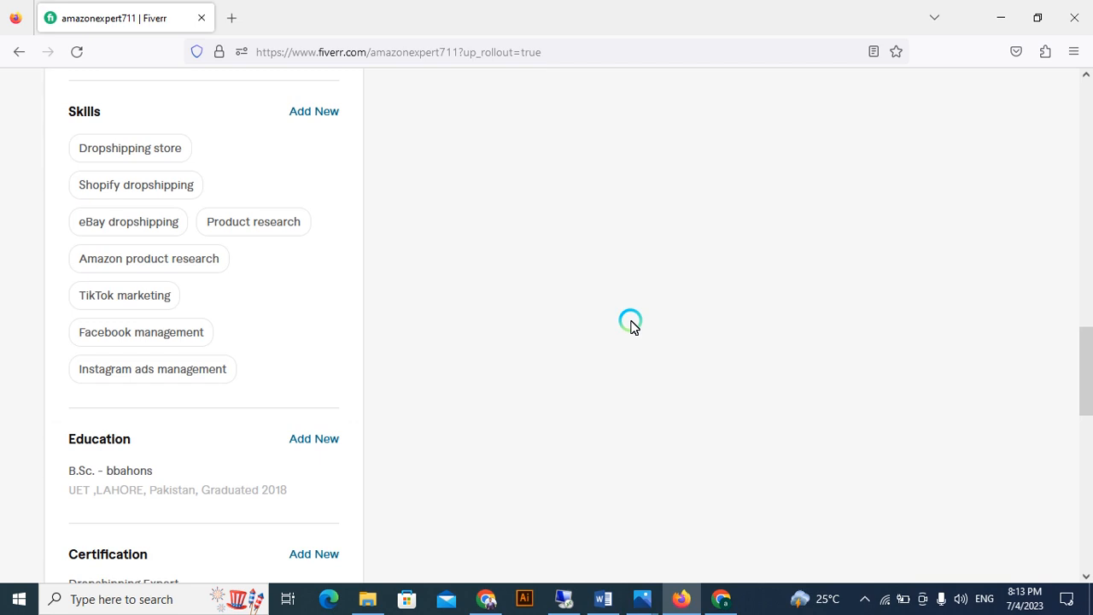
scroll(636, 324, "up", 10)
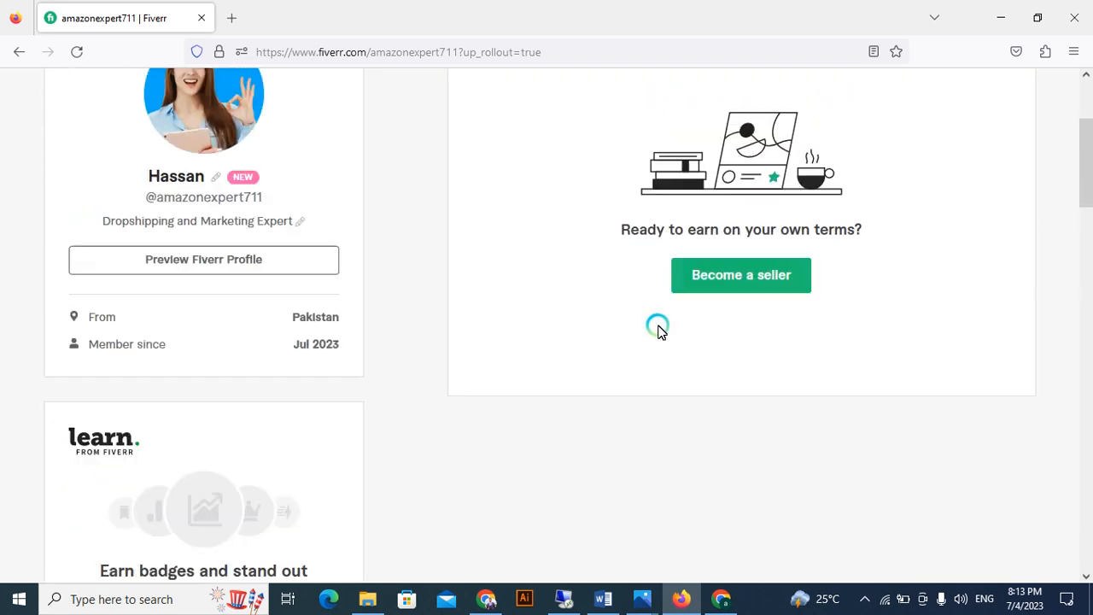
left_click(864, 599)
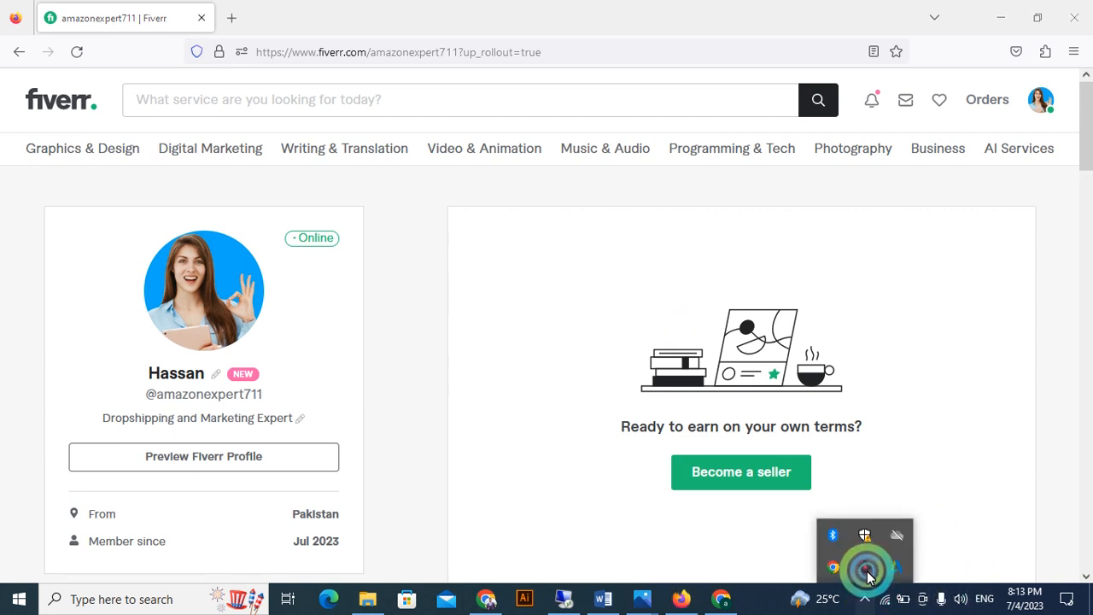